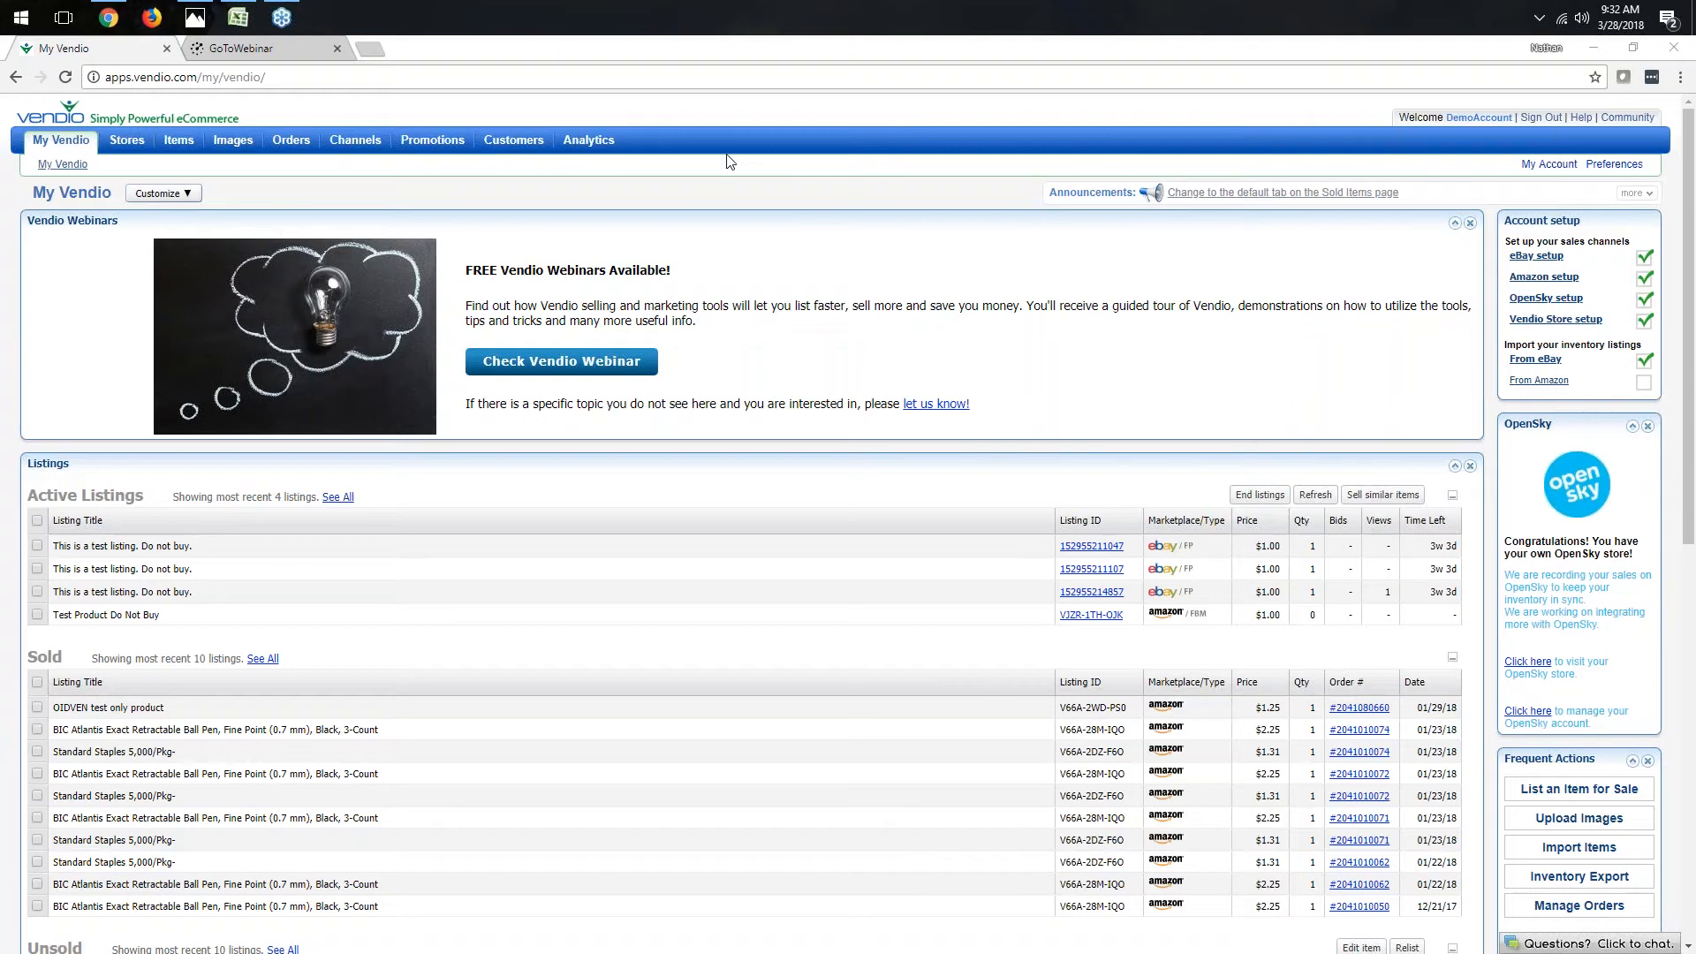
- Open the item import page and choose eBay as the import source
mouse_move(126, 141)
mouse_move(179, 141)
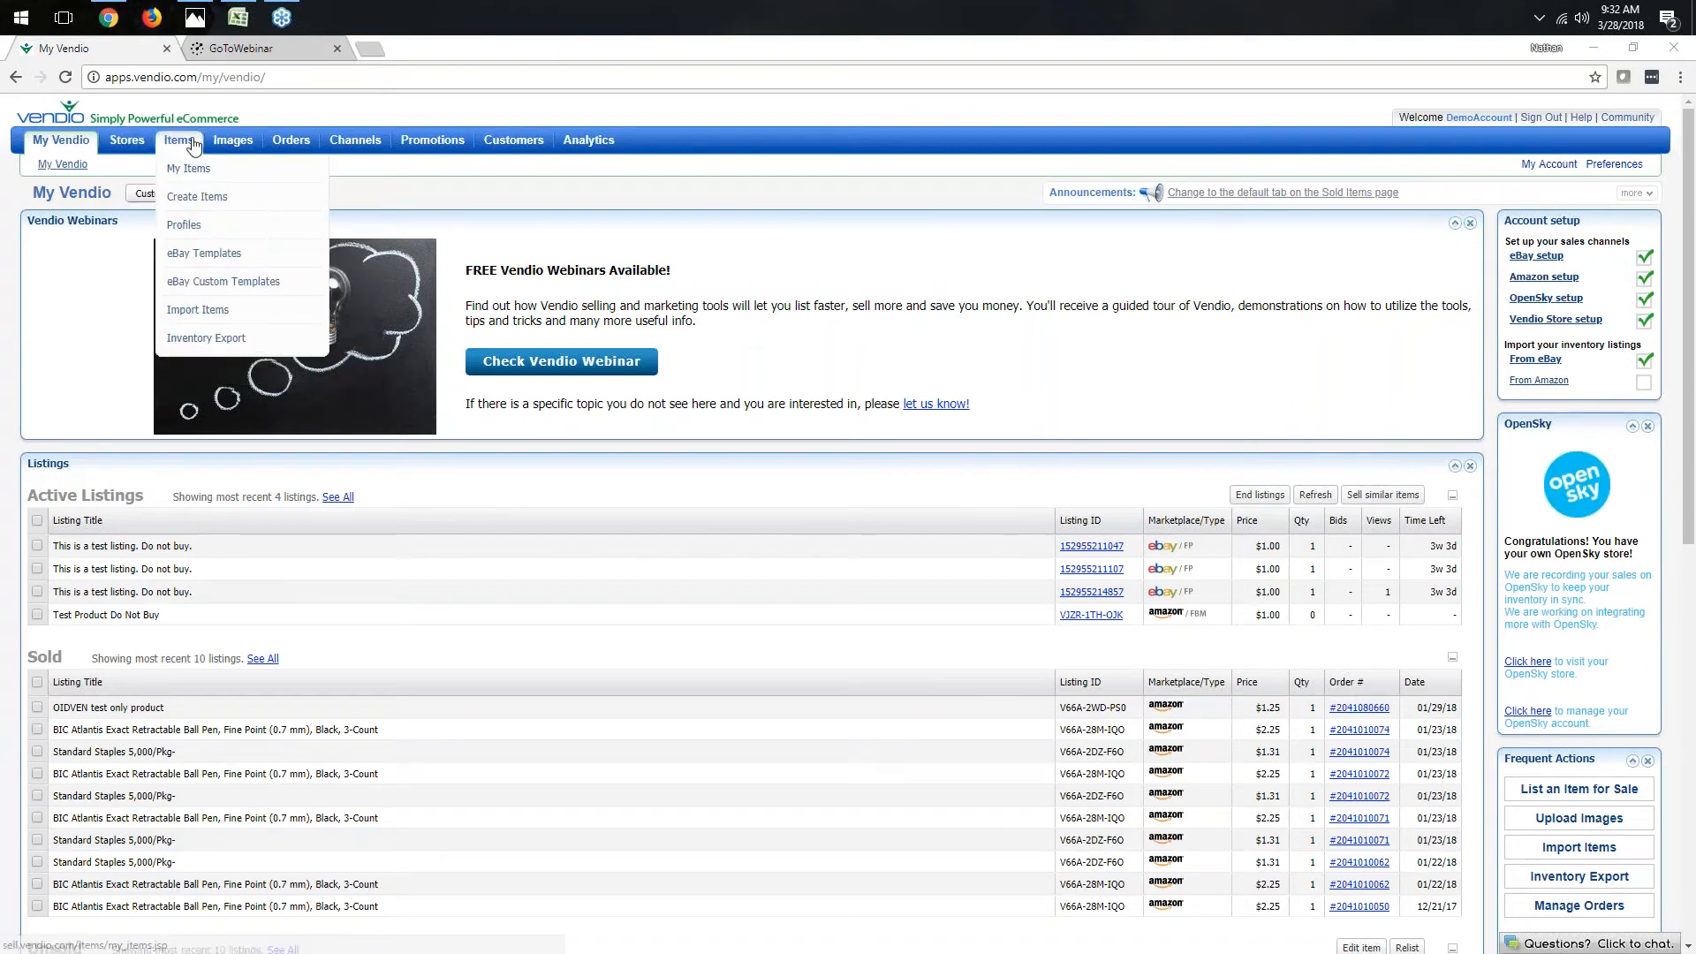
left_click(193, 311)
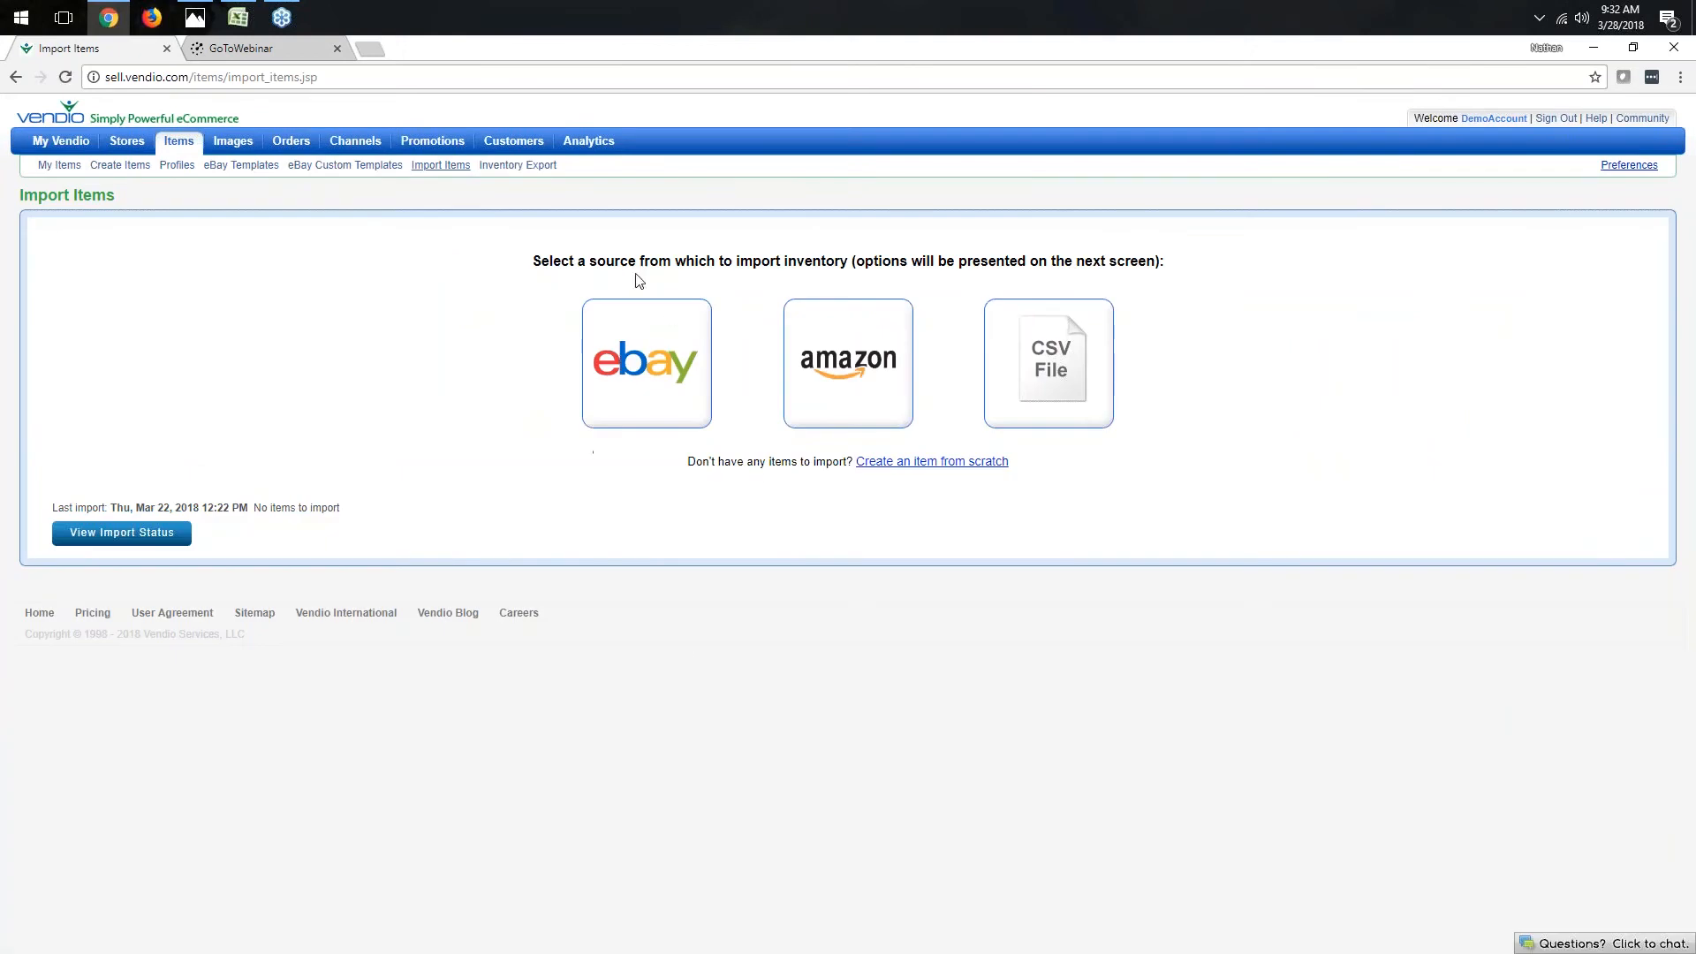
left_click(656, 385)
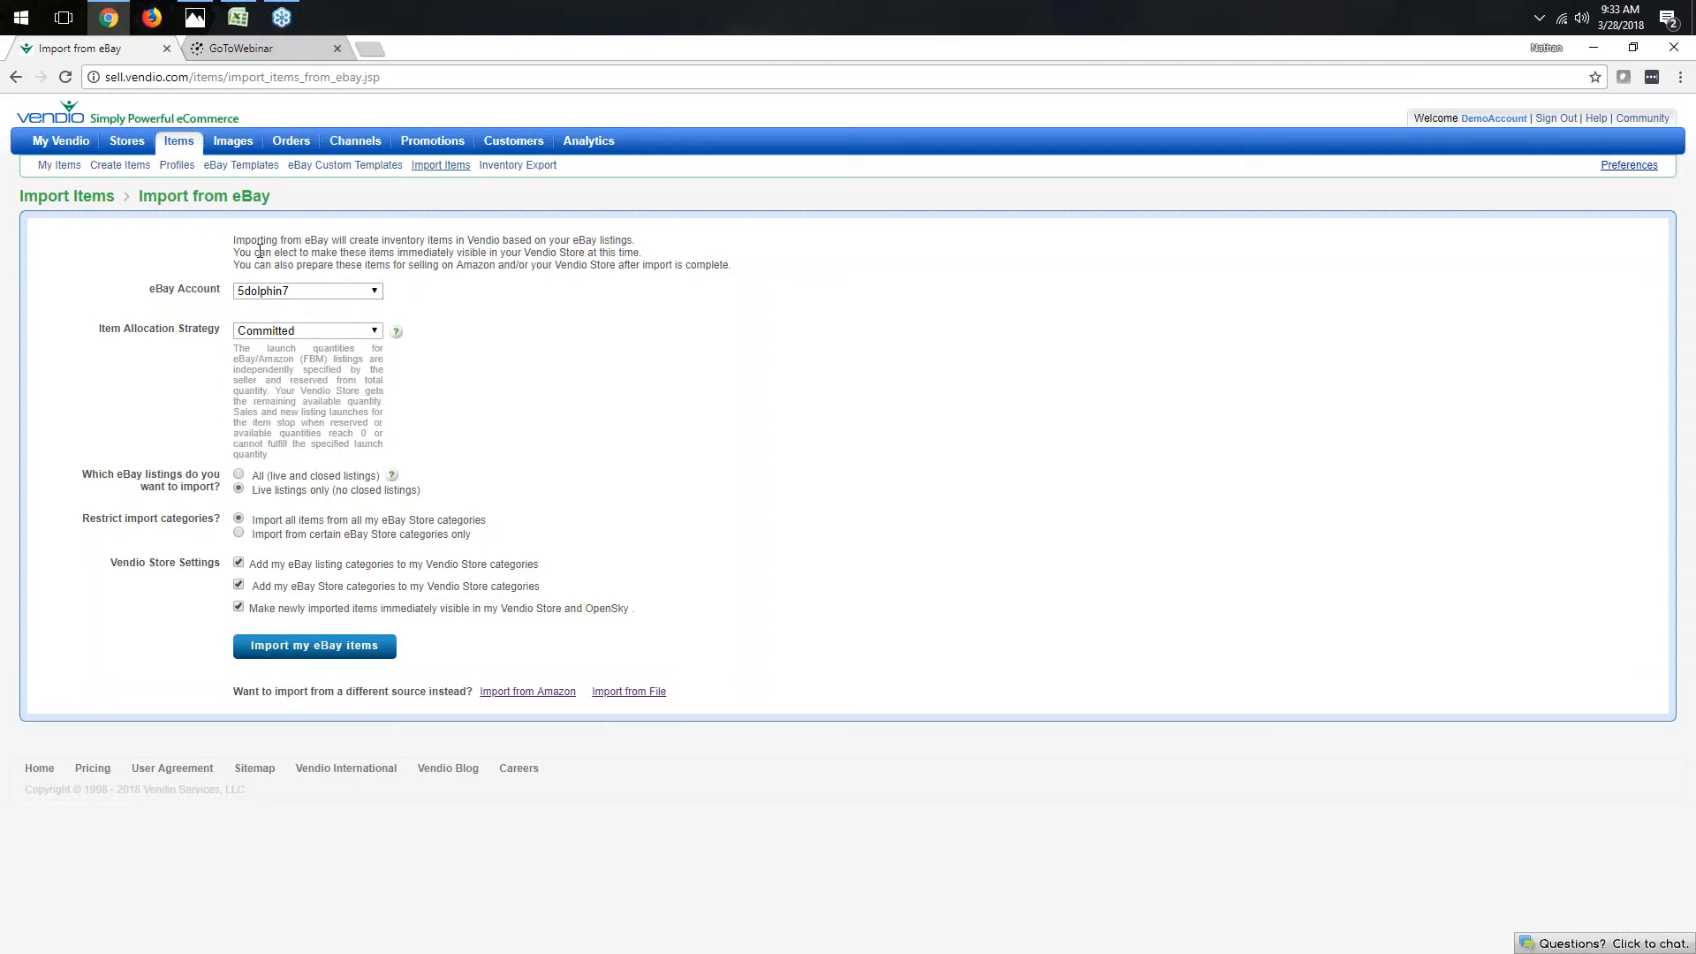
- Set the item allocation strategy to Shared, keep importing all eBay Store categories, and start the eBay import
left_click(375, 332)
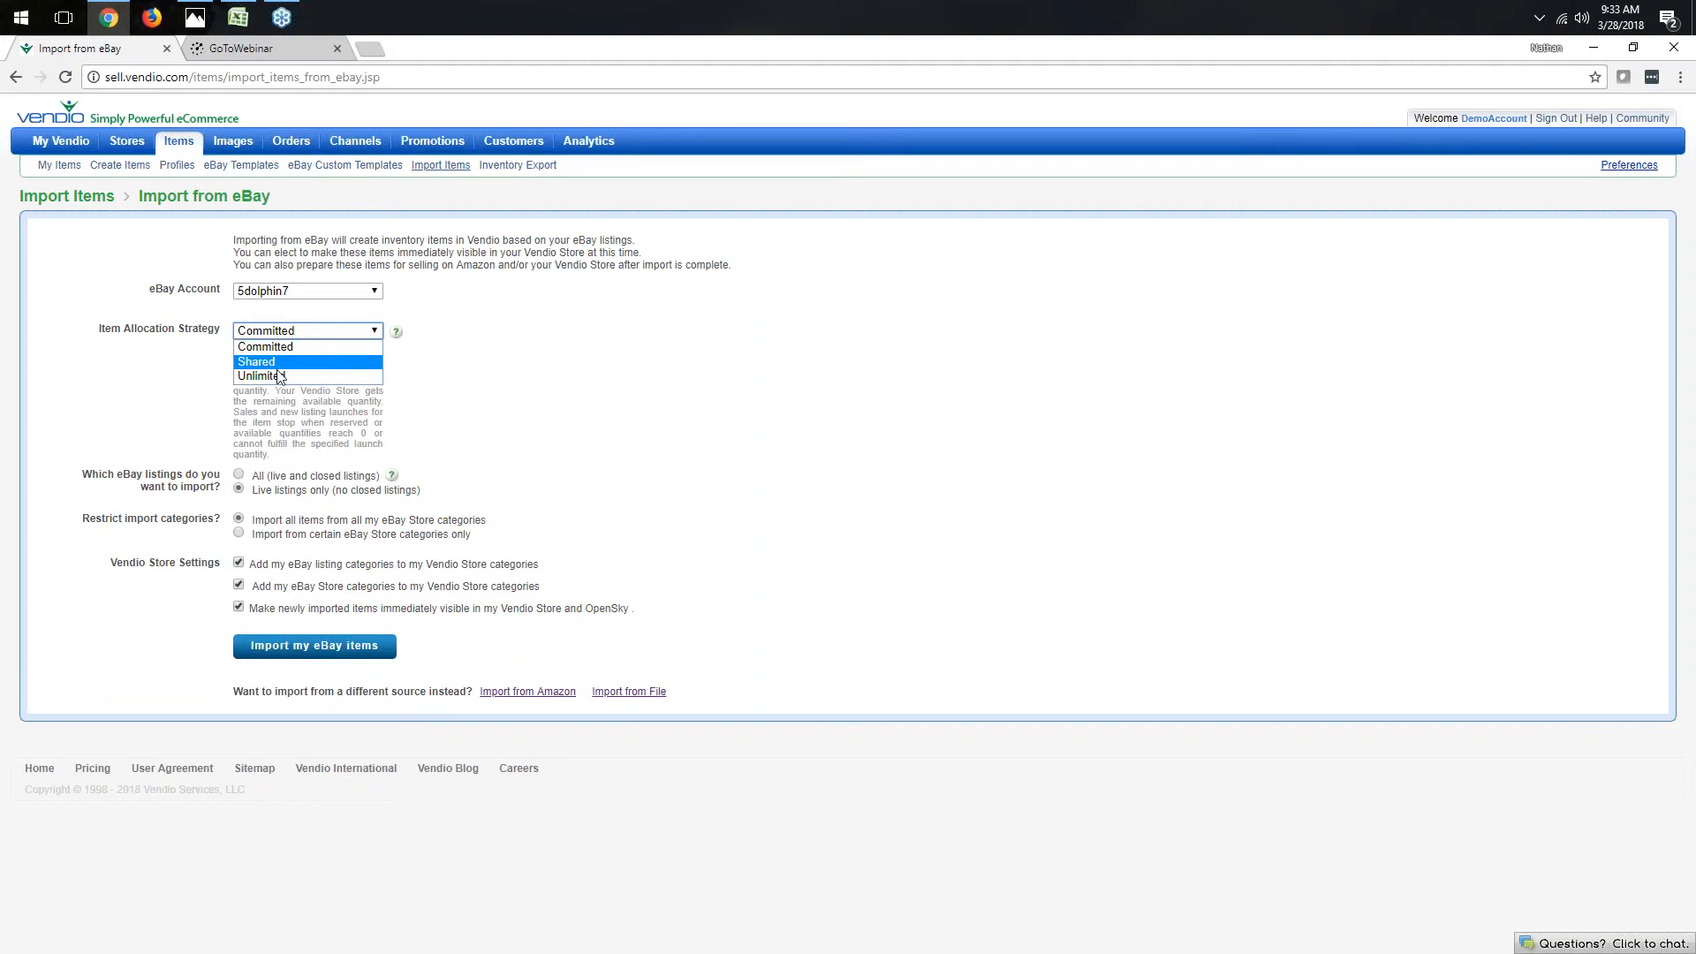
left_click(305, 363)
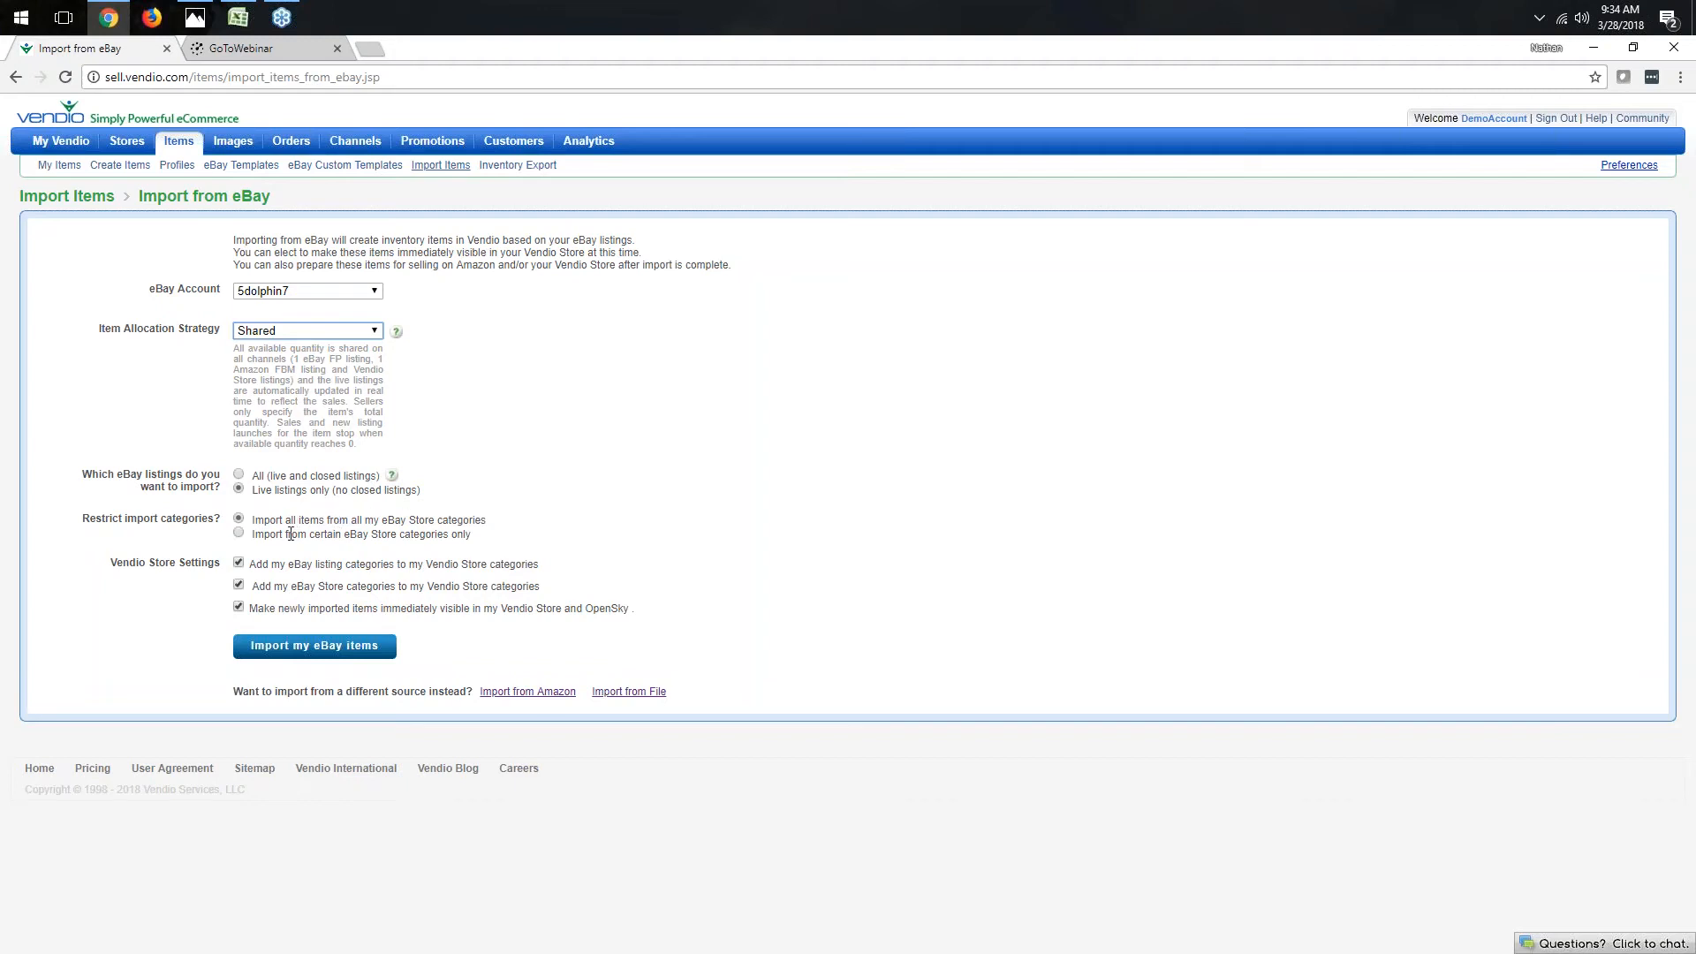
left_click(240, 534)
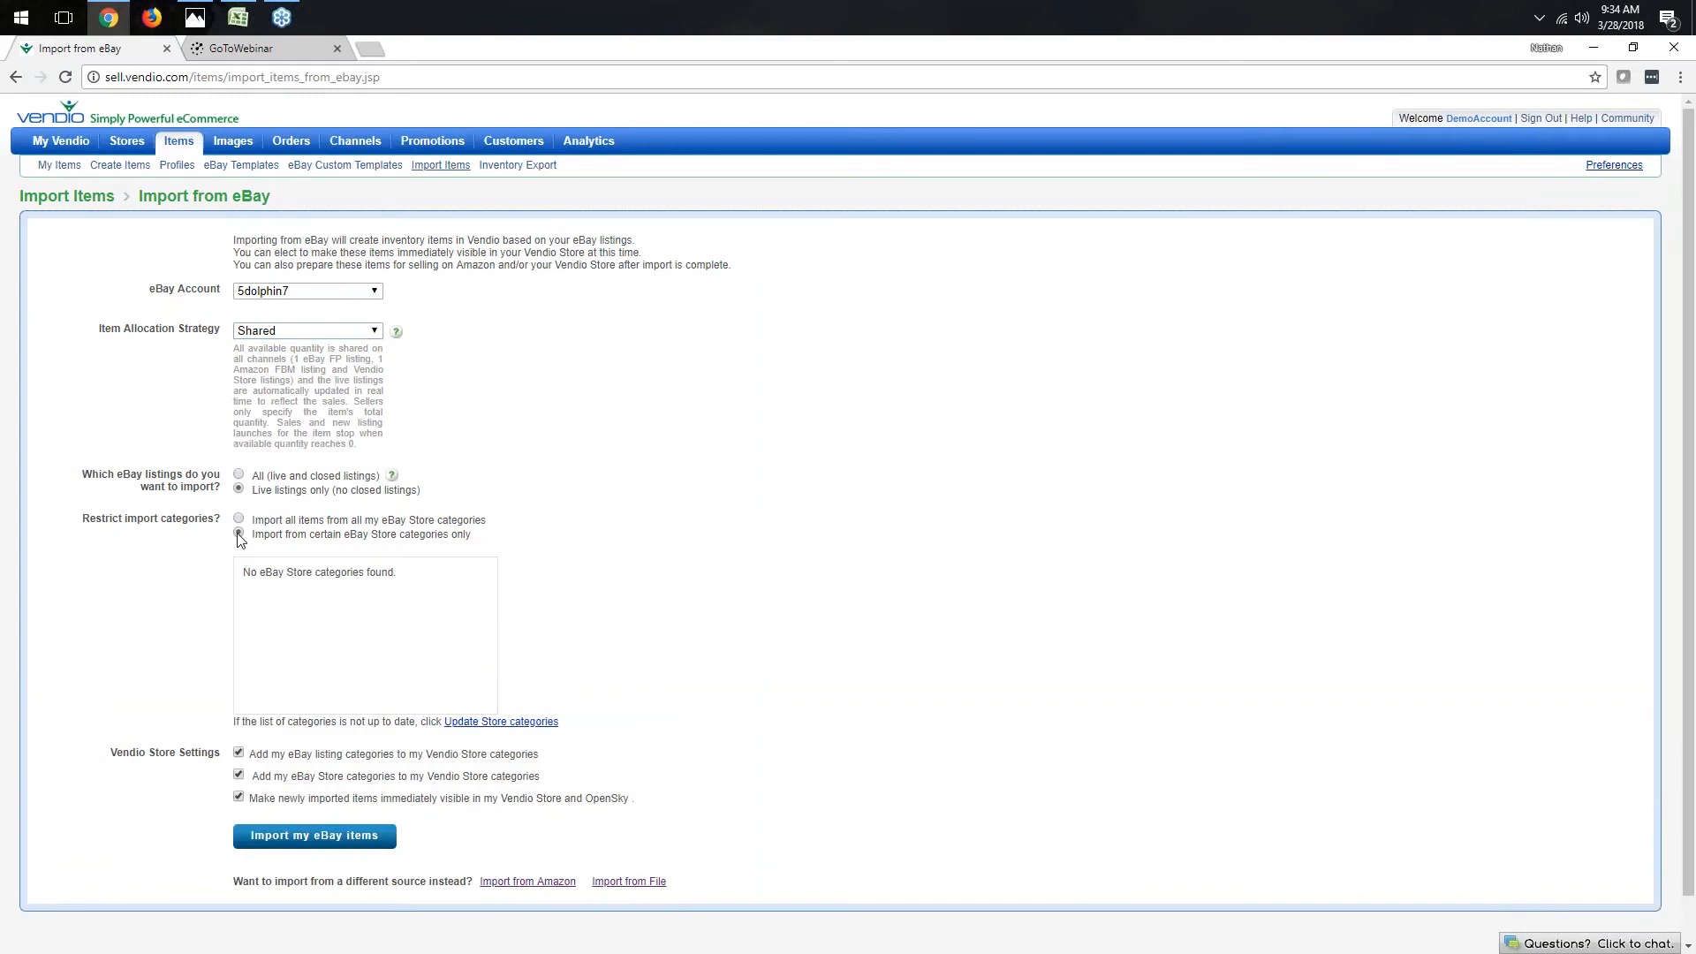
left_click(239, 521)
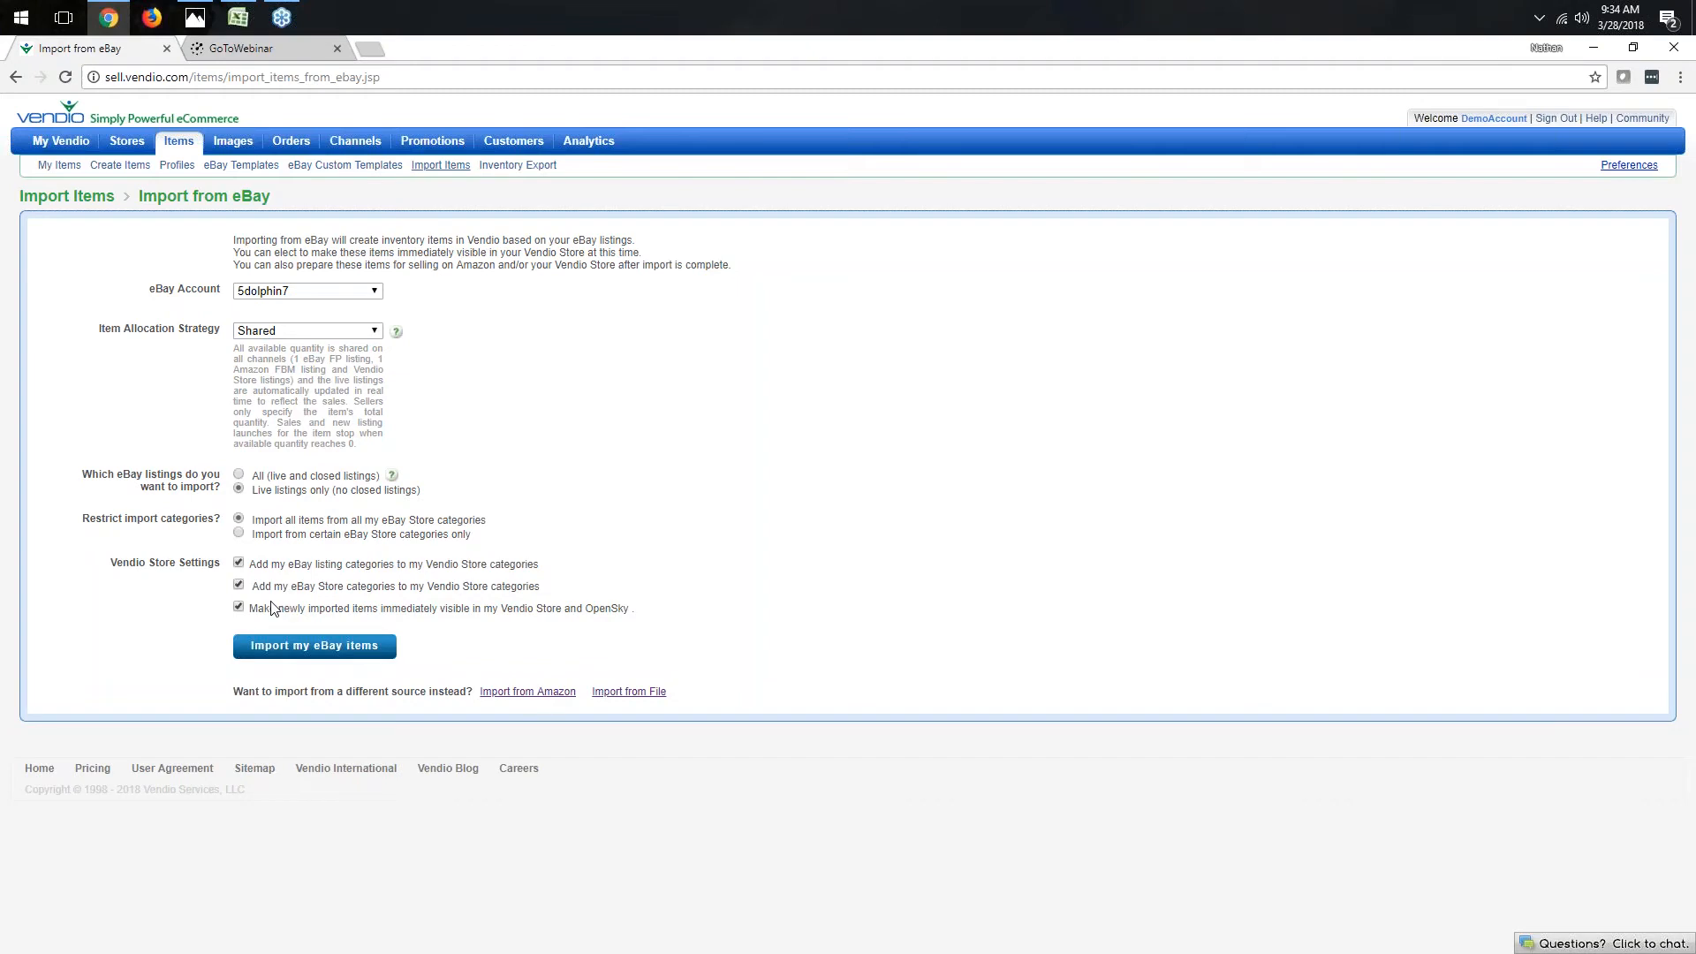
left_click(239, 564)
left_click(327, 655)
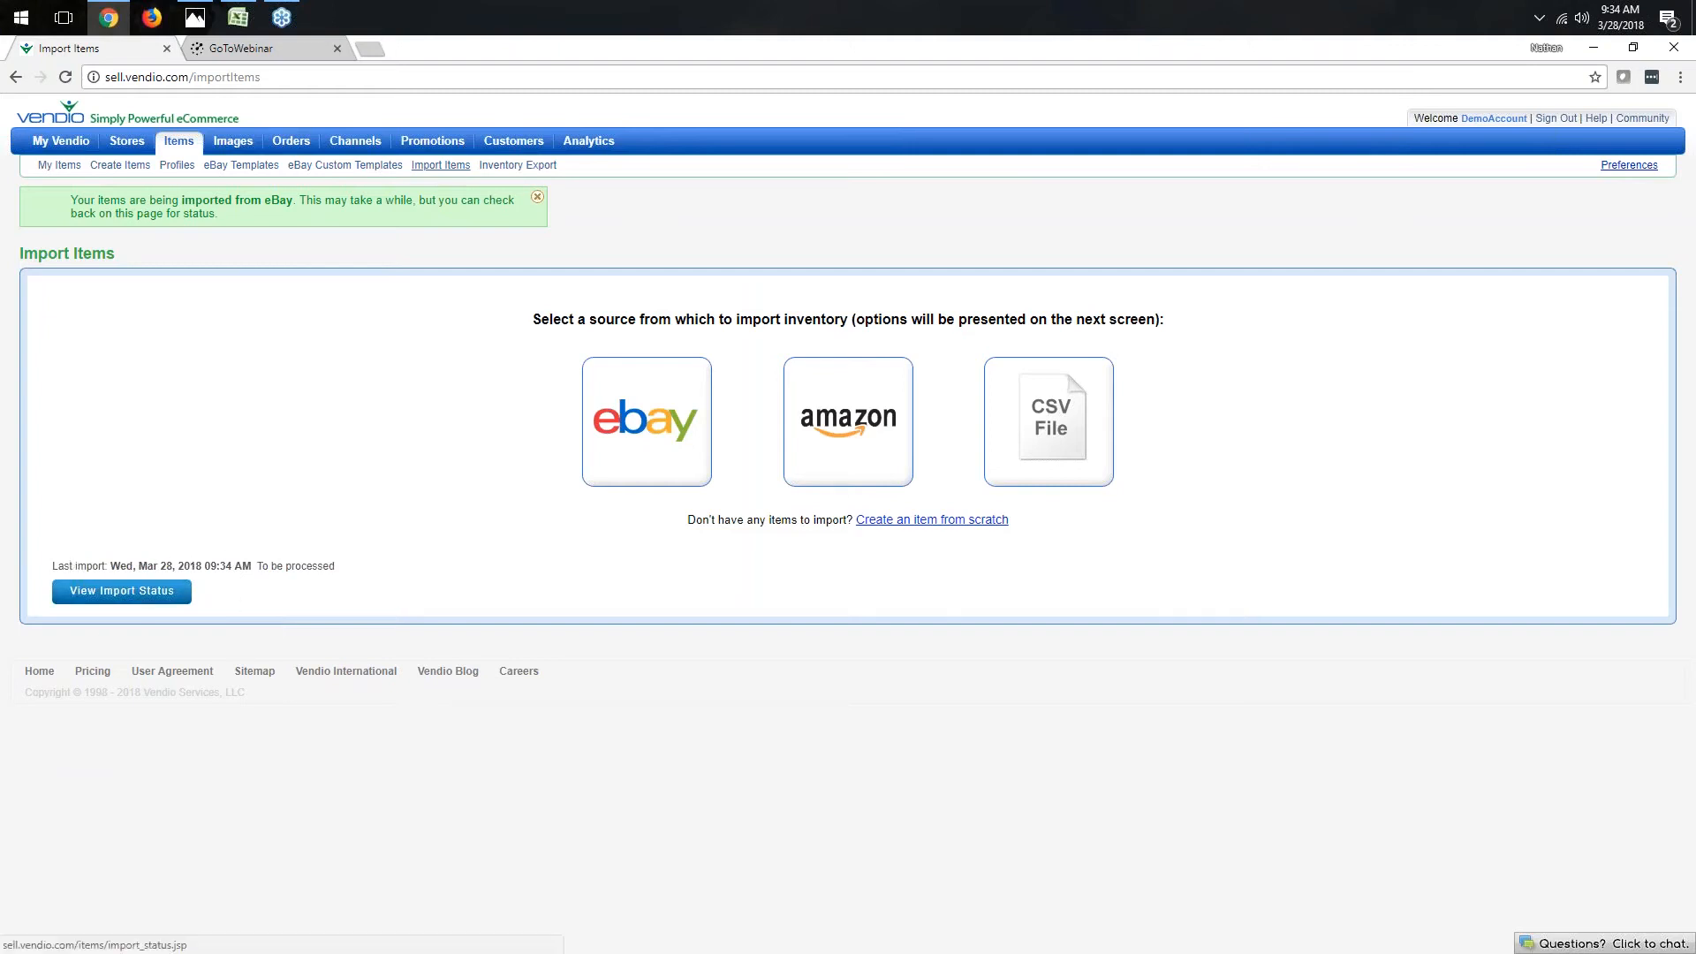
- Open the import status history and examine the latest eBay import entry
left_click(121, 590)
left_click_drag(317, 298, 408, 301)
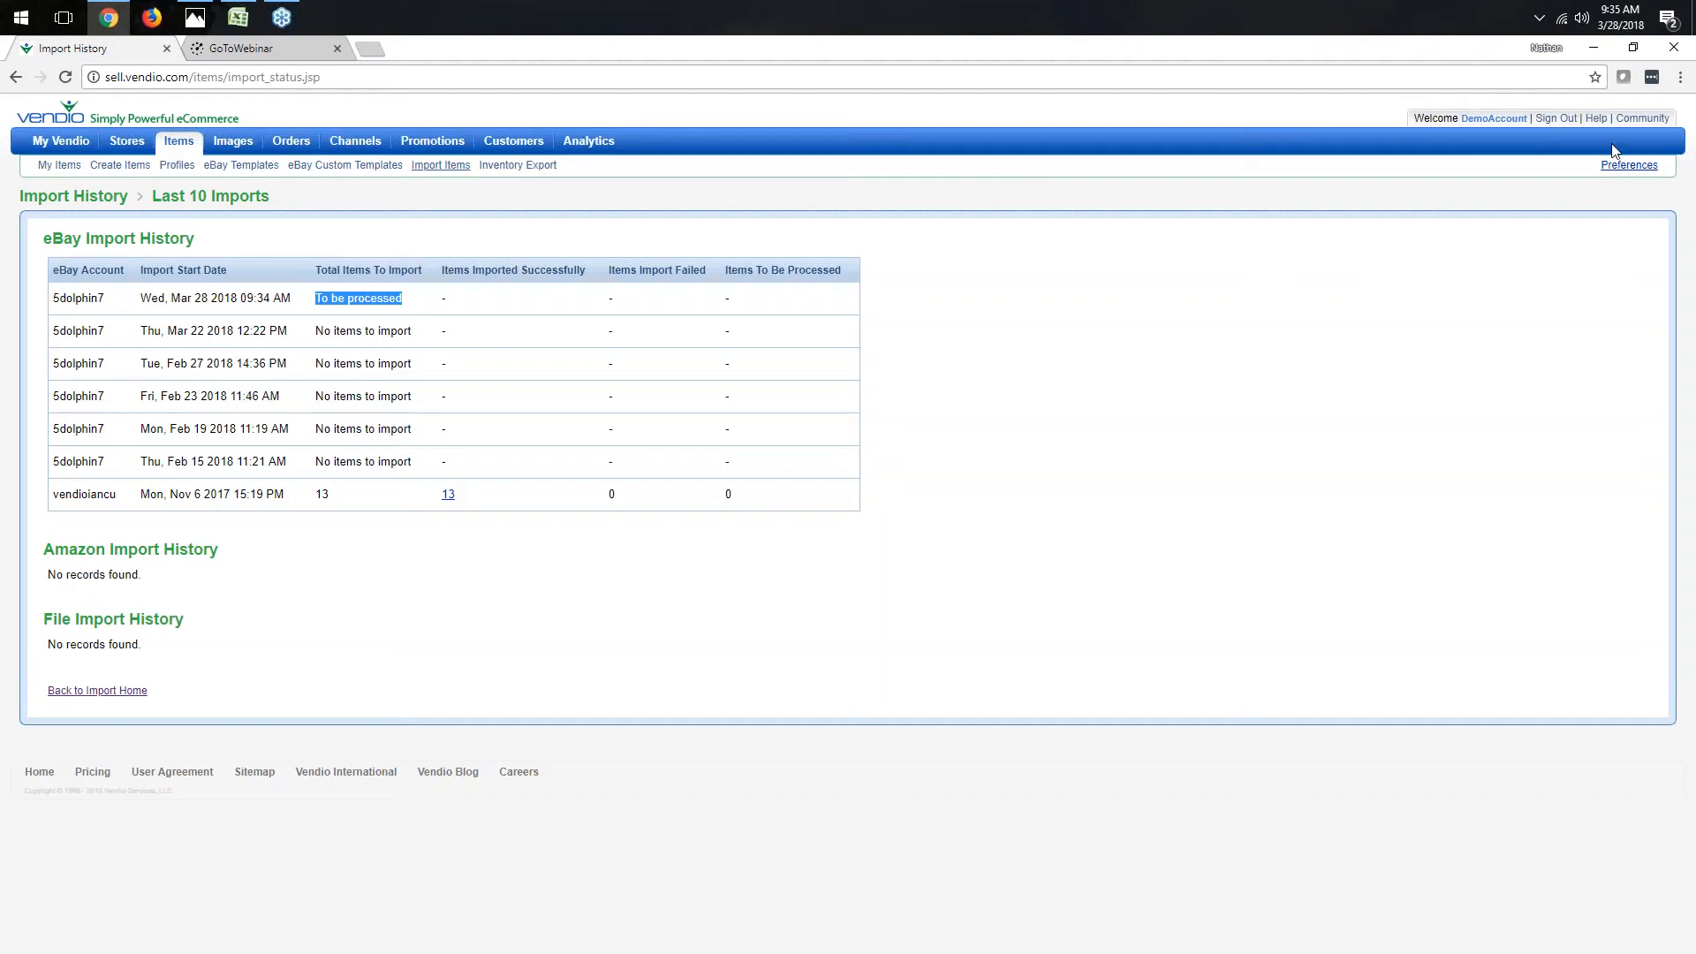
- Open the Channels preferences page and scroll to the Amazon Market ID section
left_click(1628, 170)
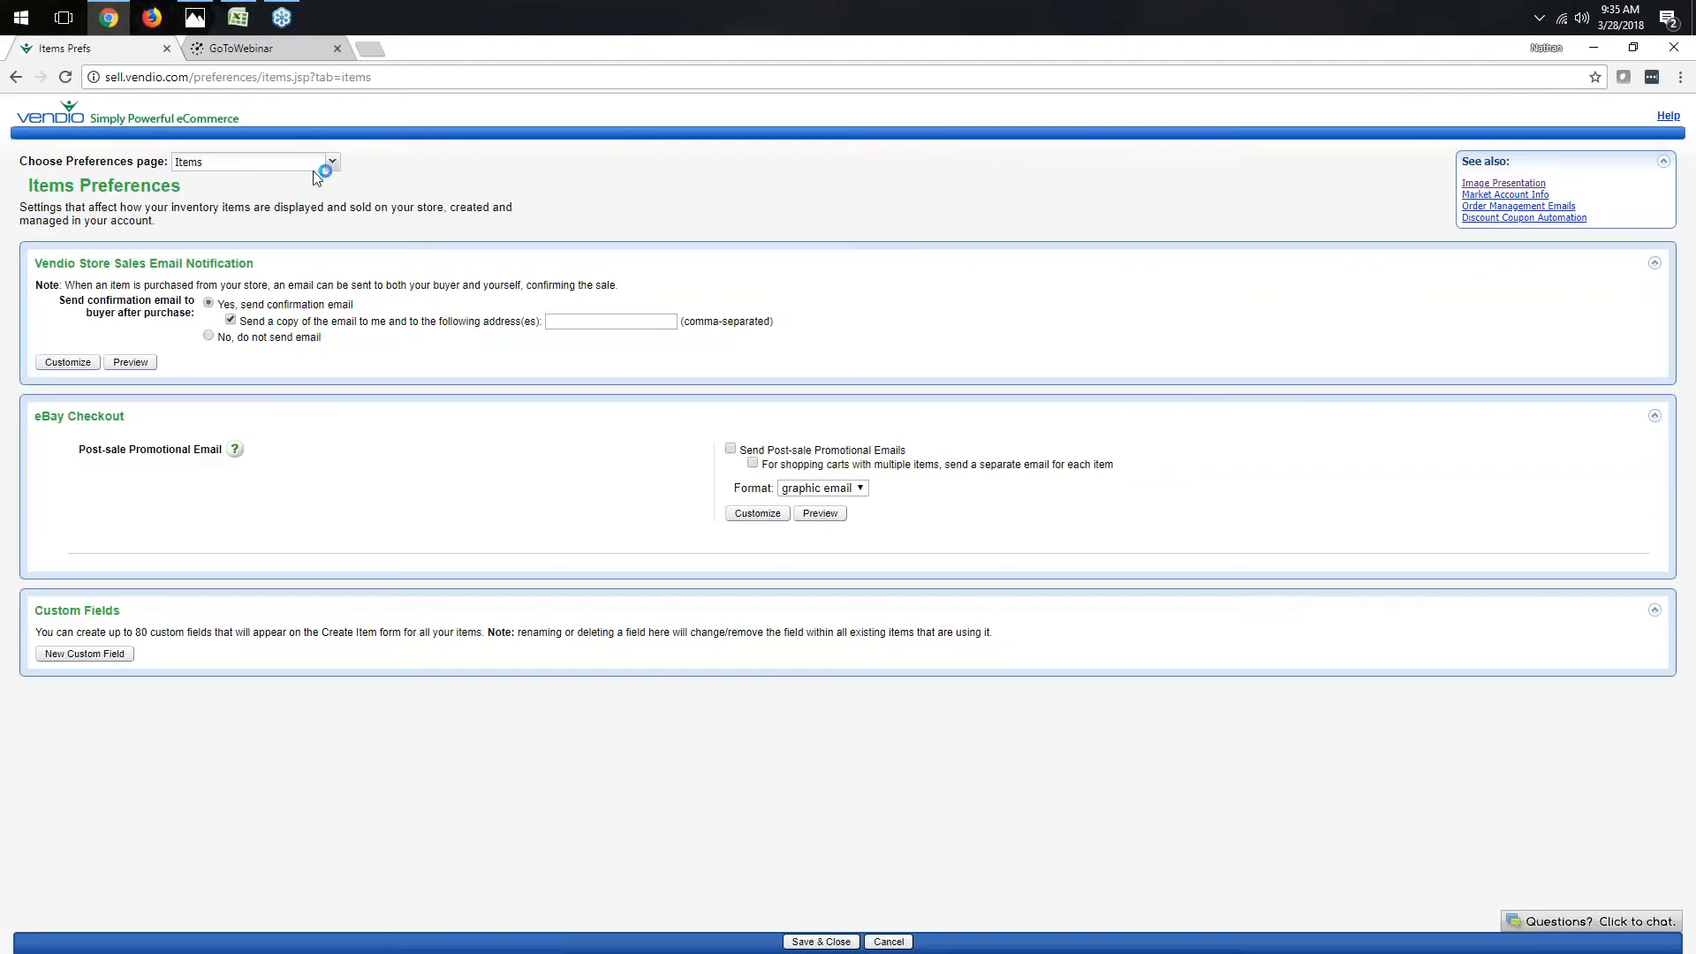
left_click(308, 169)
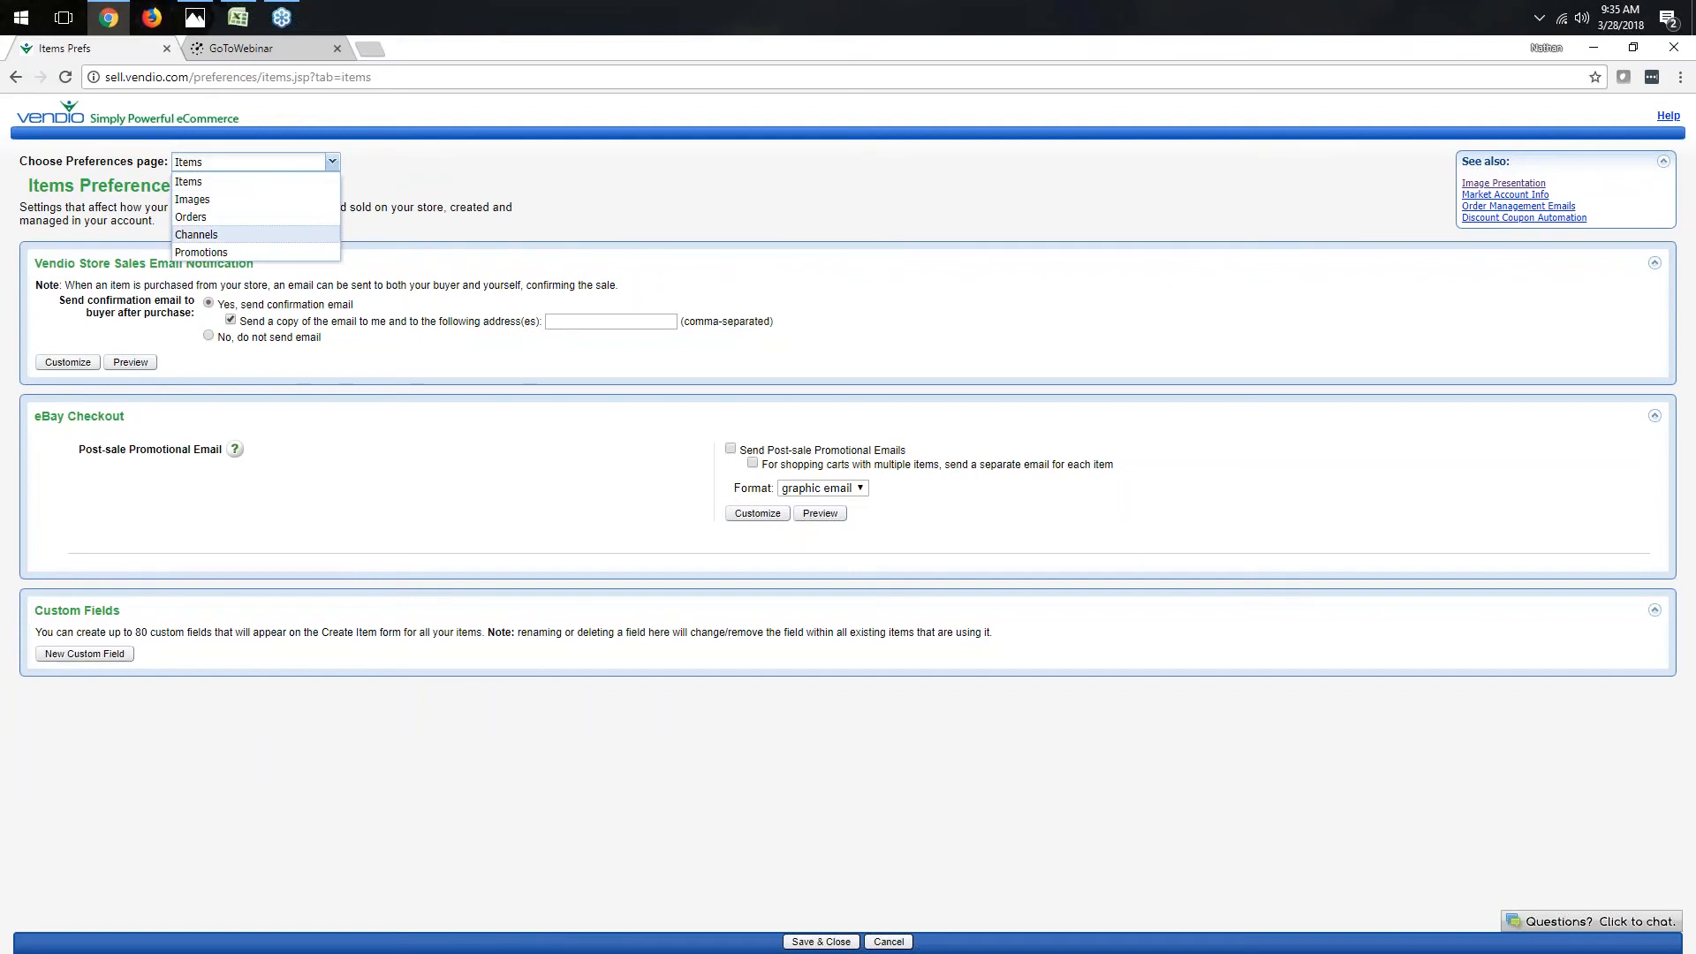
left_click(197, 234)
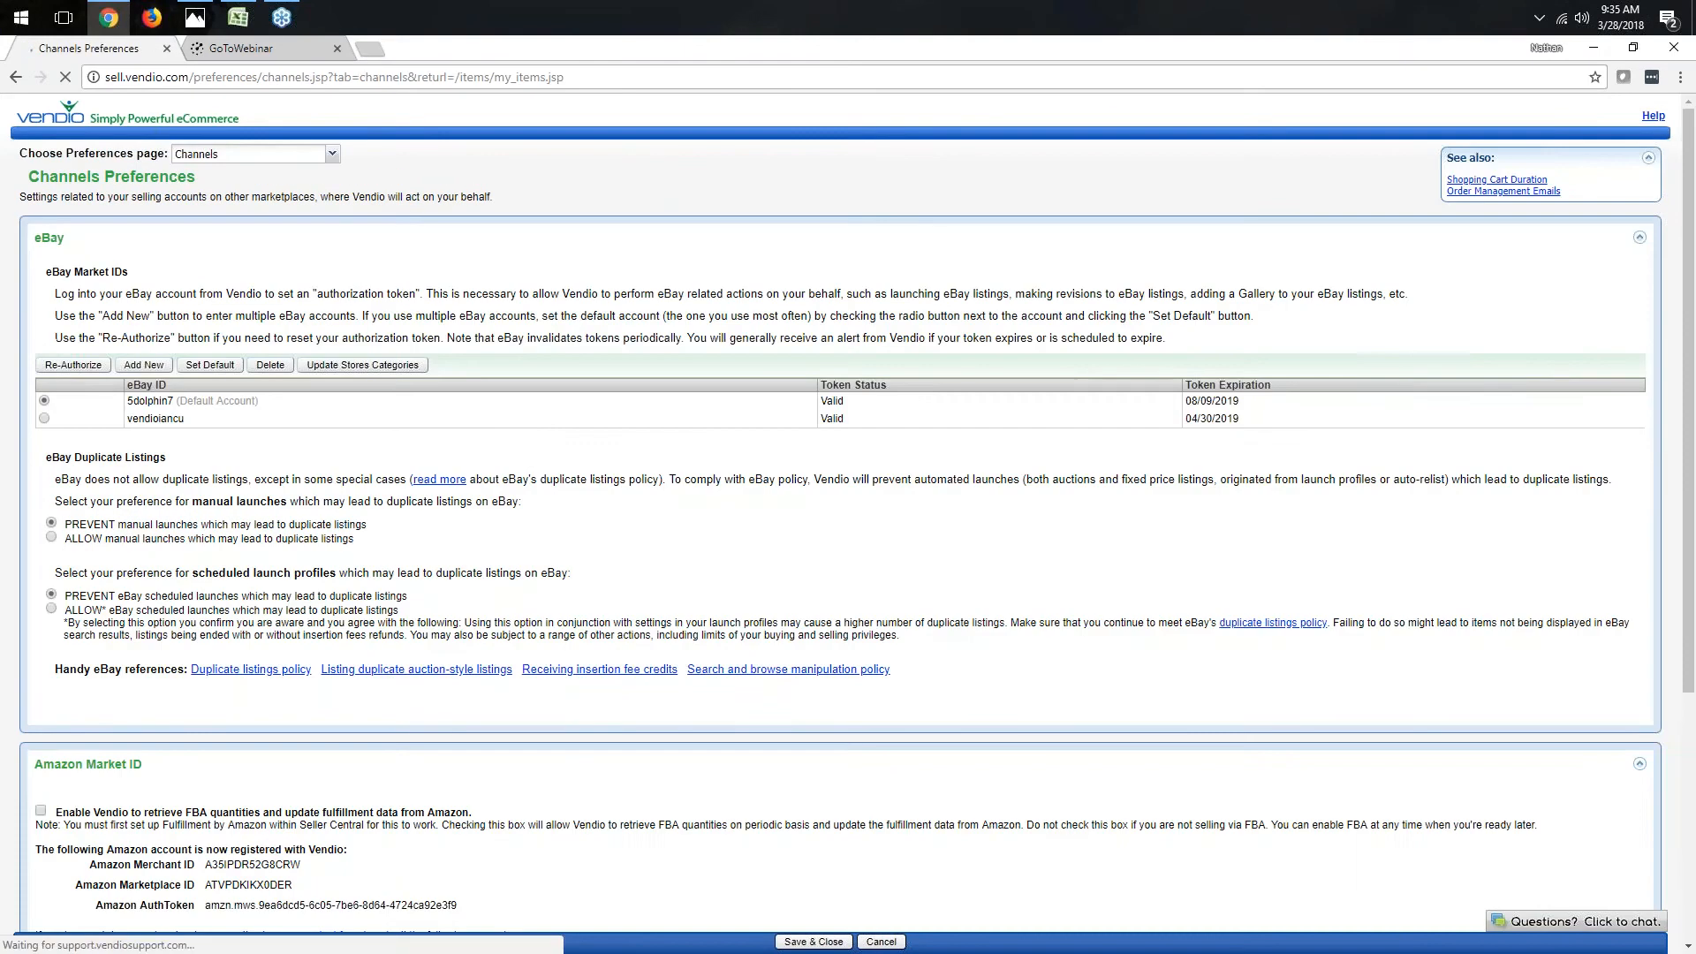
scroll(727, 485, "down", 4)
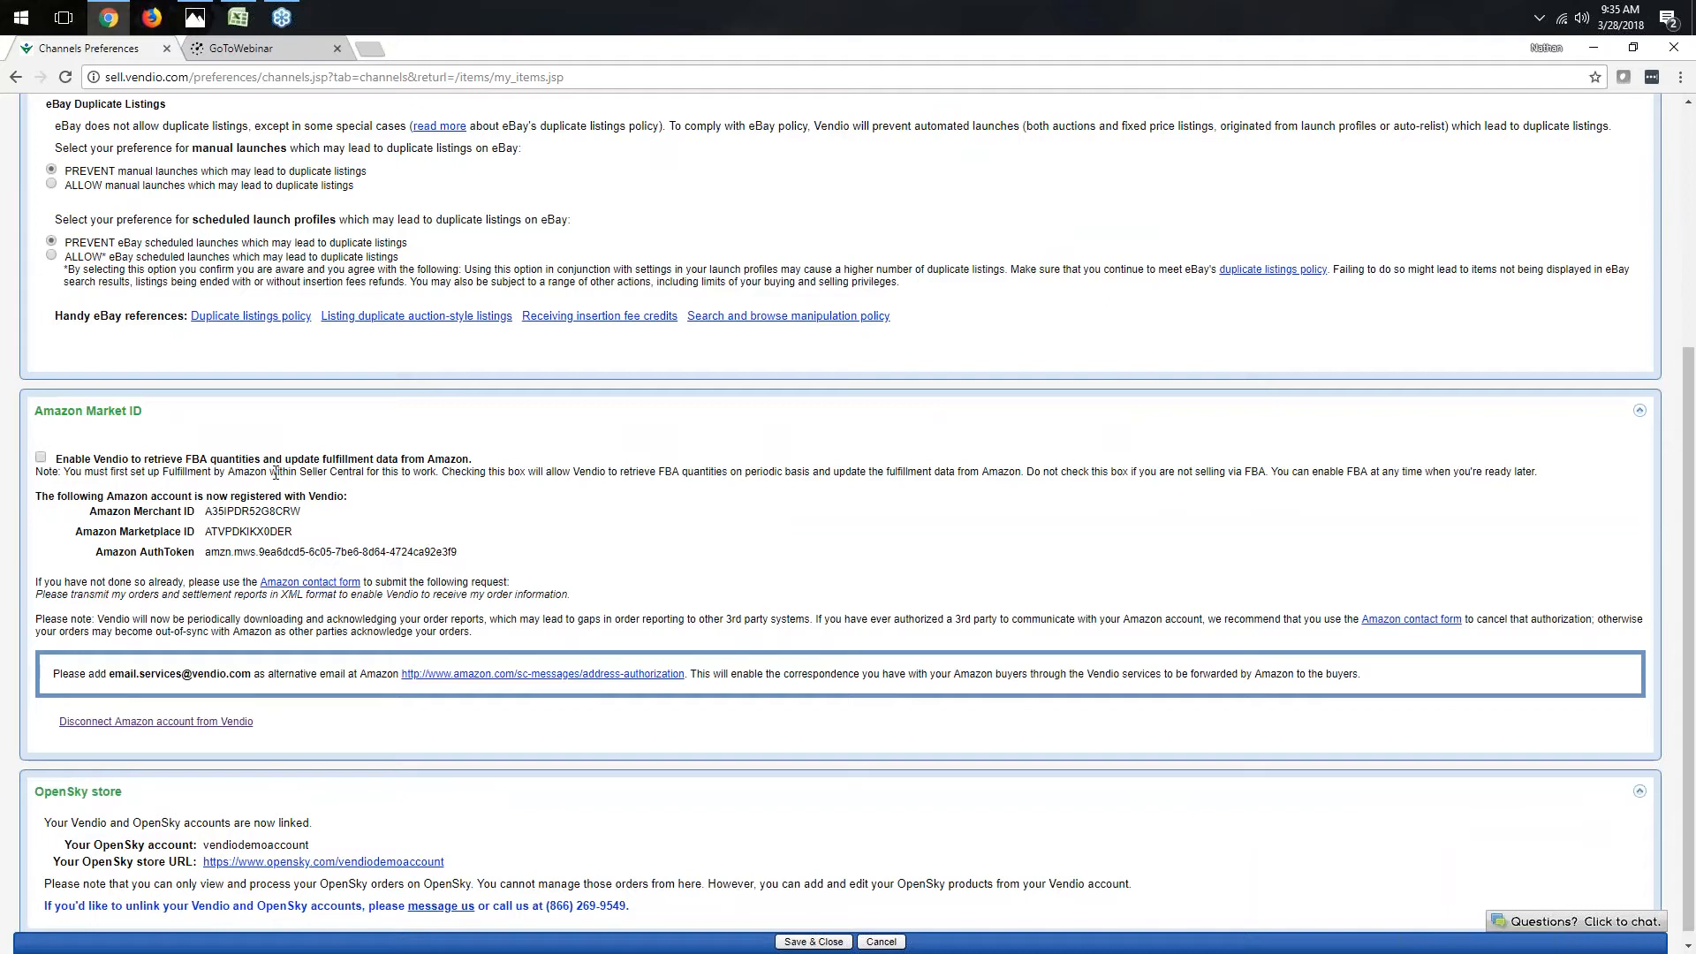
- Compare the Amazon and OpenSky settings with a reference screenshot of an unlinked account in Photos
left_click(193, 16)
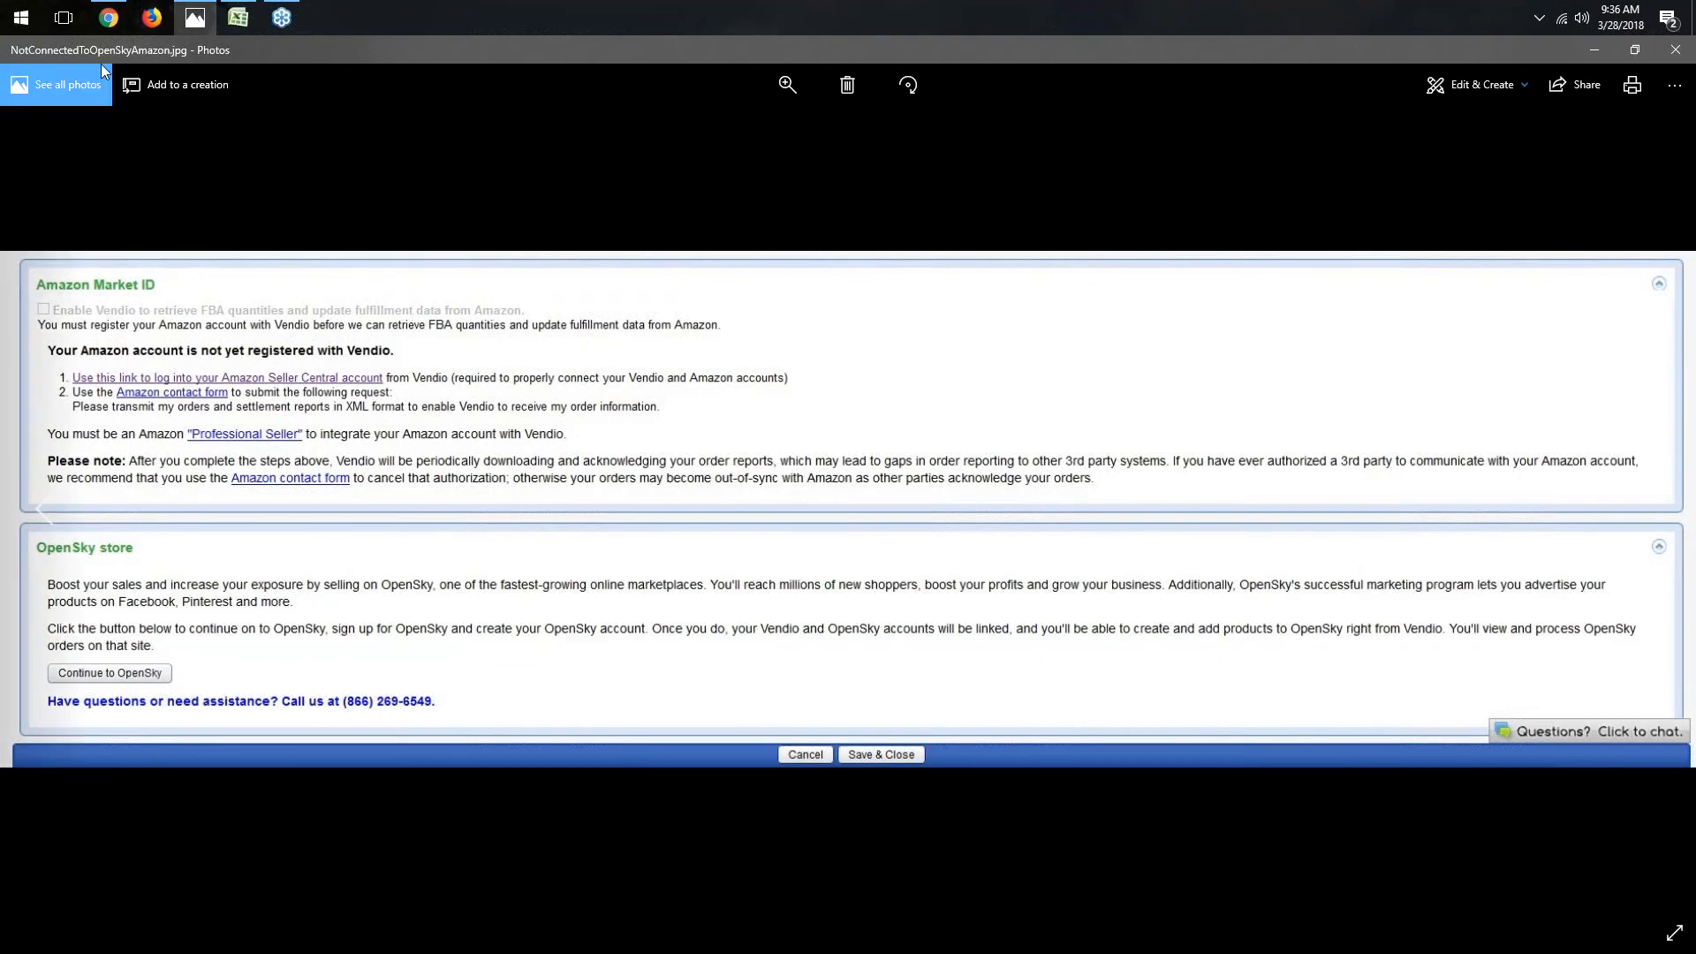
left_click(114, 20)
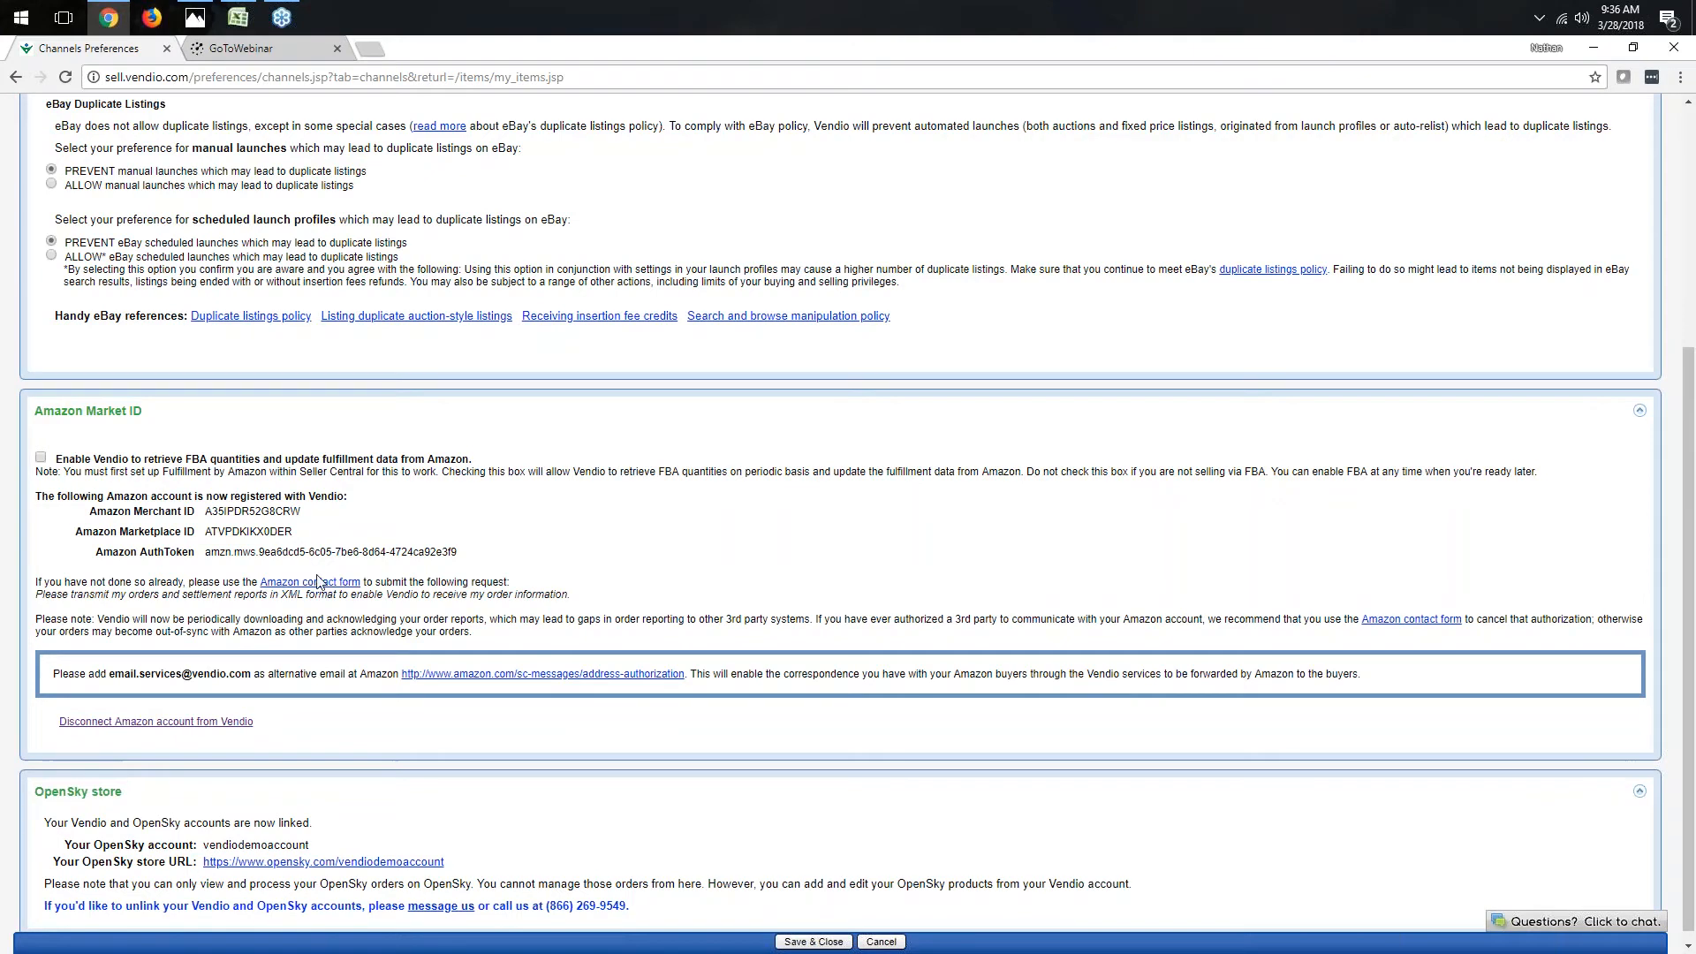
scroll(285, 574, "down", 1)
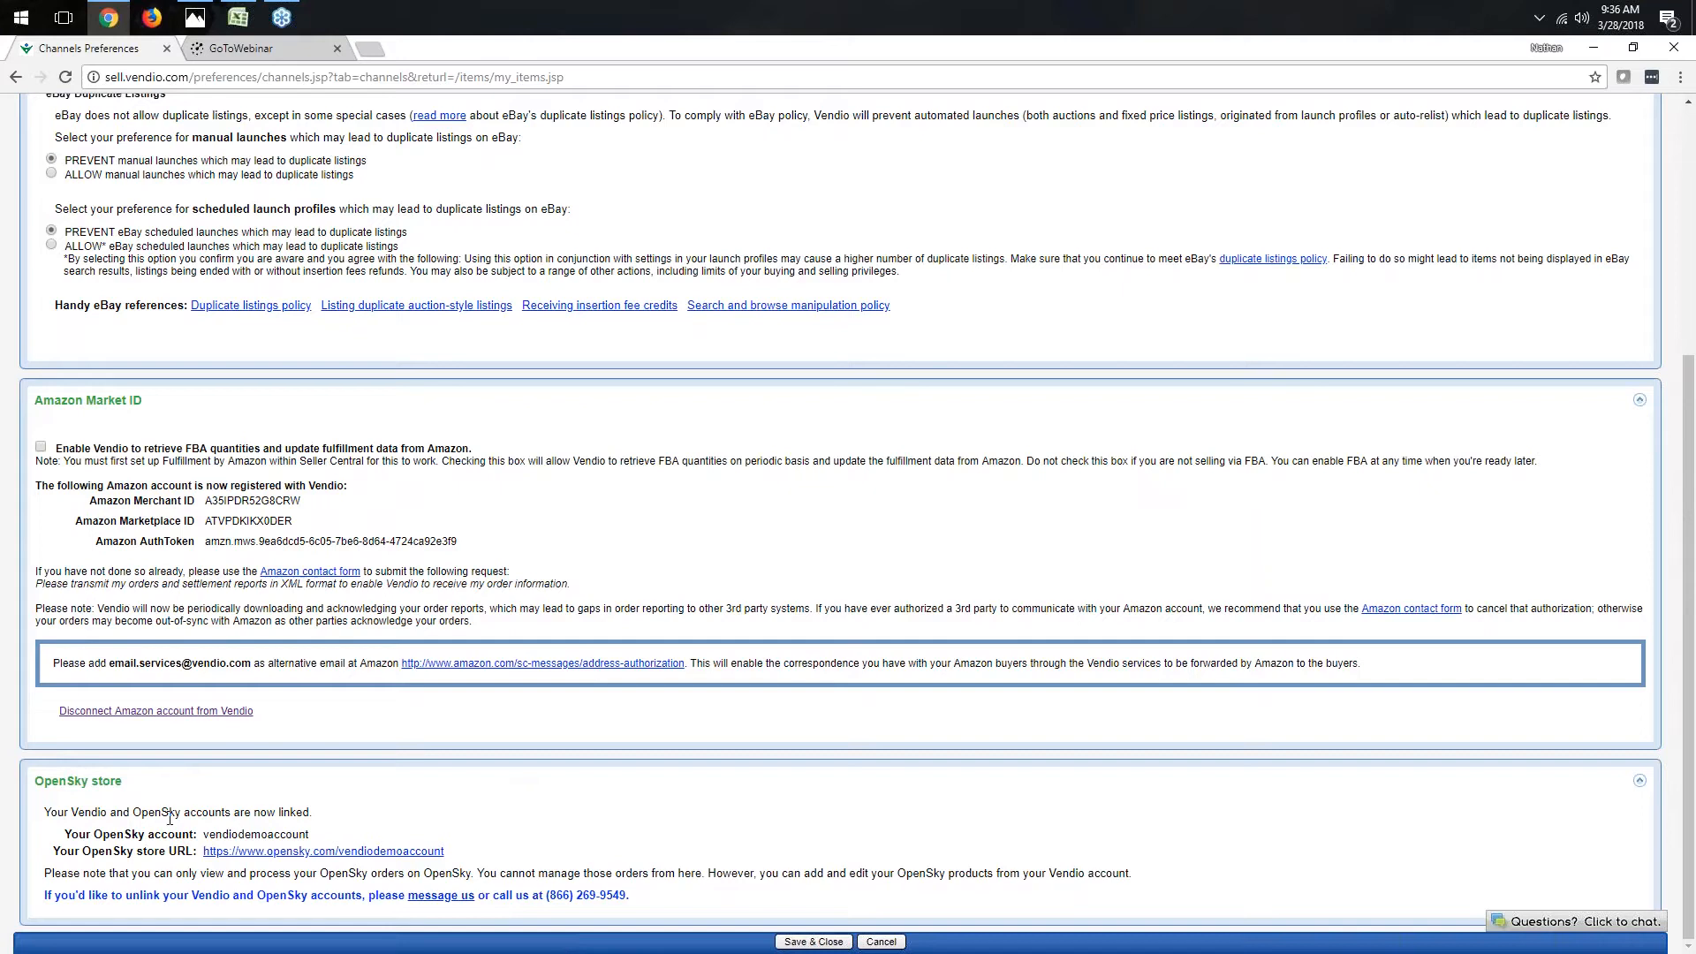
left_click(194, 17)
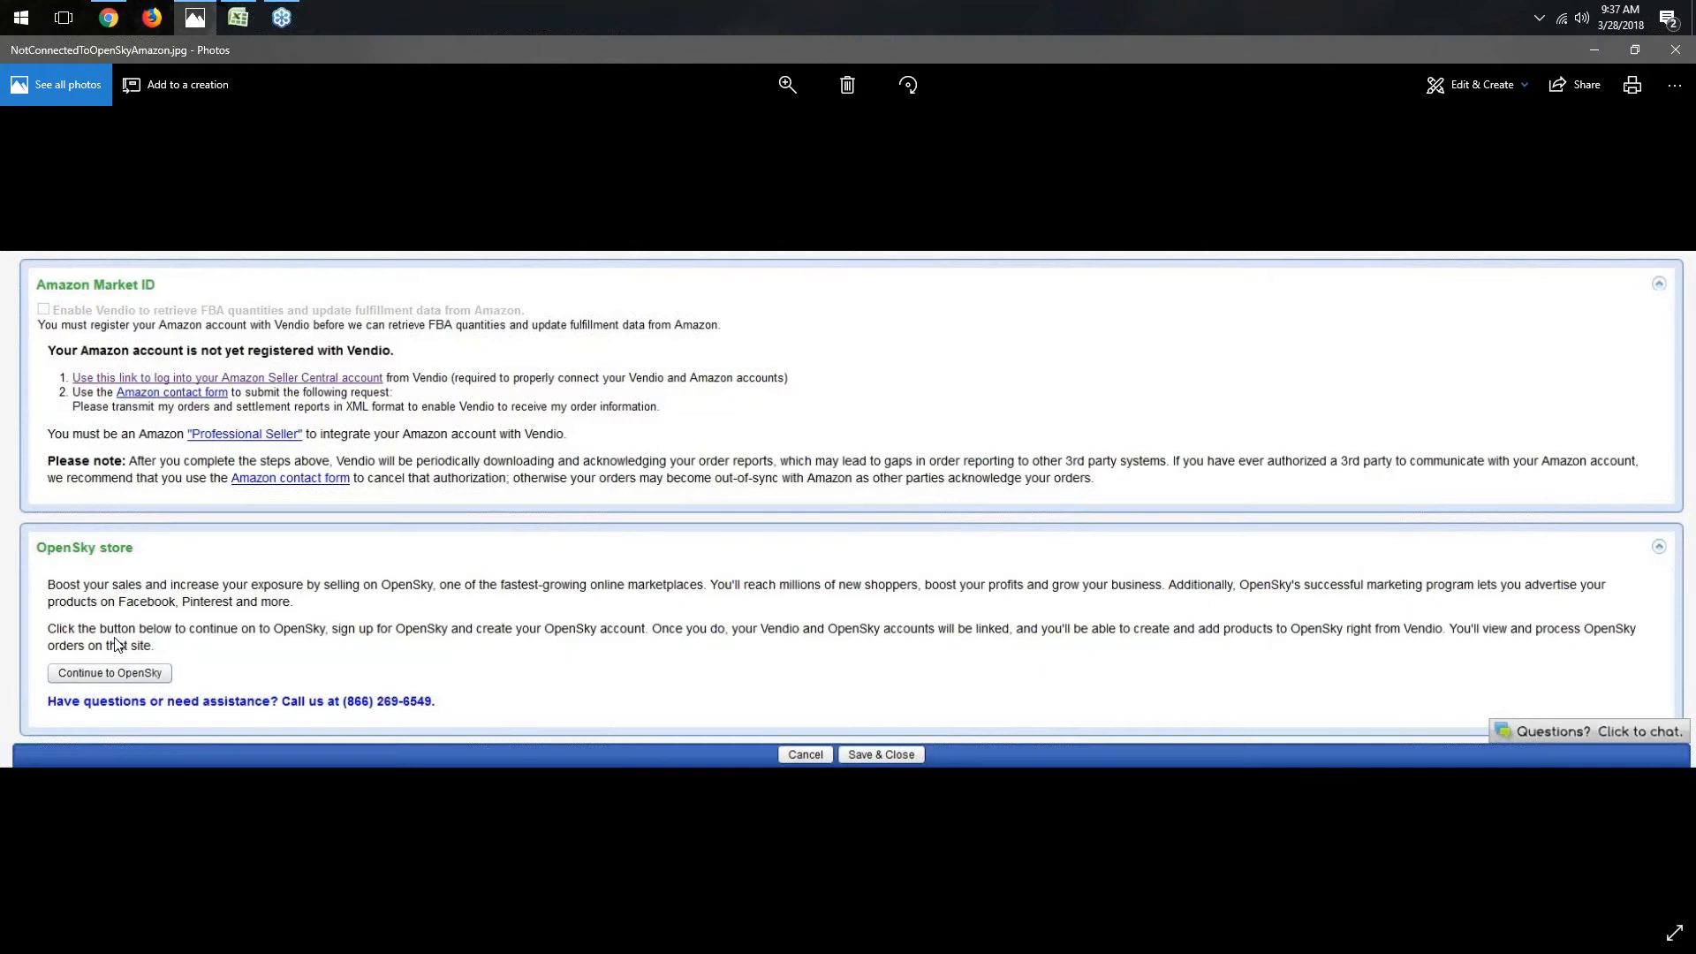
left_click(113, 17)
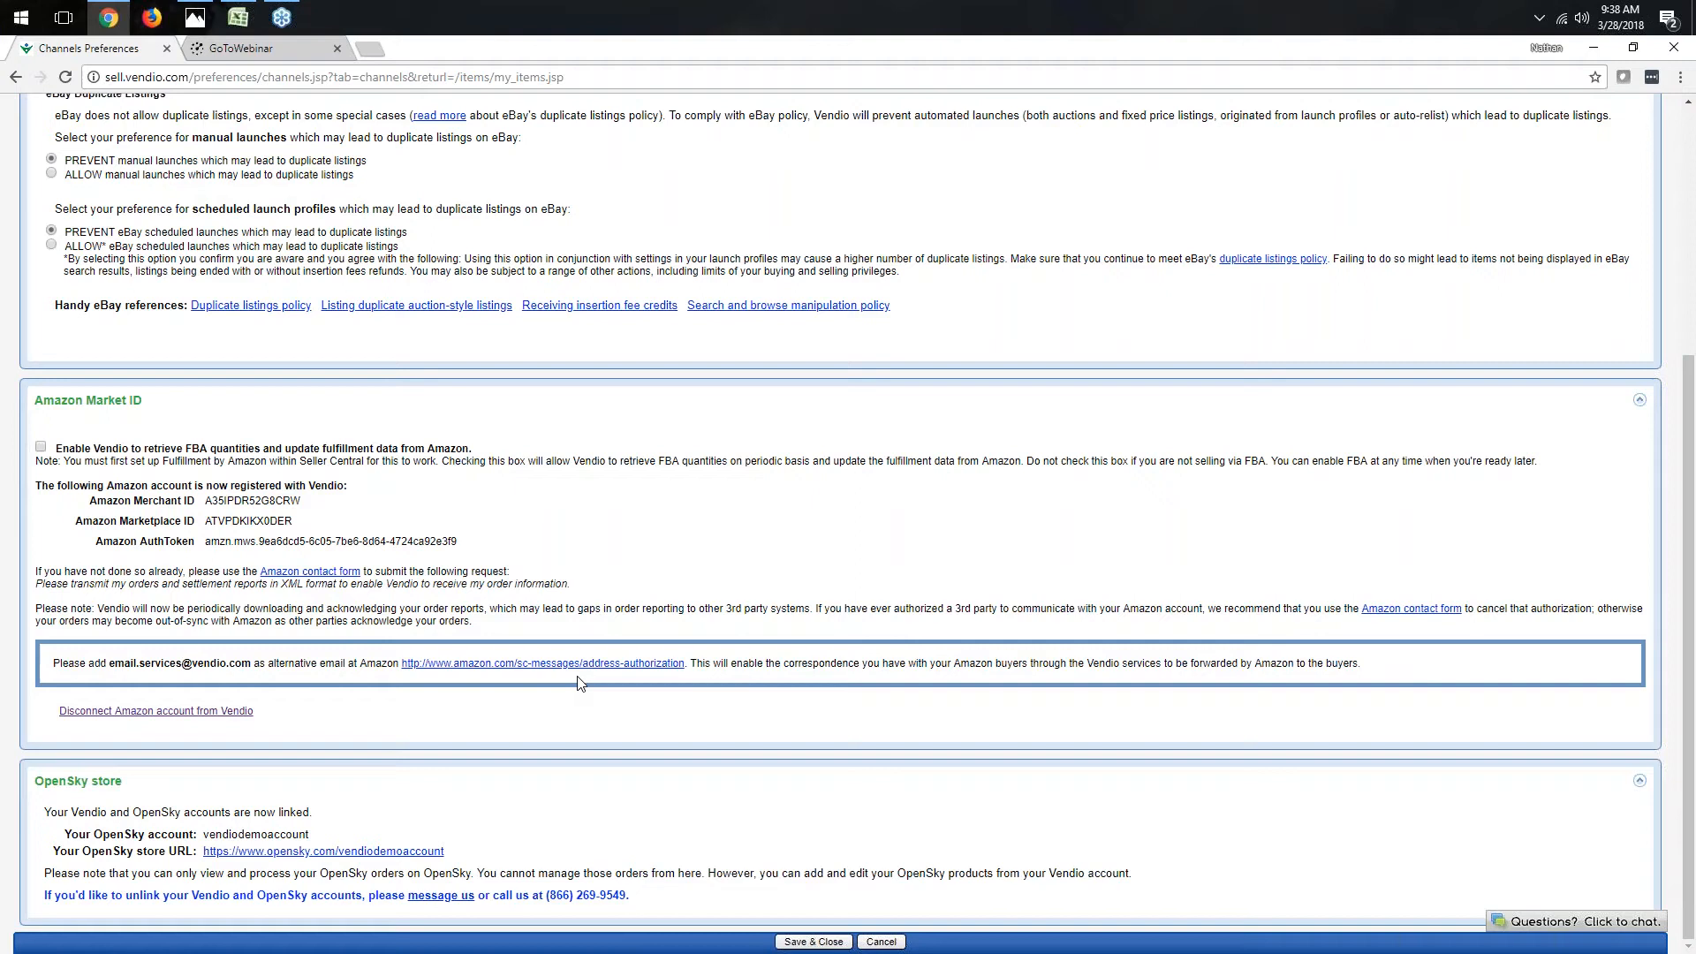
- Save and close the channel preferences, then open the My Items list
left_click(813, 942)
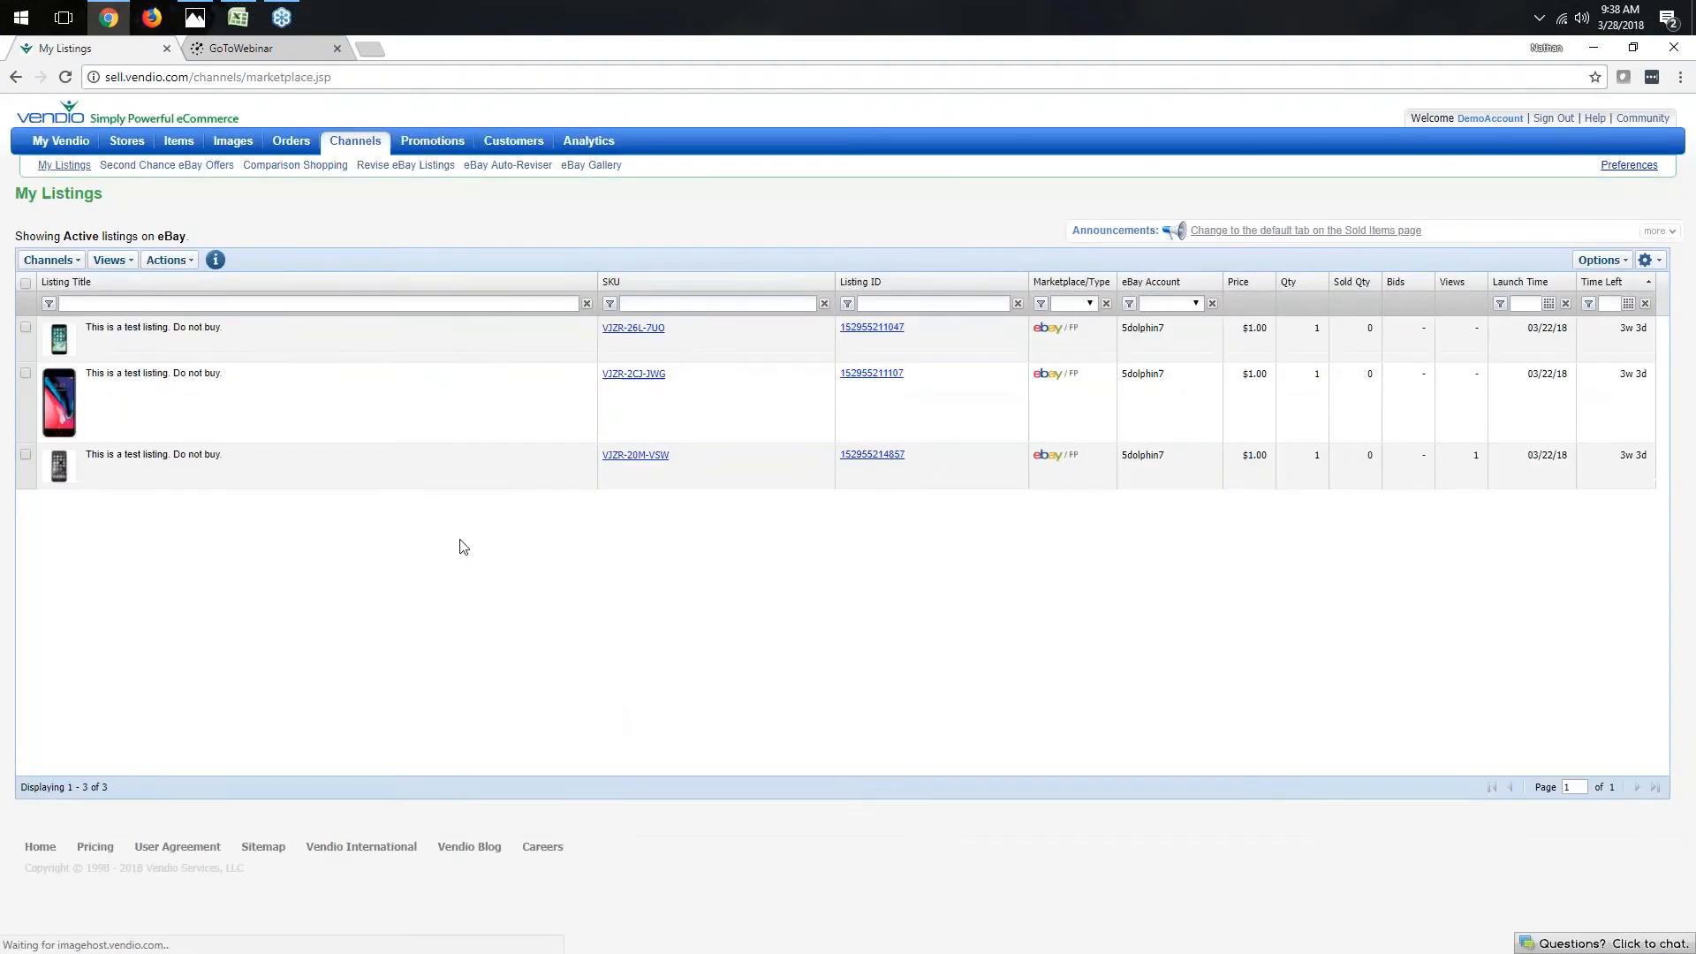
mouse_move(166, 139)
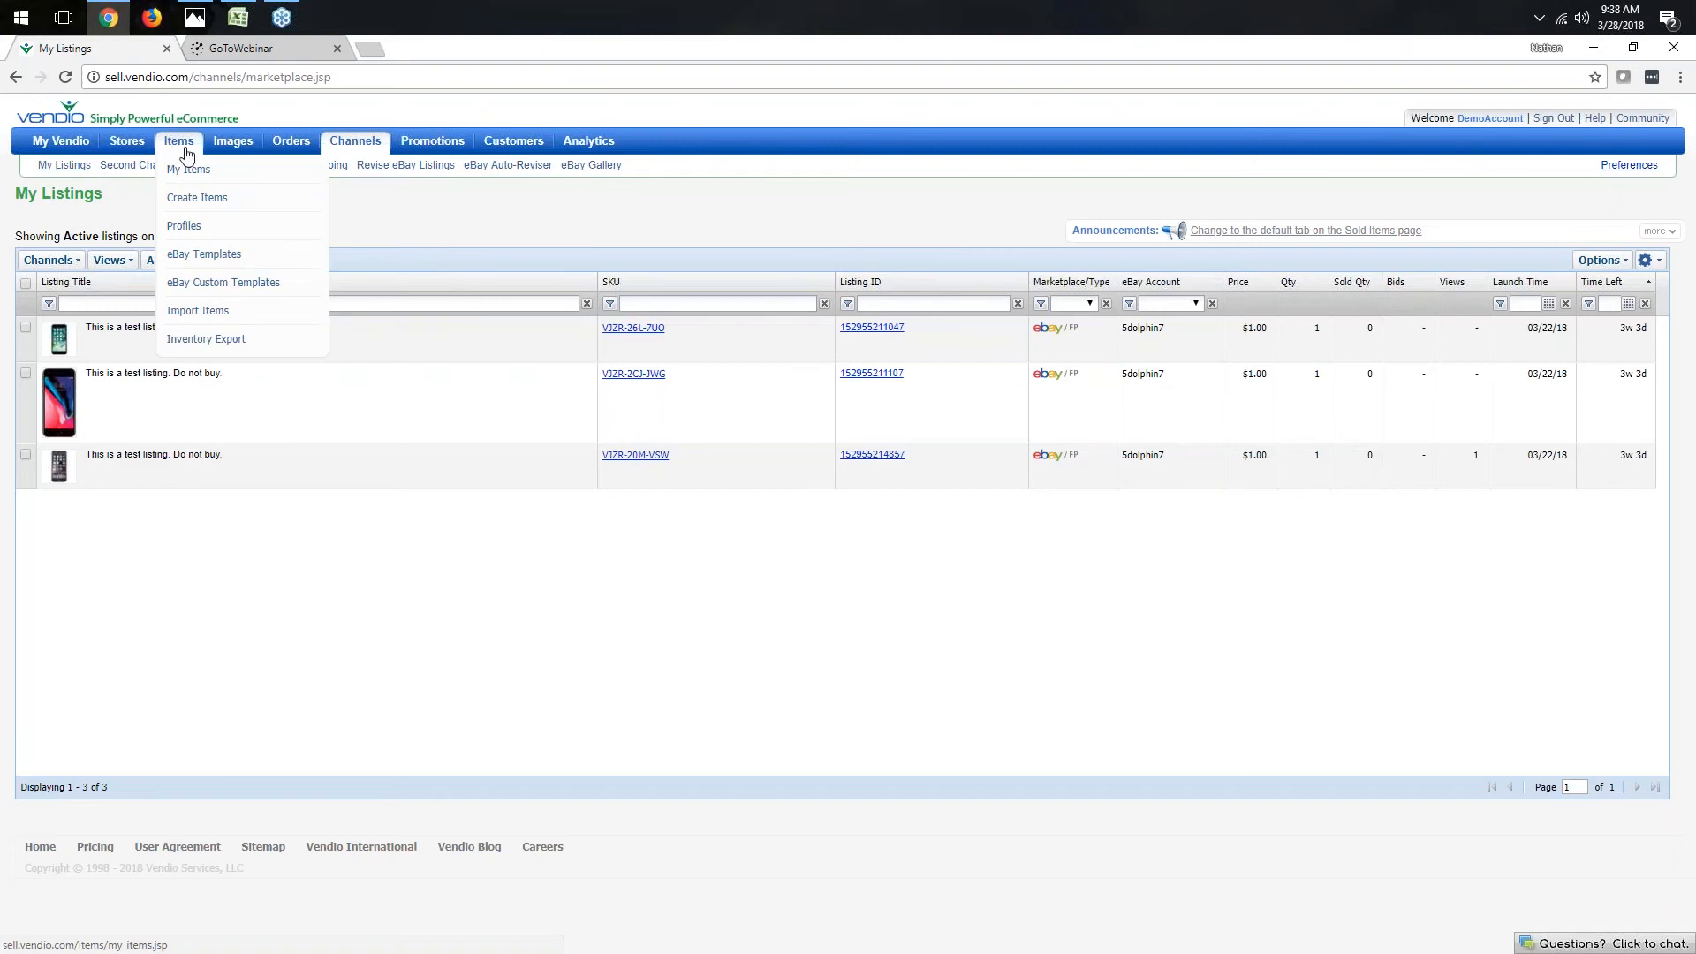
left_click(196, 176)
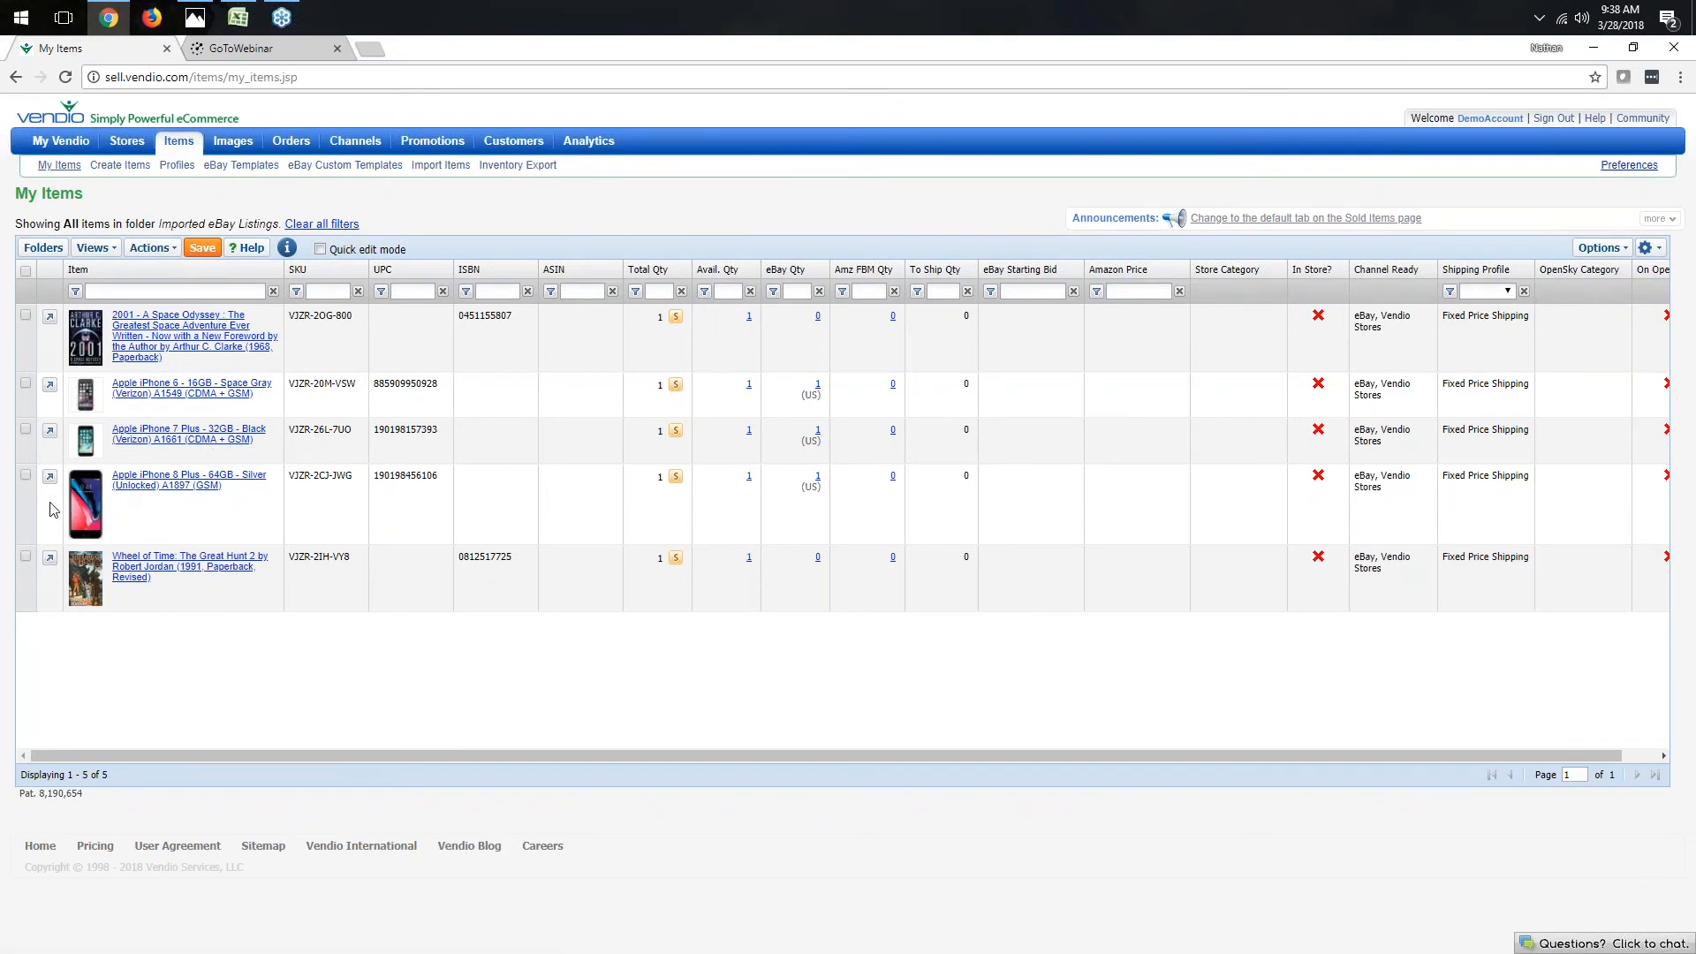
- Select all items in the list and run Match Amazon Catalog on them
left_click(26, 385)
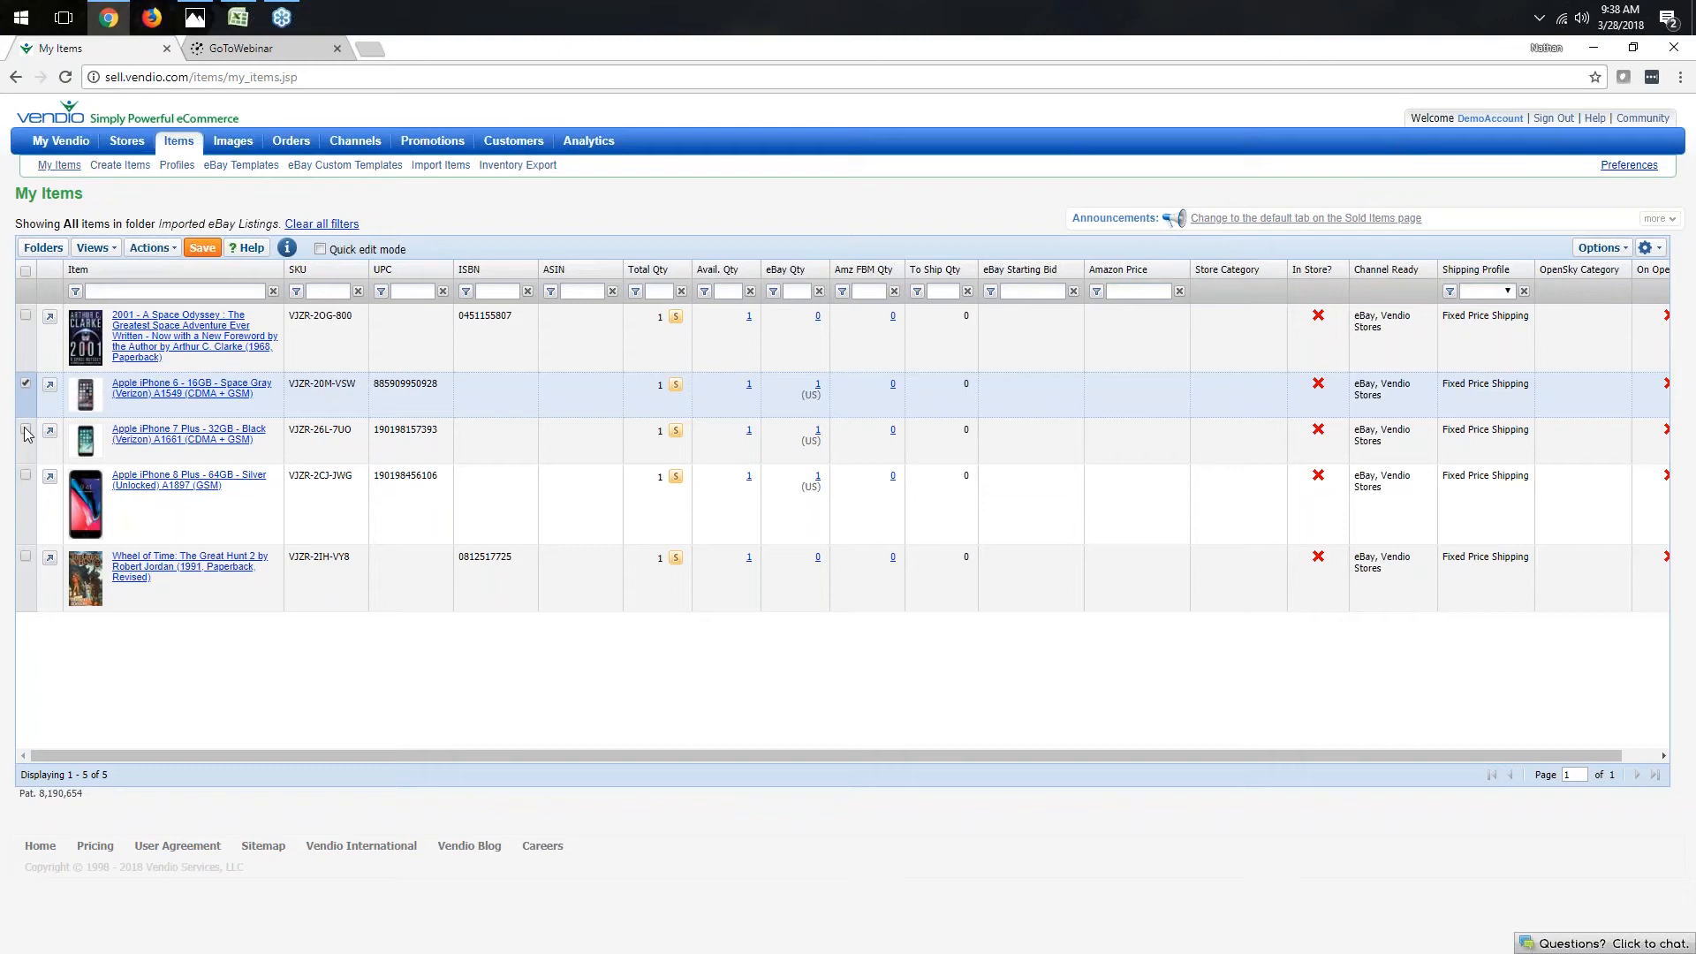
left_click(26, 430)
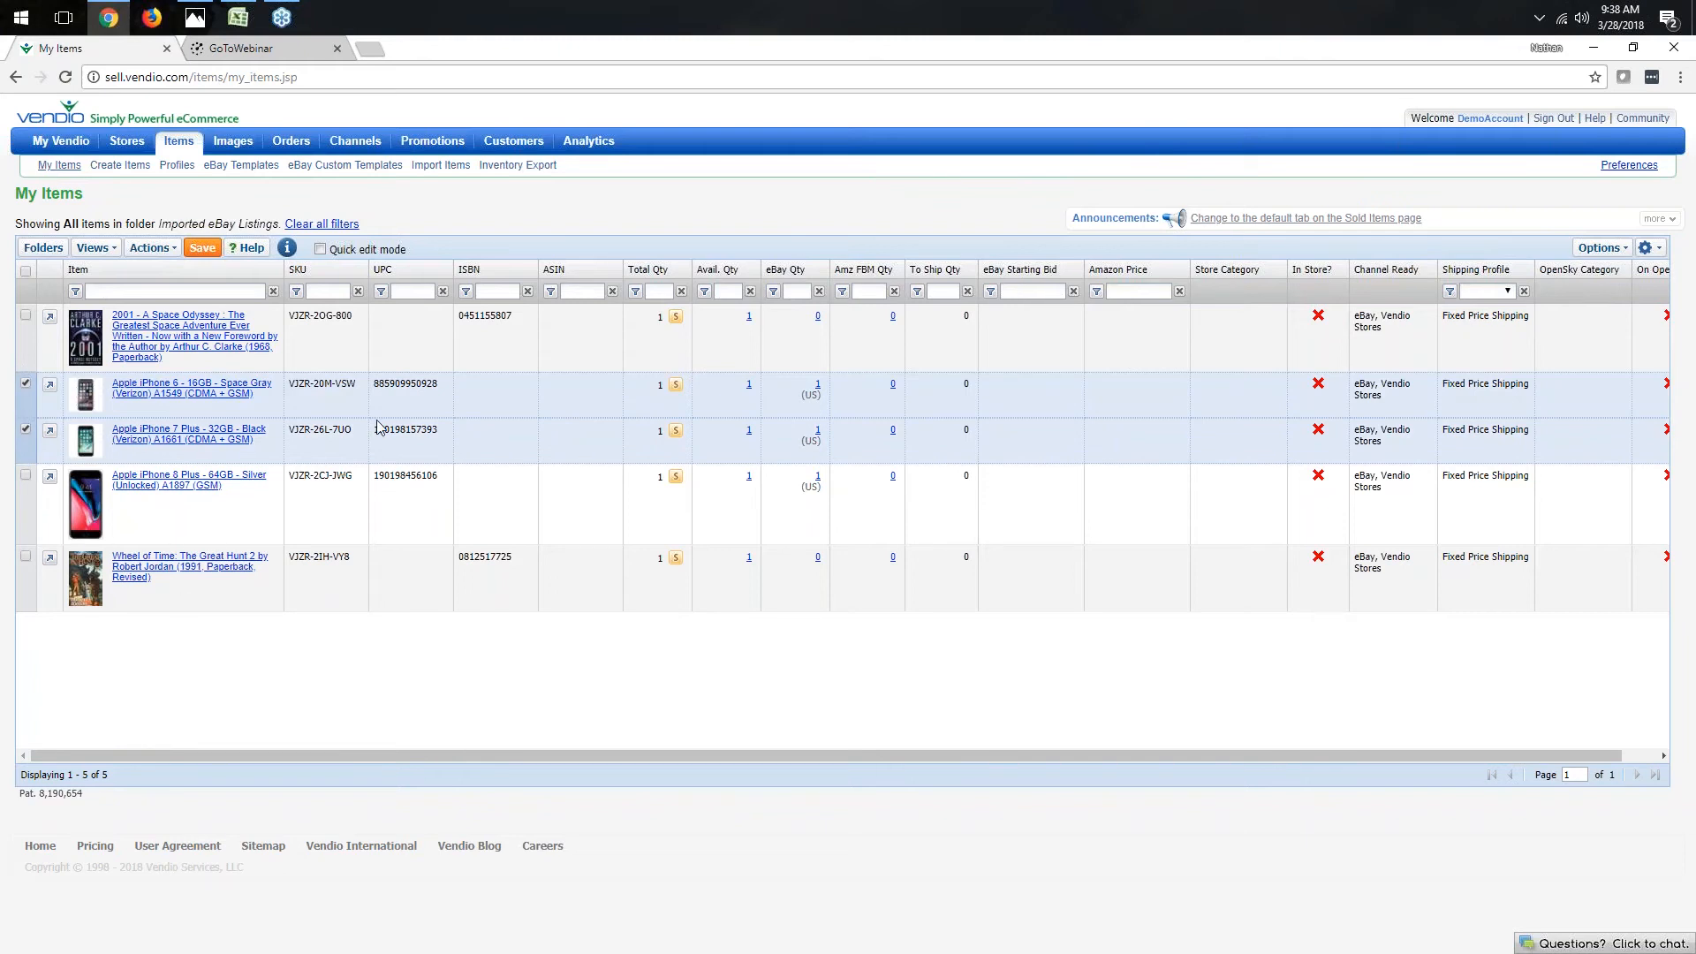
left_click(26, 272)
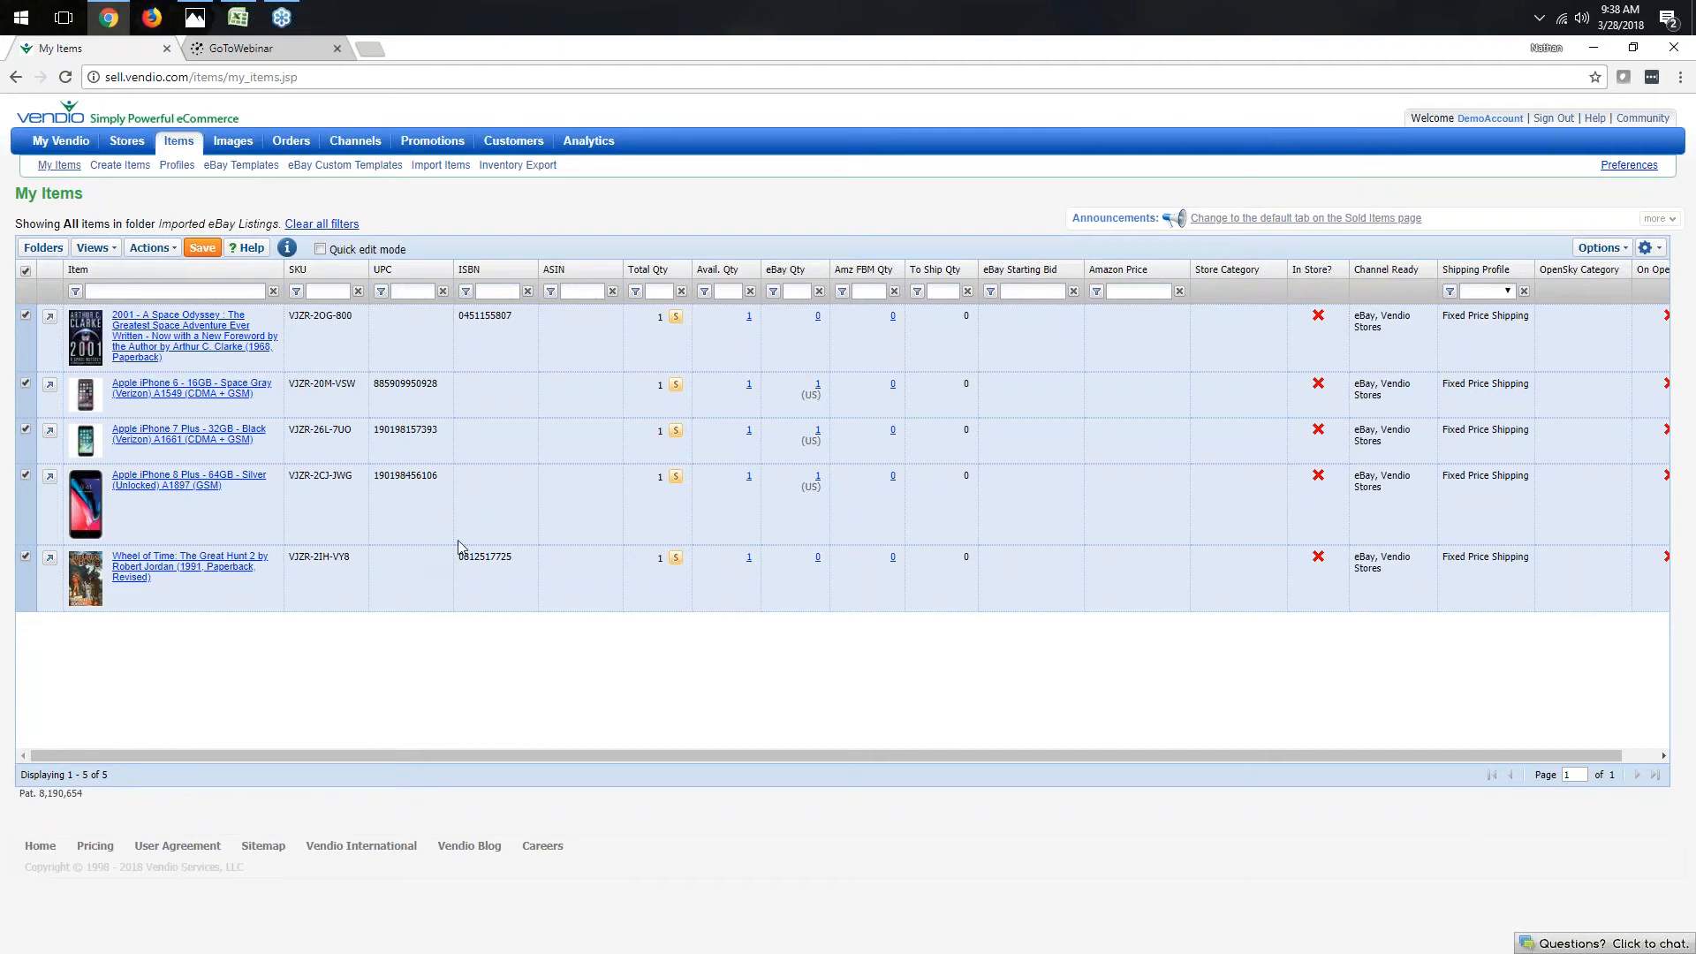
left_click(149, 251)
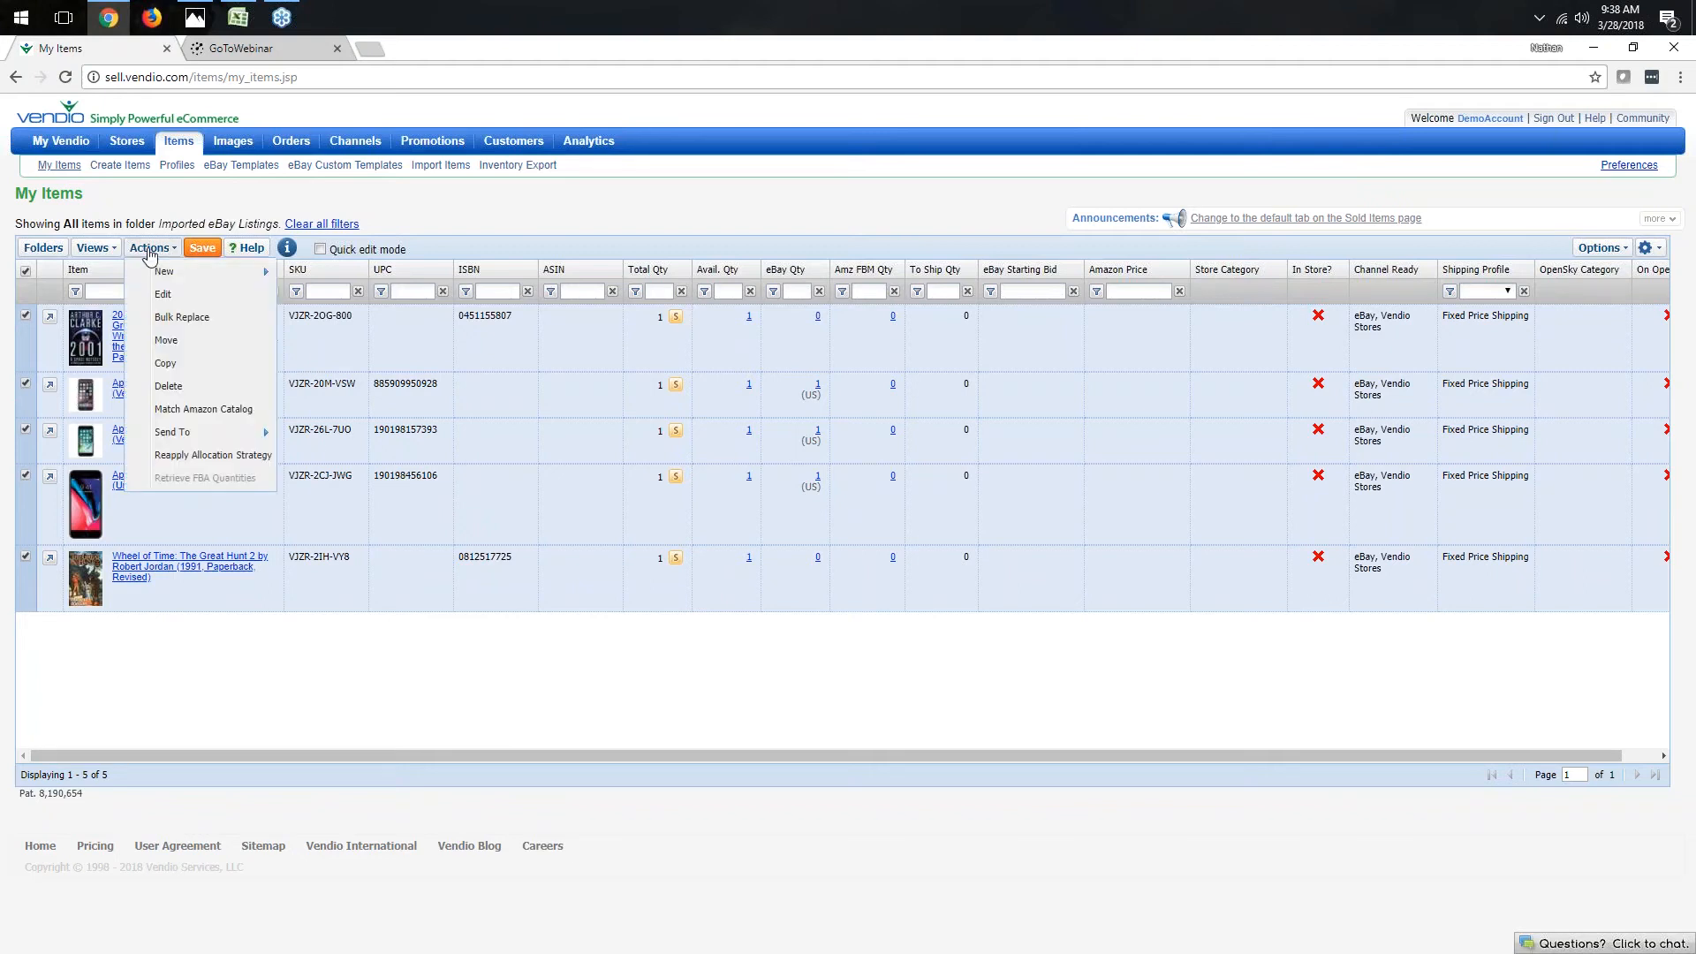
left_click(192, 411)
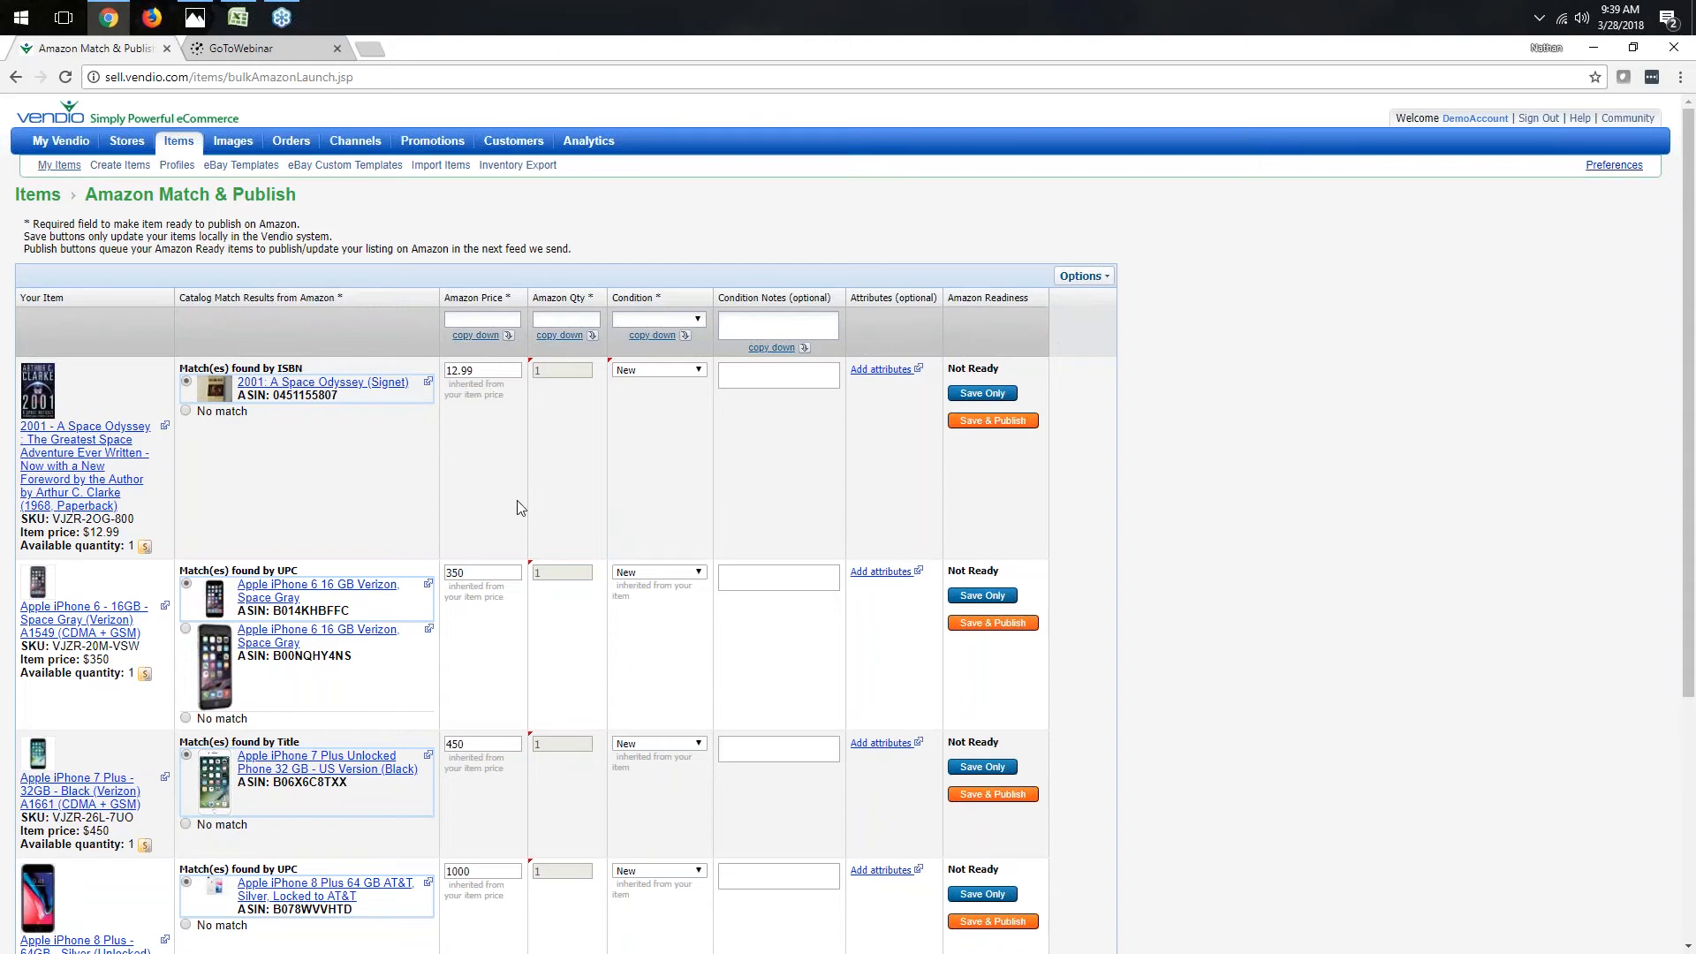
- Review the Amazon catalog matches, prices and conditions for each item
scroll(514, 506, "down", 1)
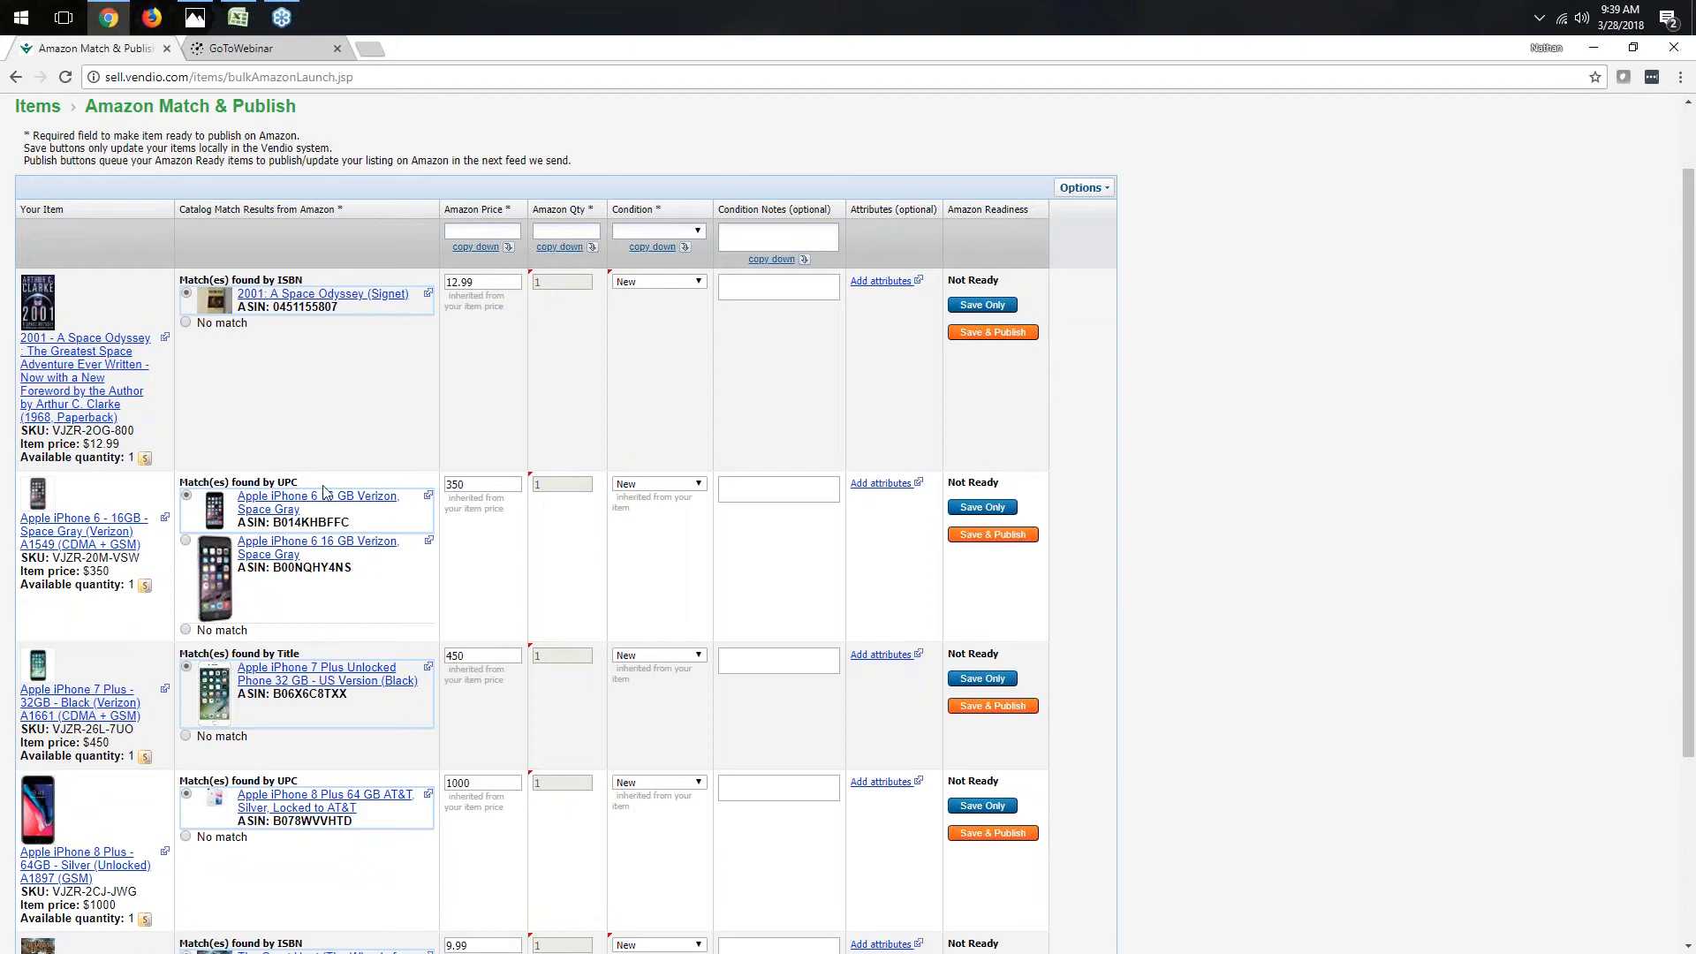
scroll(333, 666, "down", 3)
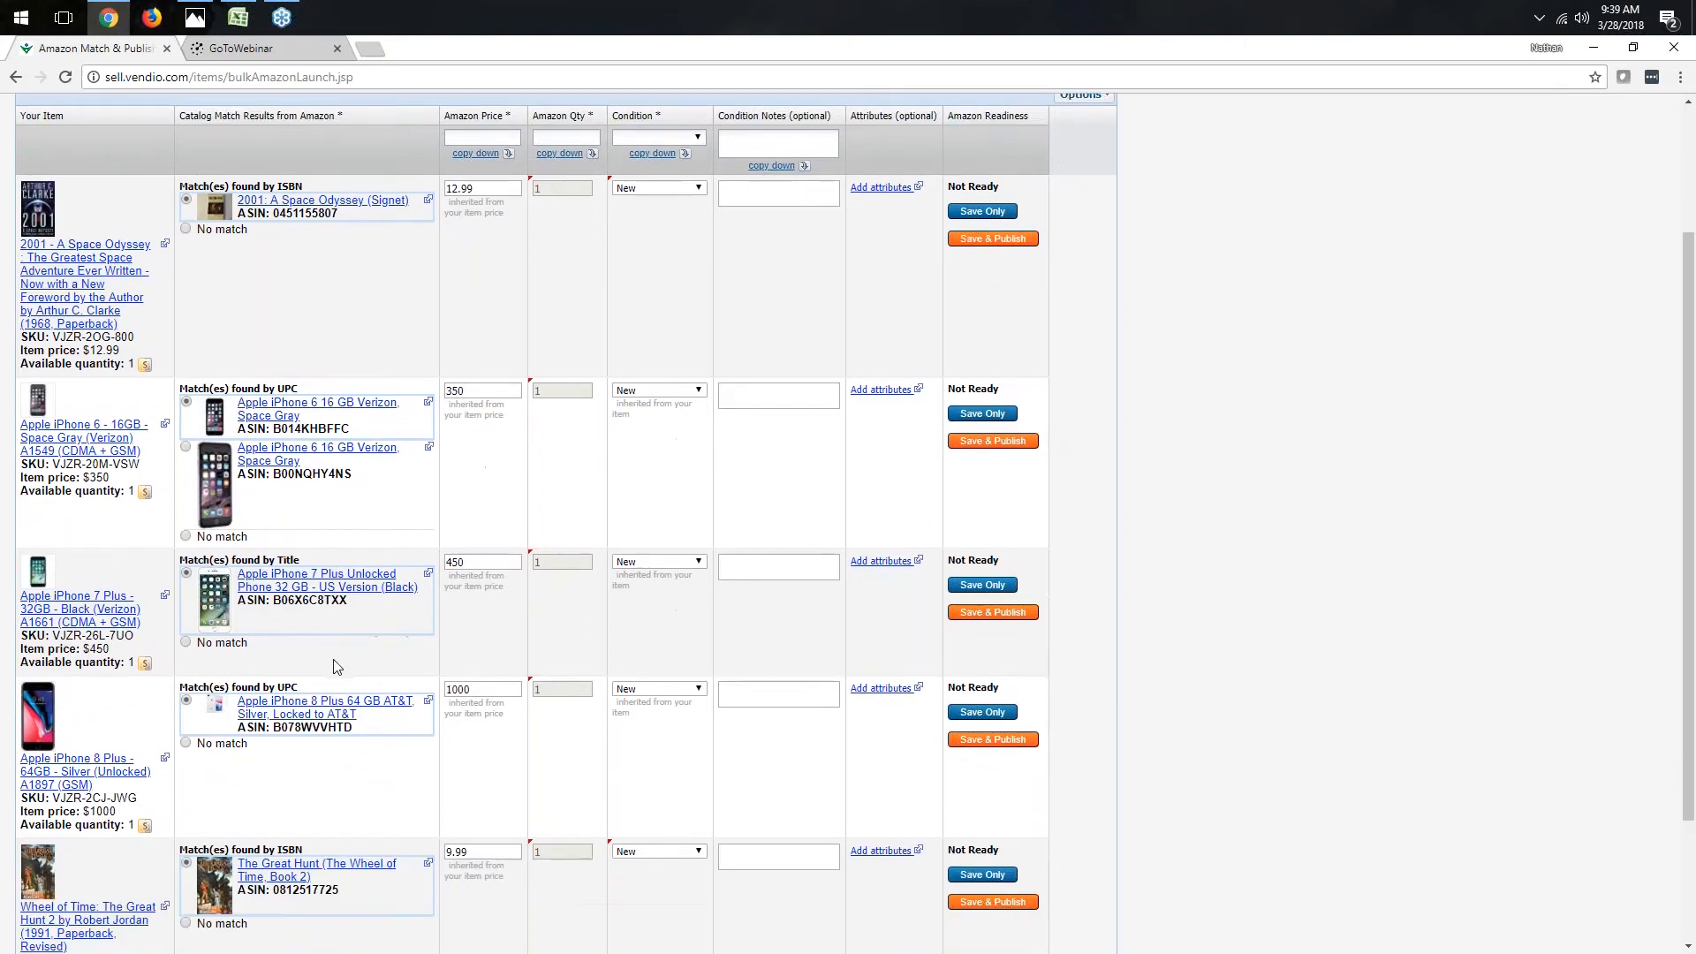
scroll(334, 742, "up", 2)
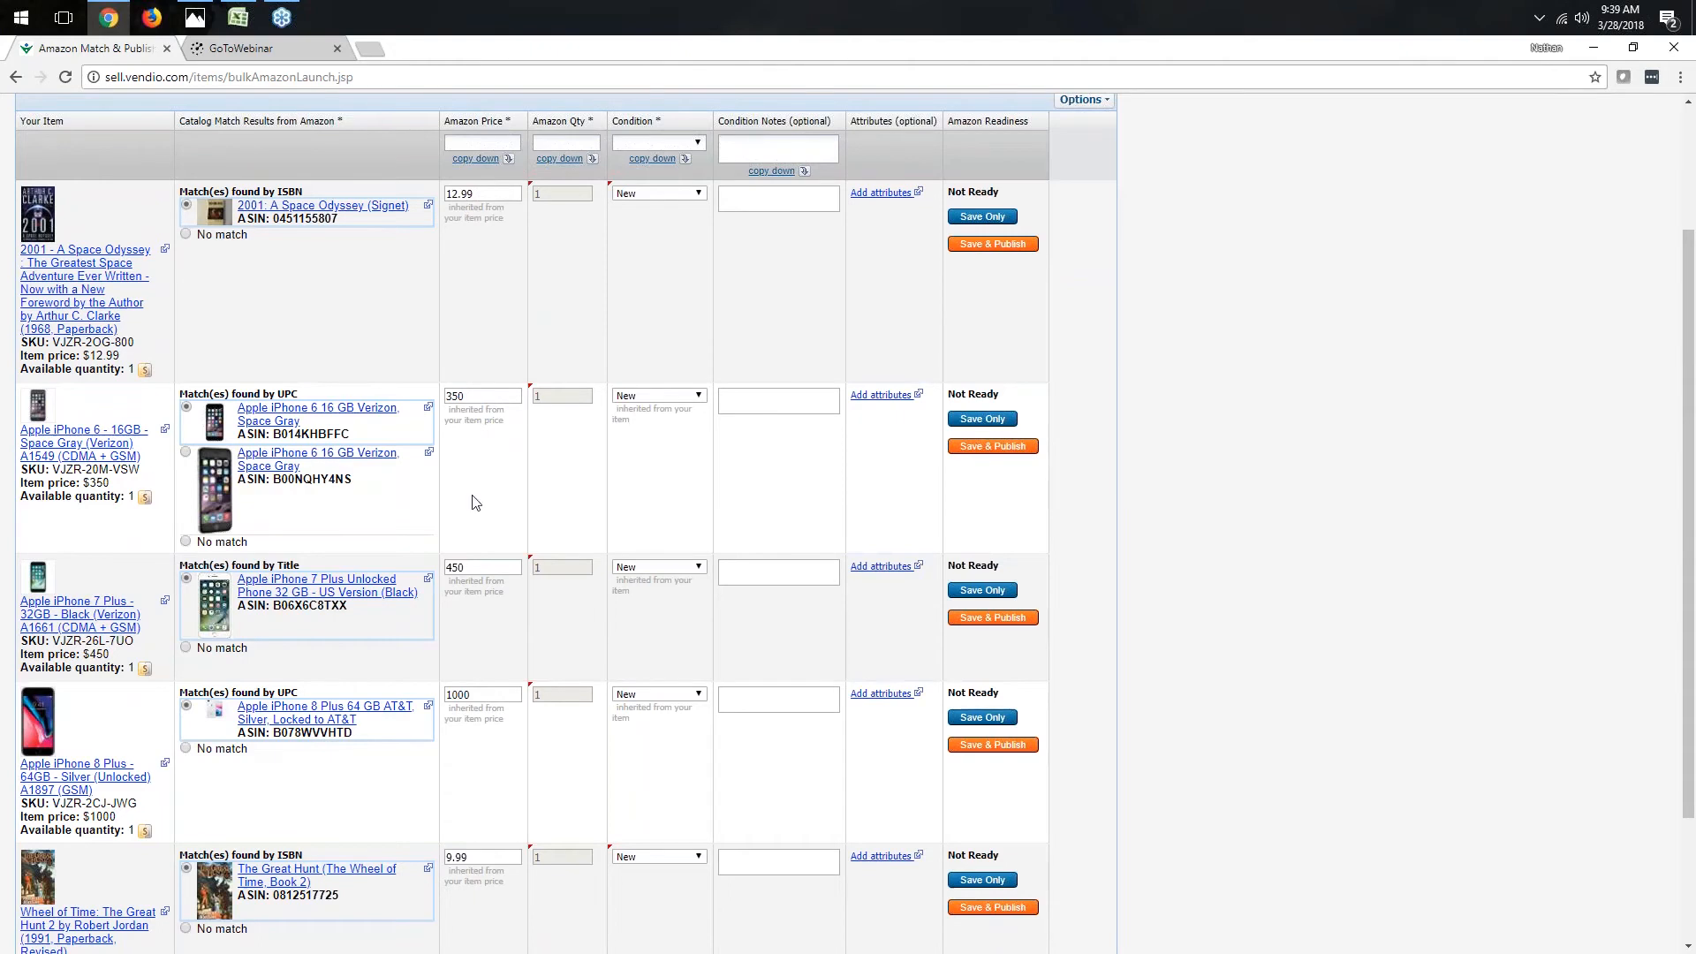
scroll(475, 503, "down", 2)
scroll(492, 825, "up", 1)
scroll(492, 480, "up", 3)
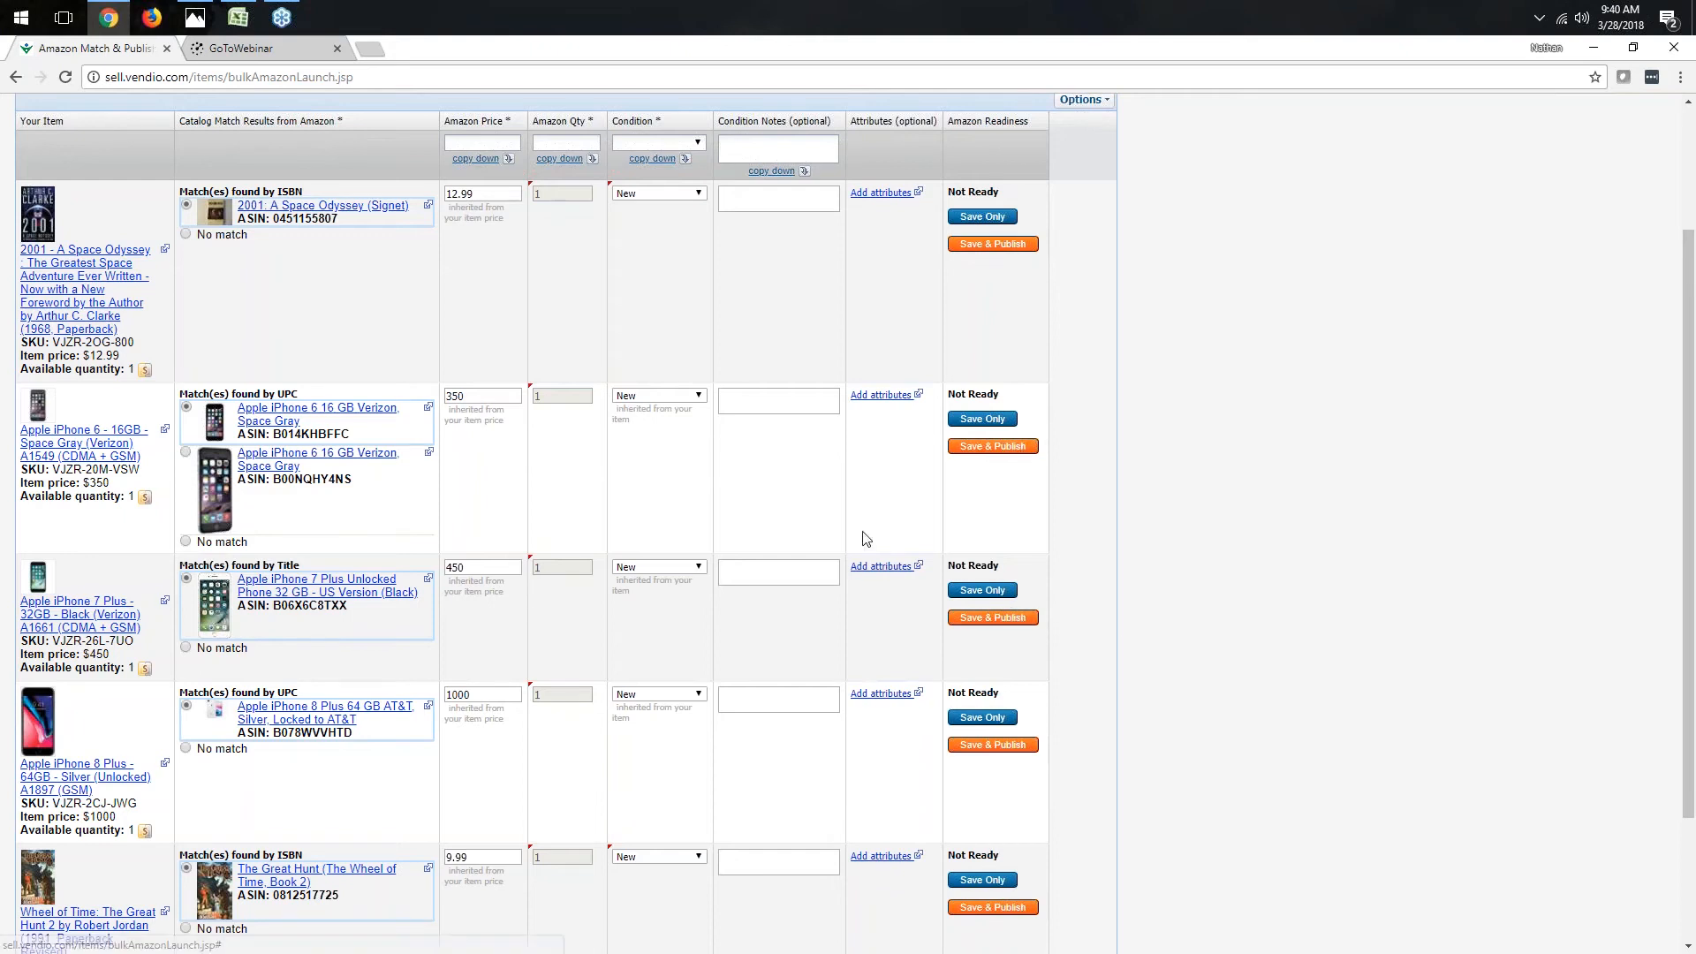
- Save and publish the Amazon-ready items from the list
scroll(640, 475, "down", 2)
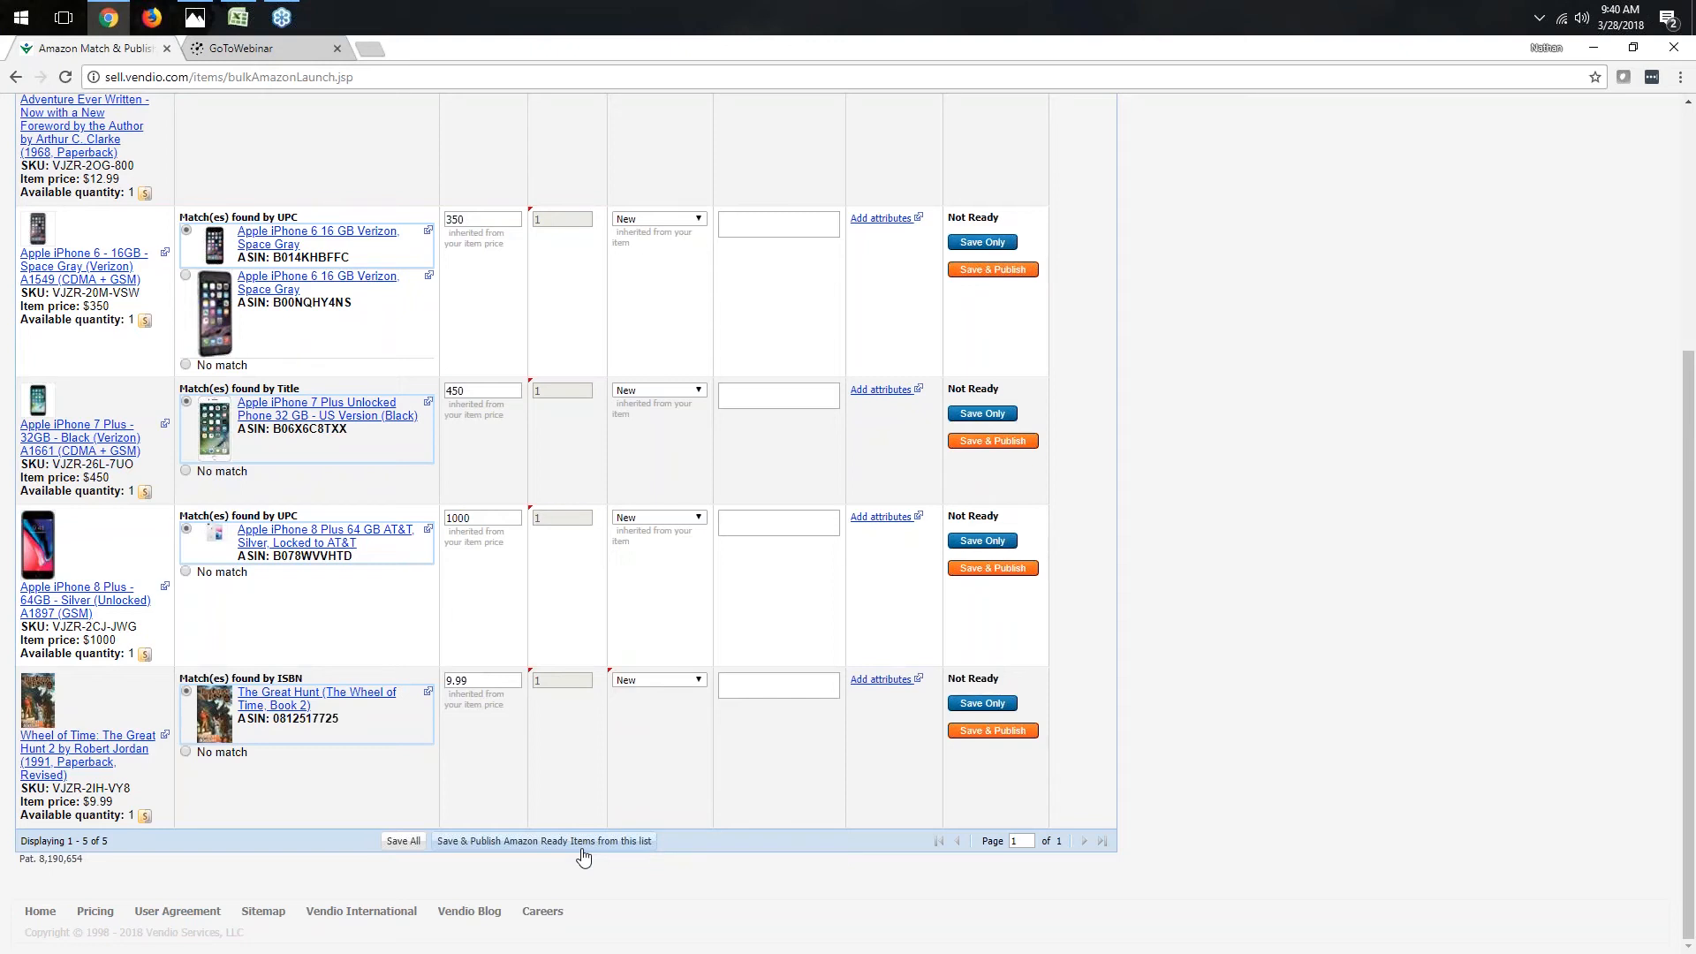
left_click(582, 848)
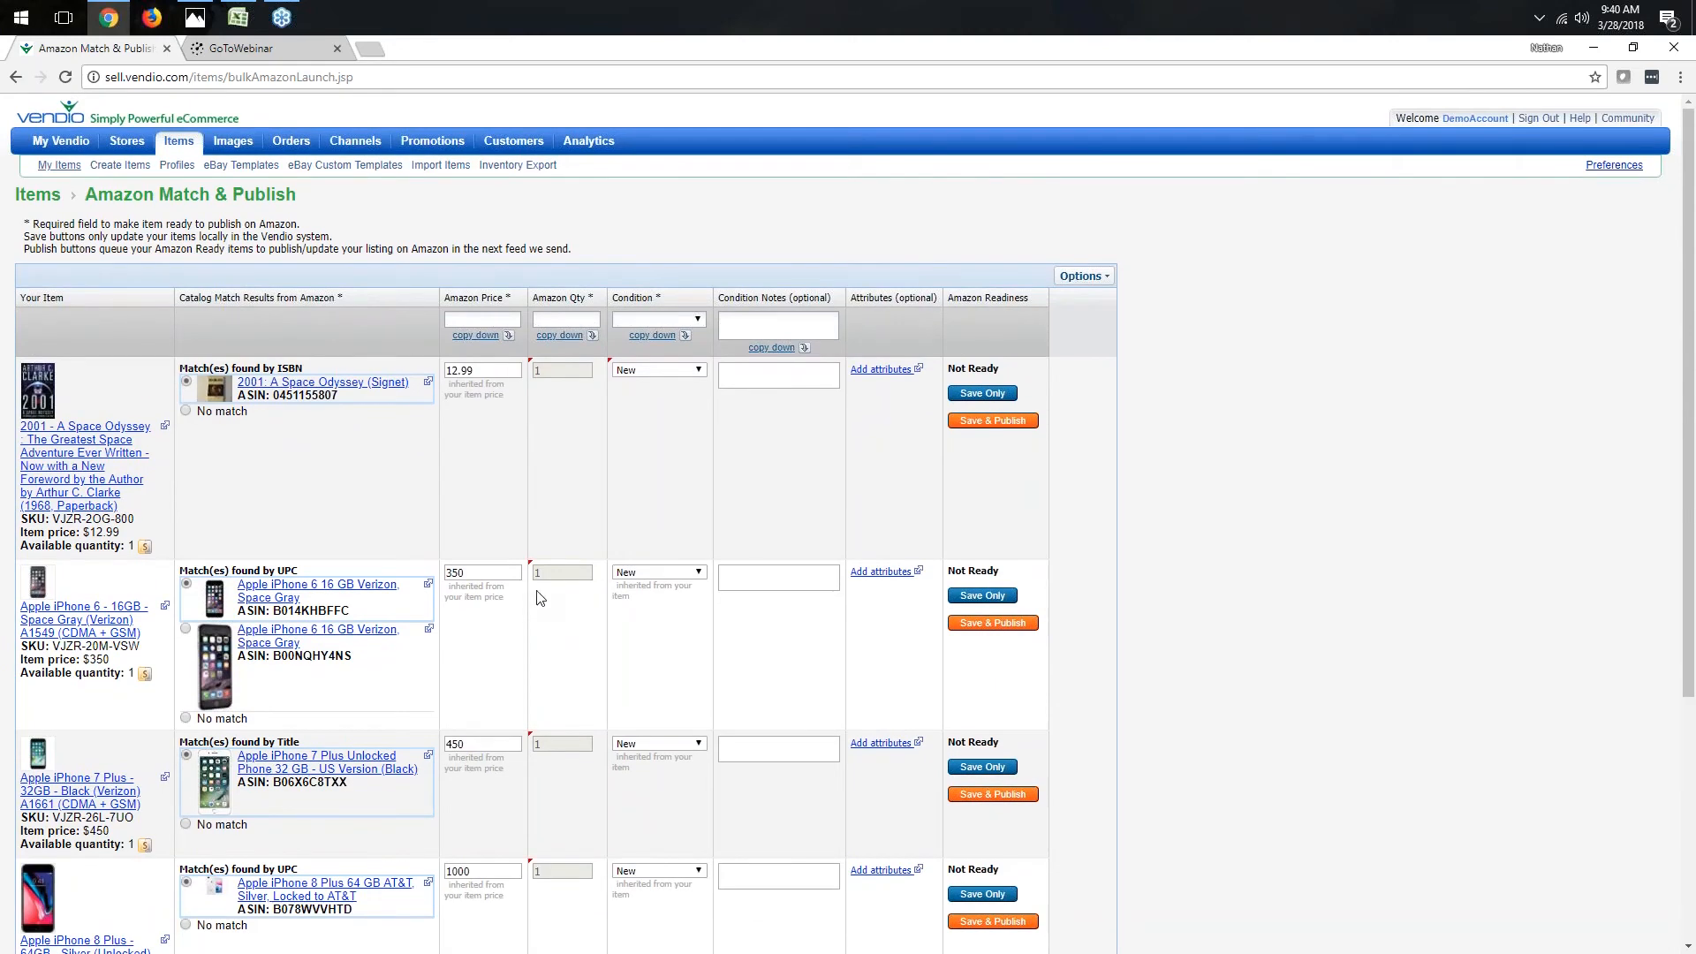
- Return to My Items, confirming to leave the match page
mouse_move(183, 152)
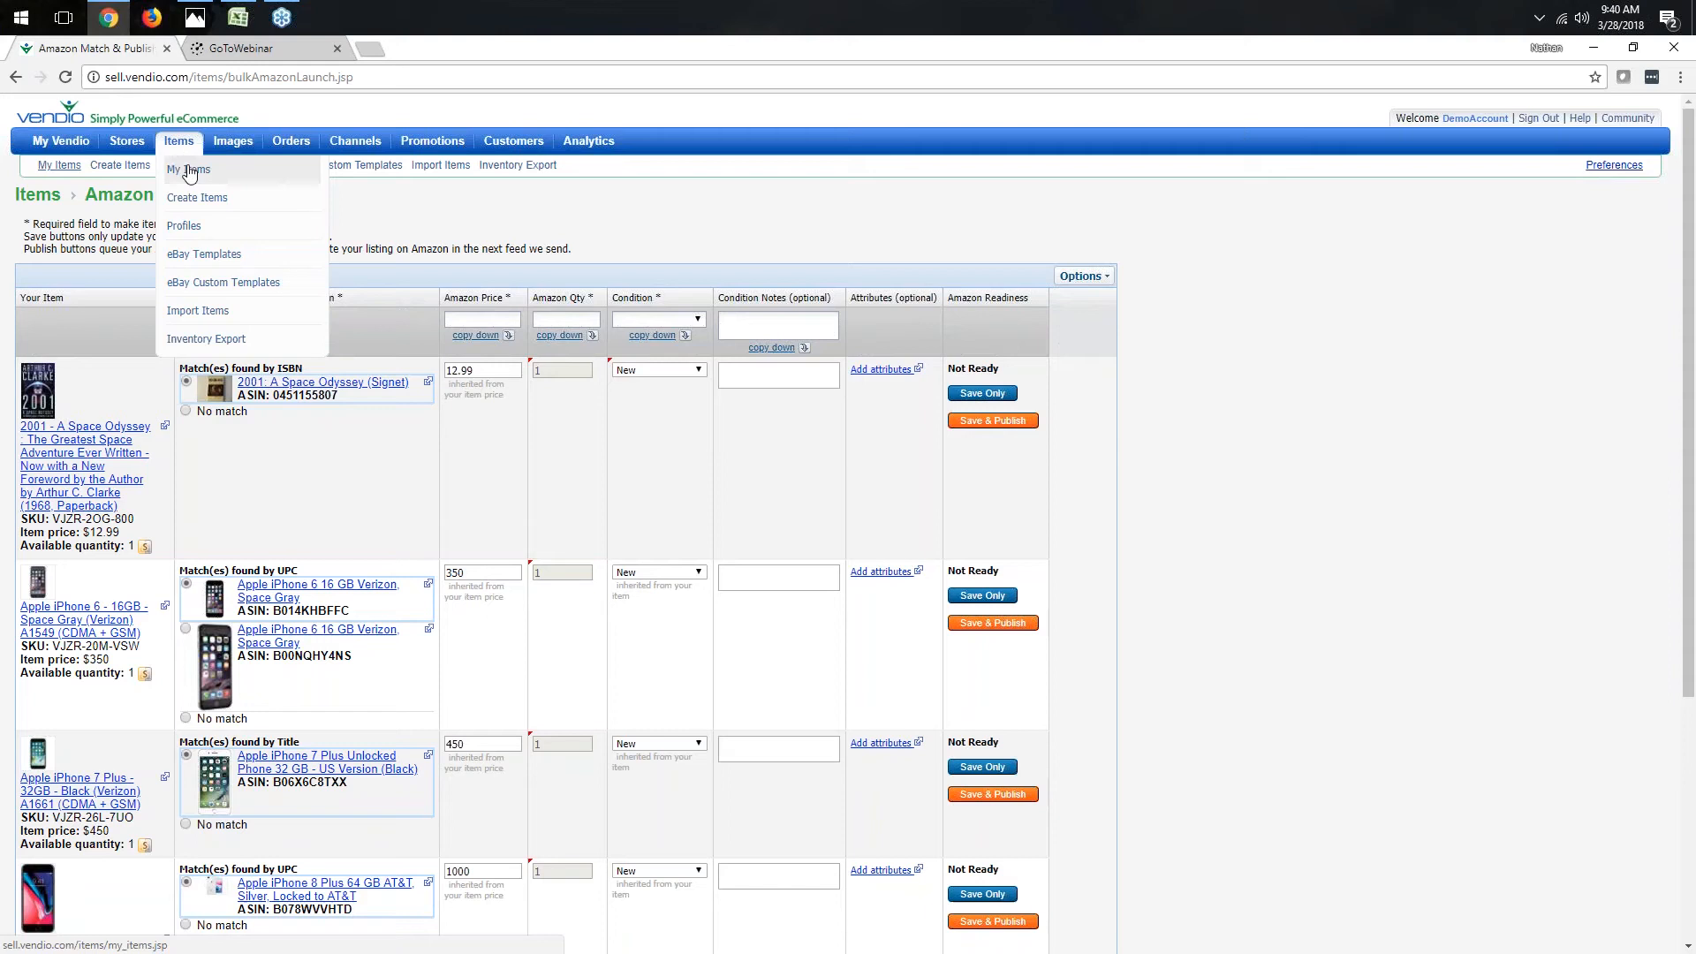
left_click(189, 170)
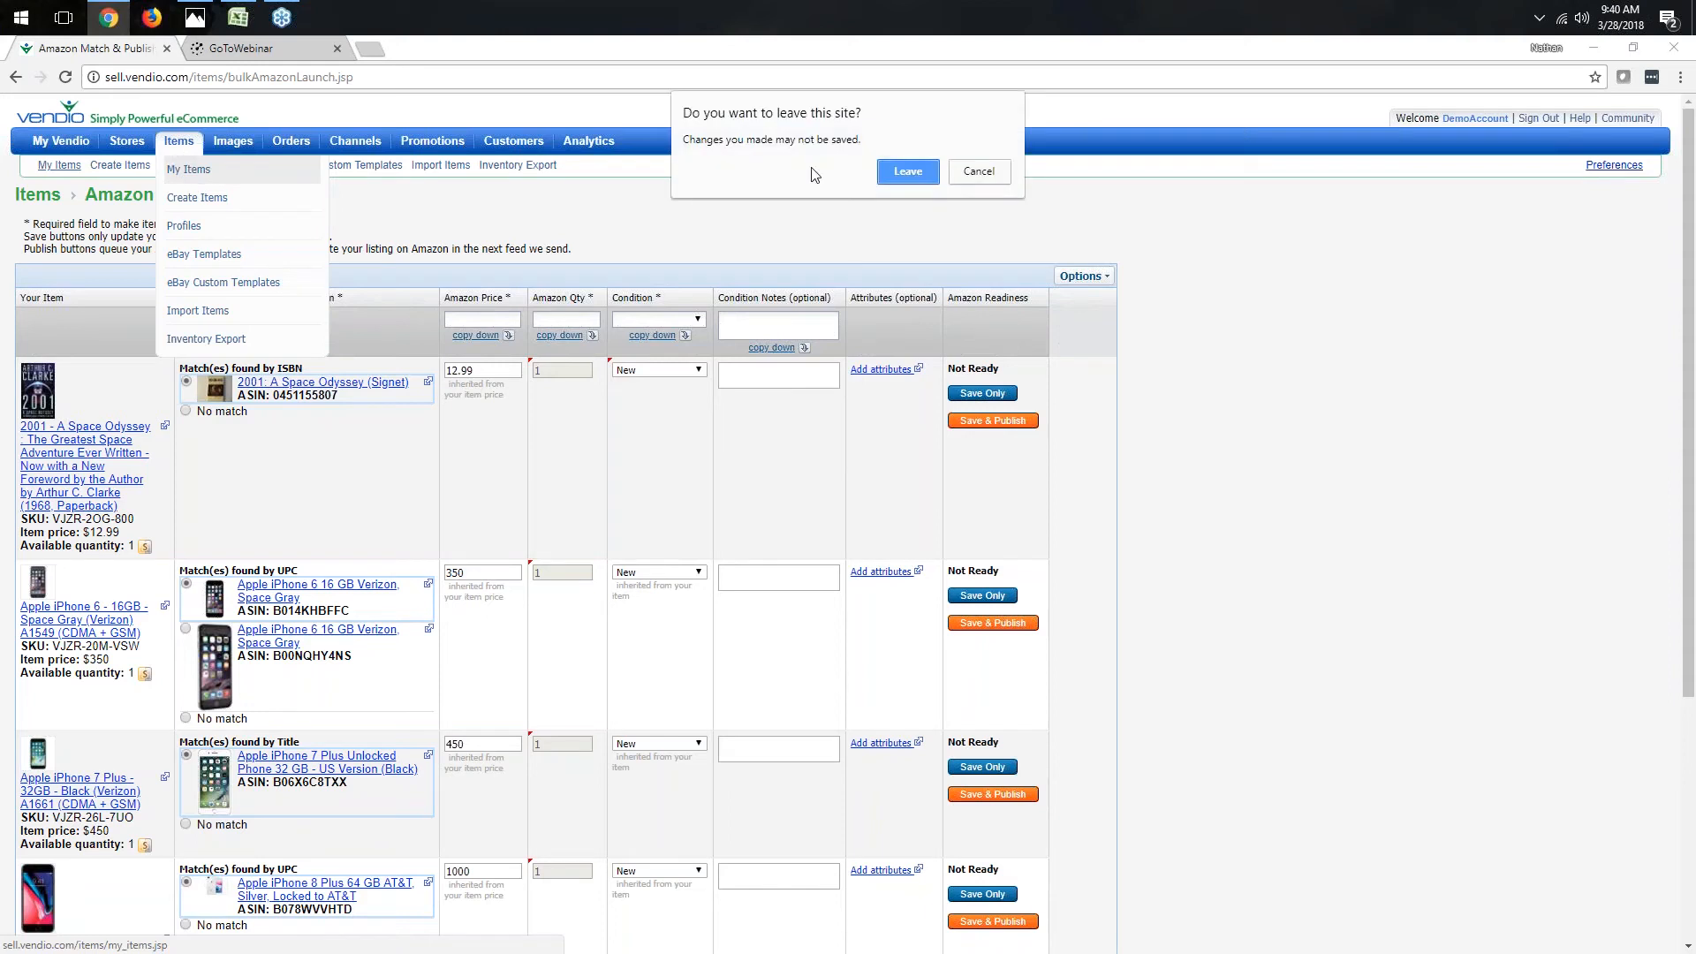
left_click(908, 171)
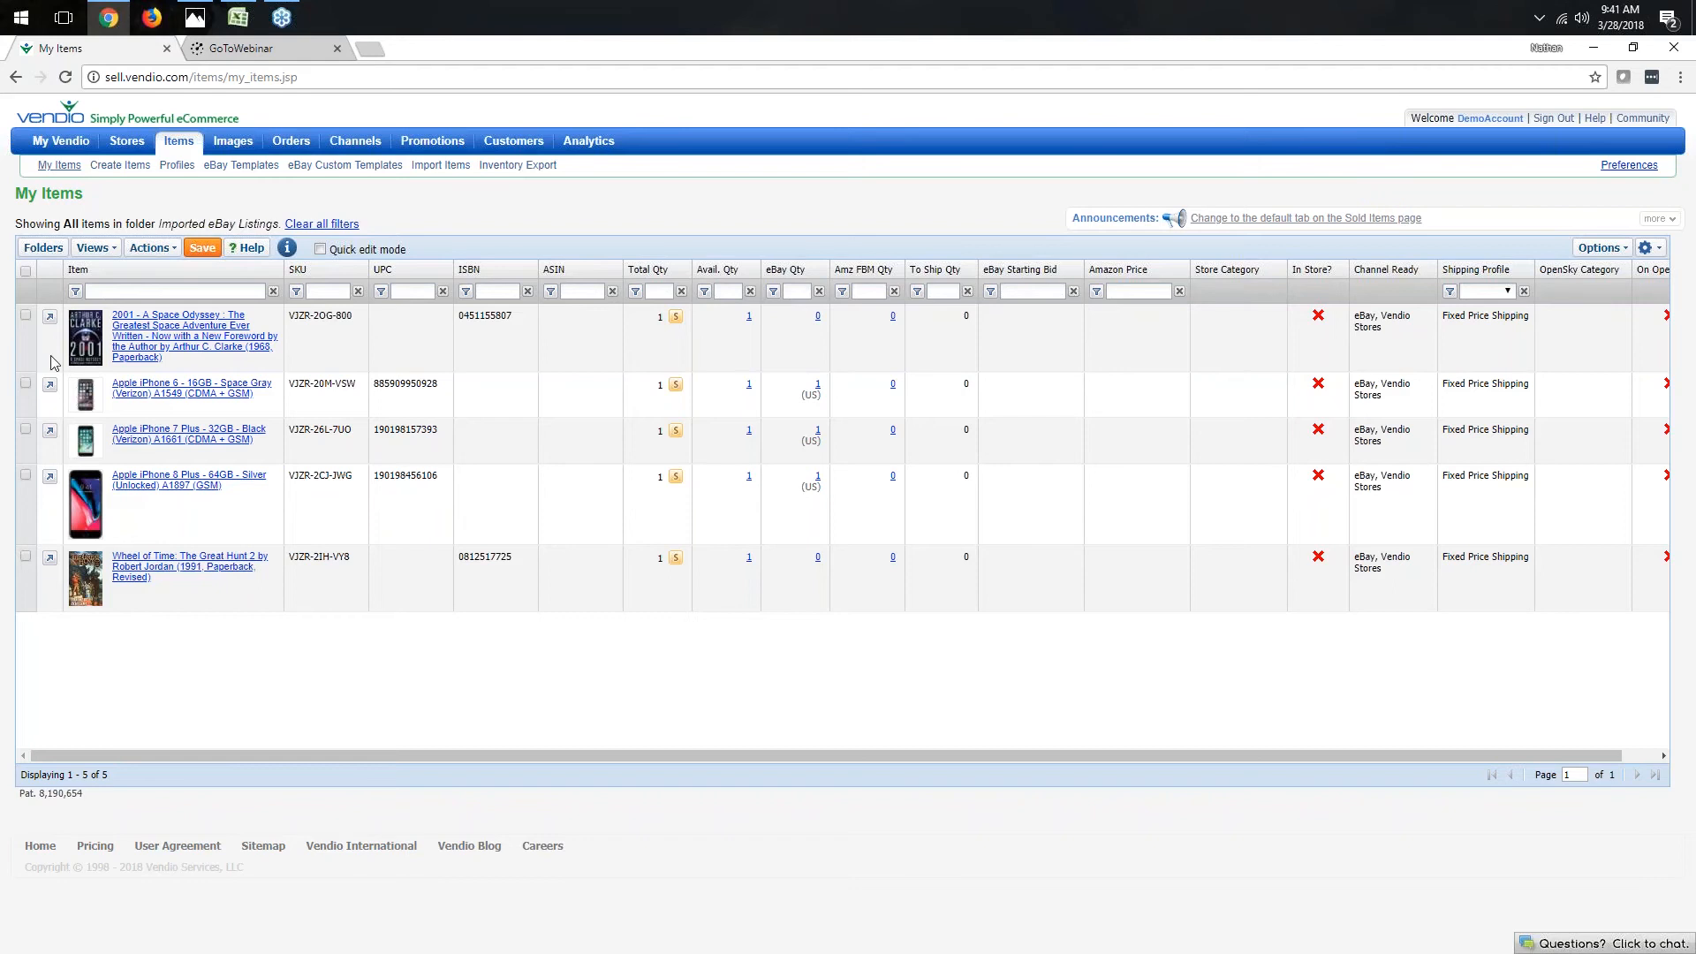
- Select all items in the list and start sending them to OpenSky
left_click(25, 315)
left_click(25, 383)
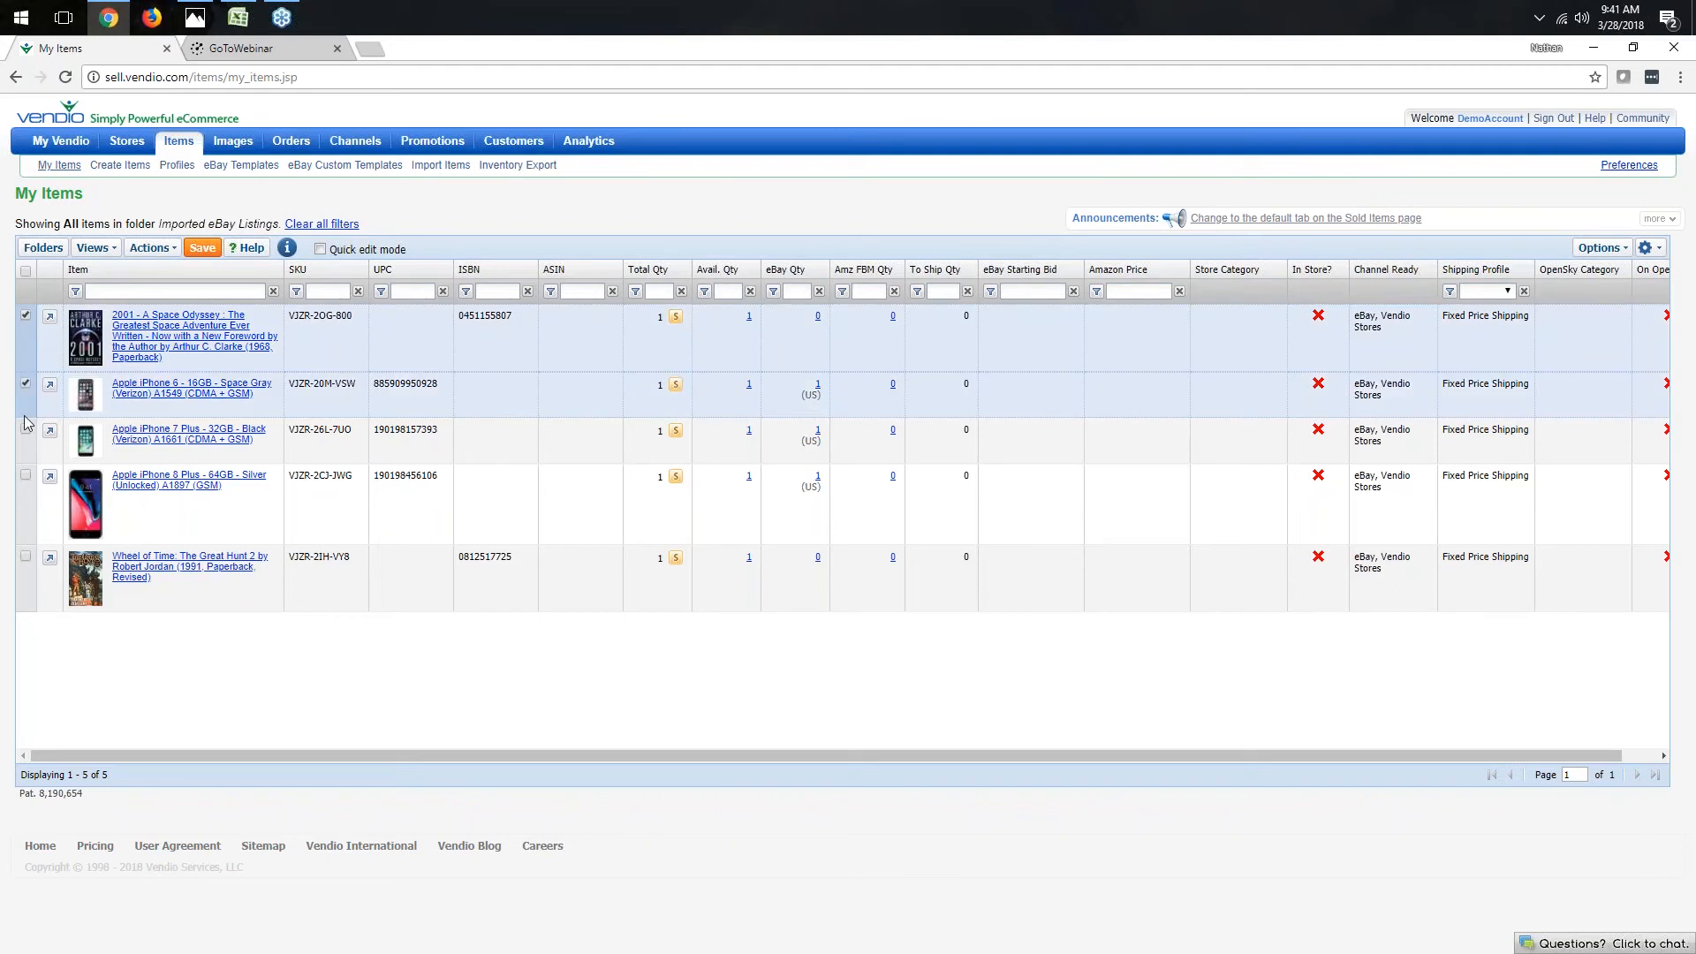
left_click(26, 429)
left_click(25, 271)
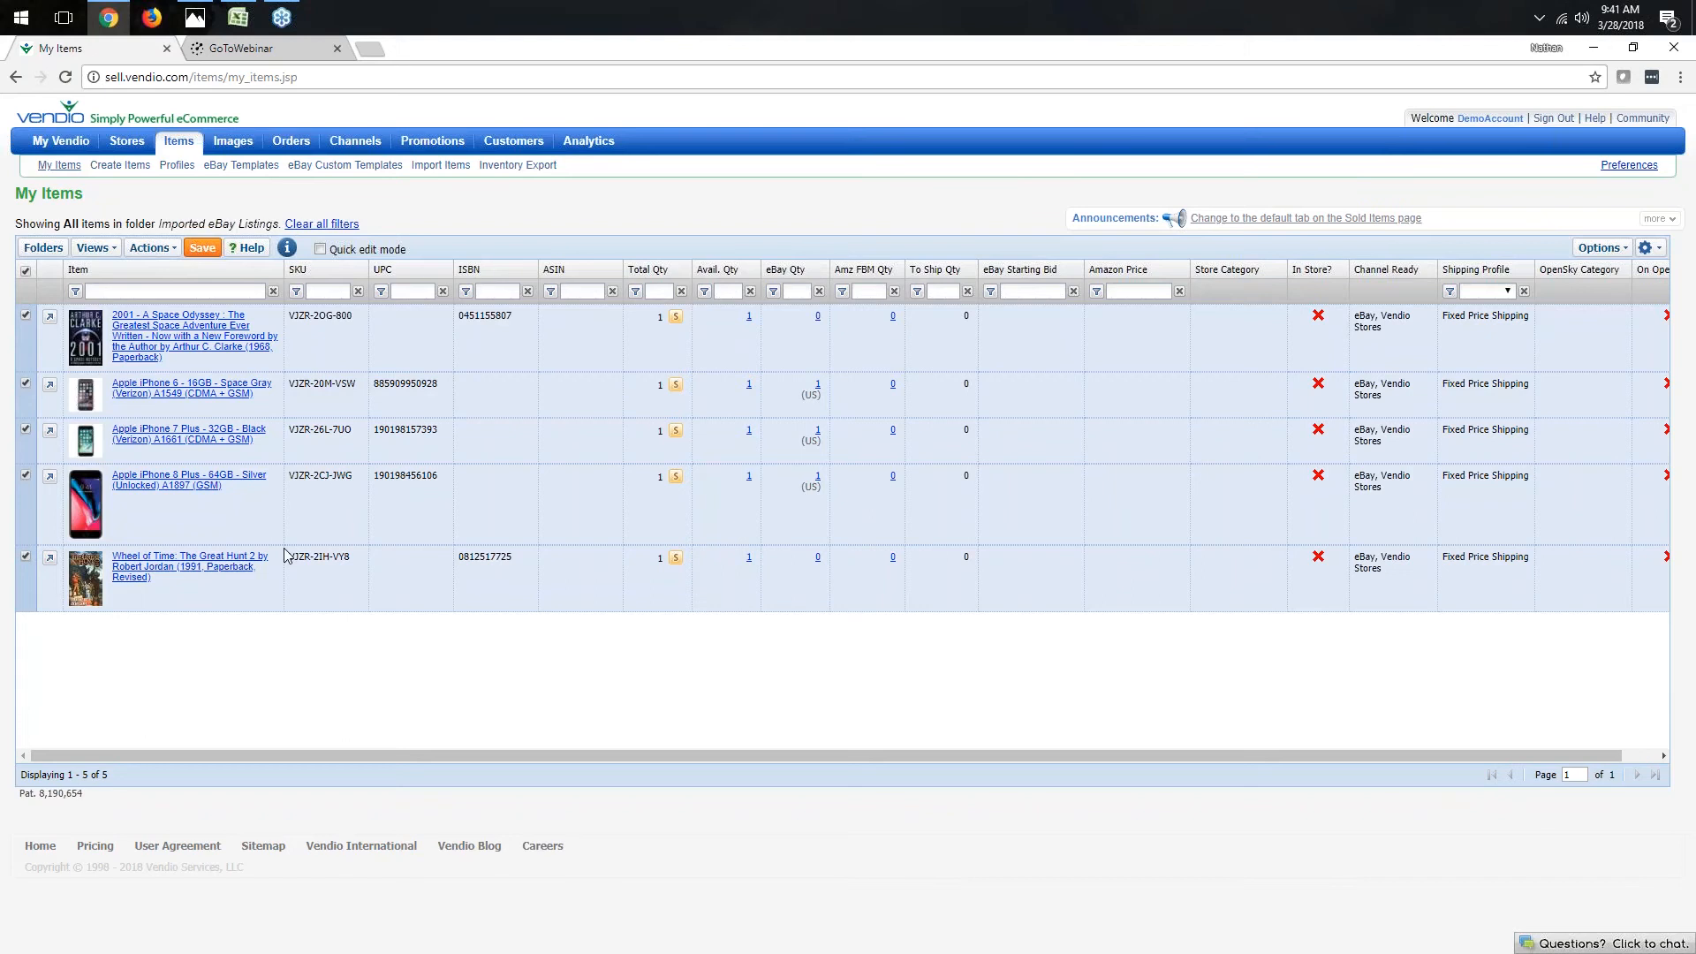
left_click(150, 247)
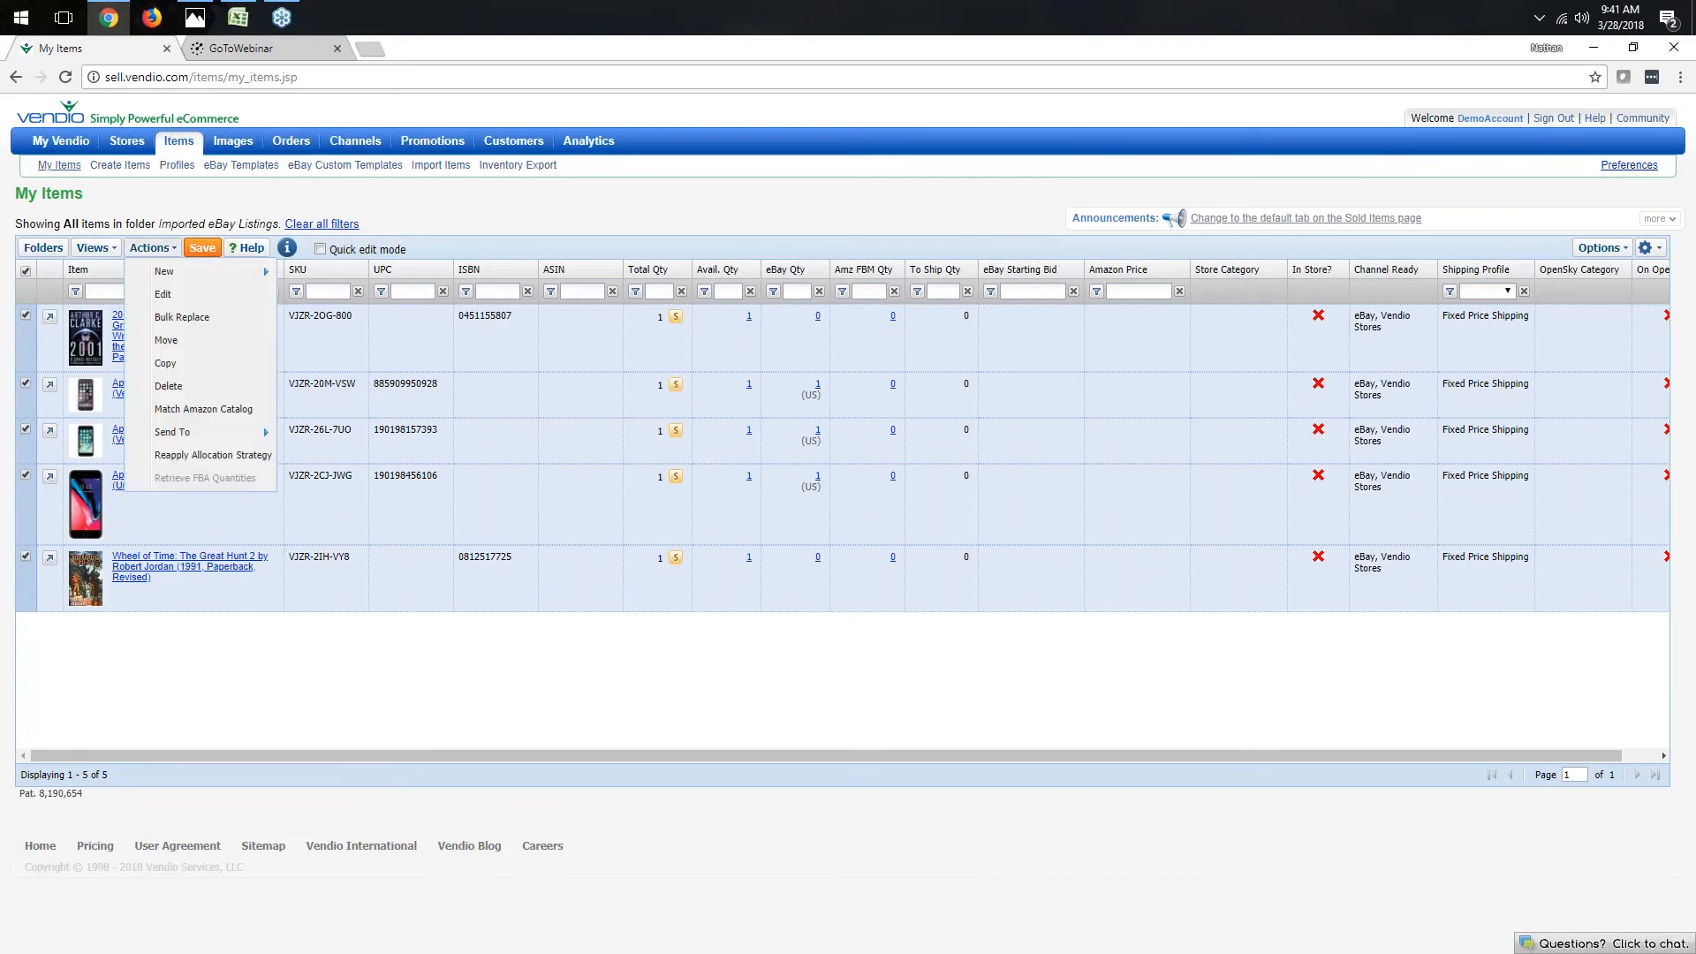
mouse_move(194, 432)
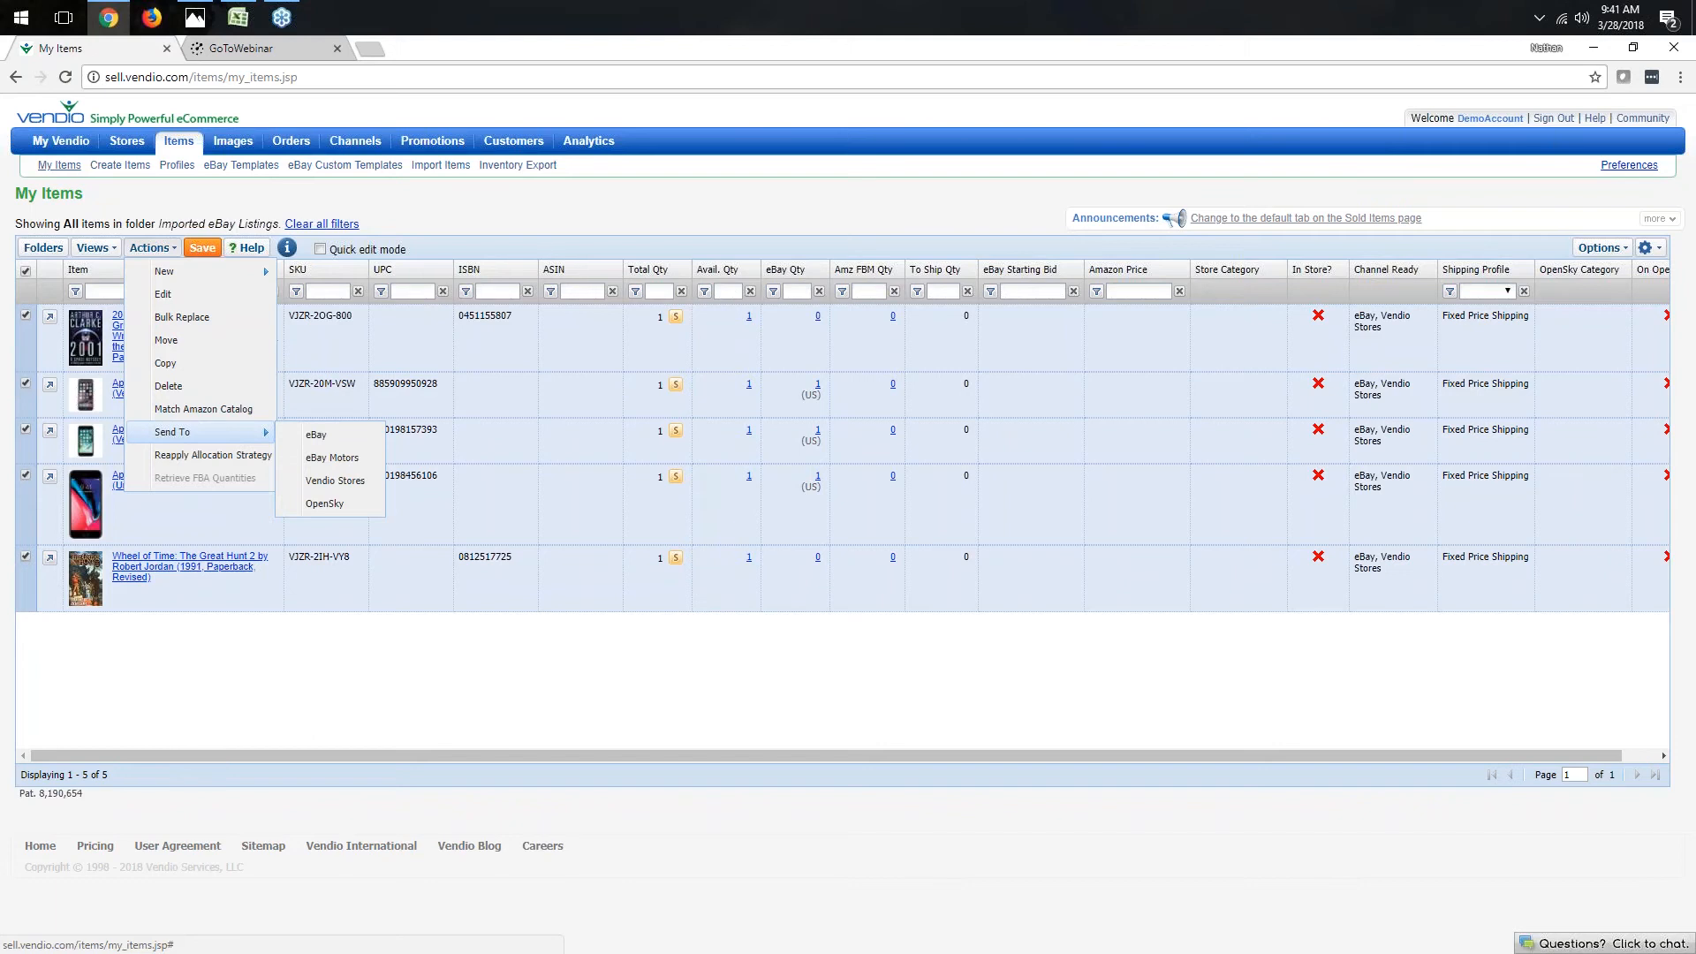
left_click(335, 514)
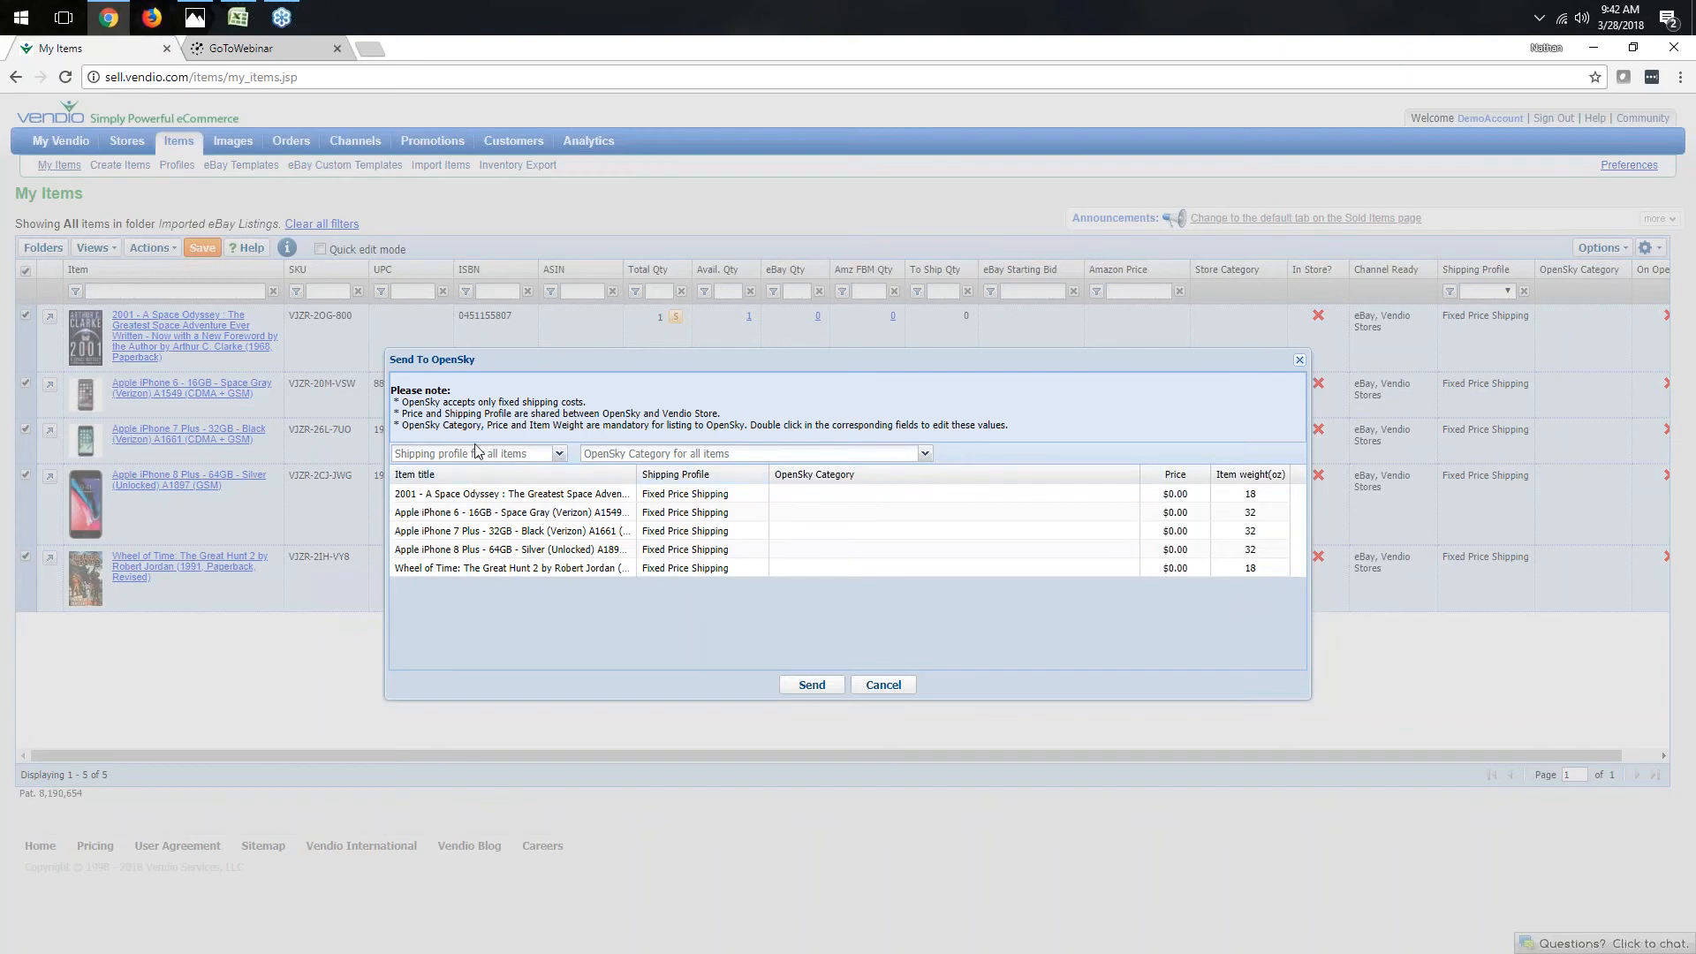
- Set the shipping profile for all items to Fixed Price Shipping and browse the OpenSky categories for the first item
left_click(518, 460)
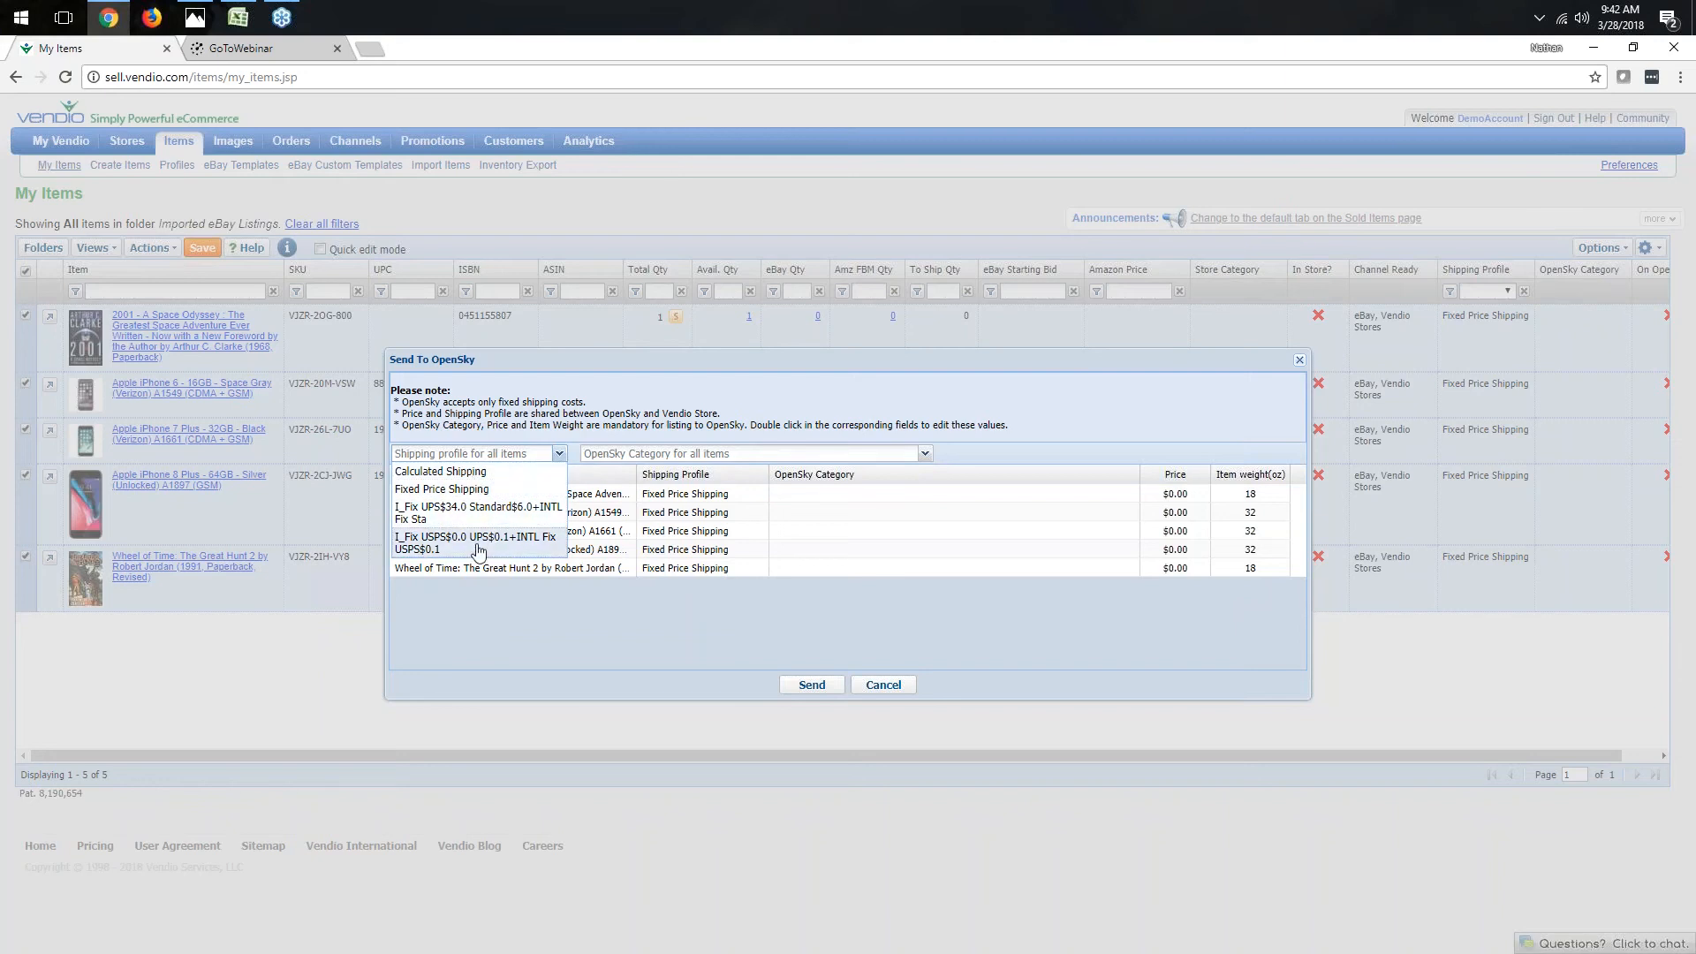
left_click(457, 492)
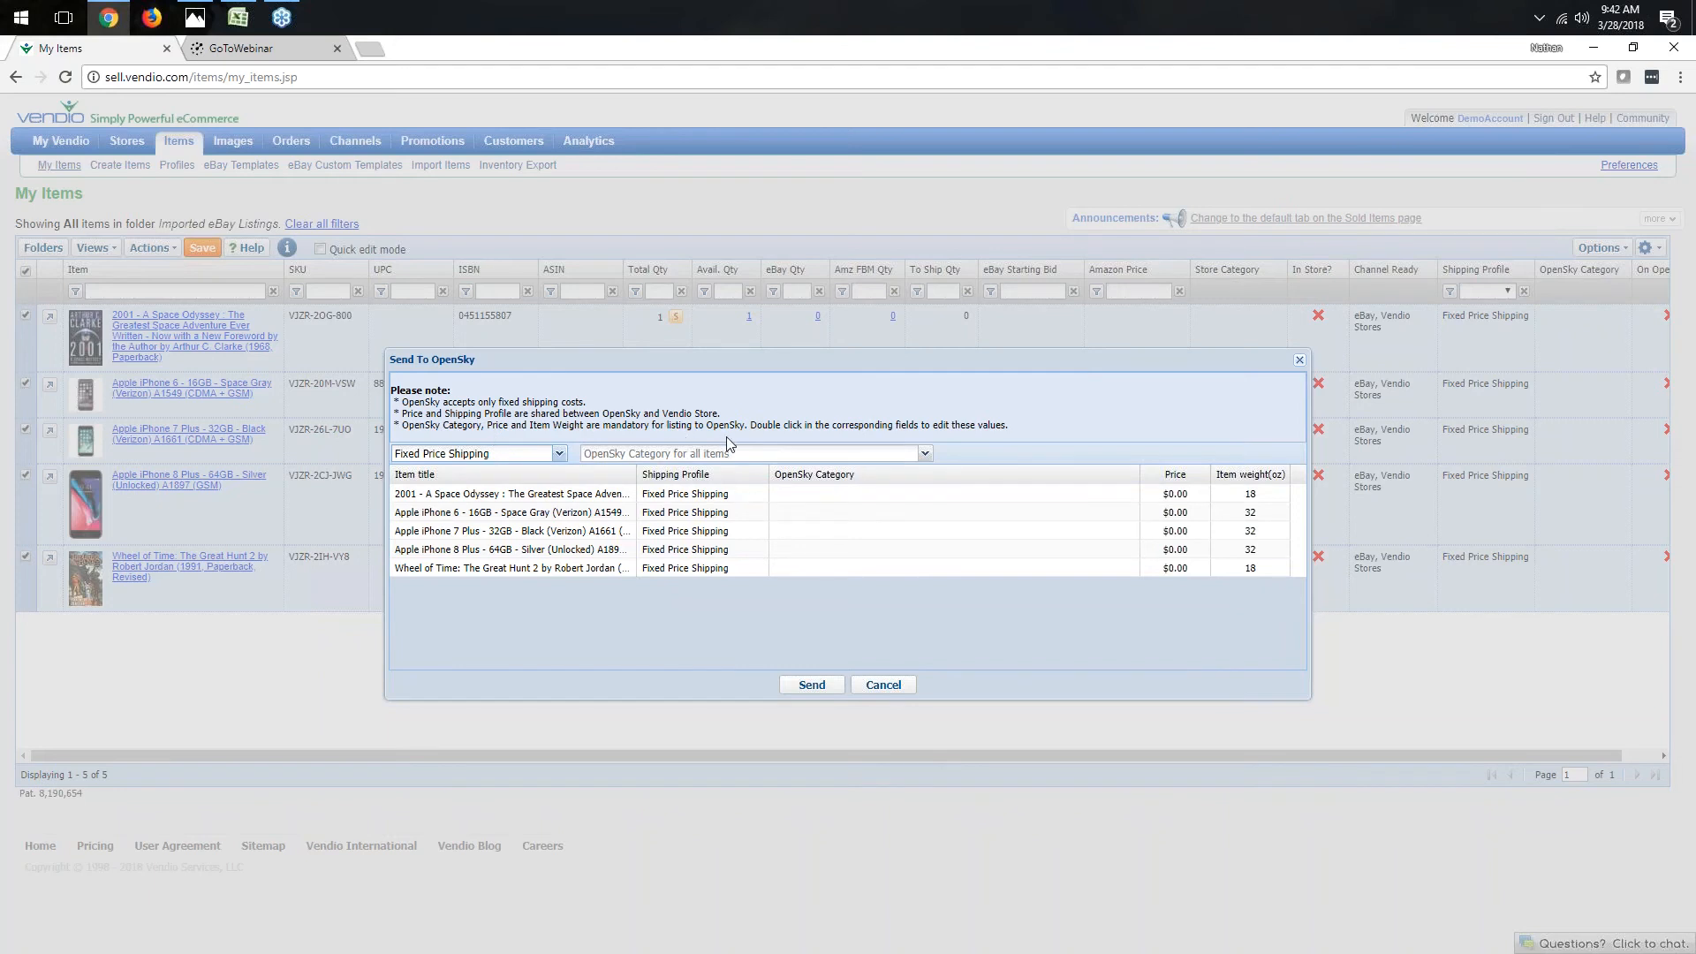
double_click(826, 494)
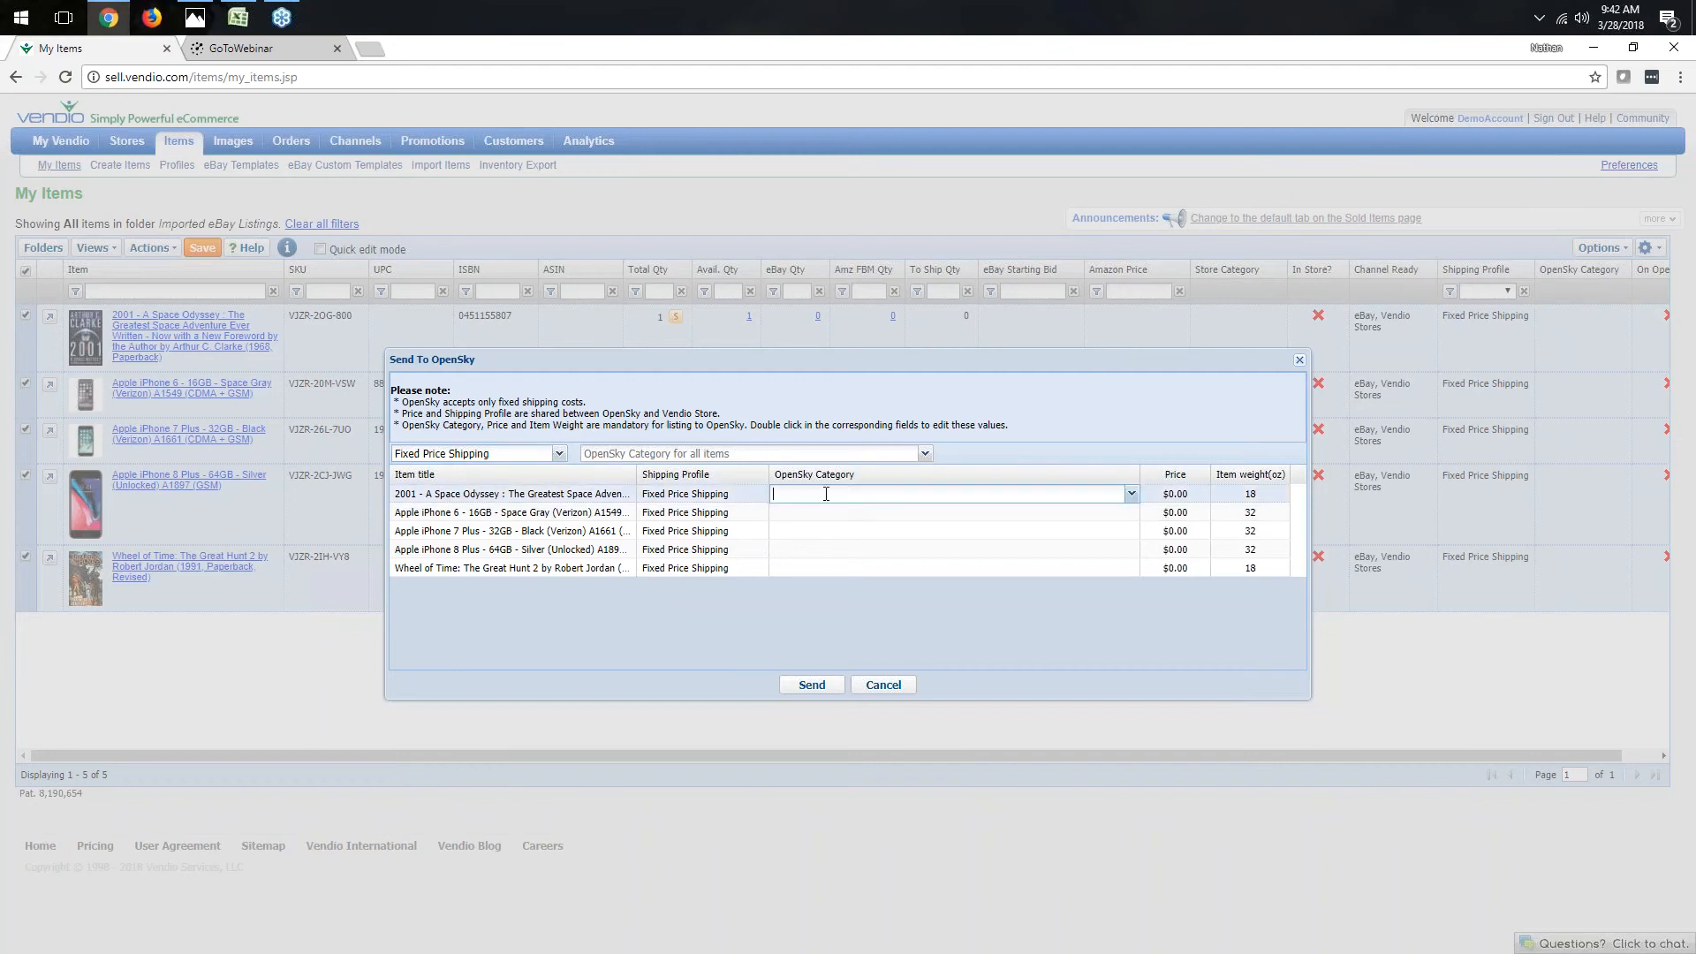
left_click(1131, 494)
scroll(1136, 629, "down", 10)
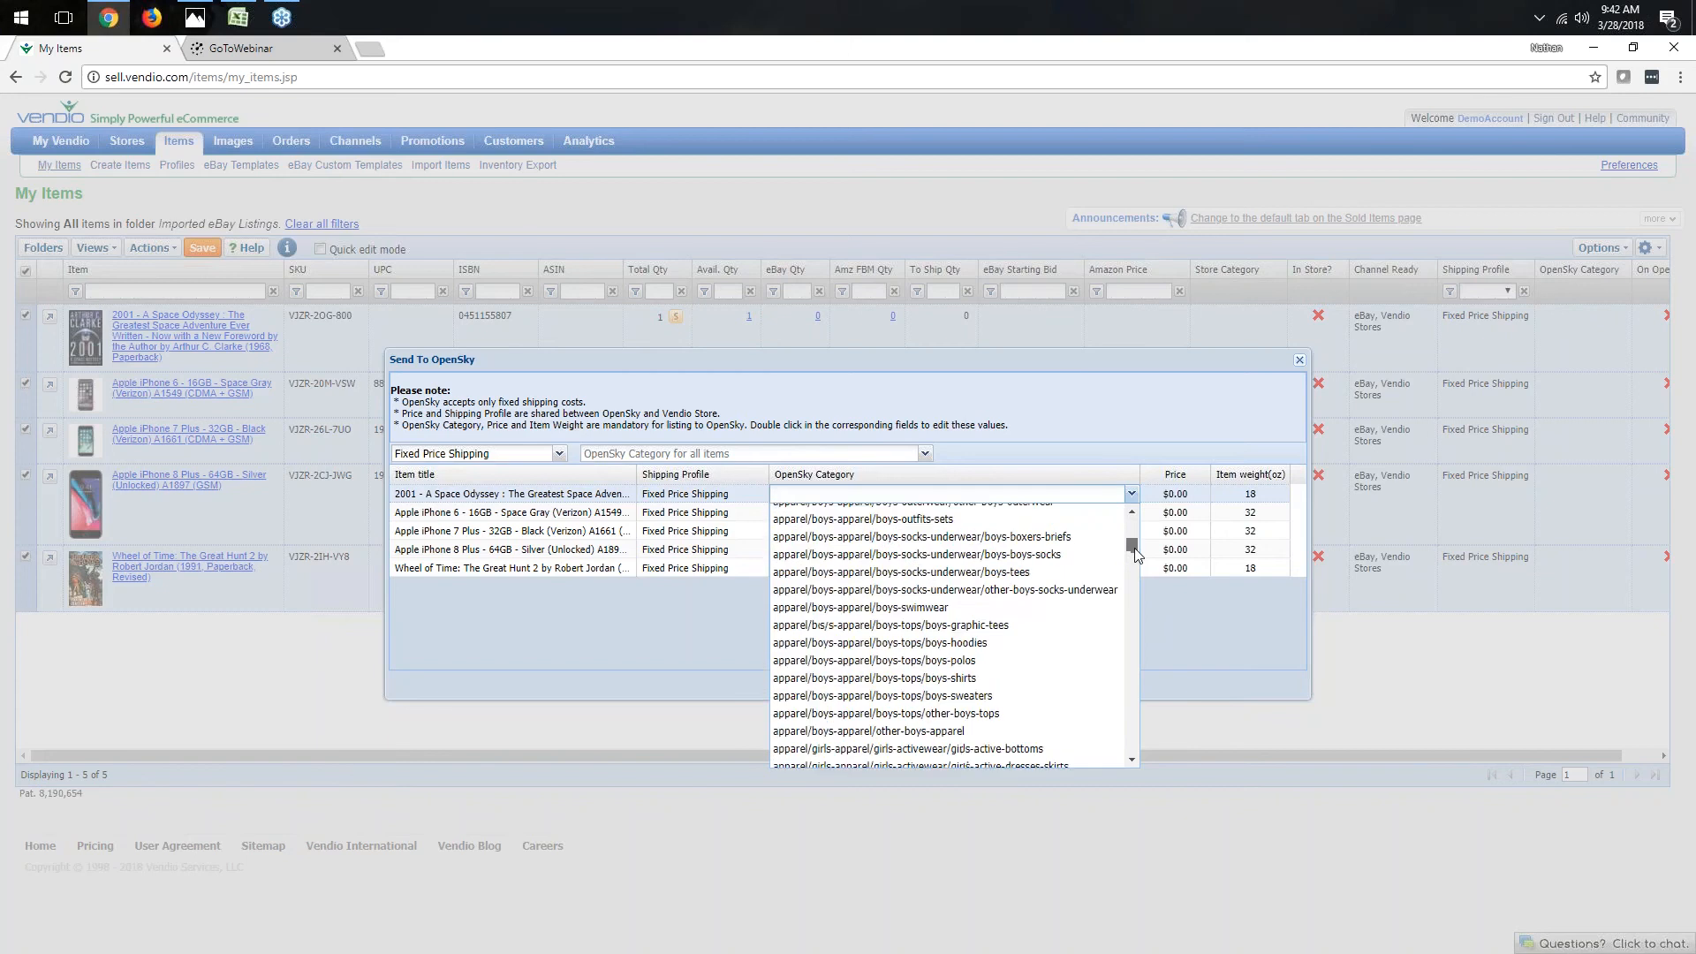
mouse_move(1136, 629)
left_mouse_down()
mouse_move(1137, 673)
mouse_move(1131, 605)
left_mouse_up()
left_click(1090, 416)
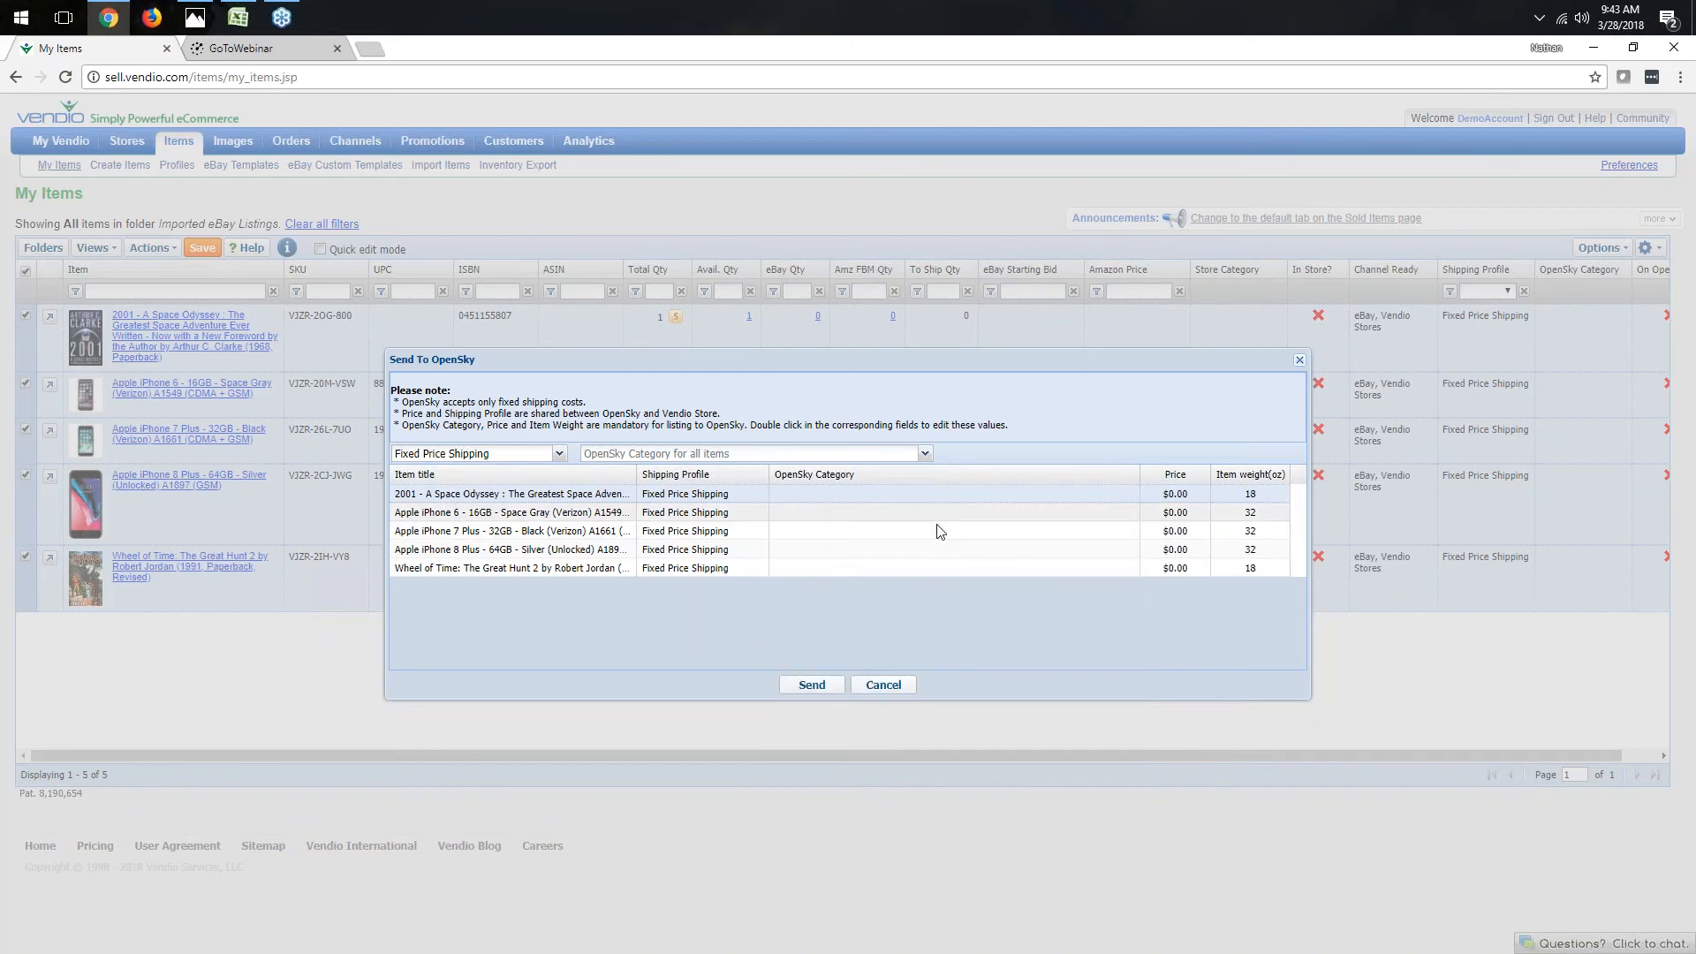
- Browse the OpenSky category list for all items
left_click(925, 455)
left_click_drag(925, 485, 925, 584)
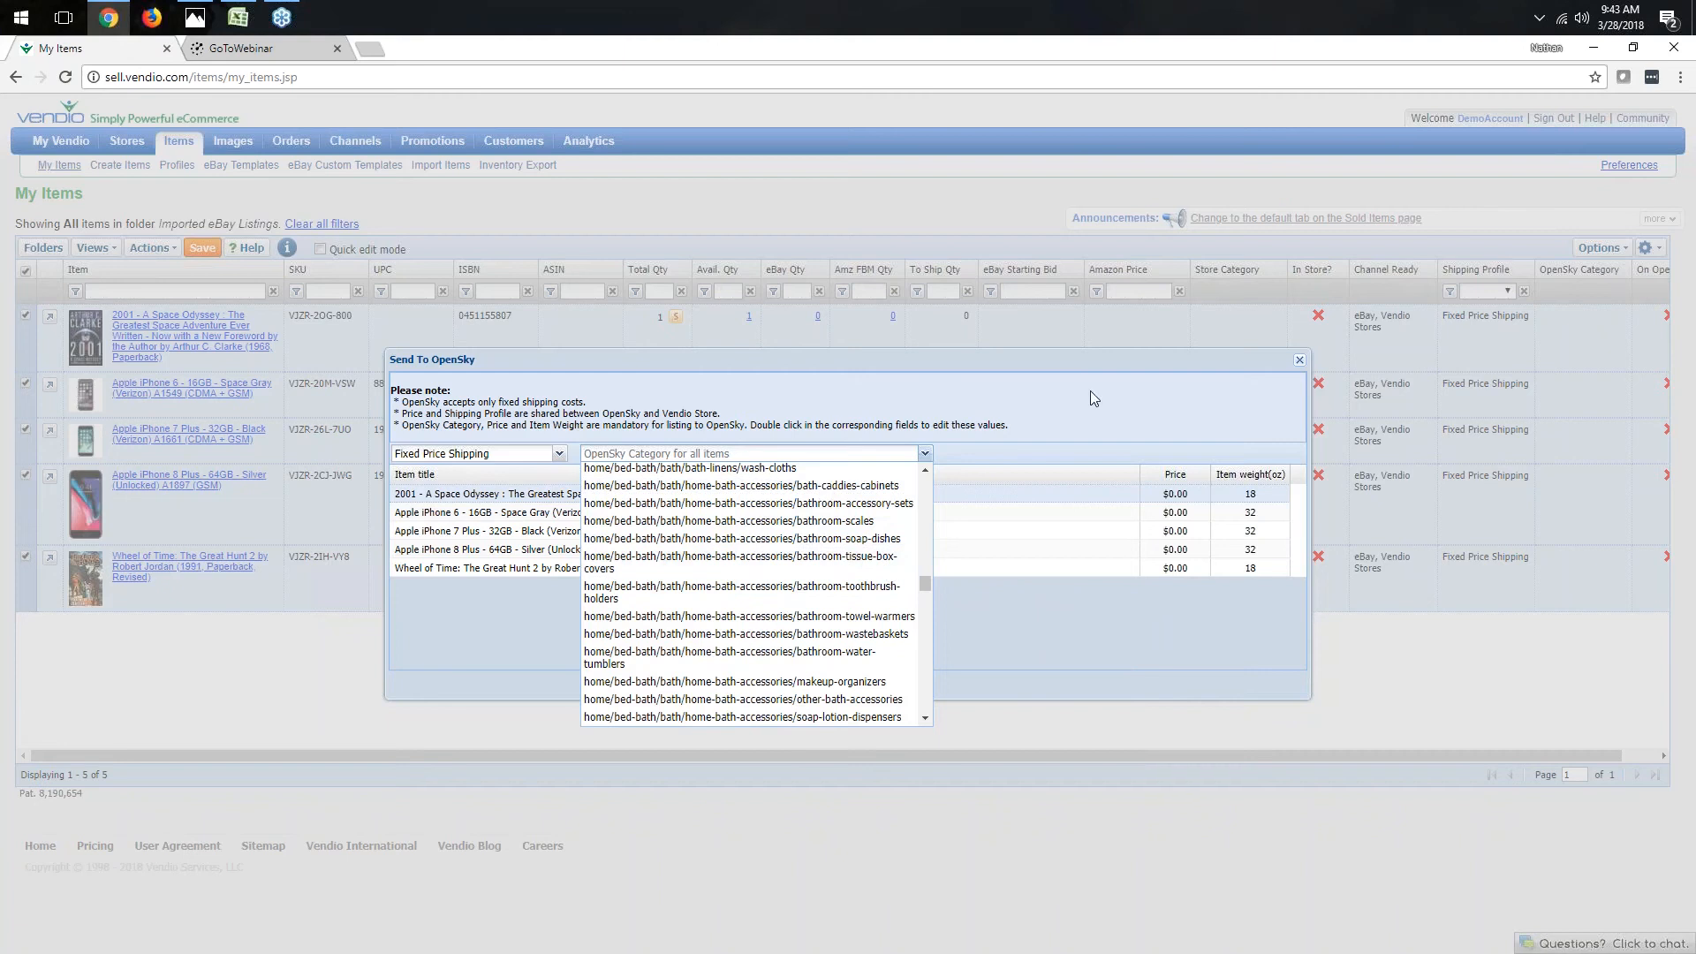
left_click(1066, 409)
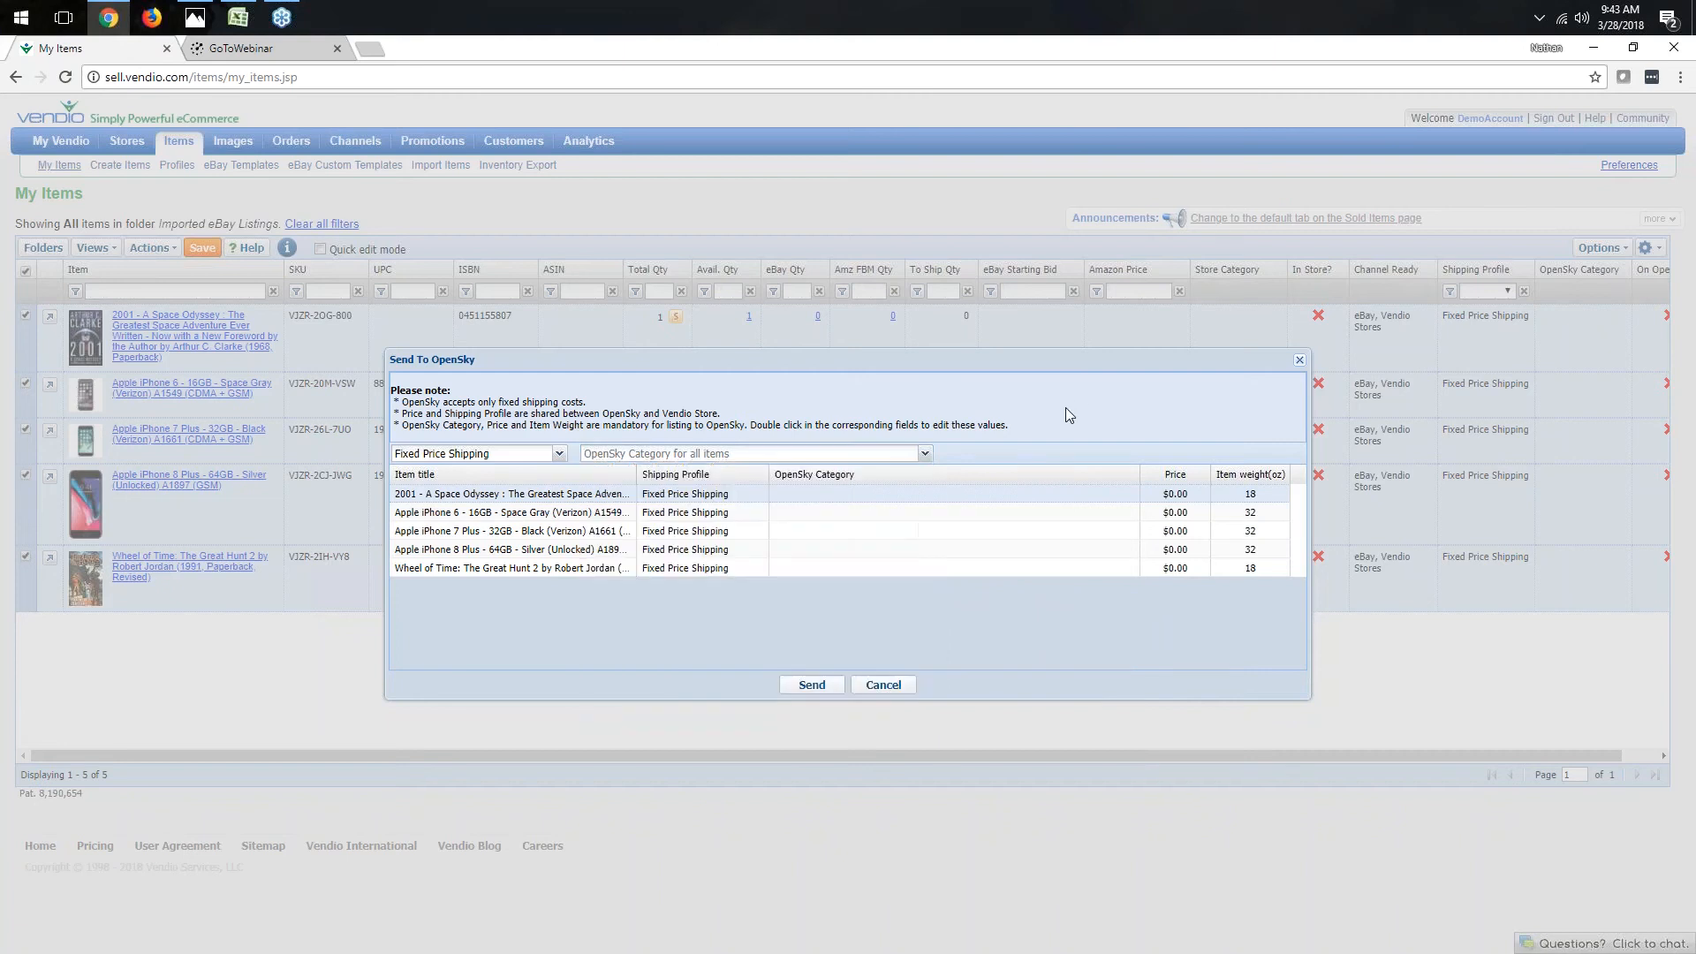
- Set the price of the 2001 - A Space Odyssey item to $9.95
double_click(1183, 494)
type("9.95")
left_click(1141, 403)
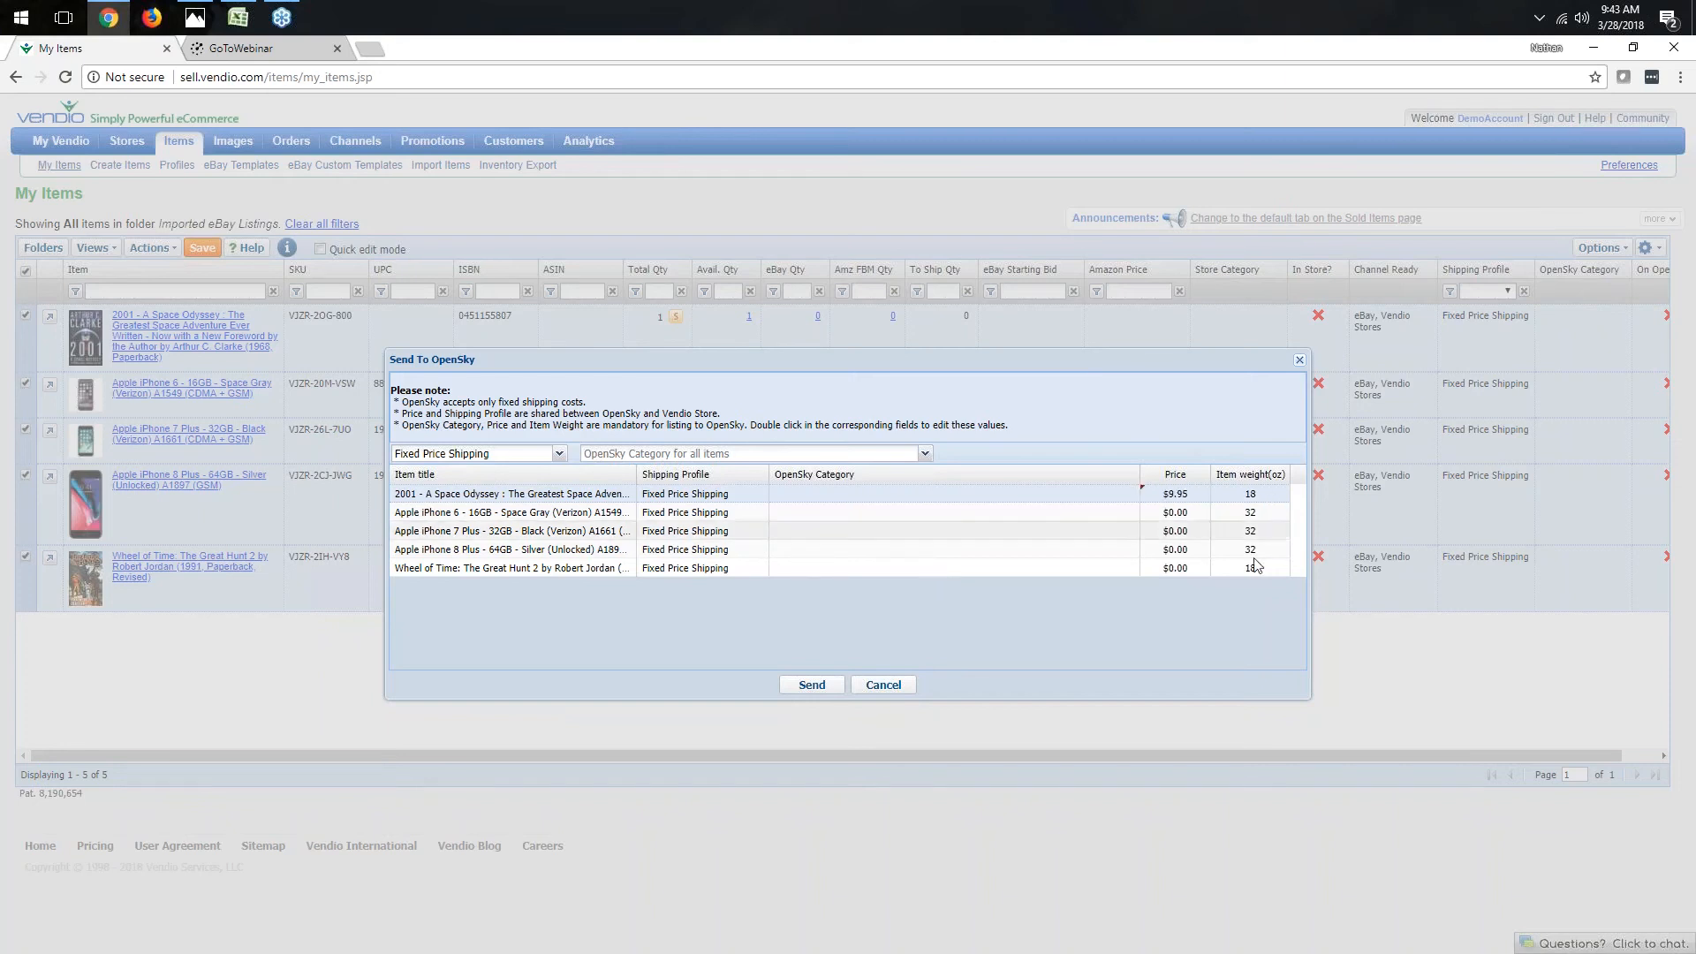
- Set the first item's weight to 17 oz, then cancel the Send To OpenSky dialog
double_click(1250, 493)
type("17")
key("Return")
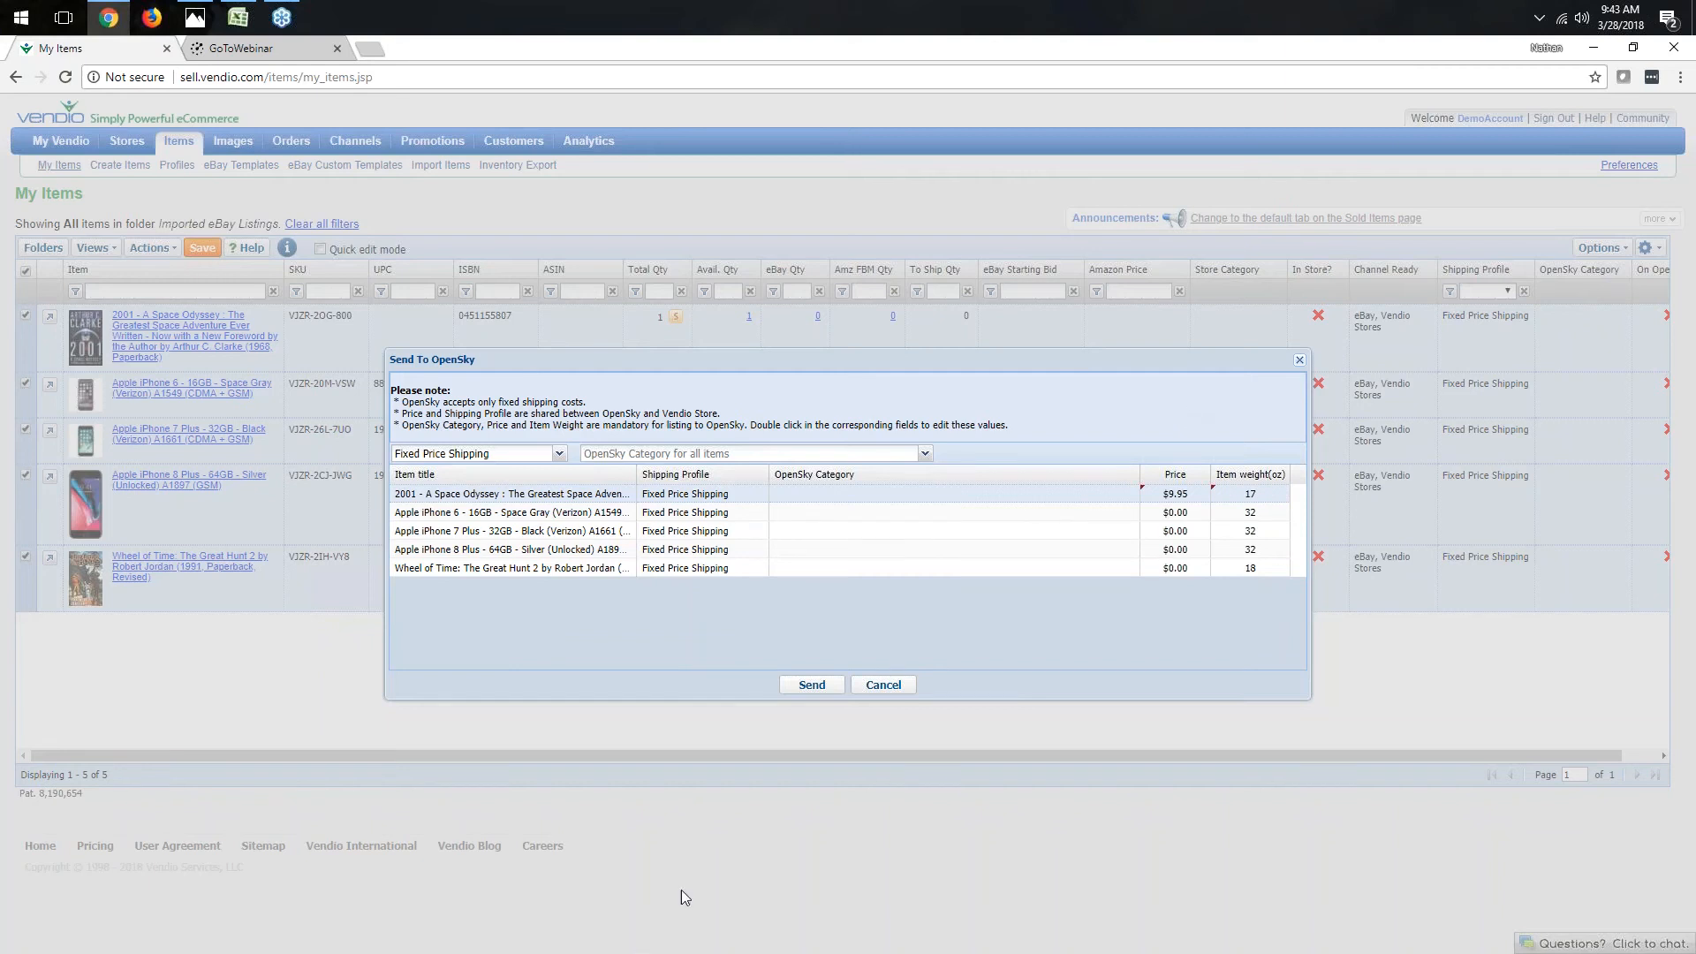
left_click(883, 686)
- Return to My Items and open the Import Items page
mouse_move(179, 143)
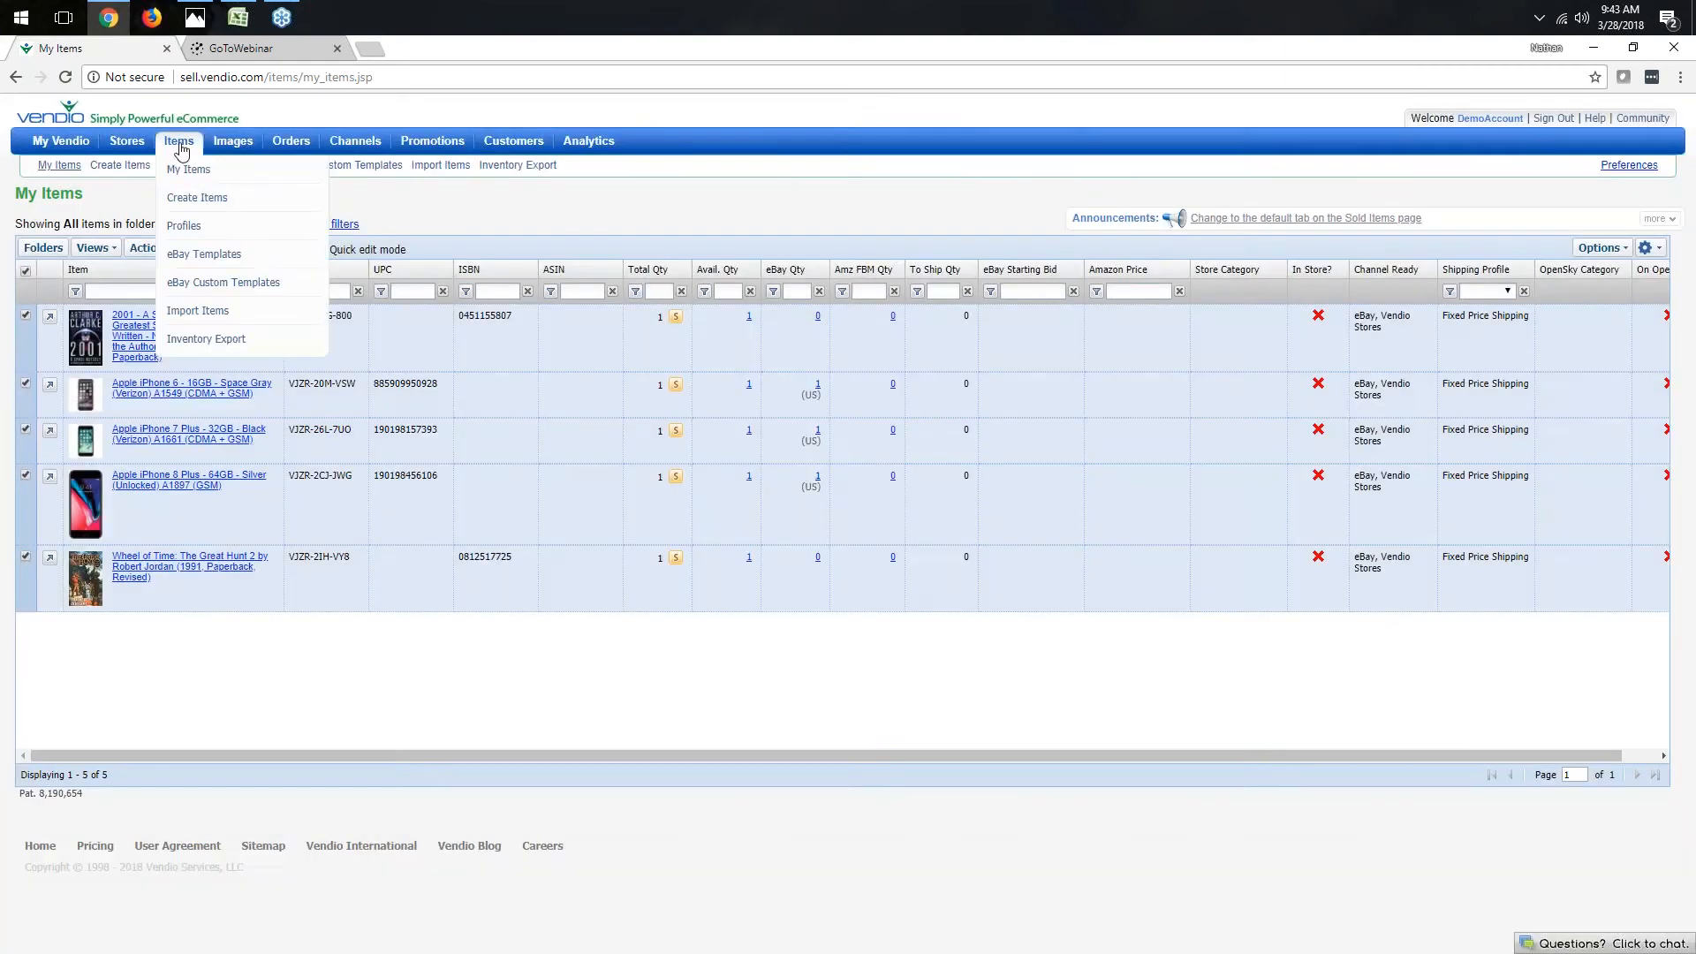
left_click(185, 178)
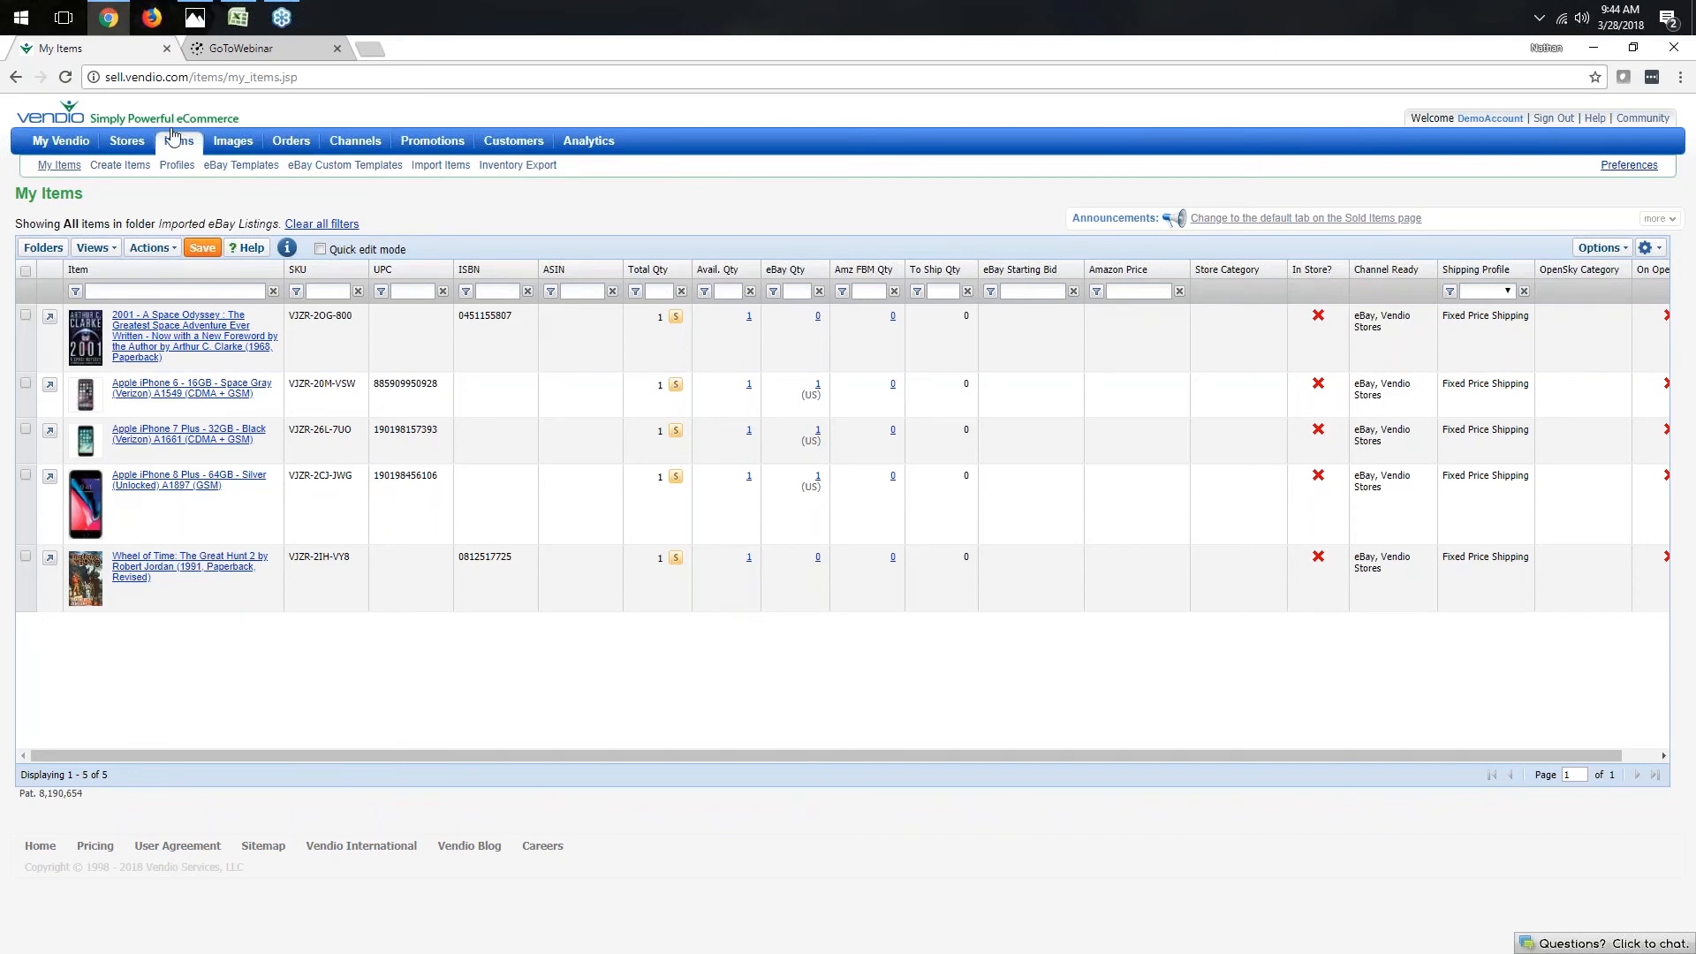
mouse_move(169, 141)
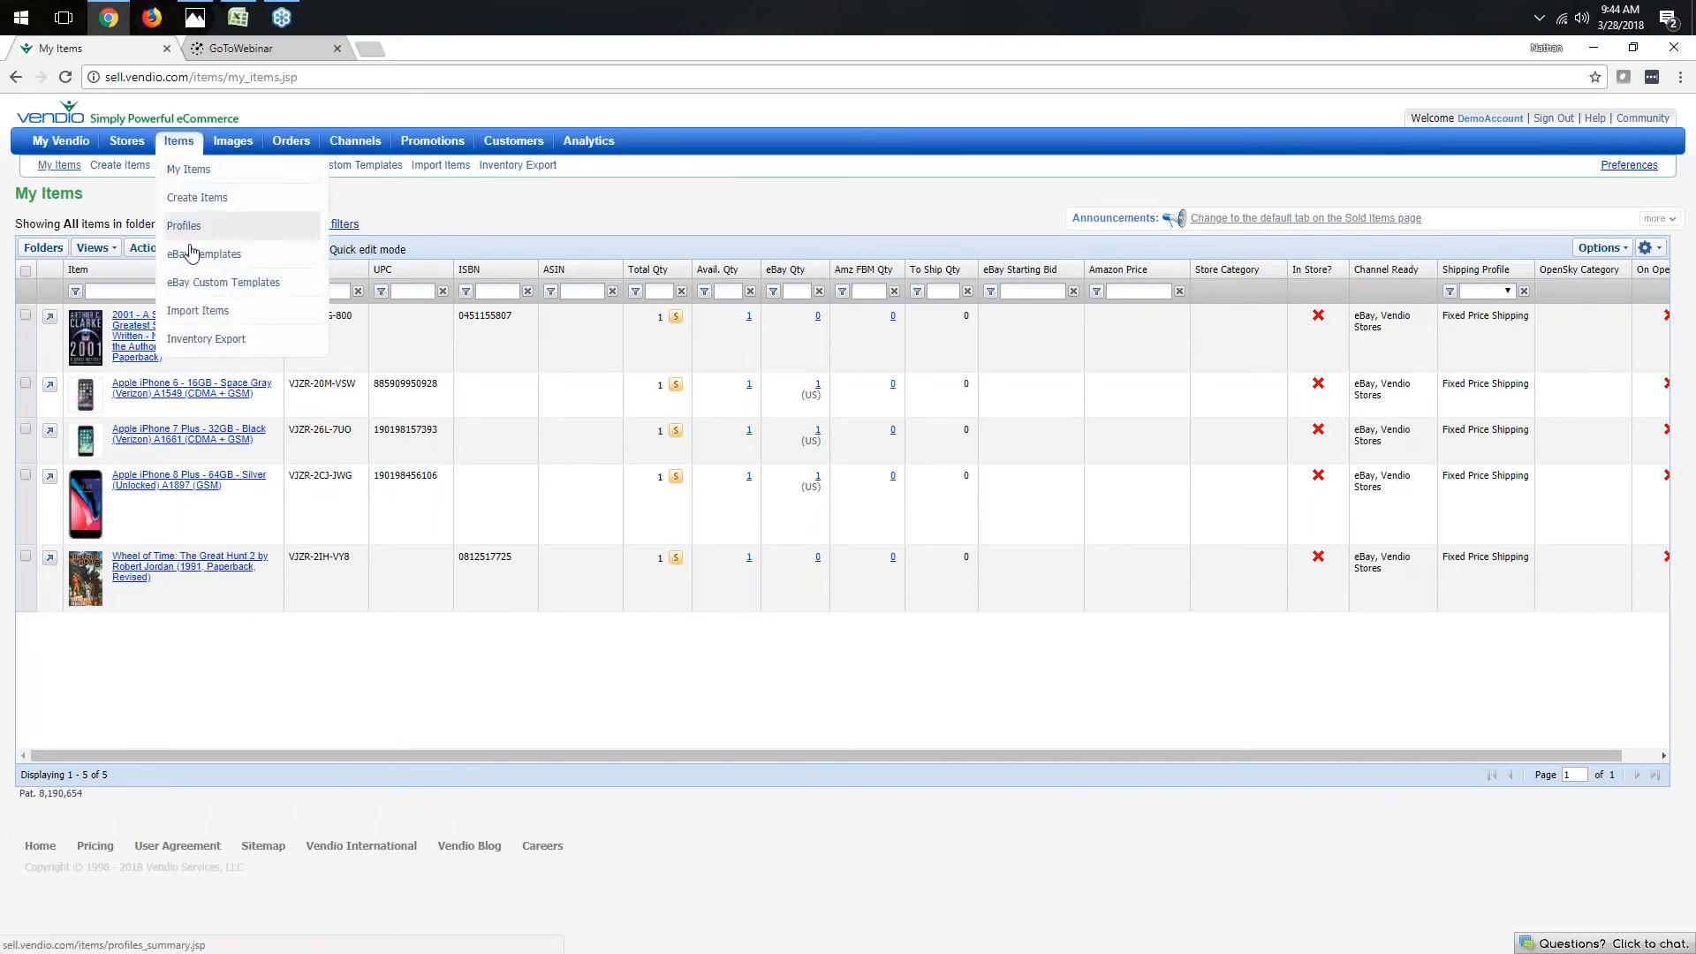
left_click(204, 316)
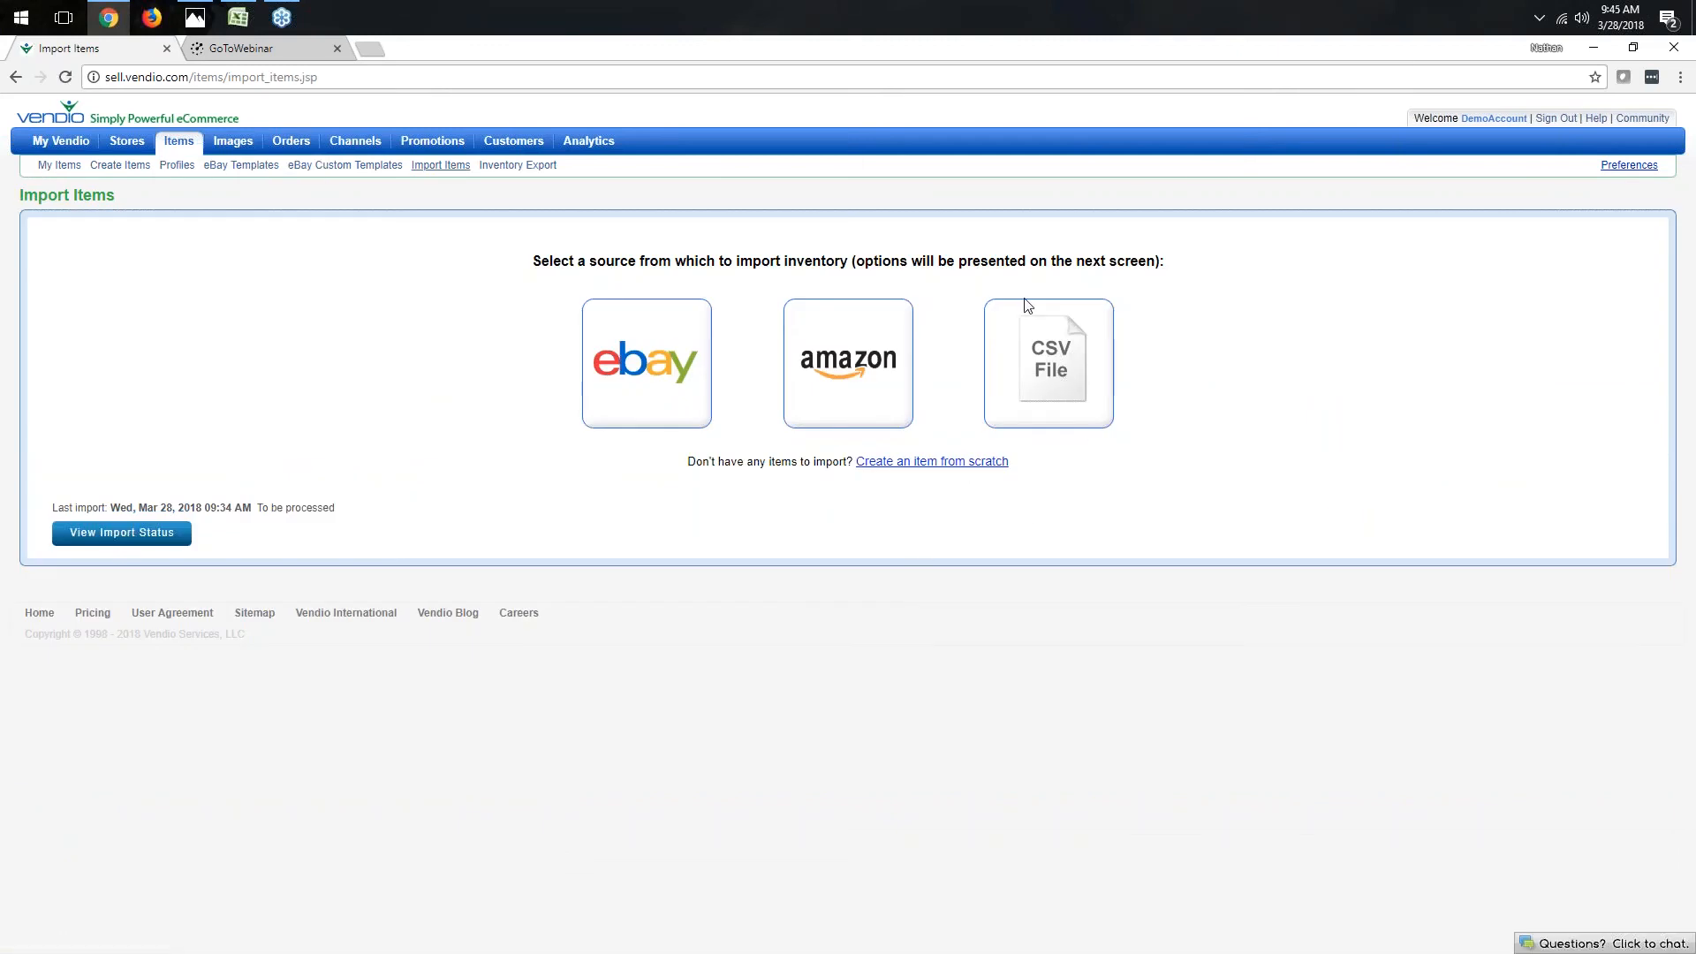
- Choose CSV file import and open the How to Prepare Your Import File guide
left_click(1047, 378)
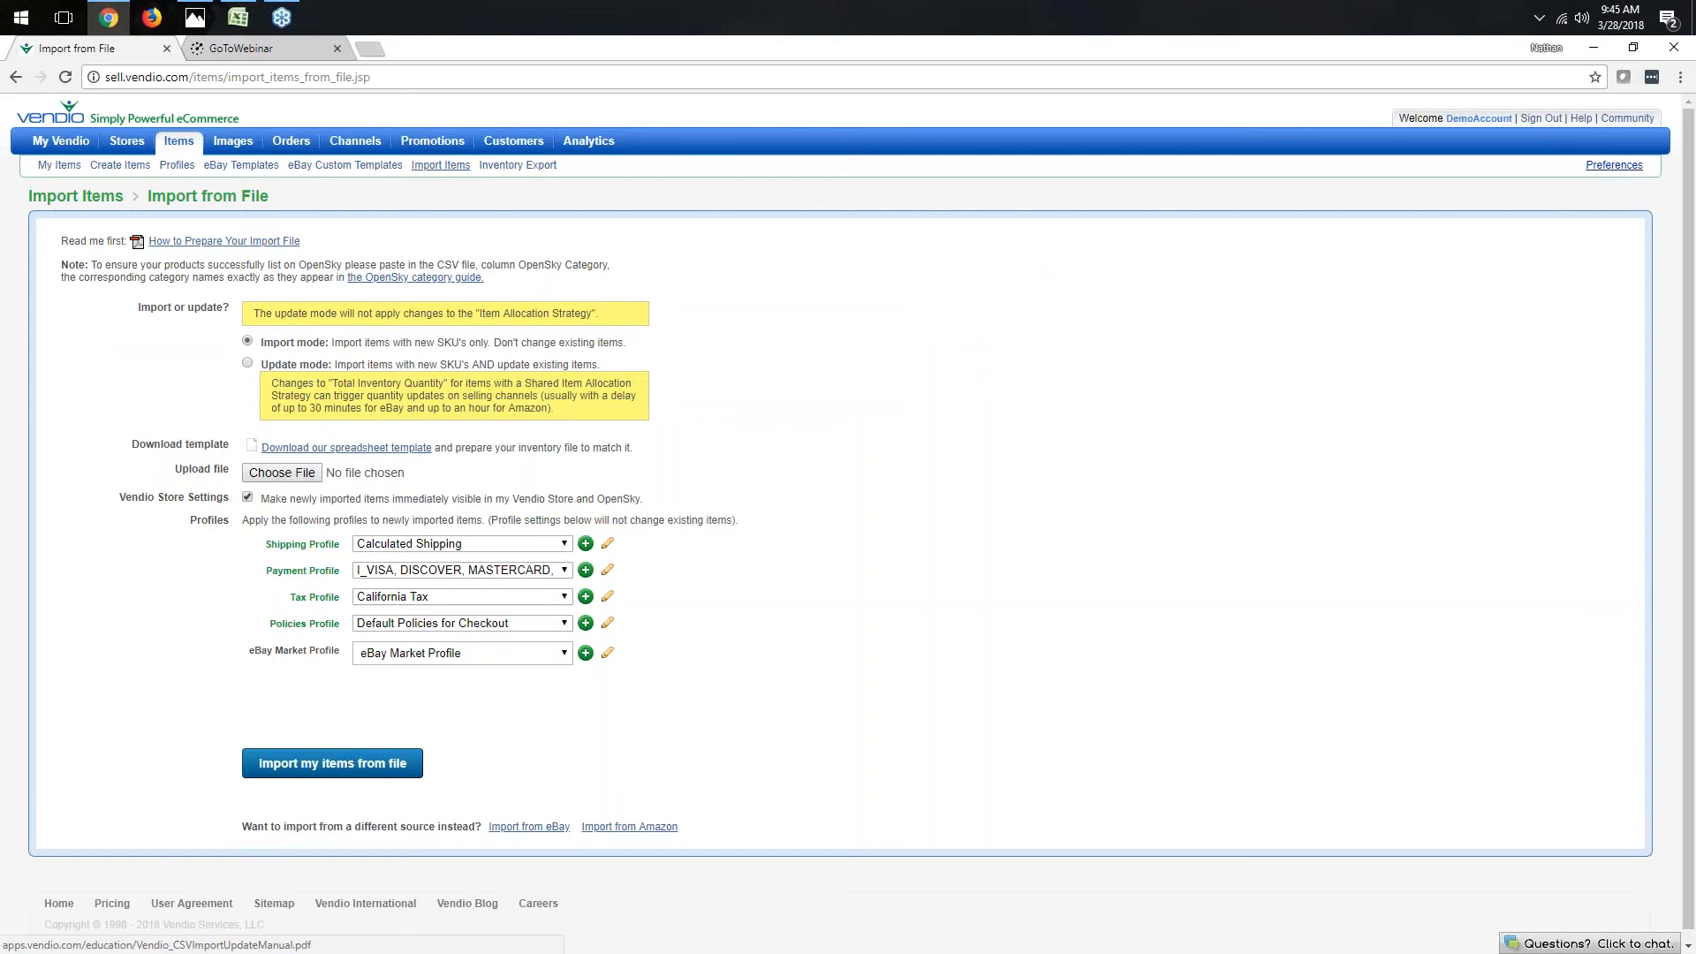
left_click(215, 241)
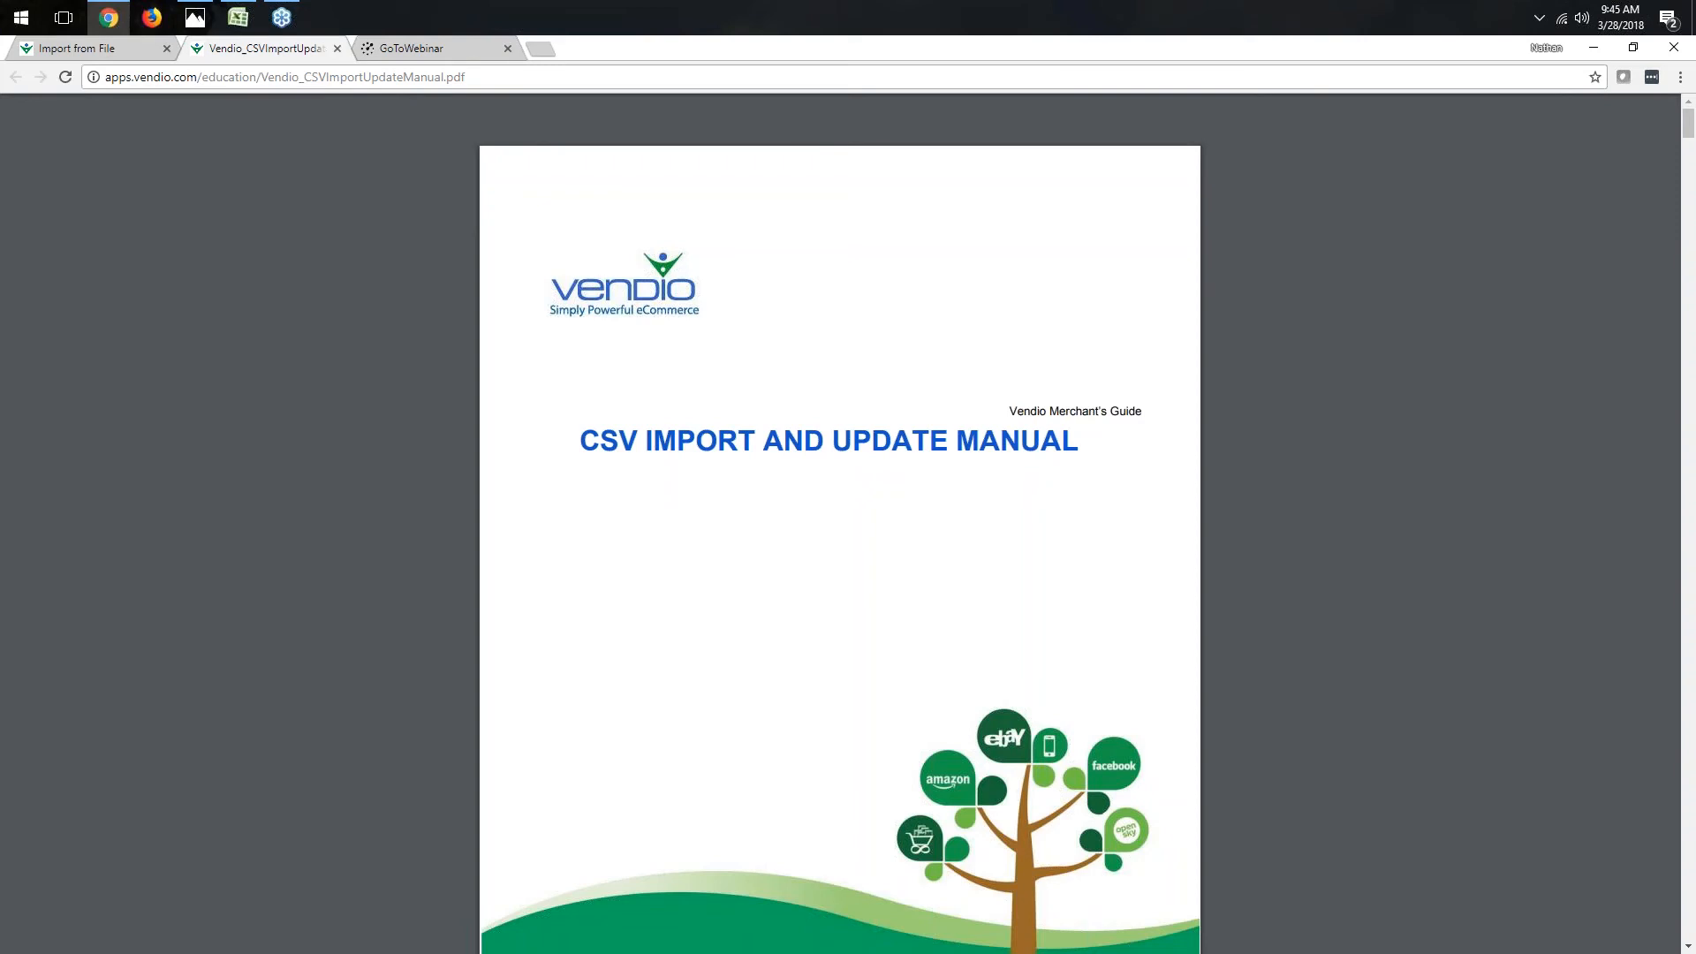
- Read through the CSV Import and Update Manual's steps and field requirements, then return to the import page
scroll(745, 487, "down", 9)
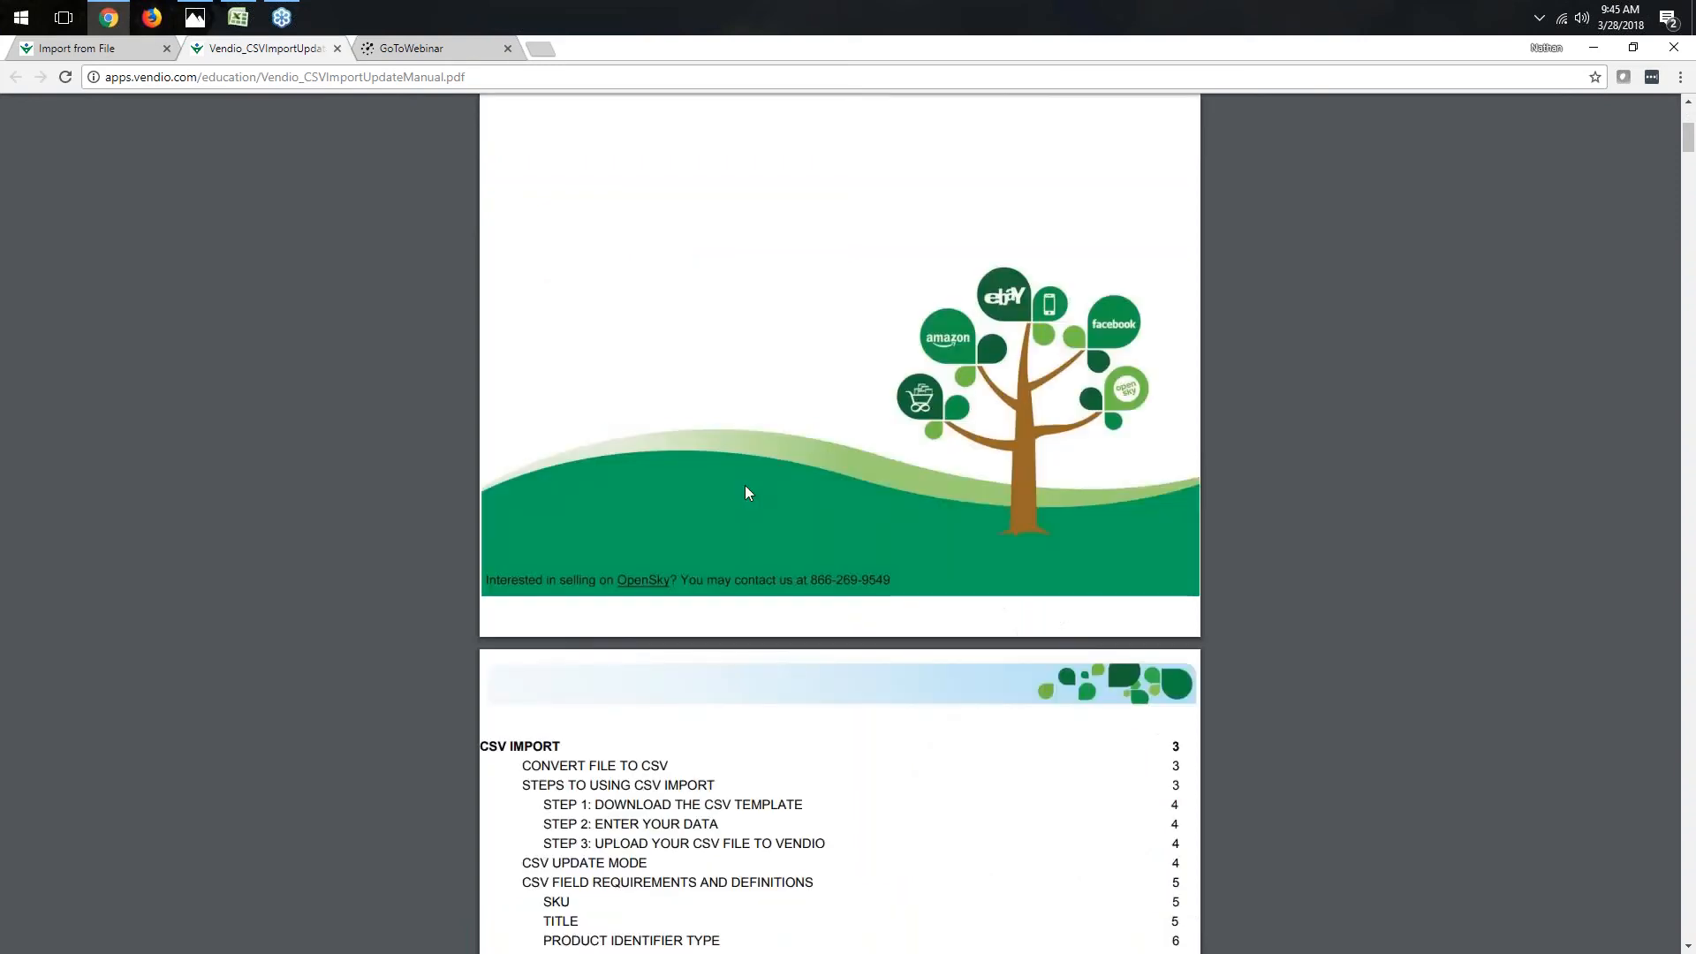
scroll(740, 491, "down", 8)
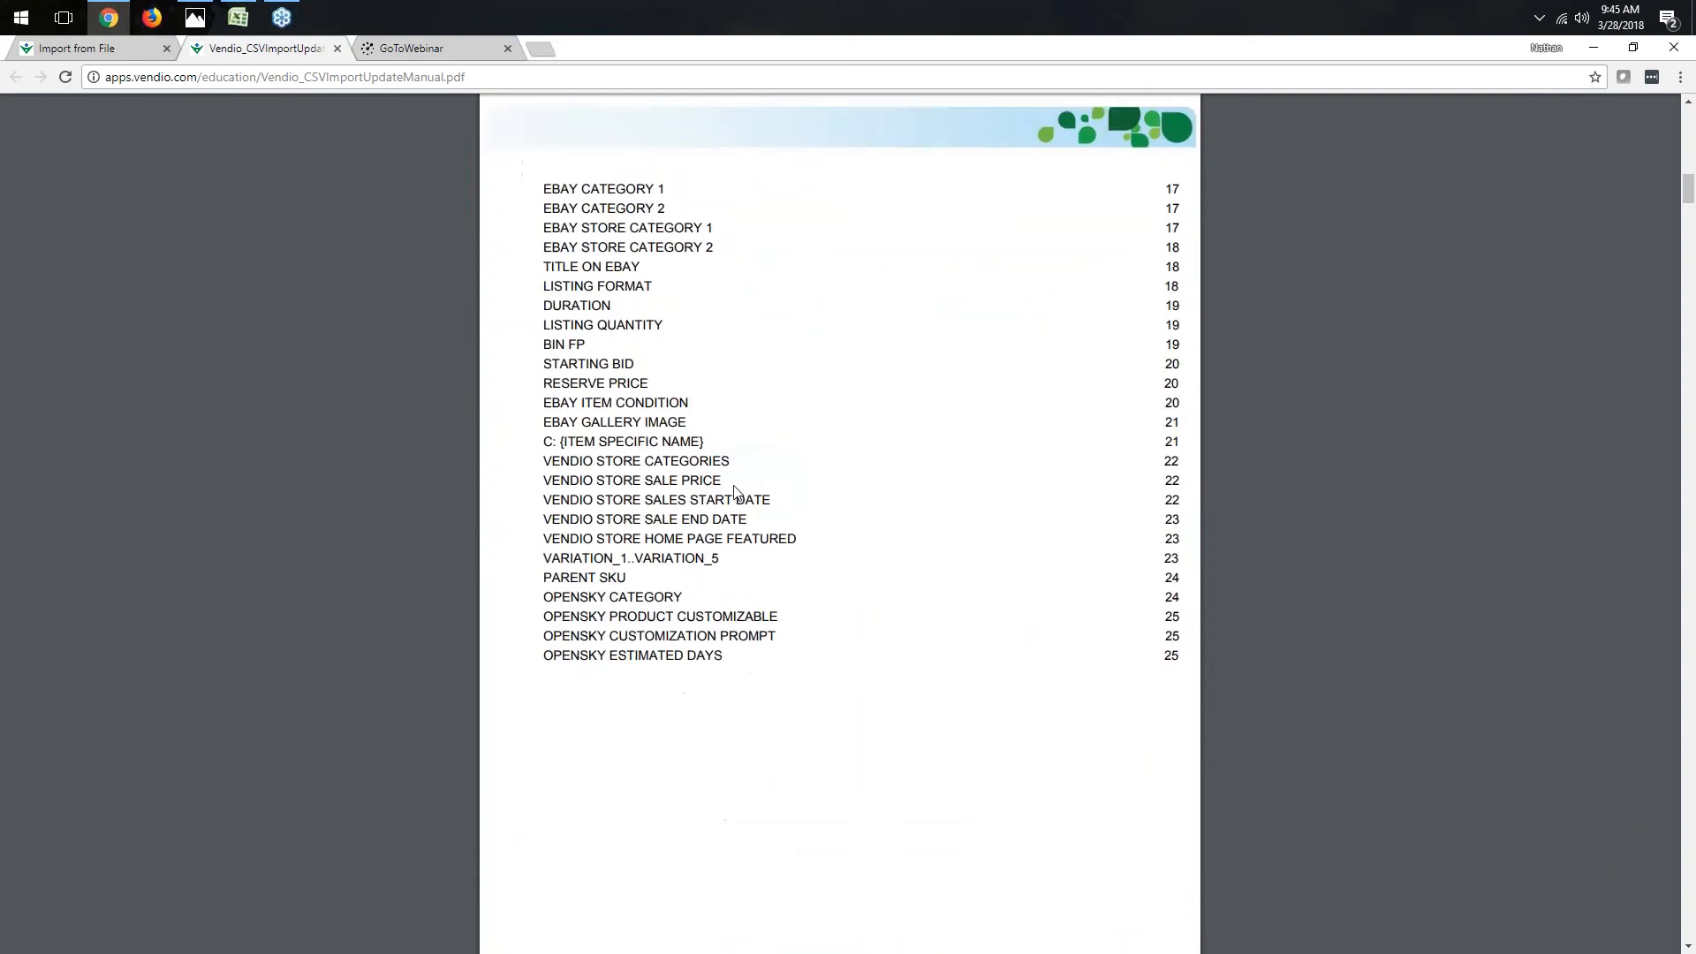
scroll(729, 489, "down", 15)
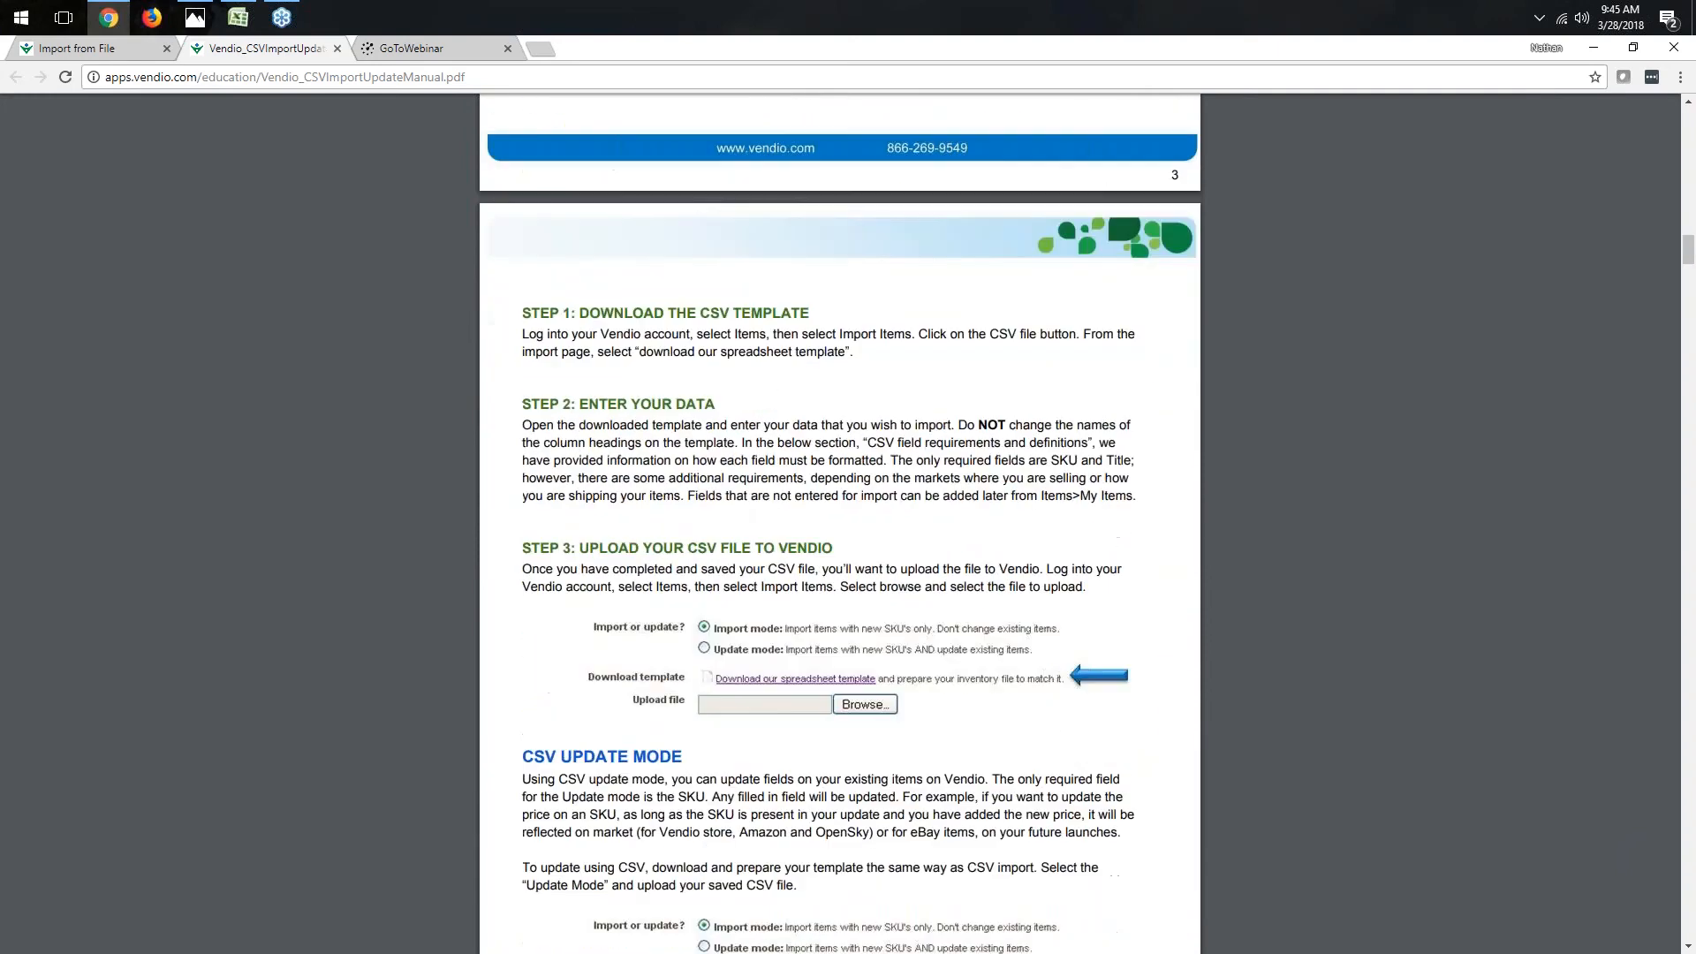
scroll(728, 489, "down", 2)
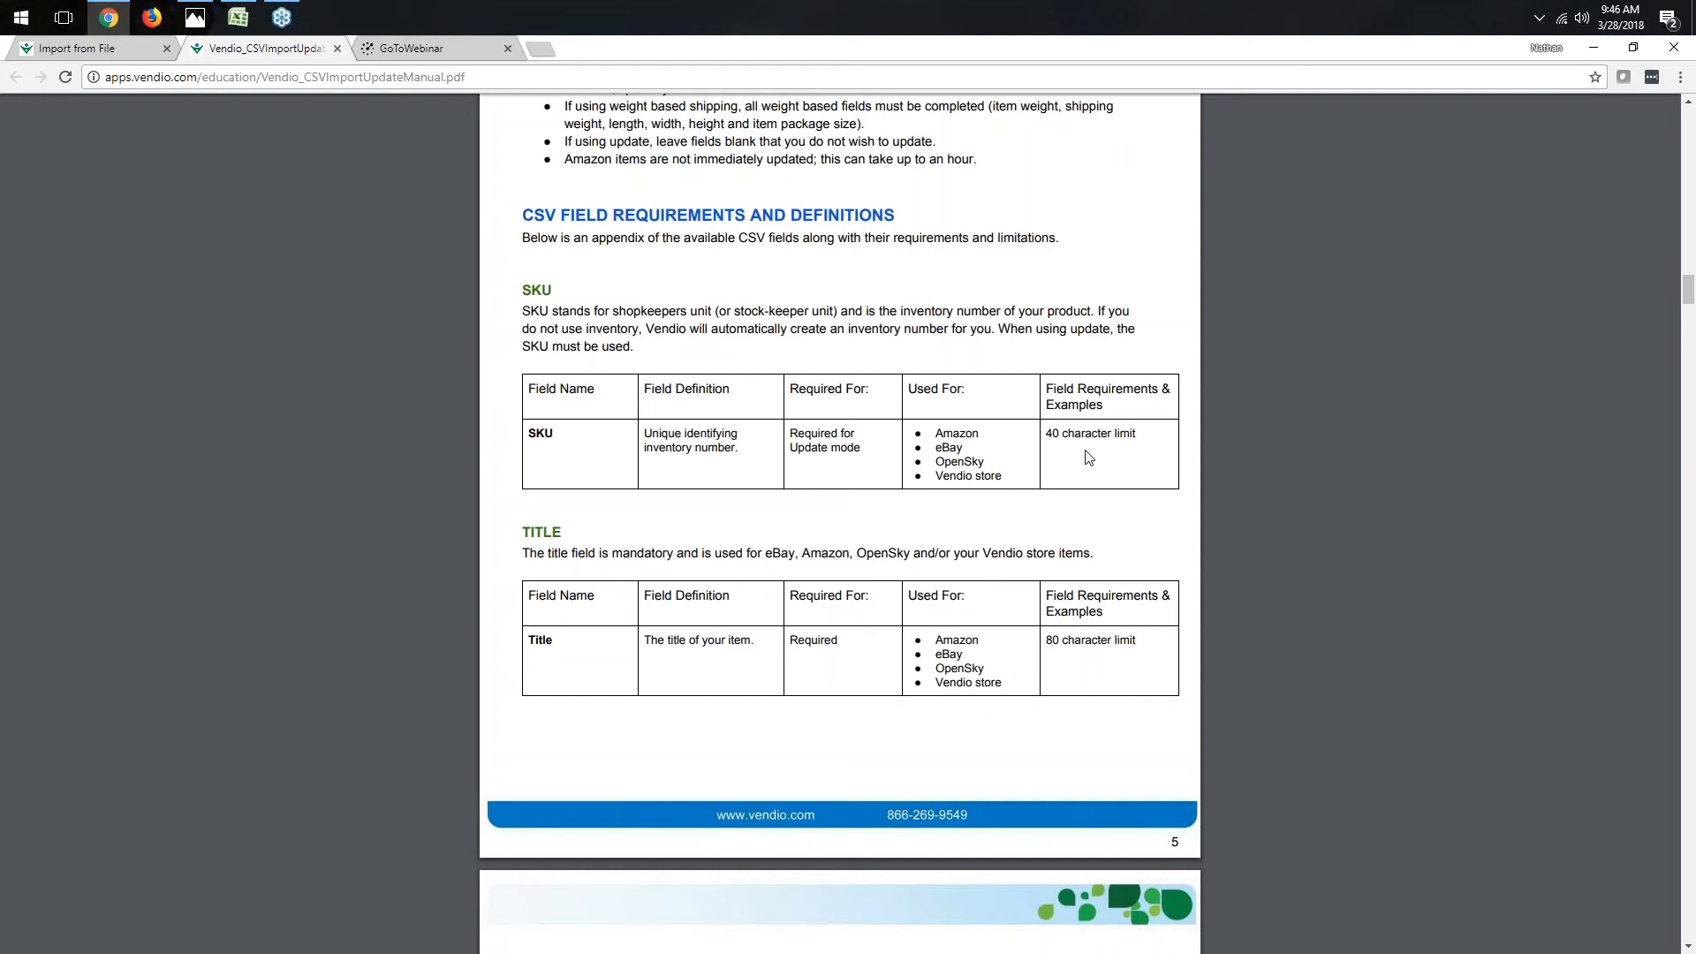
left_click_drag(1047, 437, 1141, 437)
left_click(1156, 442)
scroll(982, 528, "down", 1)
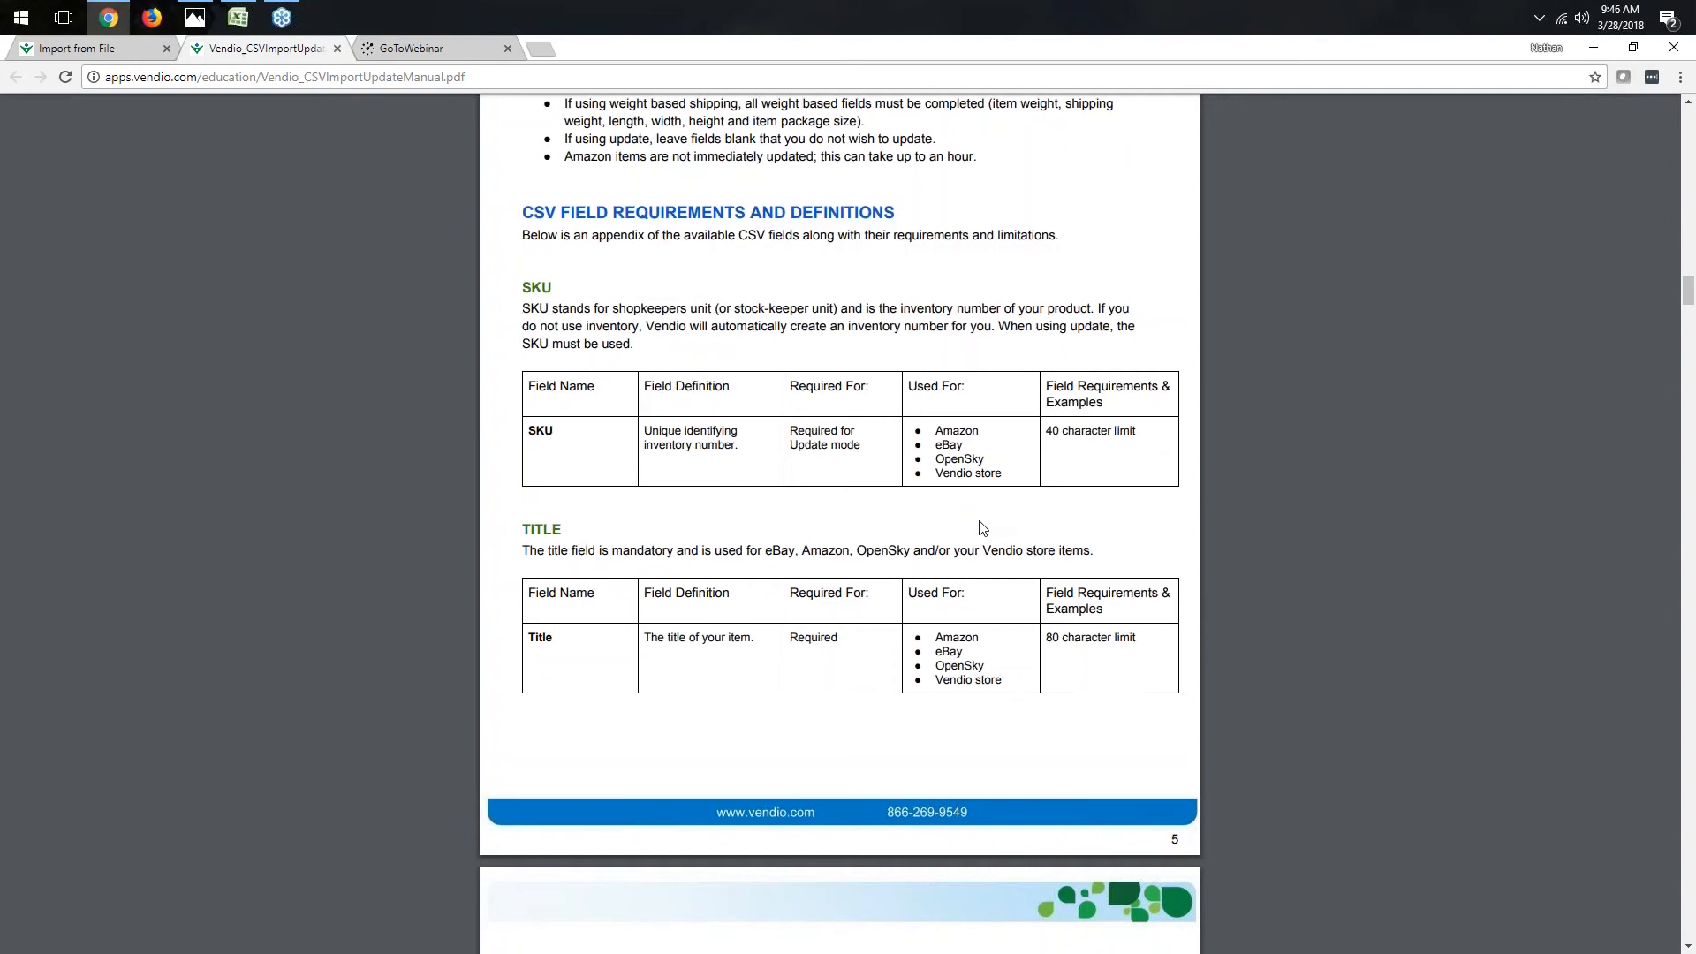
scroll(982, 529, "down", 4)
scroll(982, 528, "up", 2)
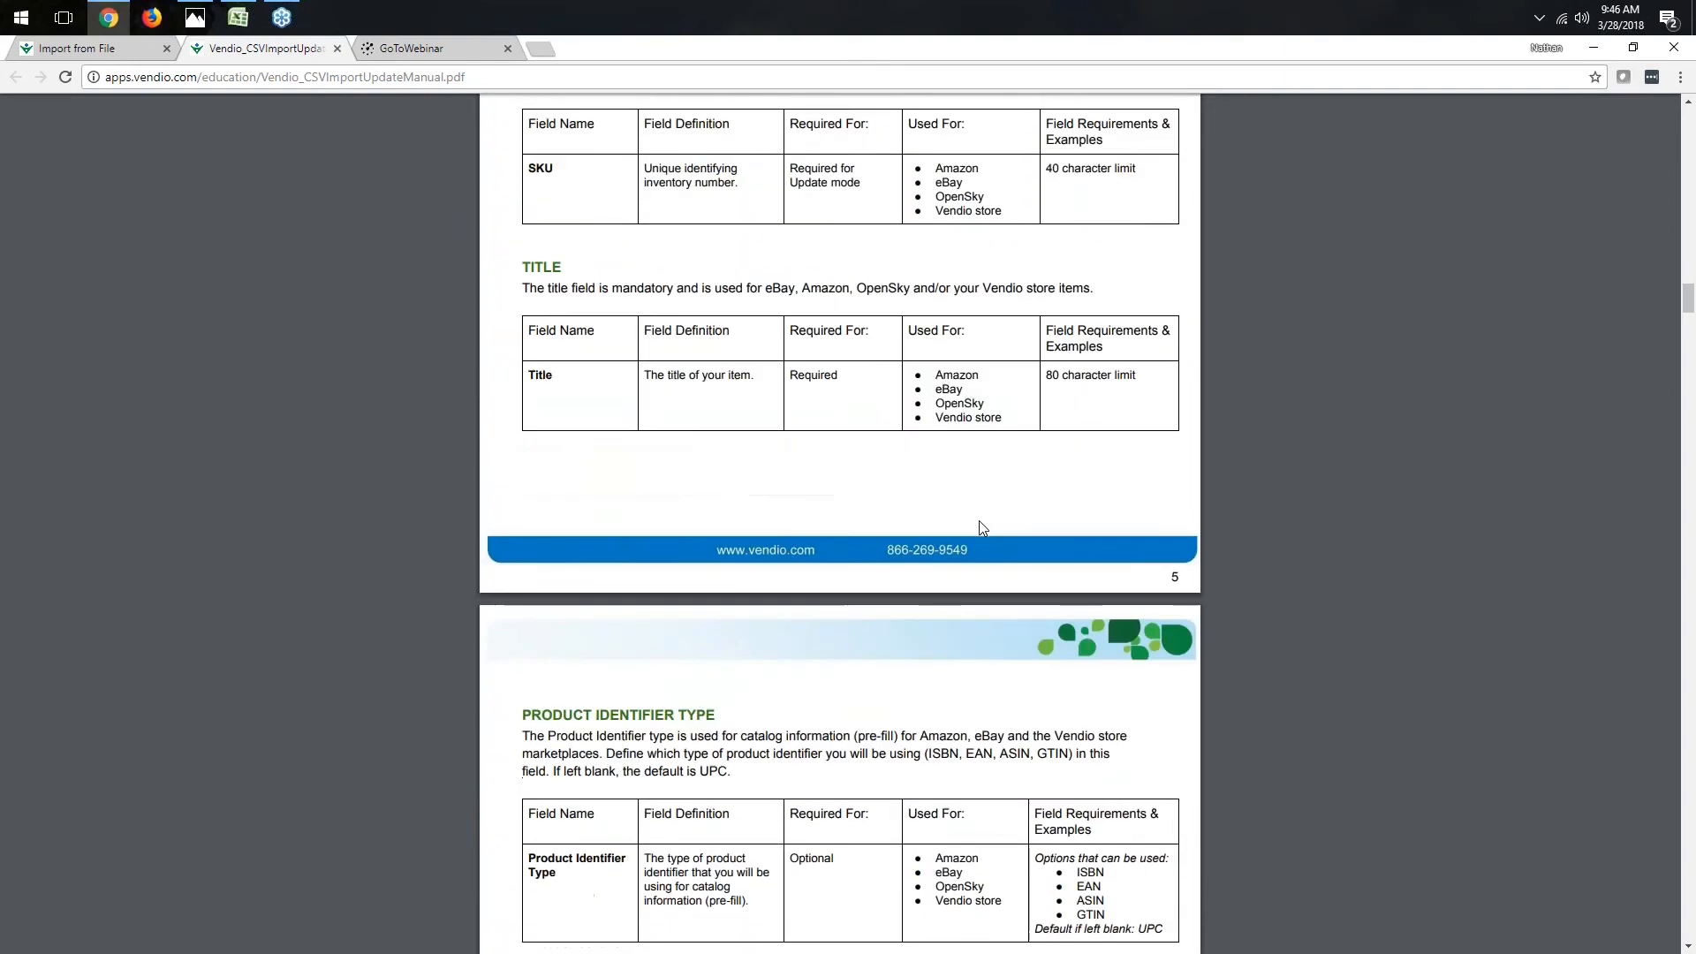
scroll(982, 529, "up", 1)
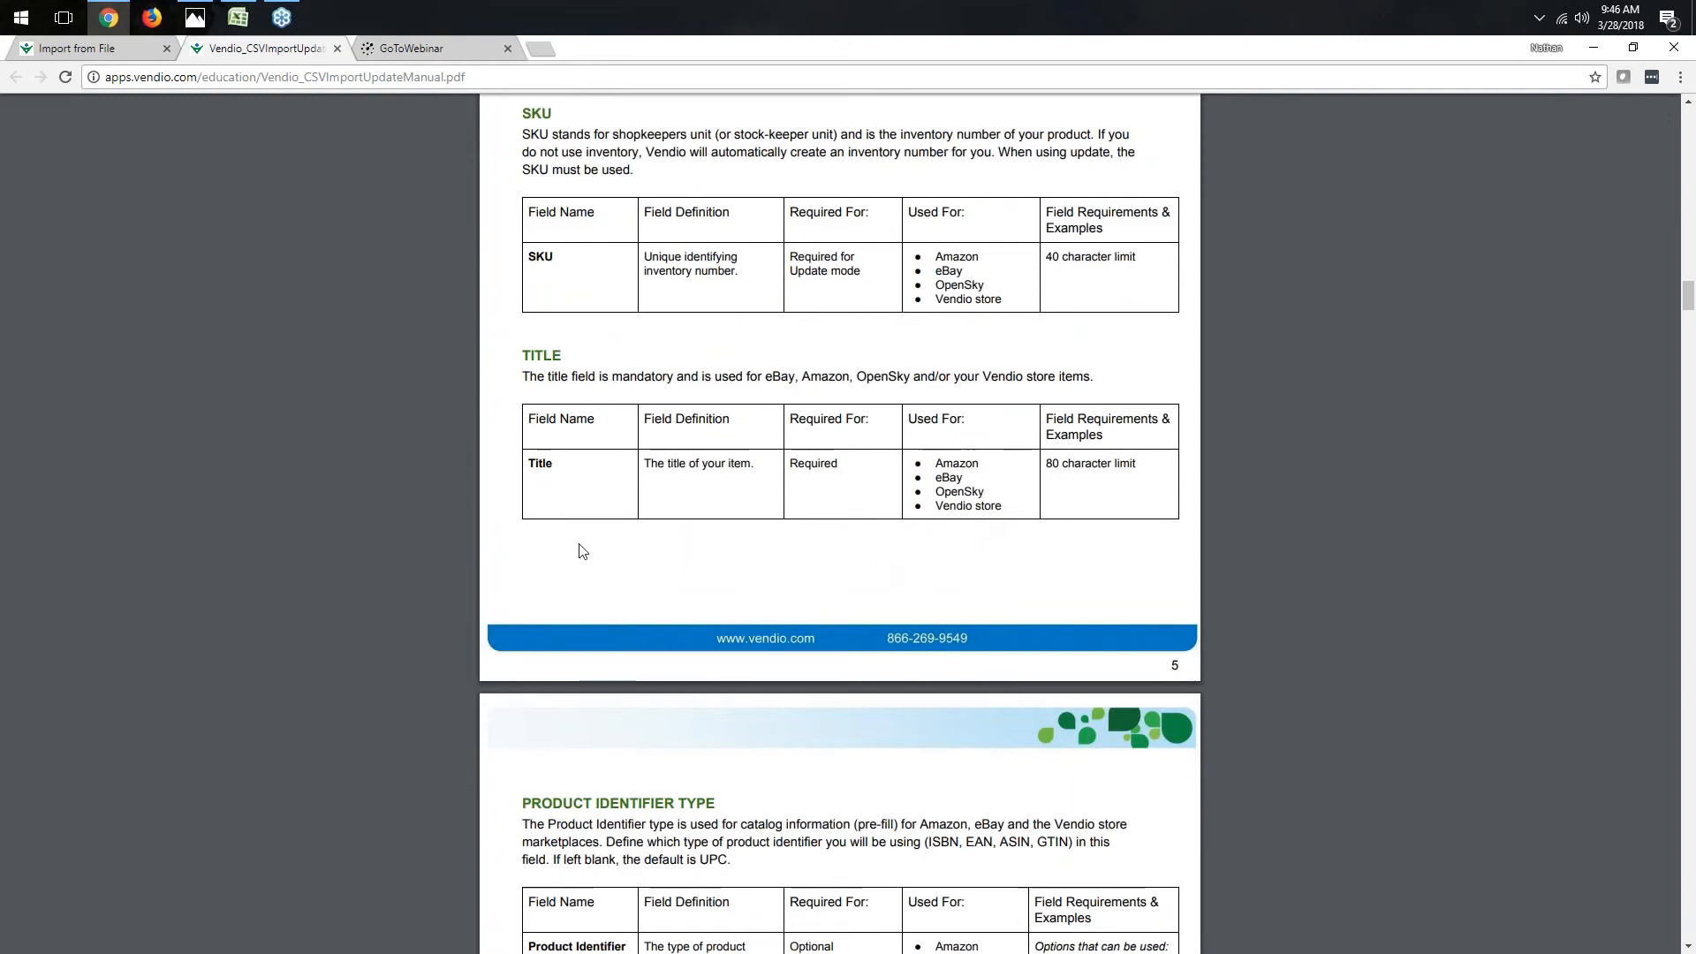
left_click(122, 48)
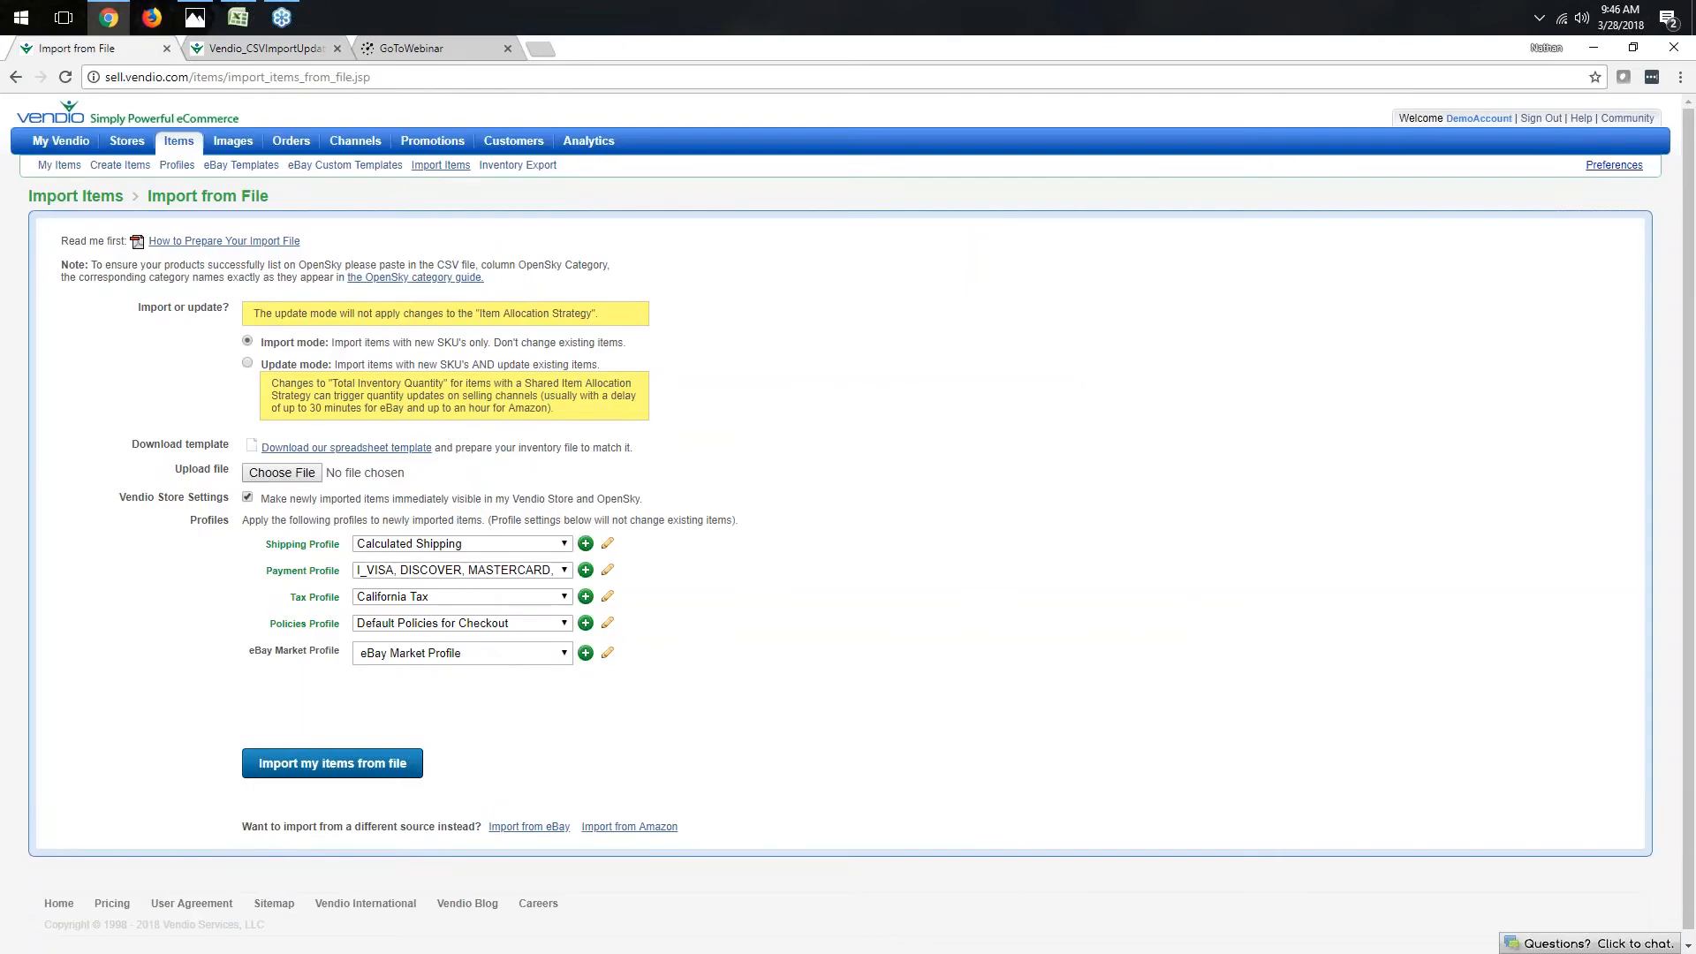
- Switch to the vendio_template.csv in Excel and enter SKU 1234ABC in the first data row
left_click(237, 18)
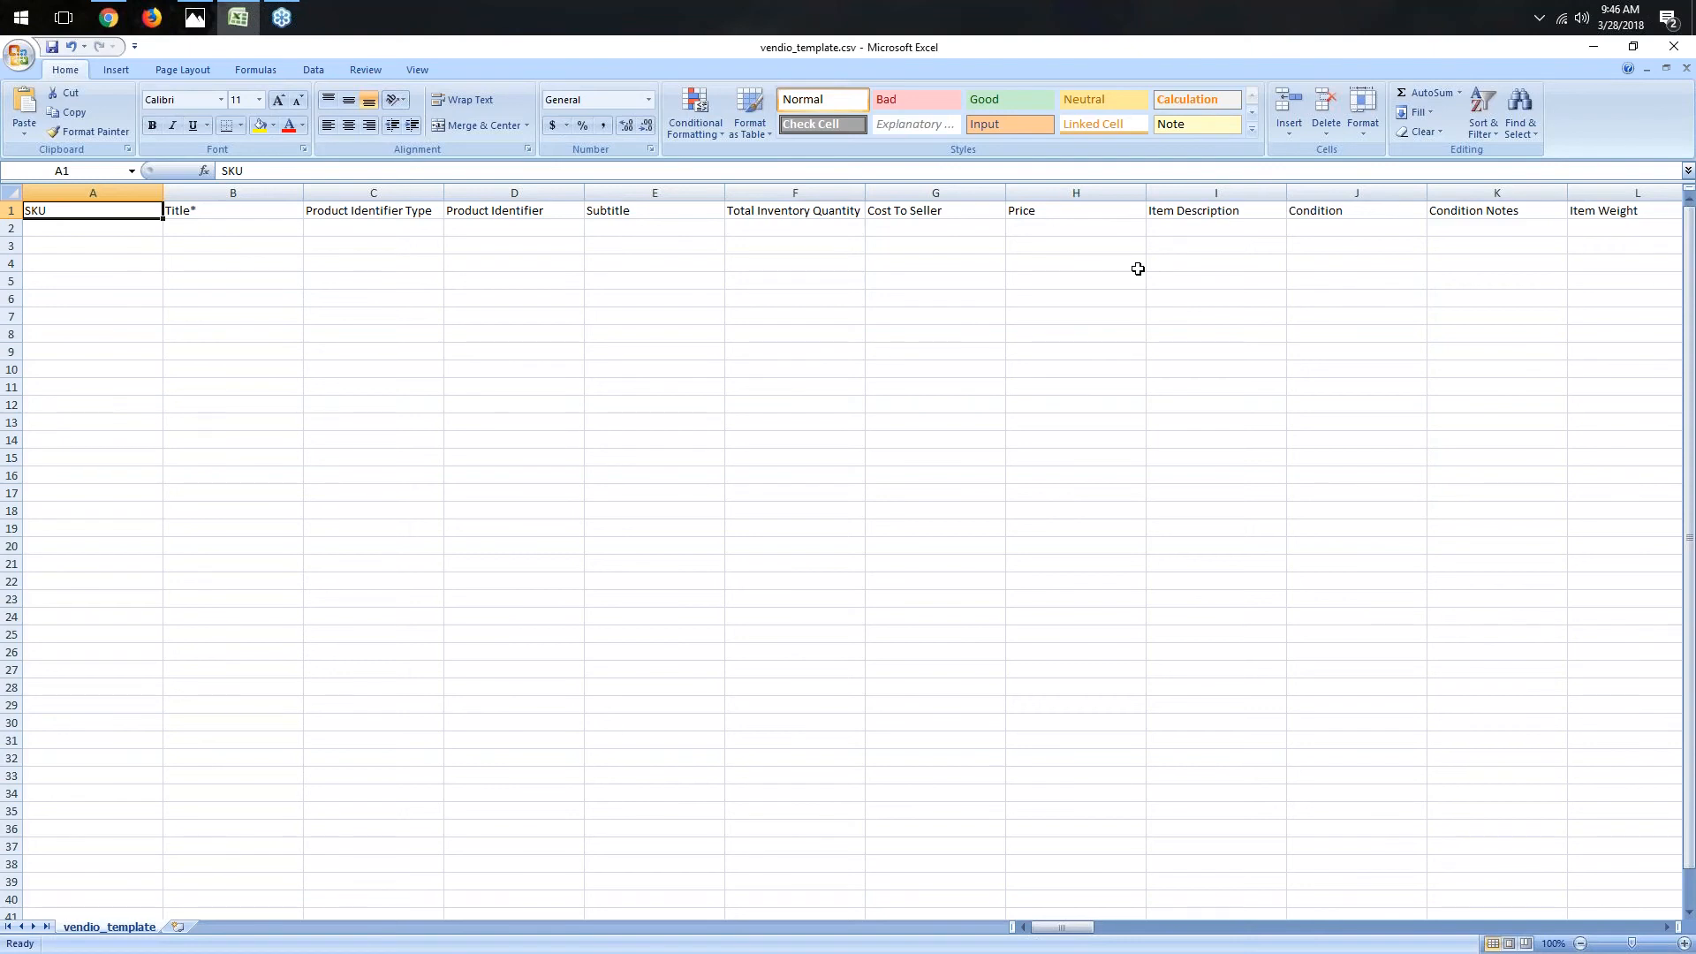
left_click(220, 209)
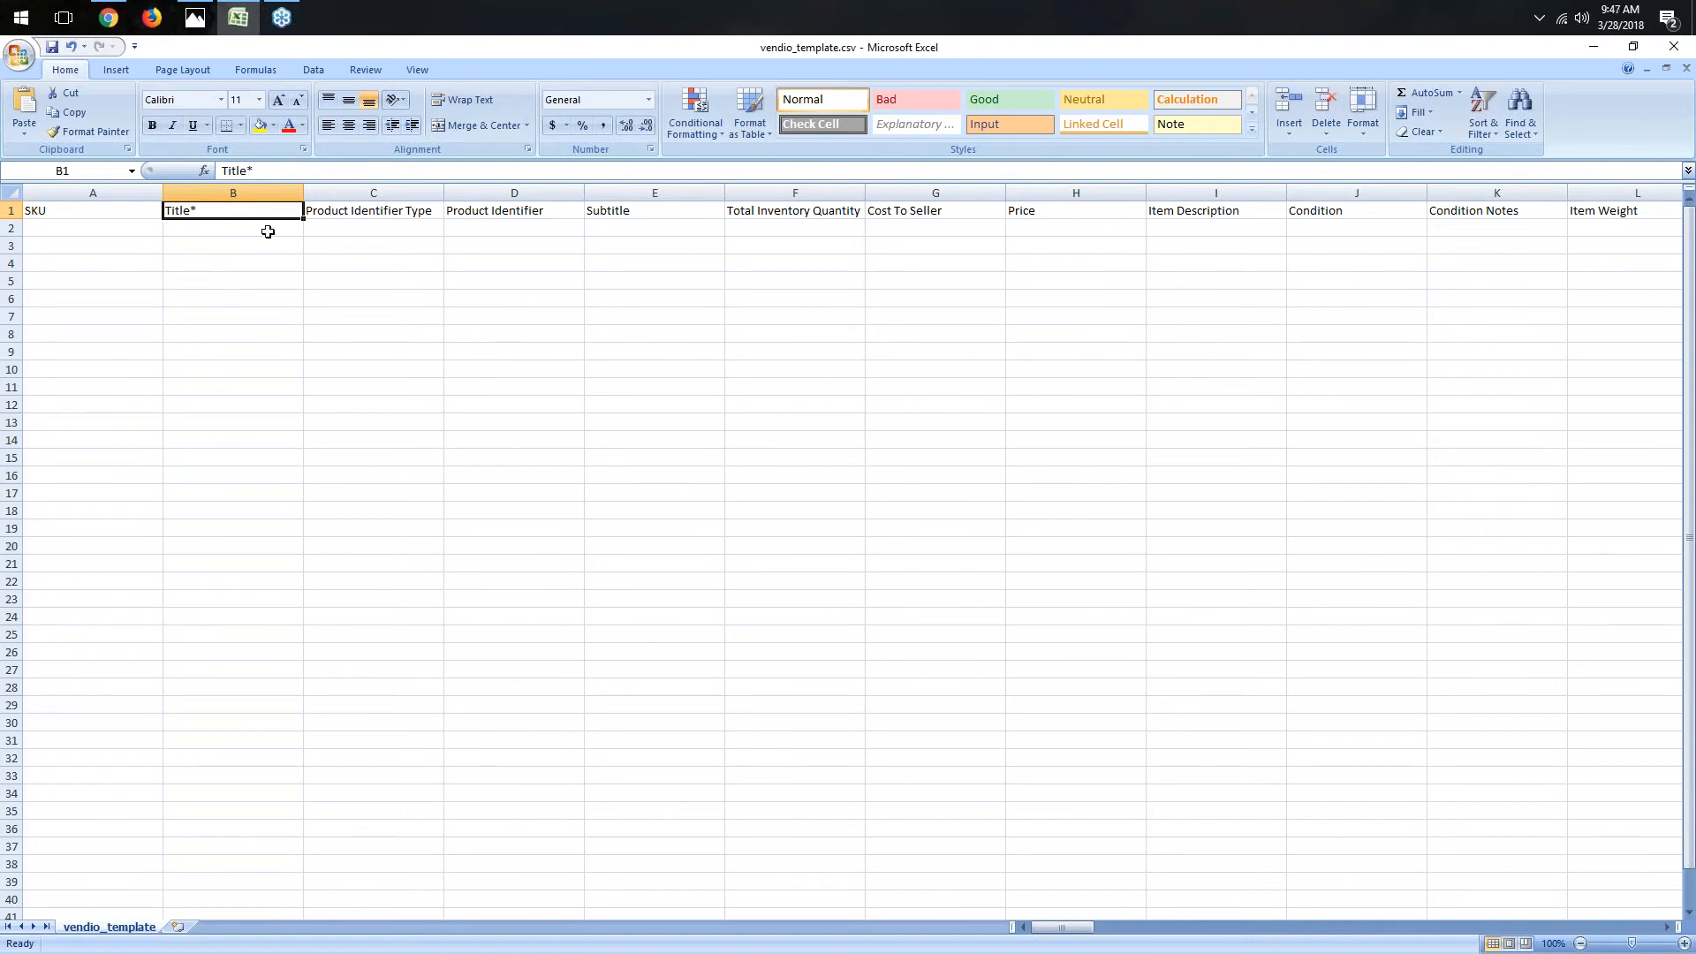
left_click(137, 211)
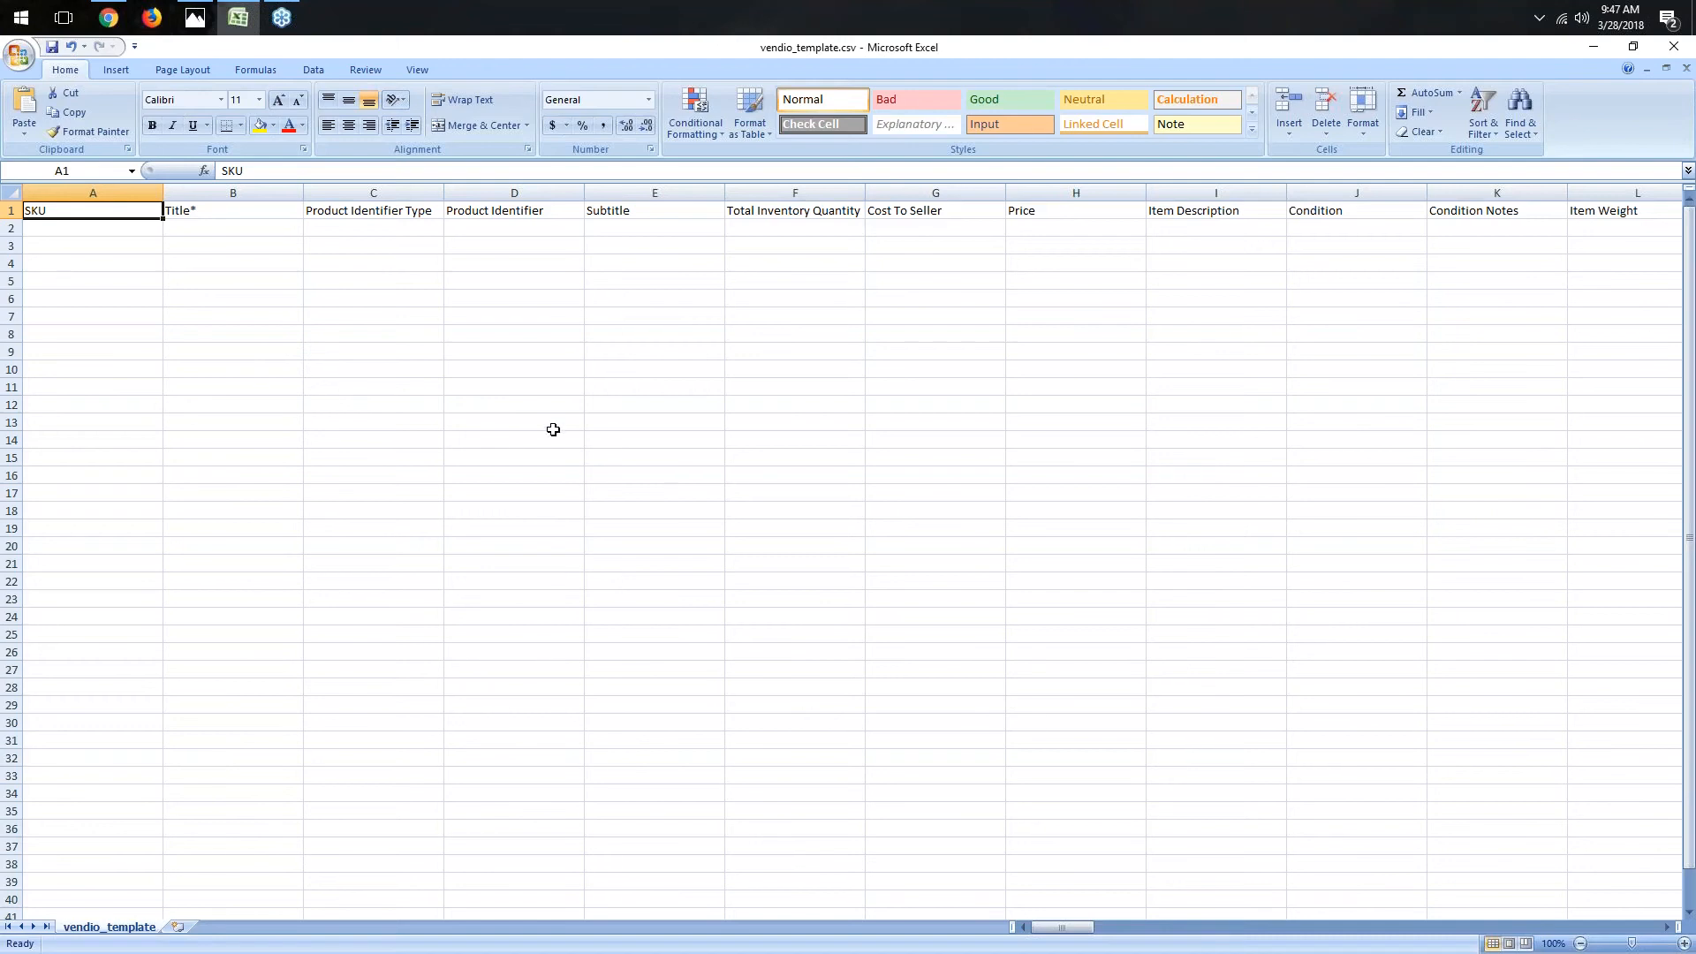
left_click(115, 228)
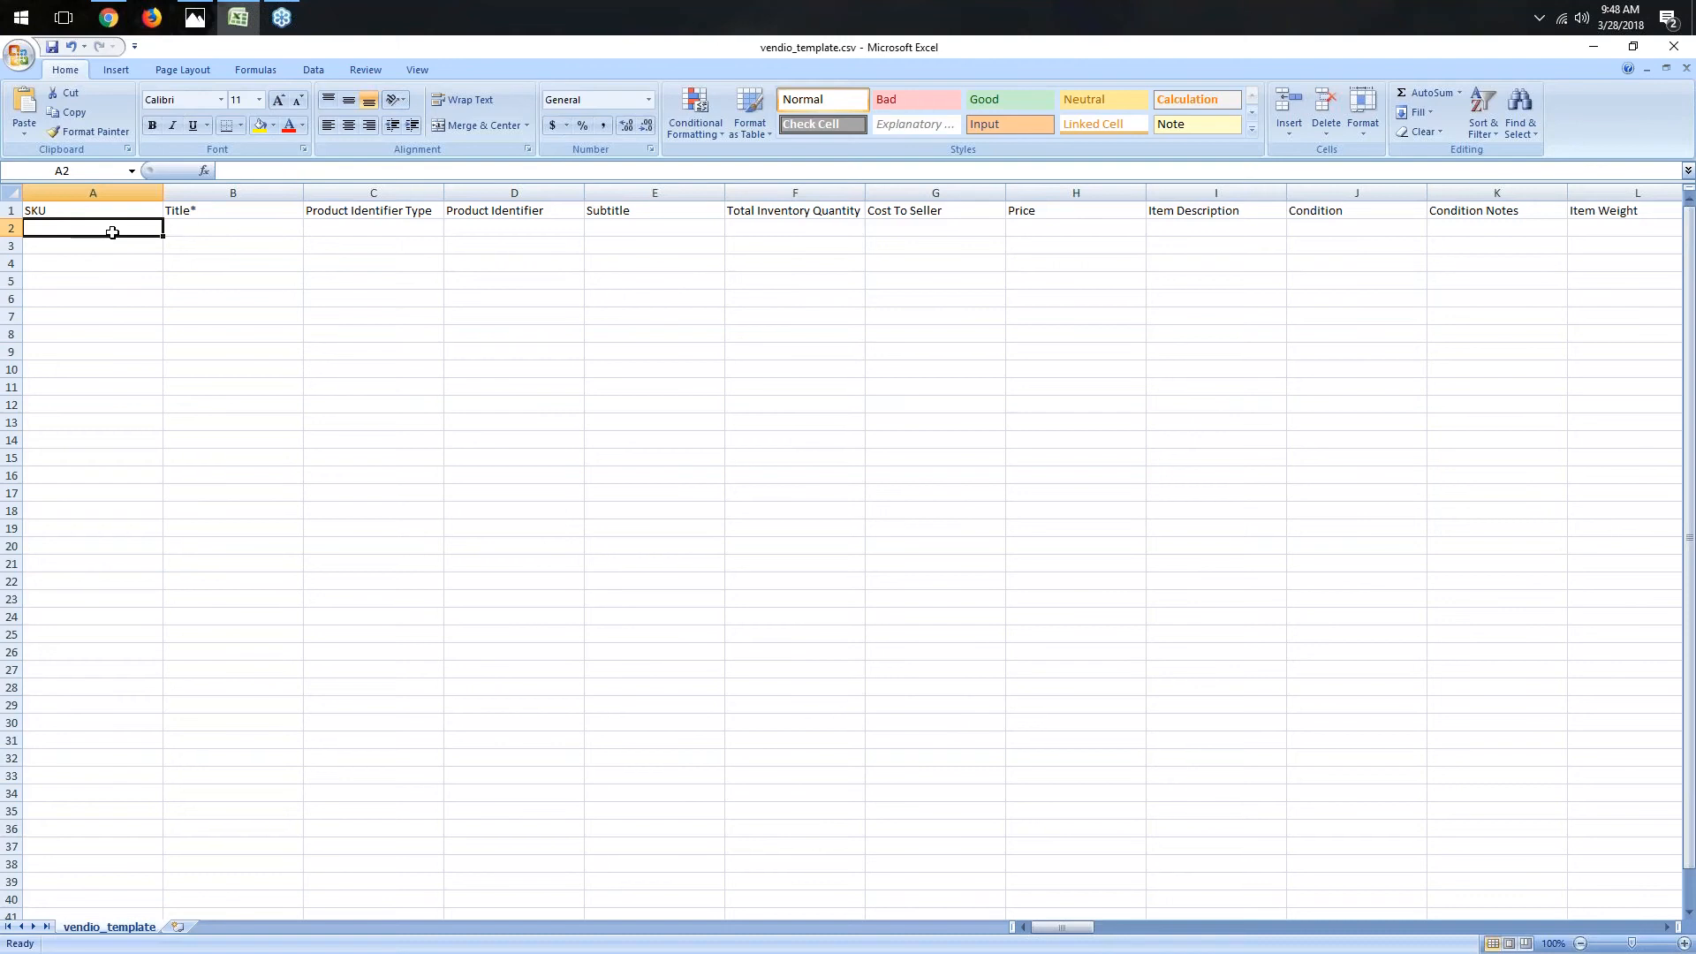
type("1234ABC")
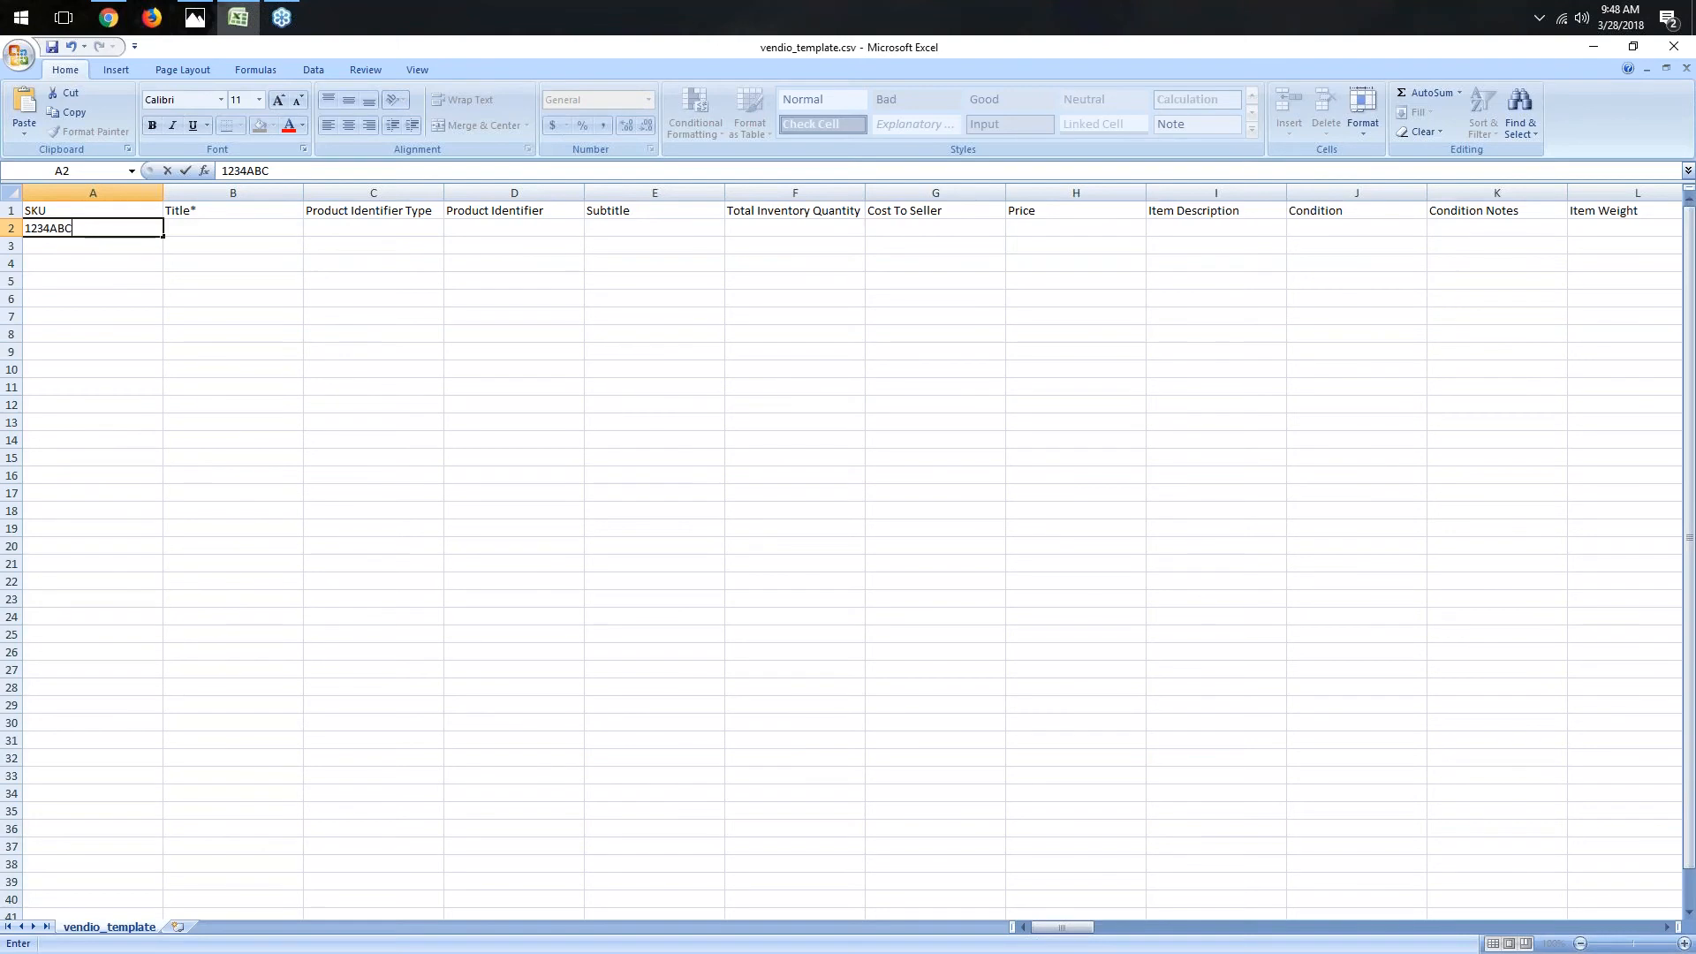
- Enter the title iphone 7 for the new item
left_click(247, 228)
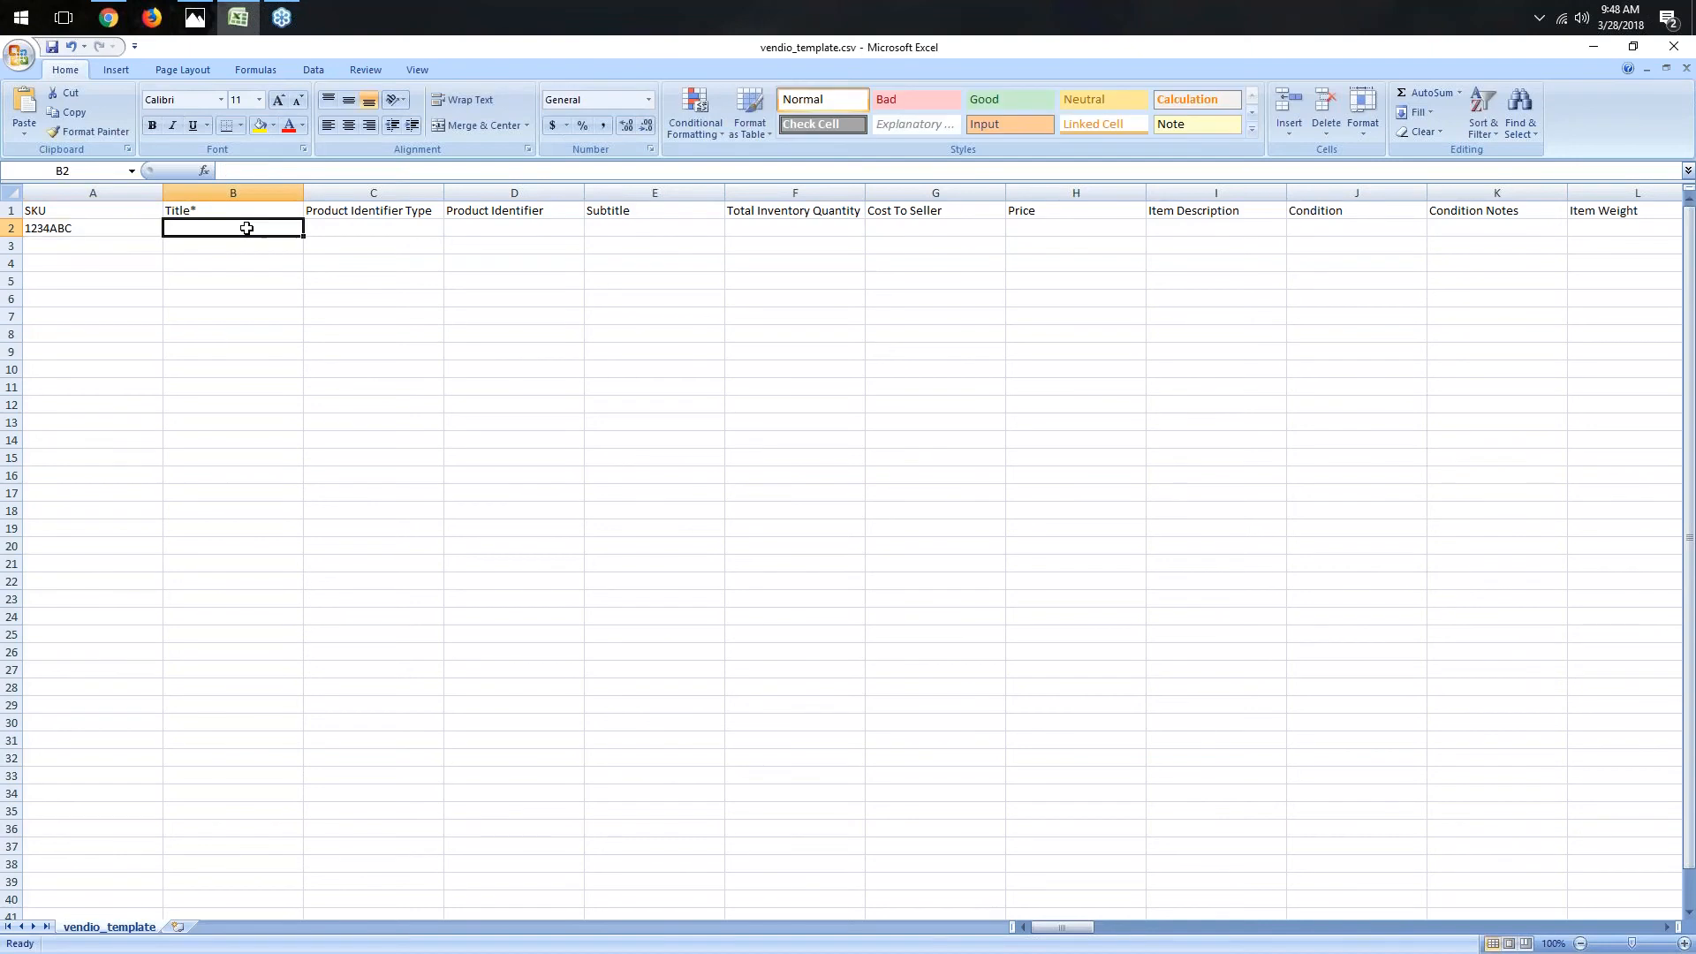
type("iphone 7")
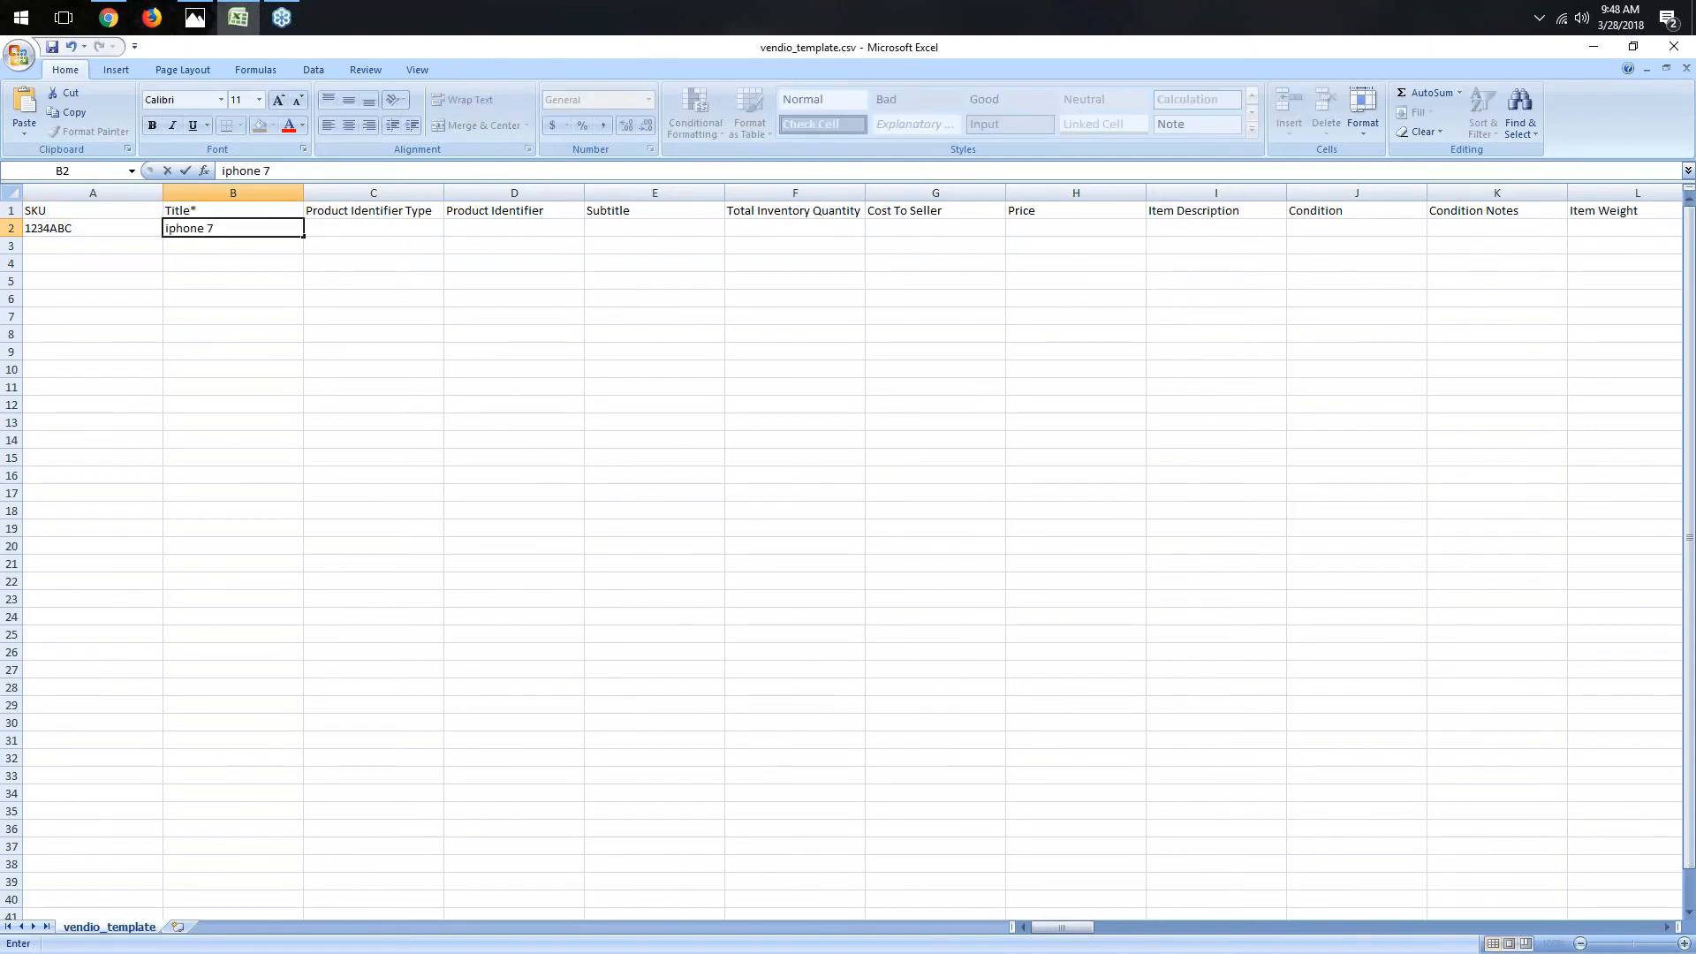
key("Tab")
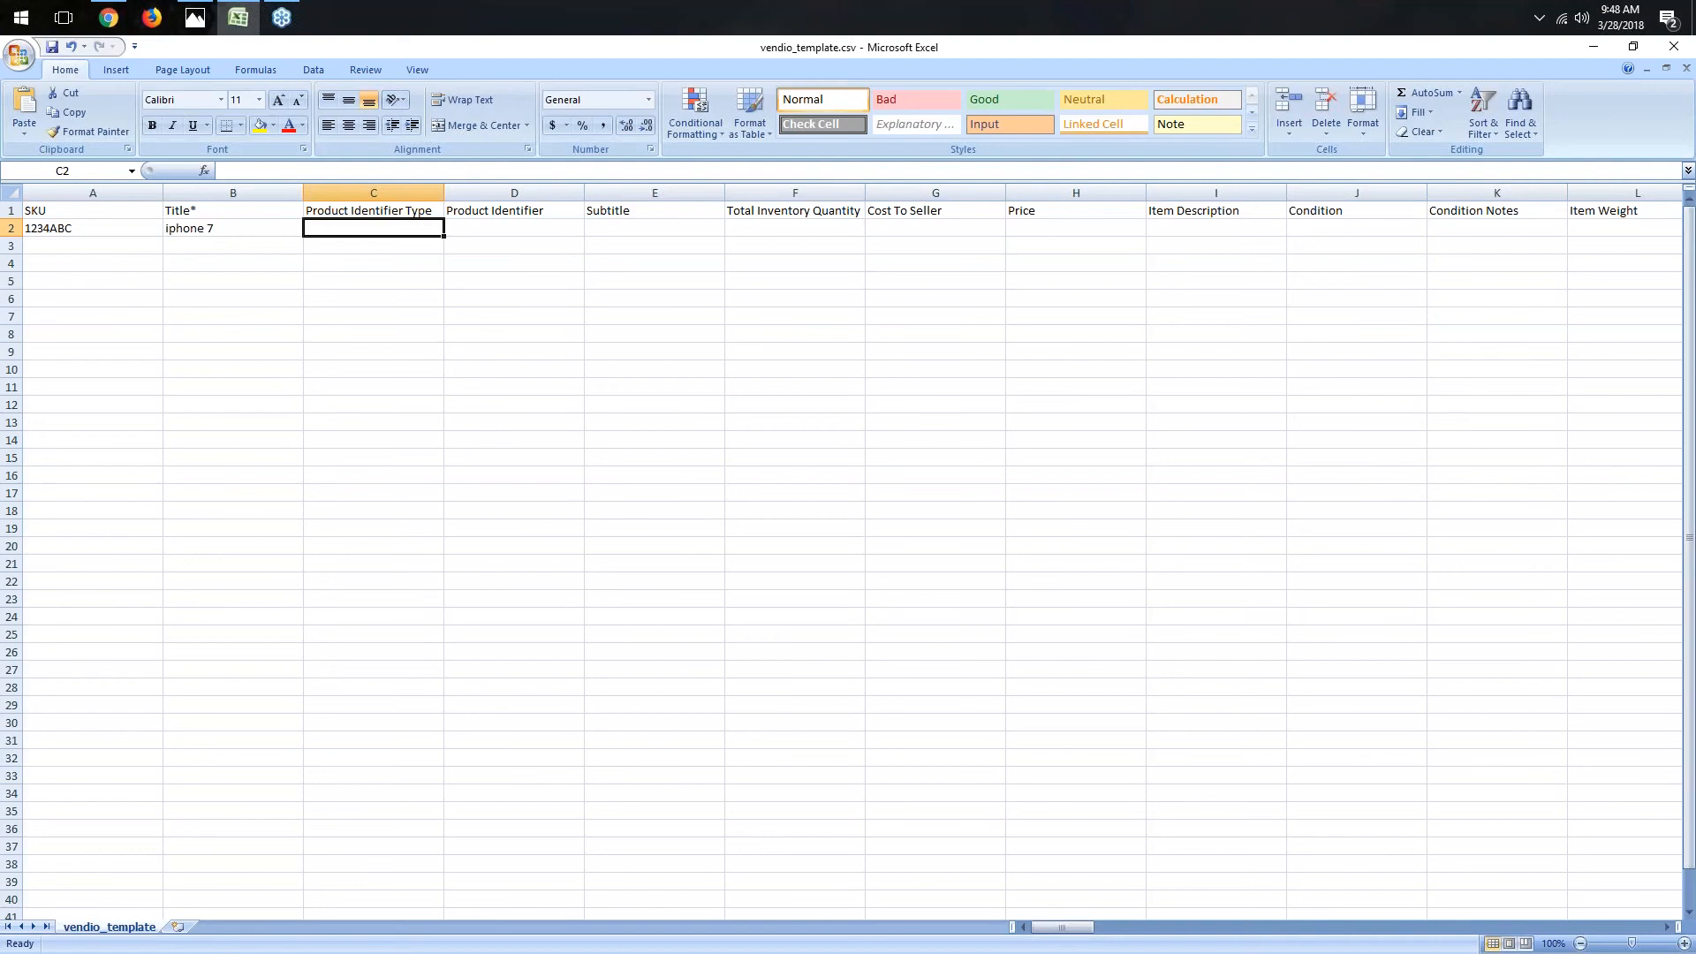
- Set the item's product identifier type to UPC and the product identifier to 123456789
type("UPC")
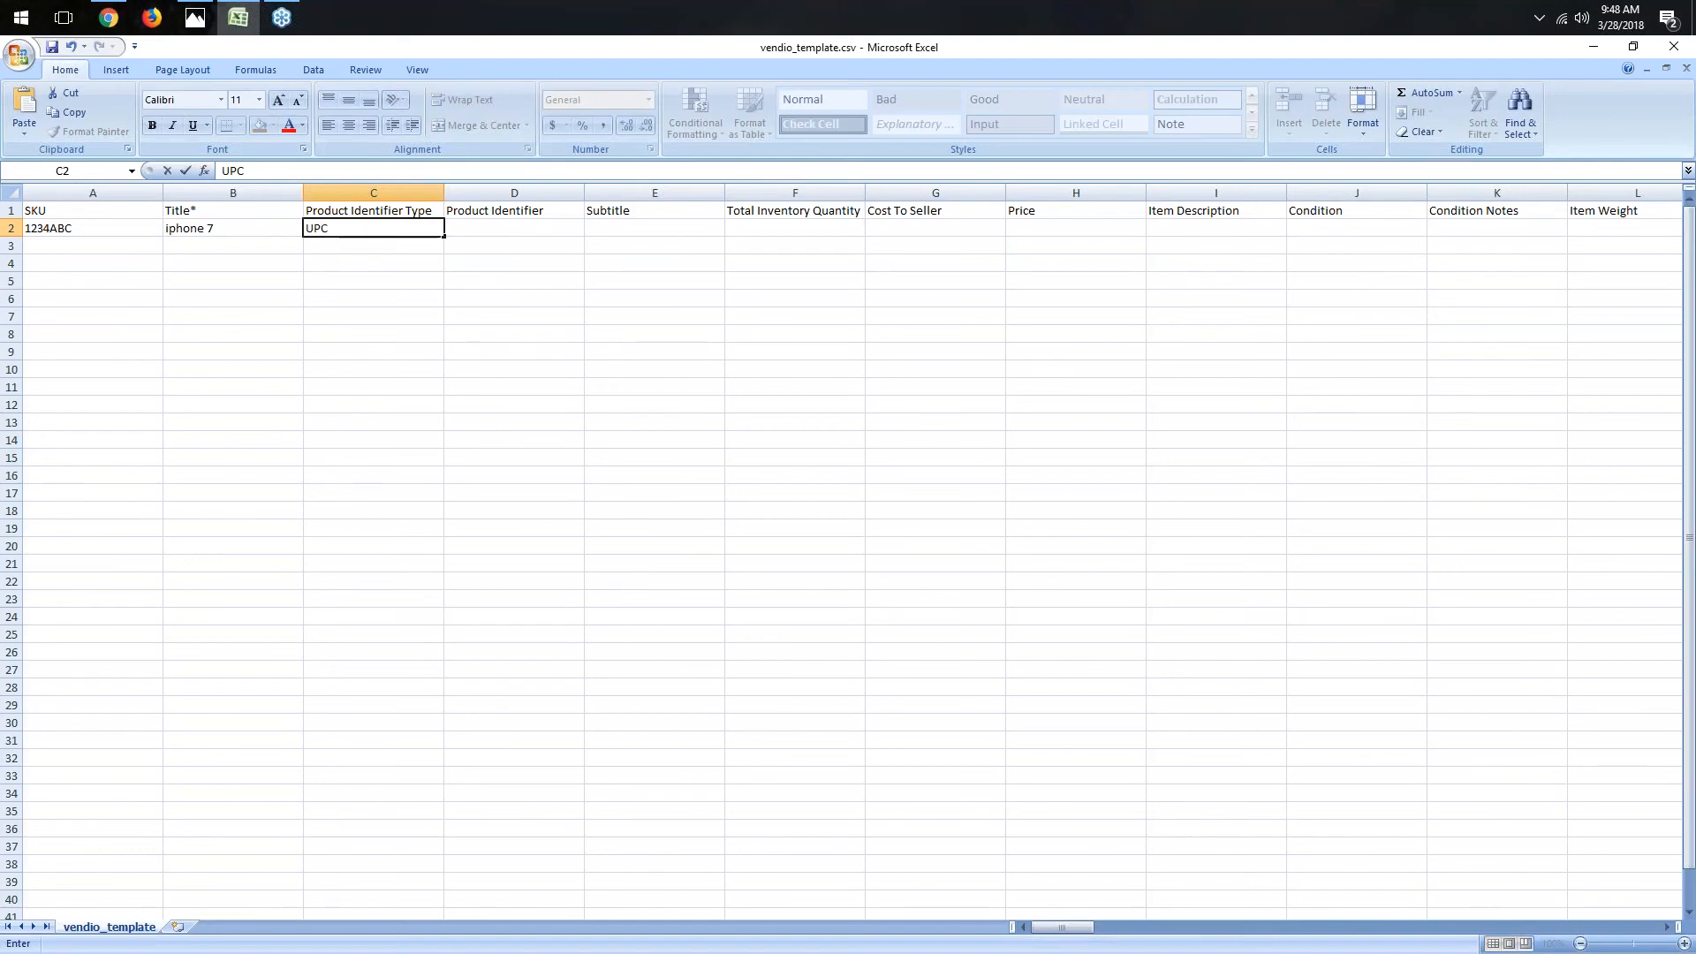
key("Tab")
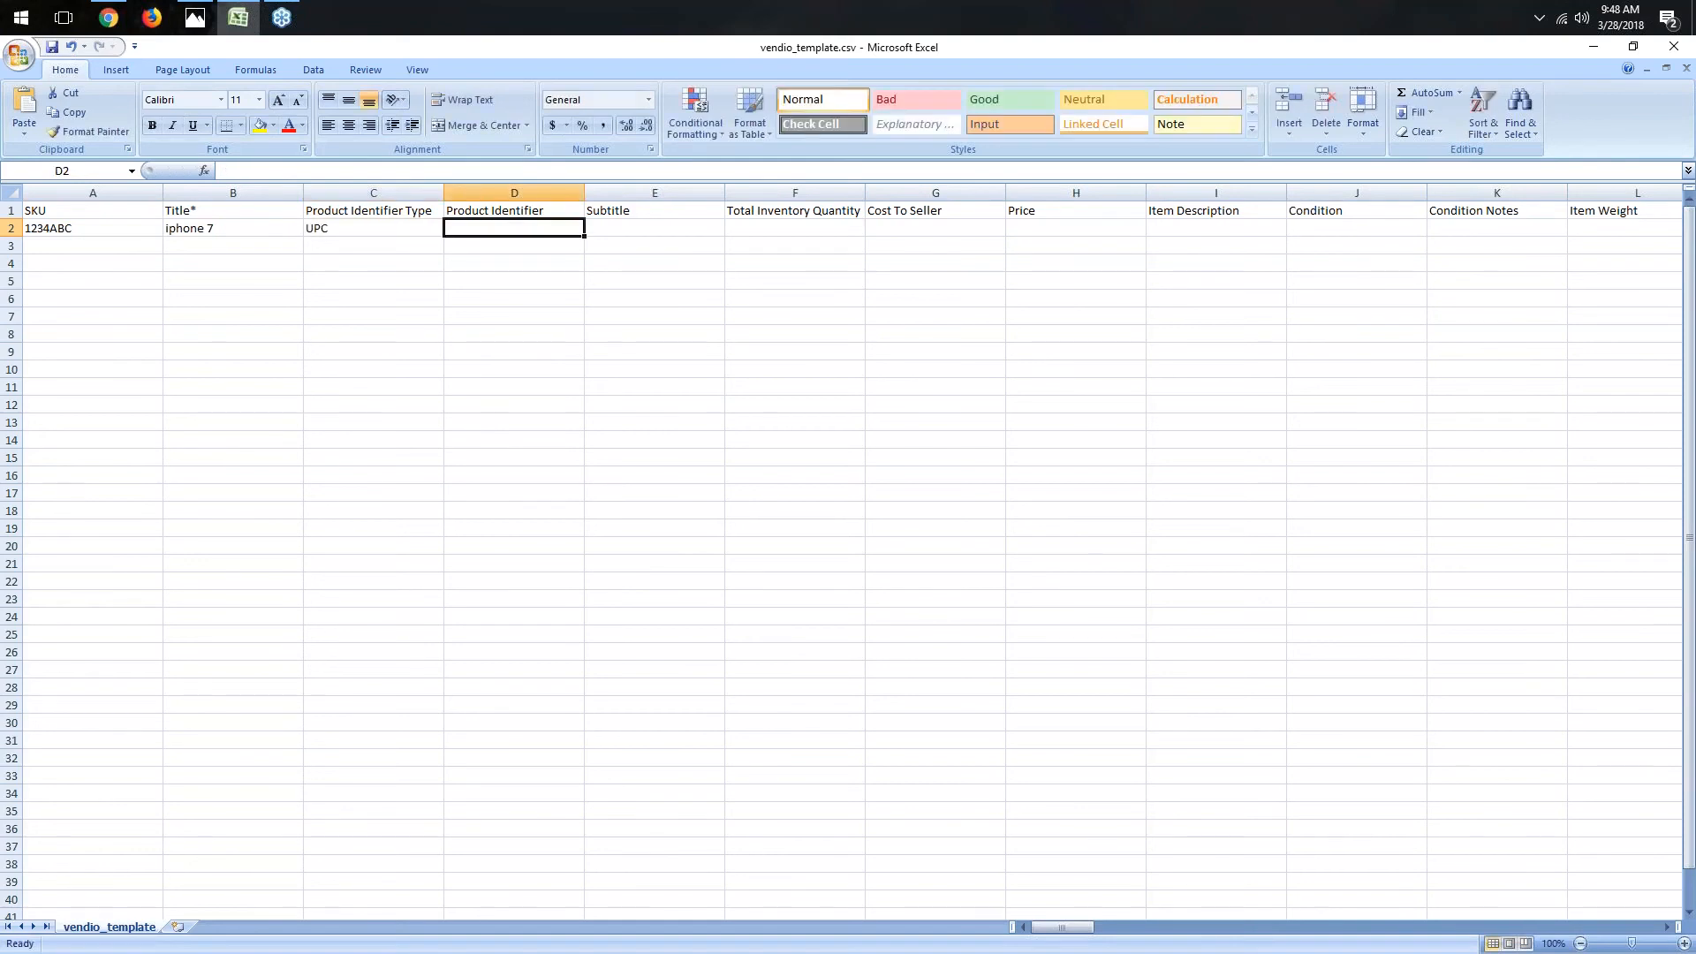
type("123456")
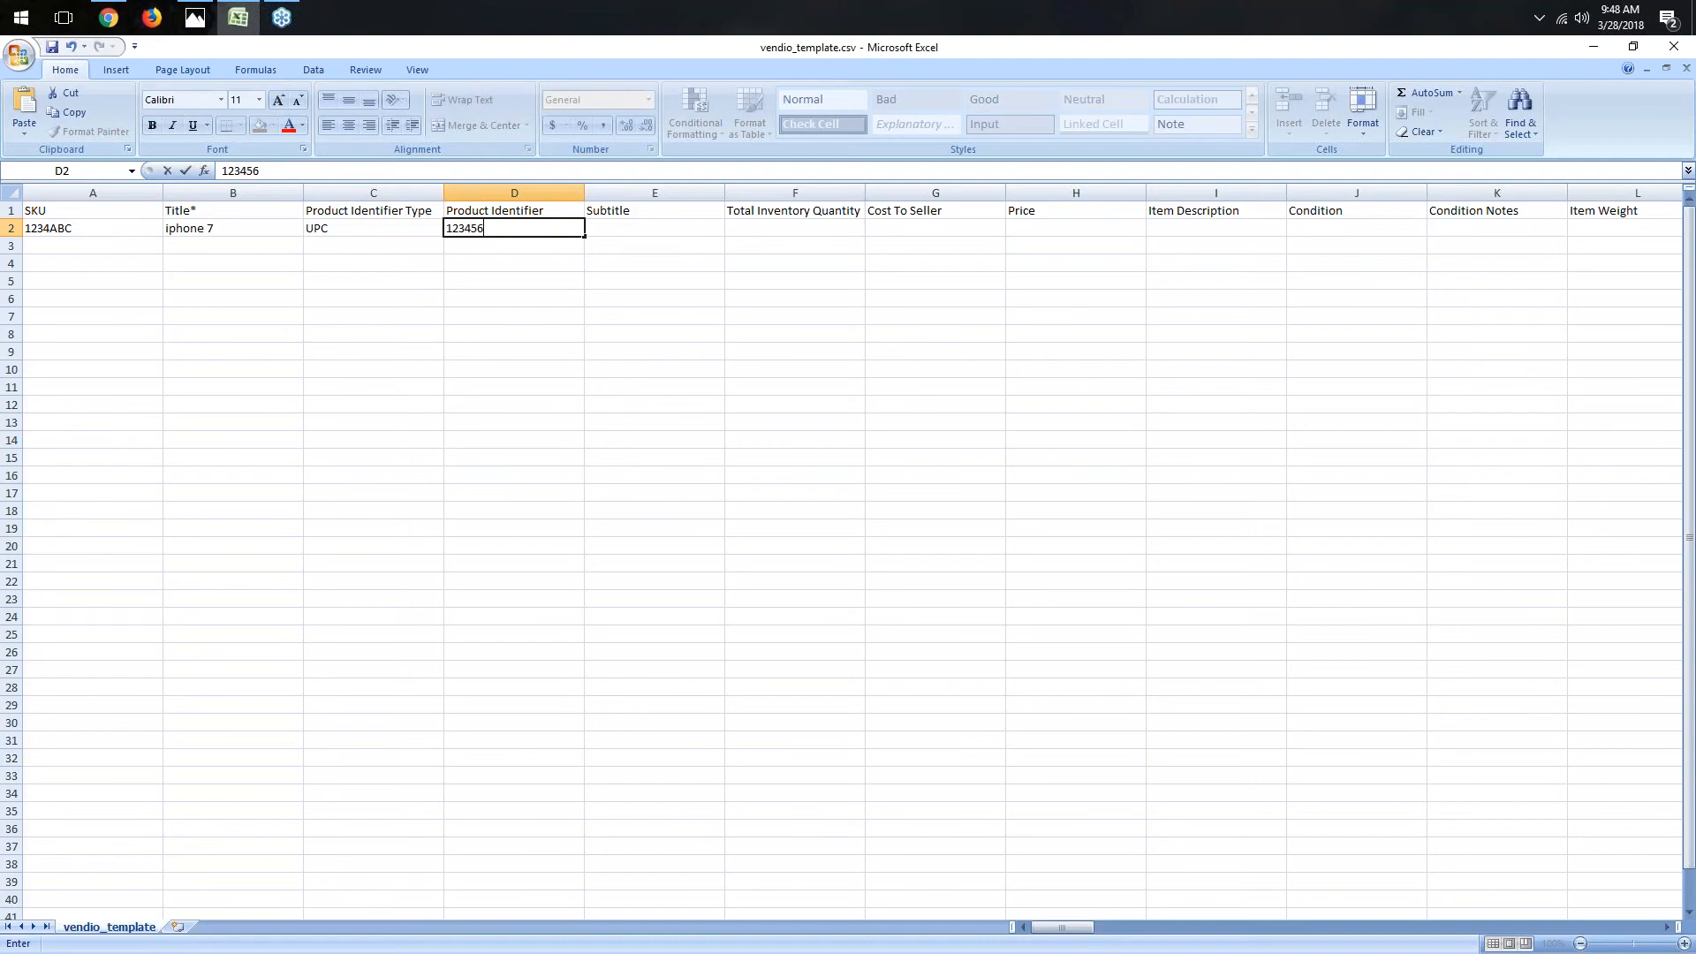
type("789")
key("Tab")
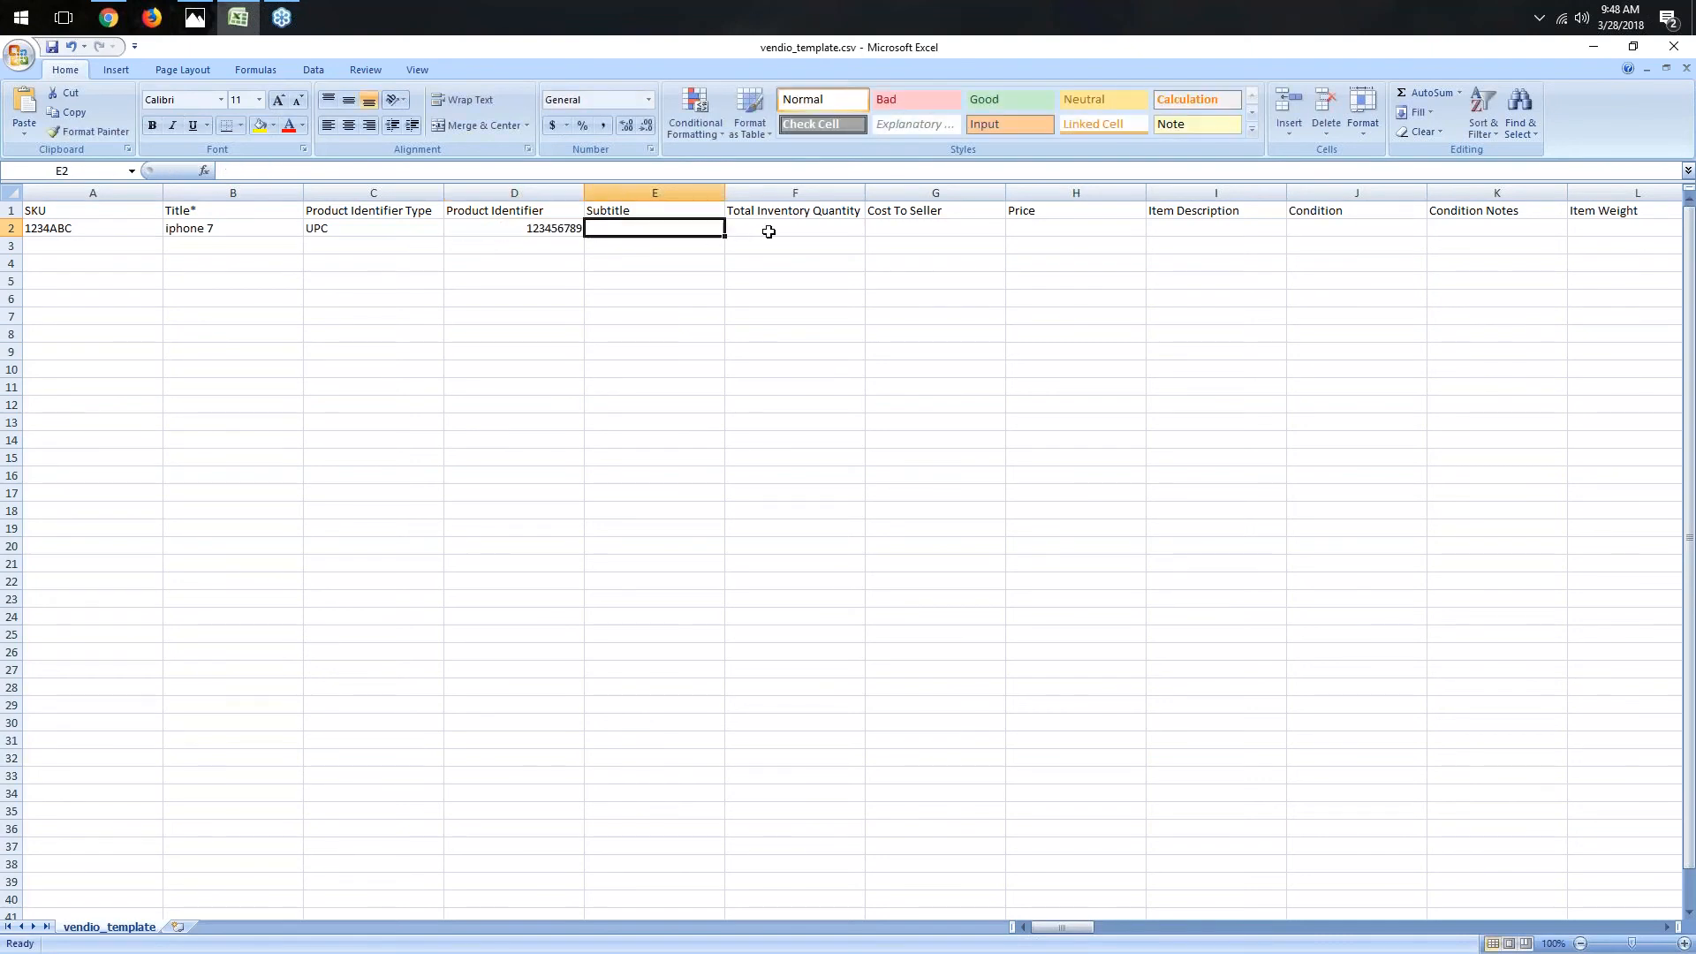
- Enter a total inventory quantity of 10 and a cost to seller of 350.00
left_click(777, 228)
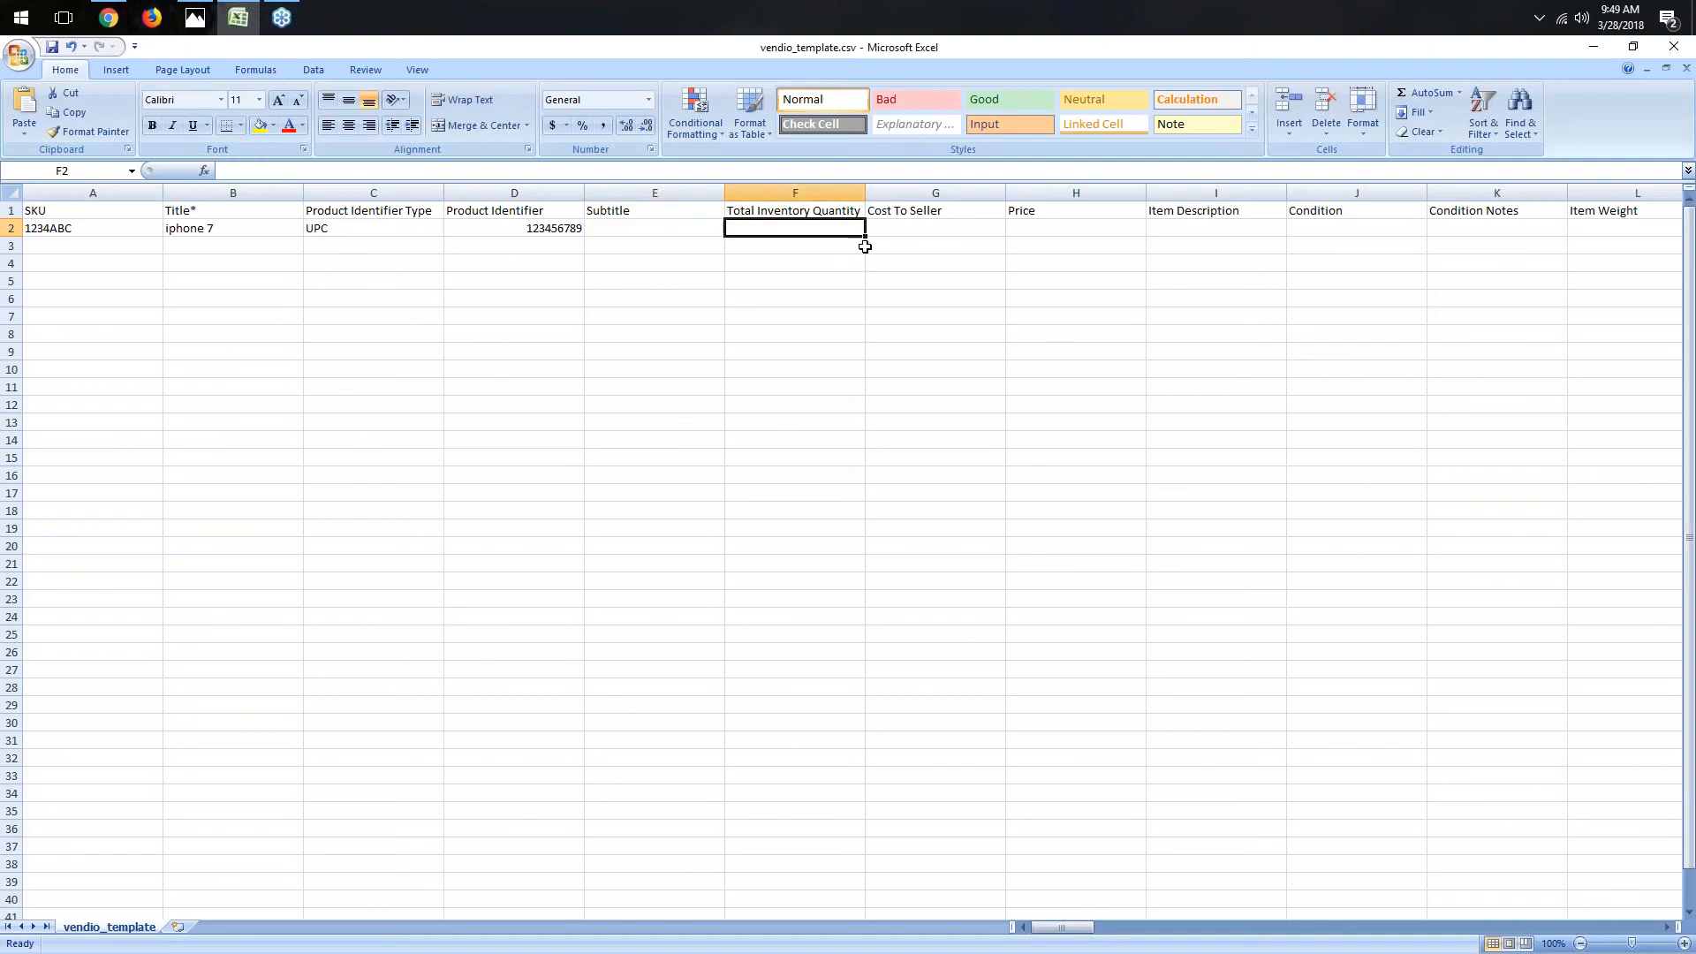
type("10")
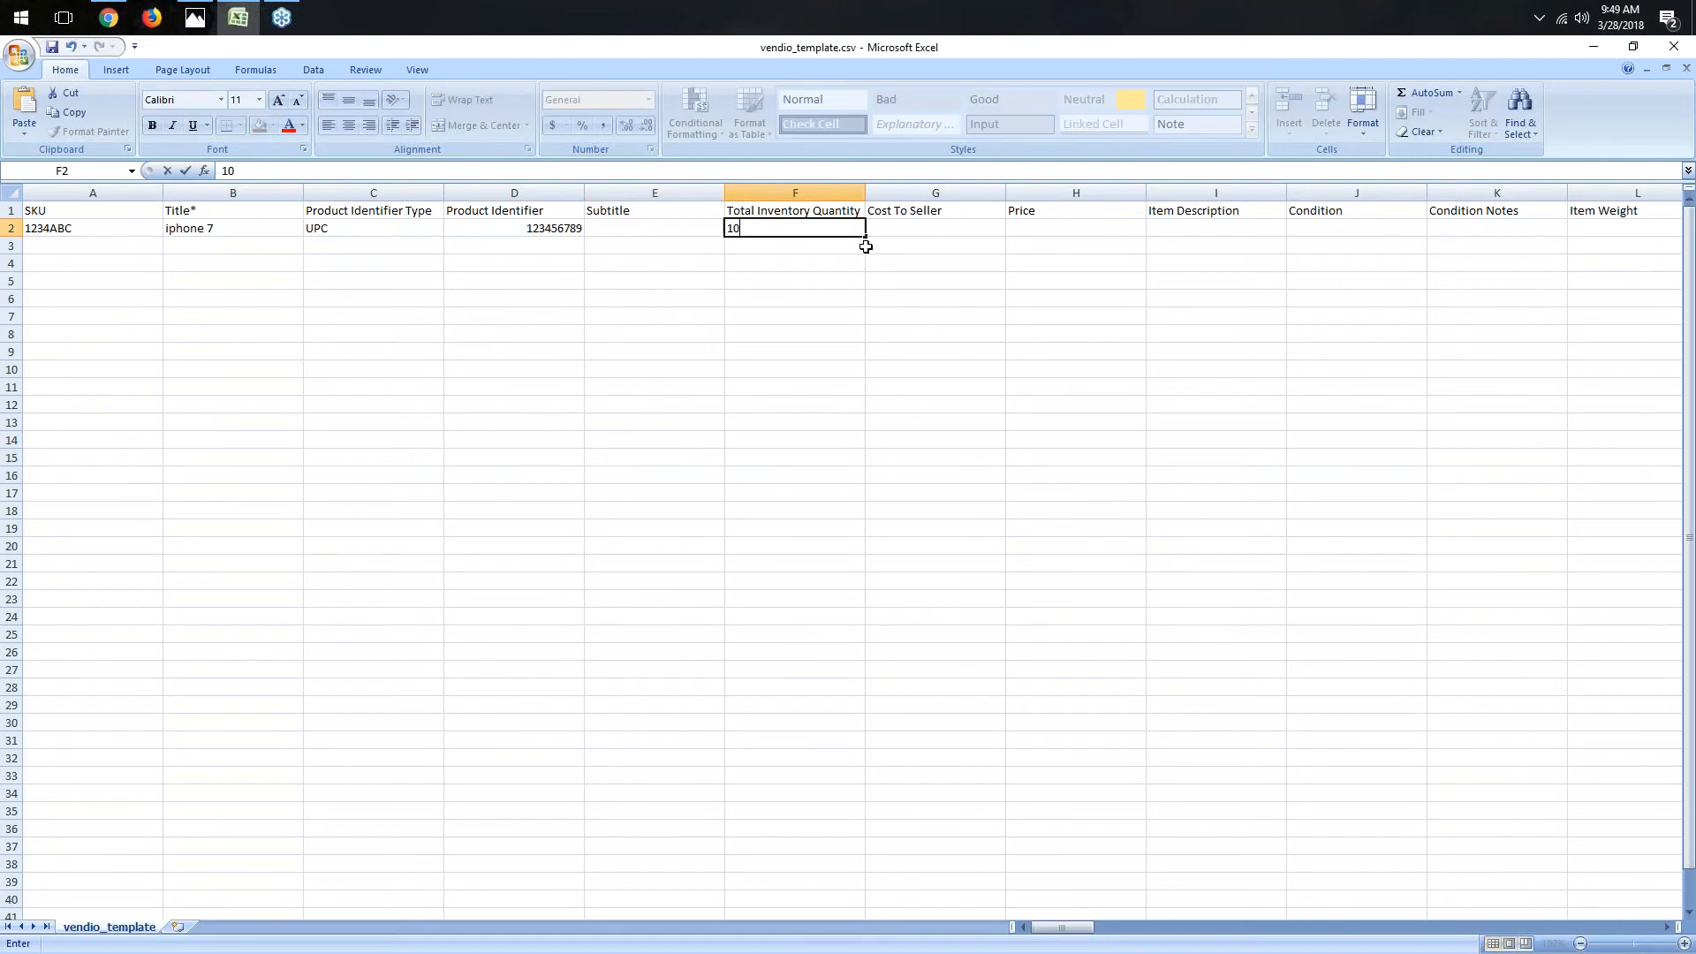
left_click(911, 239)
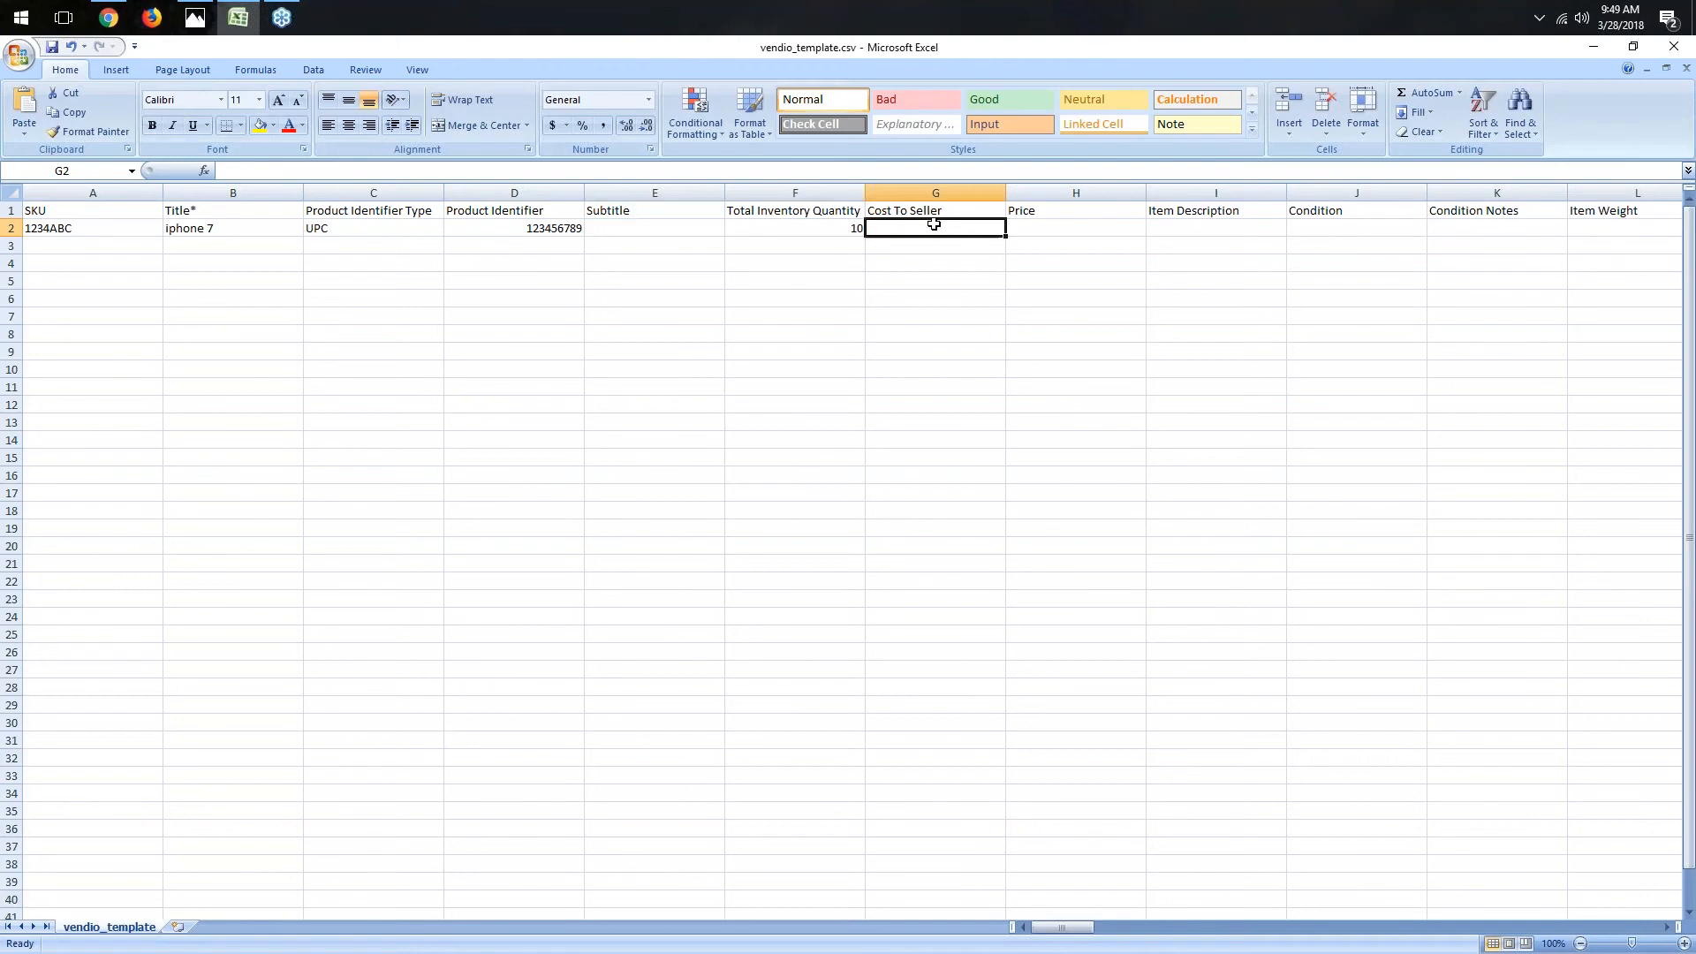
type("350.00")
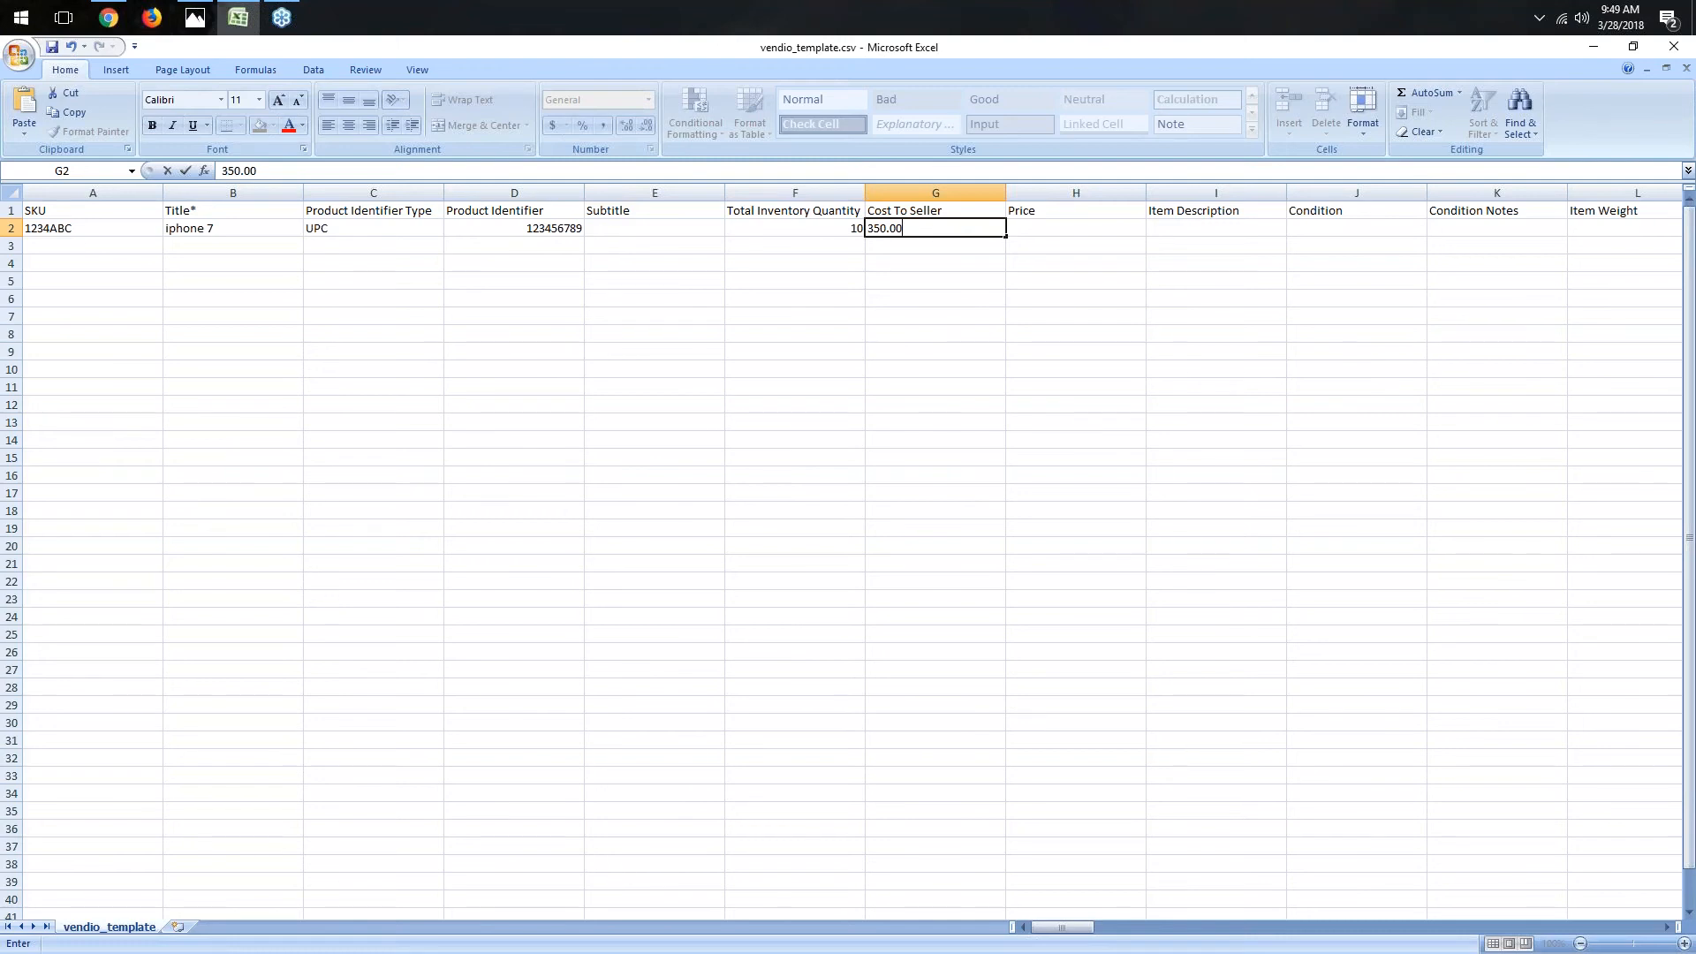
key("Tab")
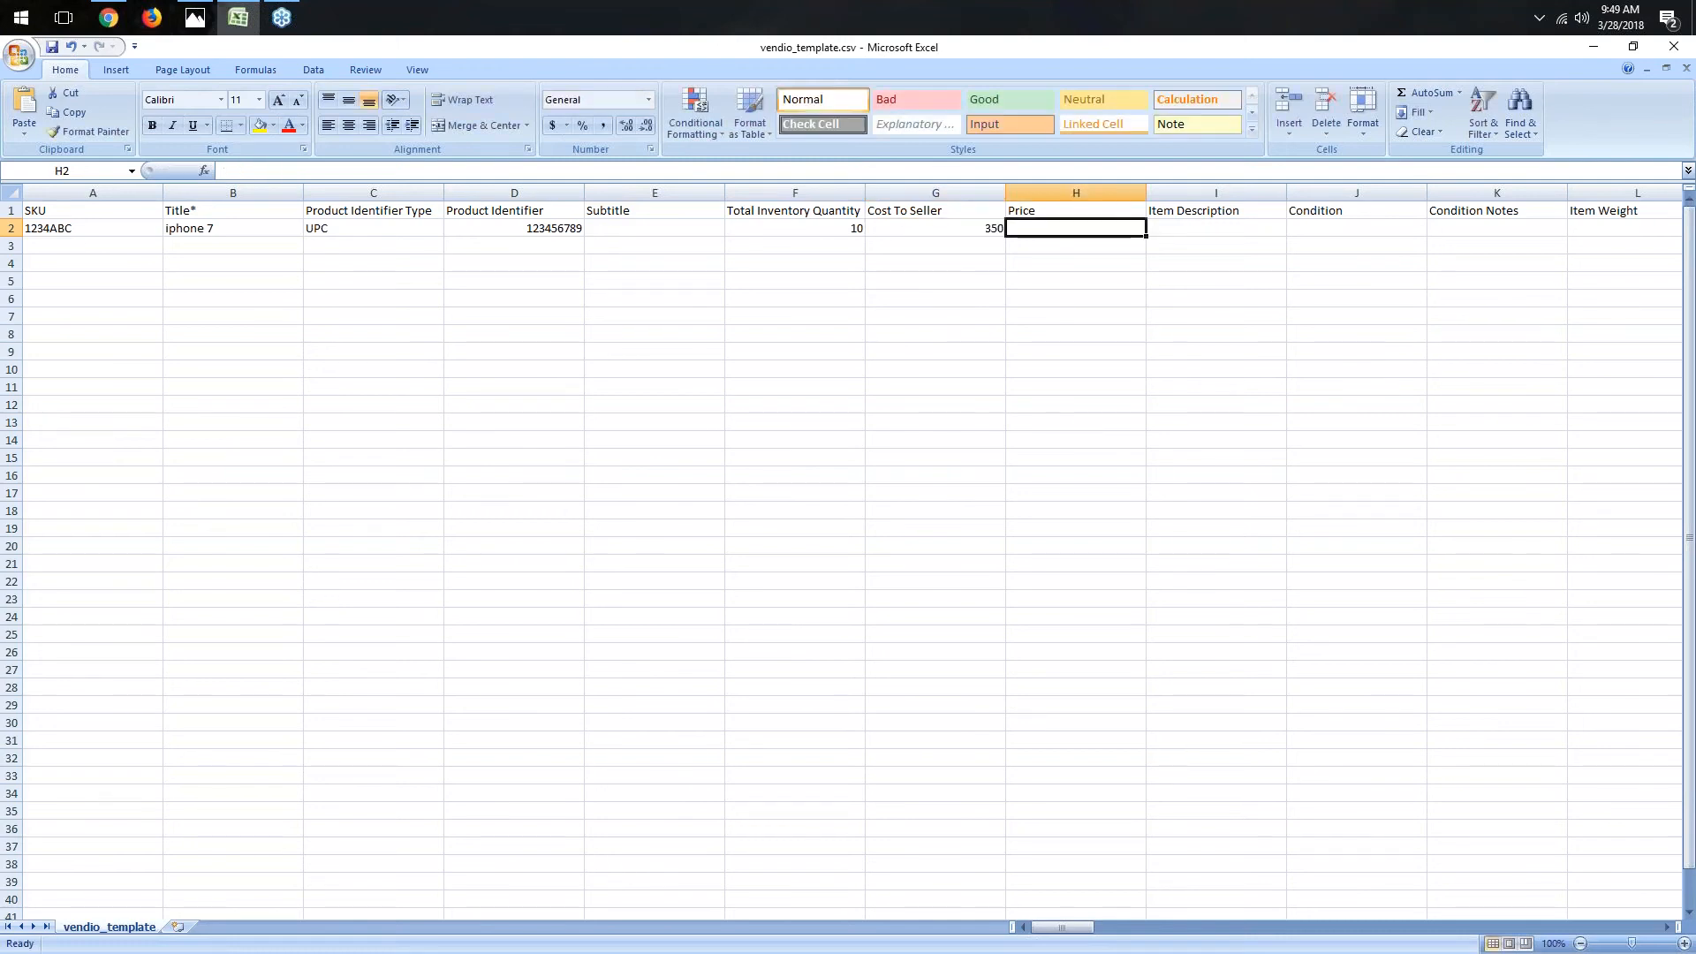
- Enter the item's price as 550.00
type("550.00")
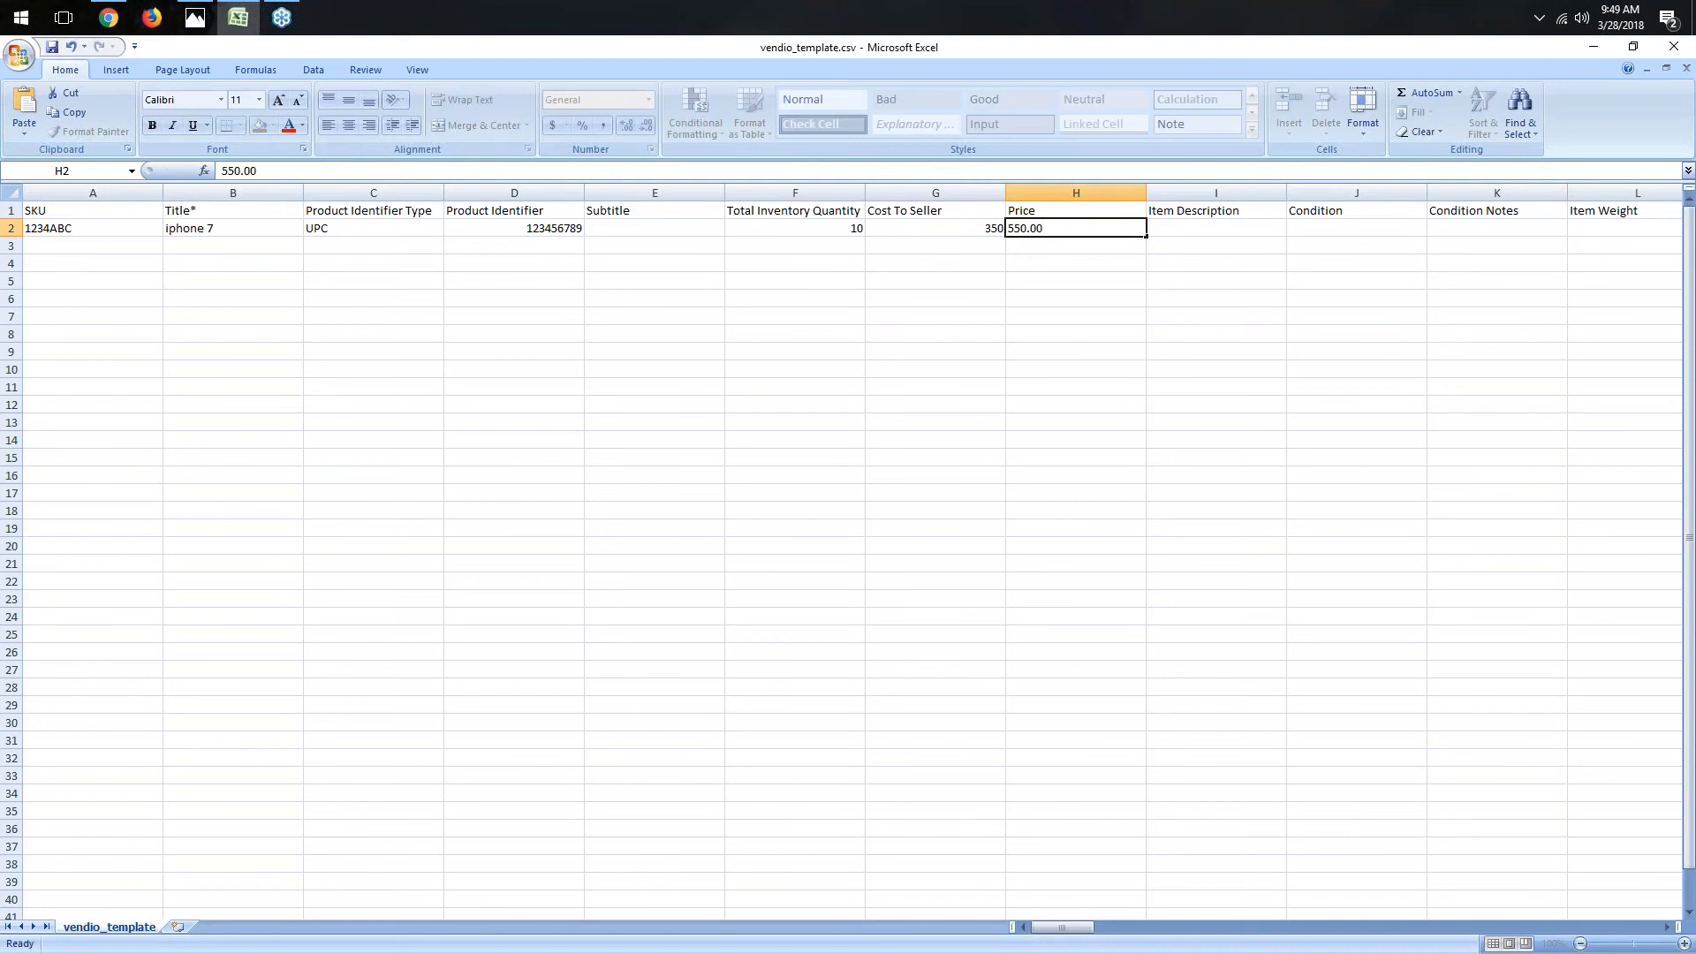
key("Tab")
- Enter the item description "This is an iphone." and set the condition to New
type("This ")
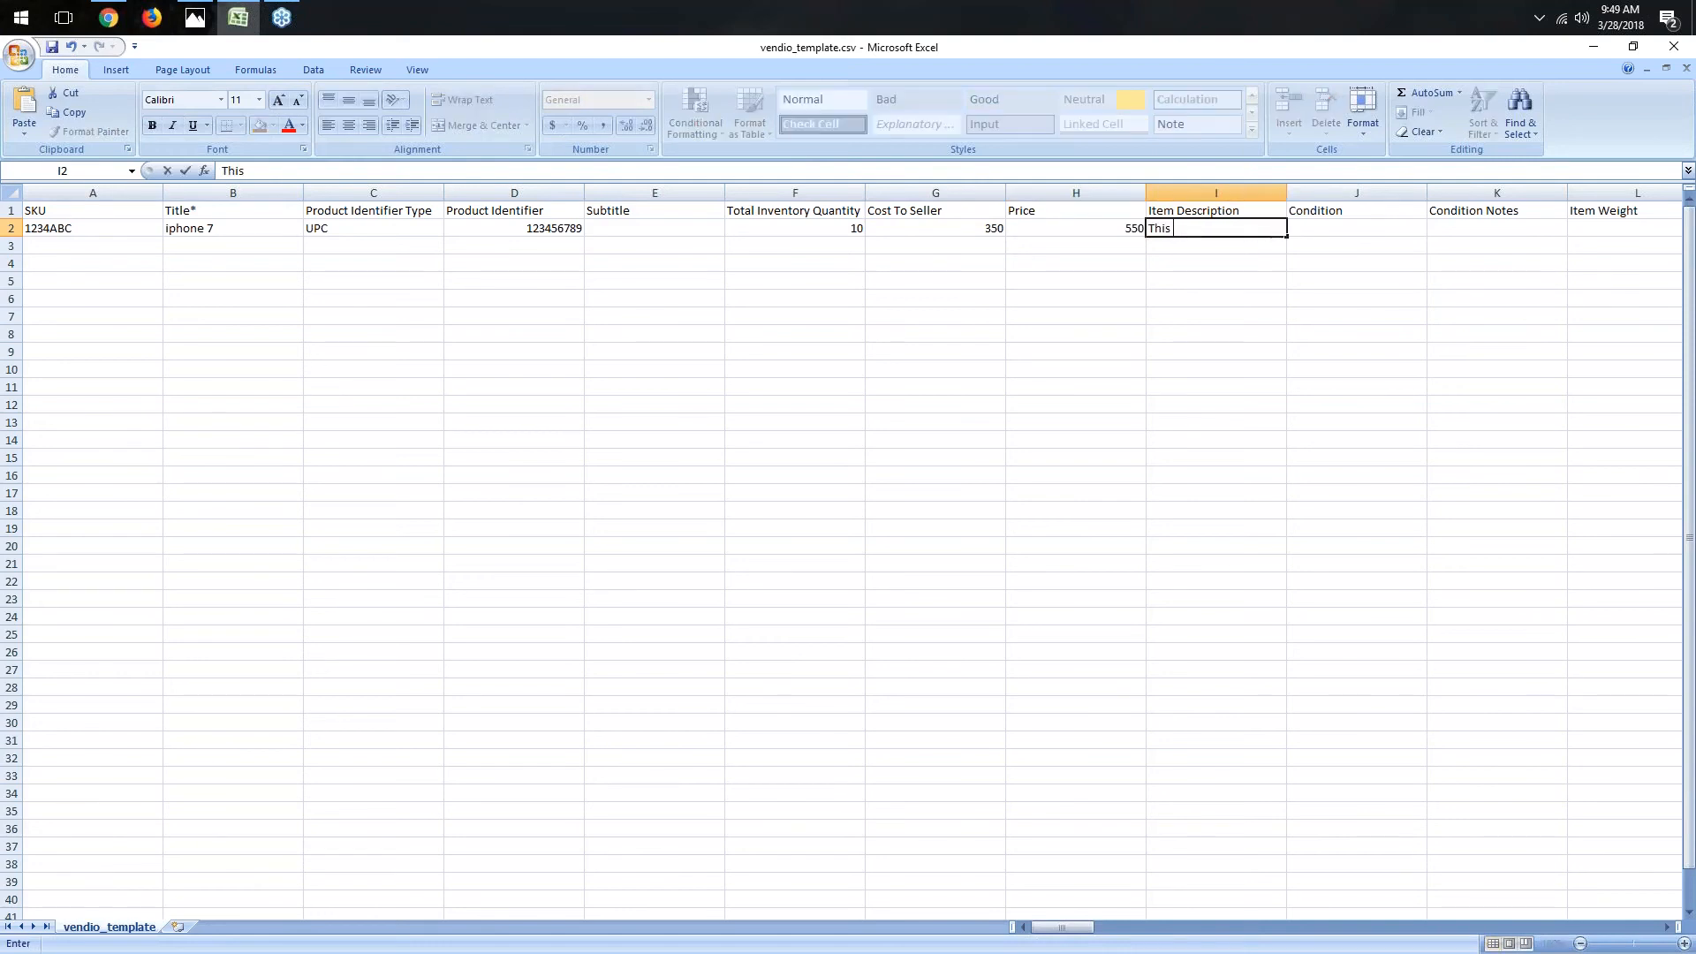
type("is an iphone.")
key("Tab")
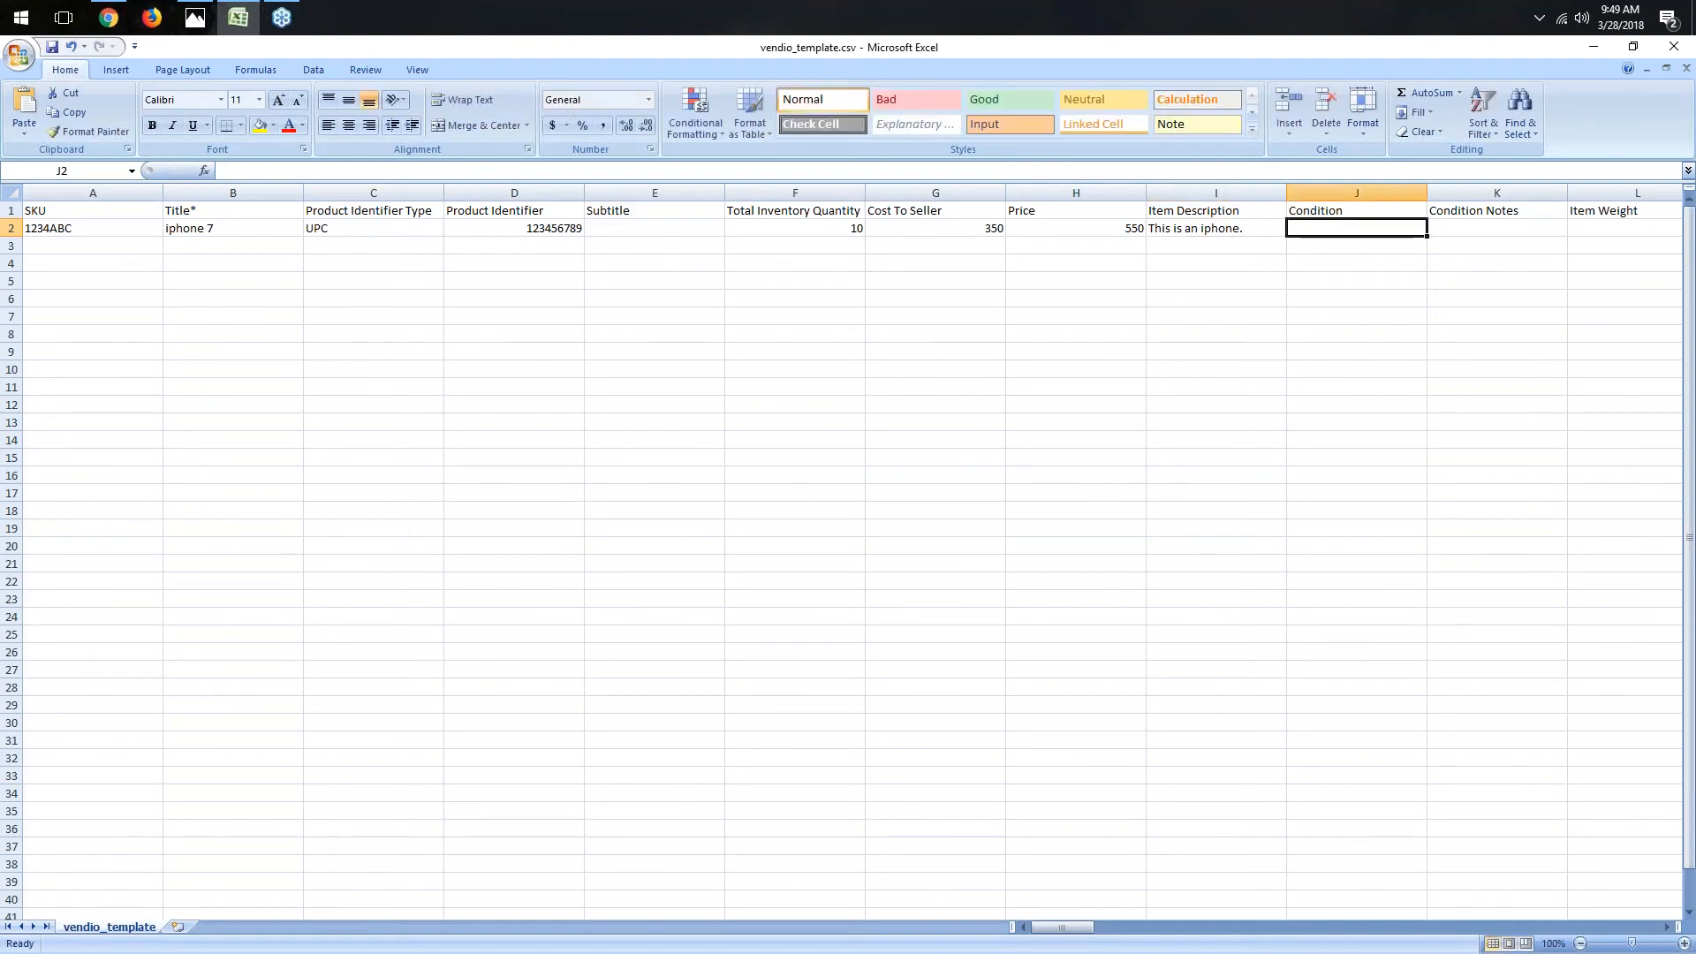
type("New")
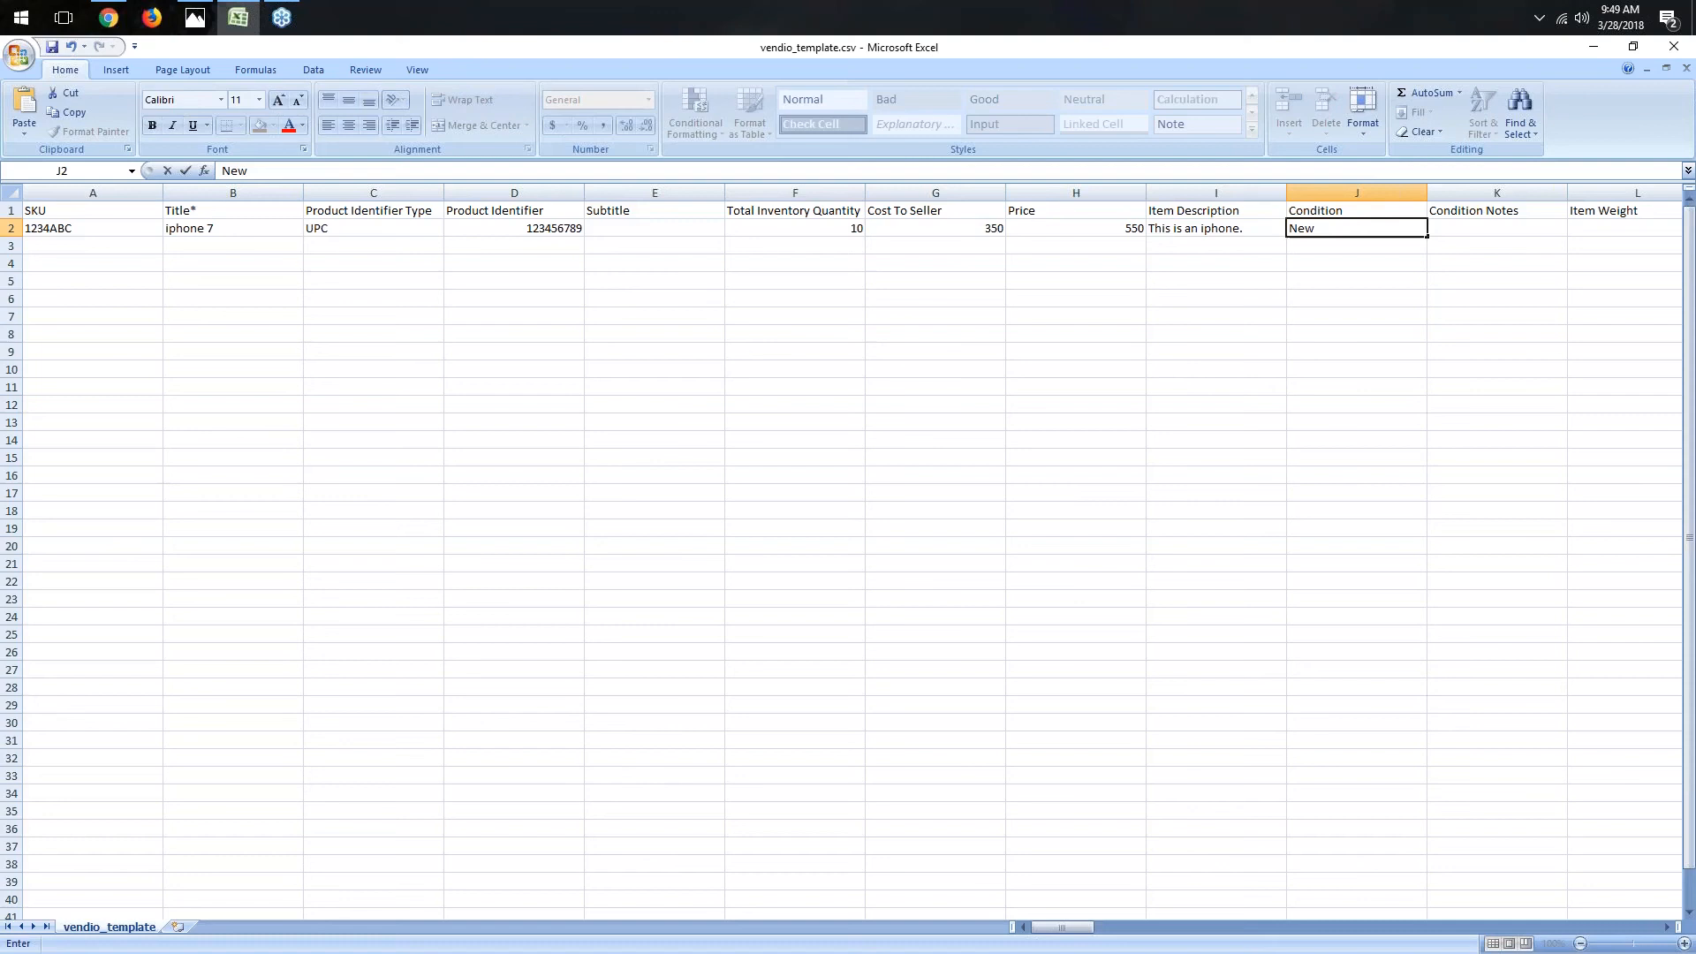
key("Tab")
- Set the item weight to 5 and the shipping weight to 10
left_click_drag(1090, 927, 1128, 938)
left_click(677, 226)
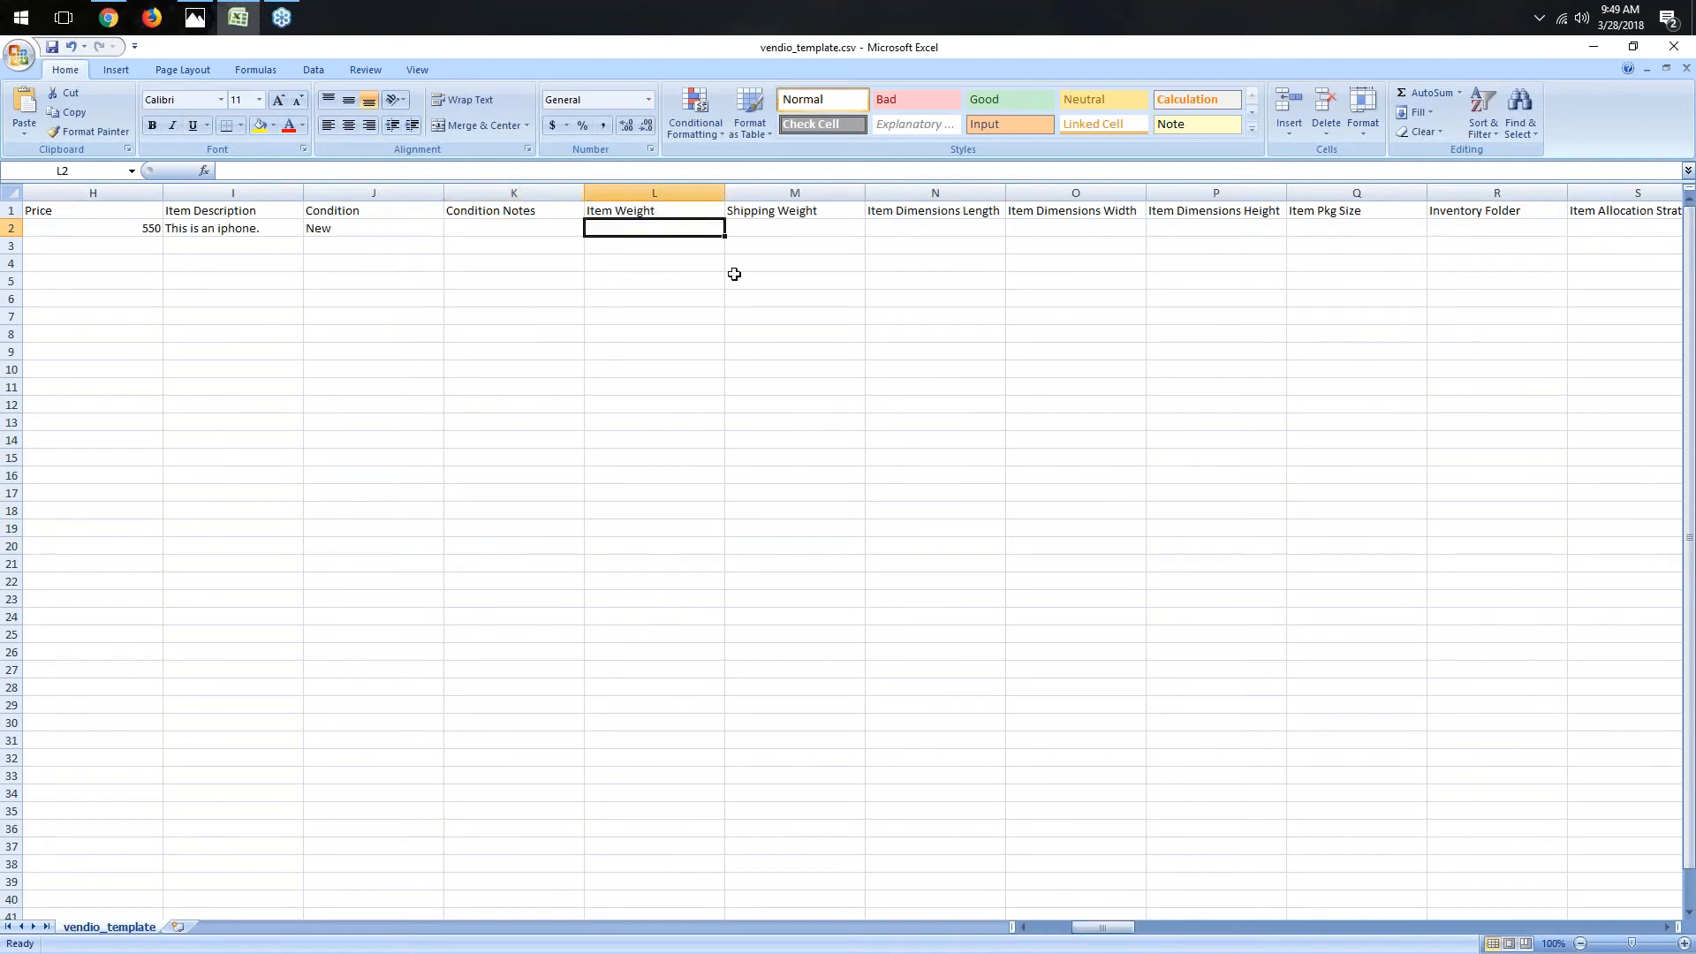
type("5")
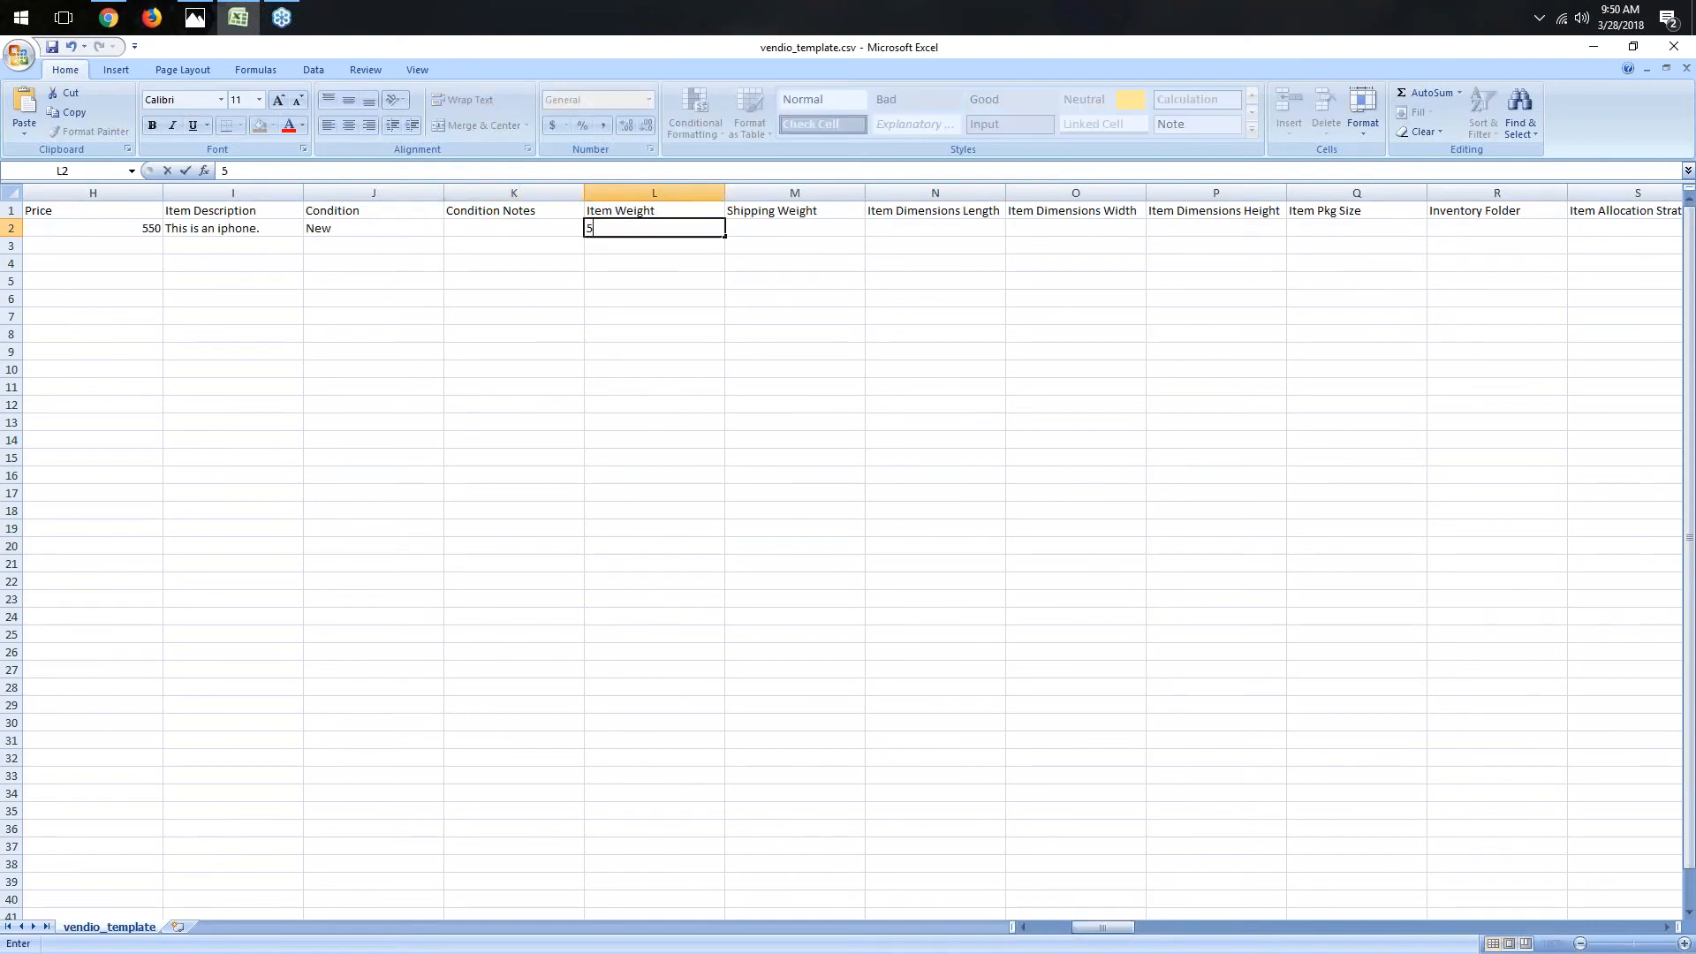
key("Tab")
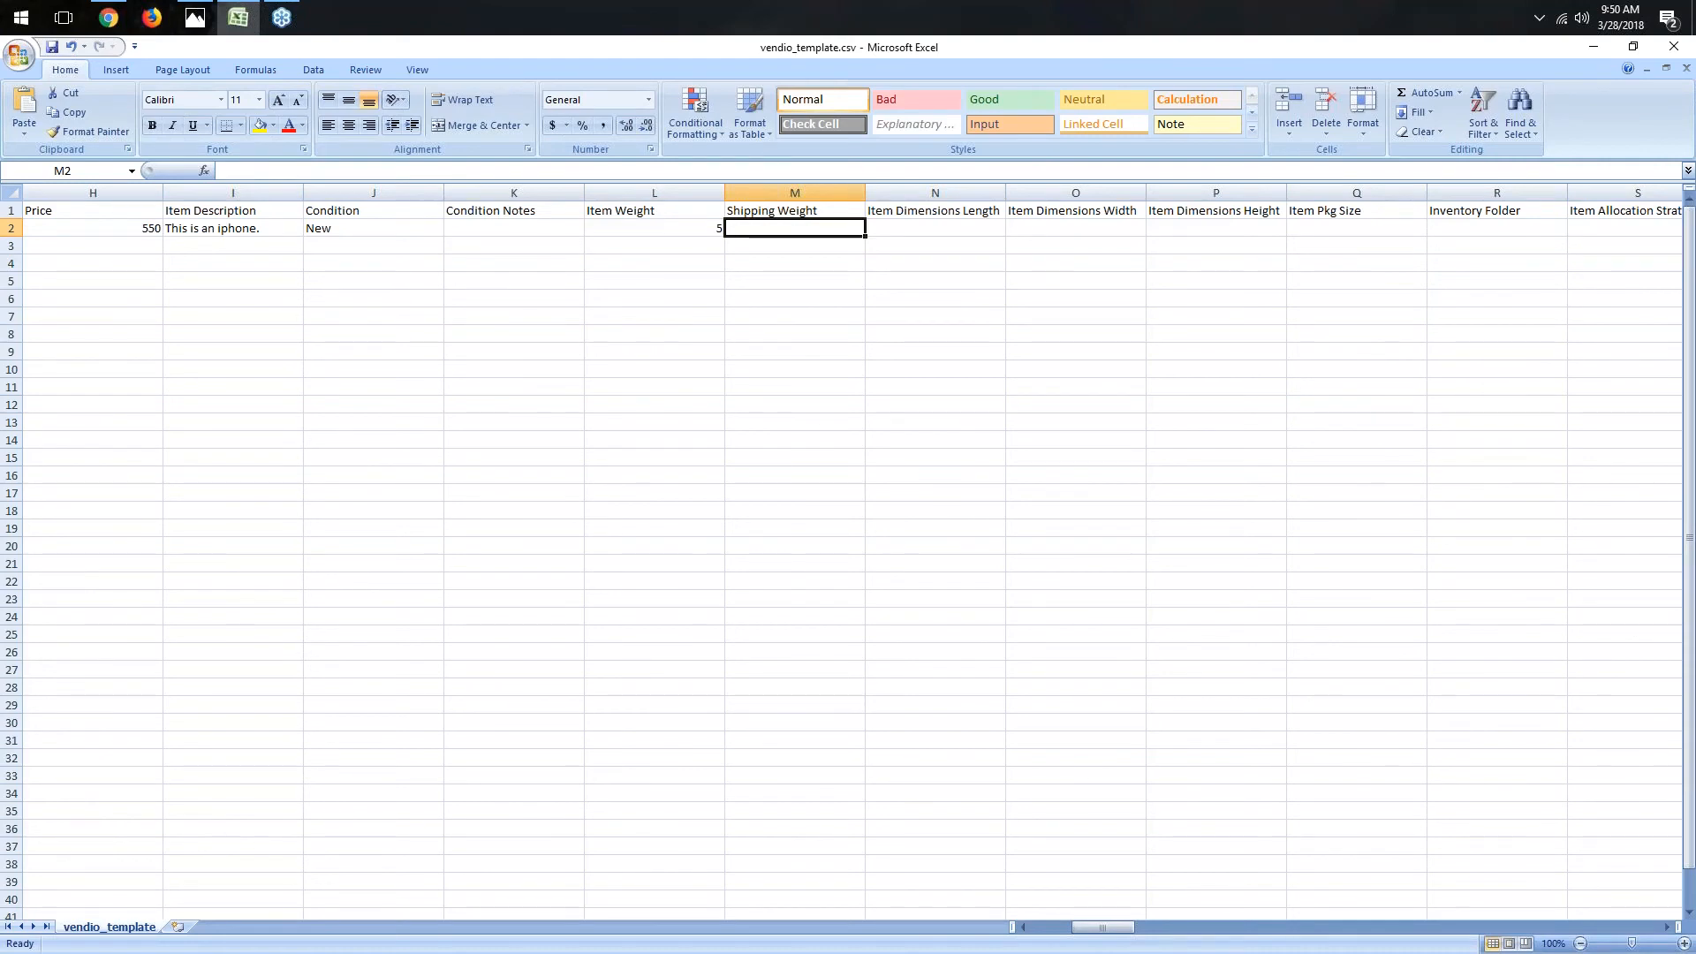
type("10")
key("Tab")
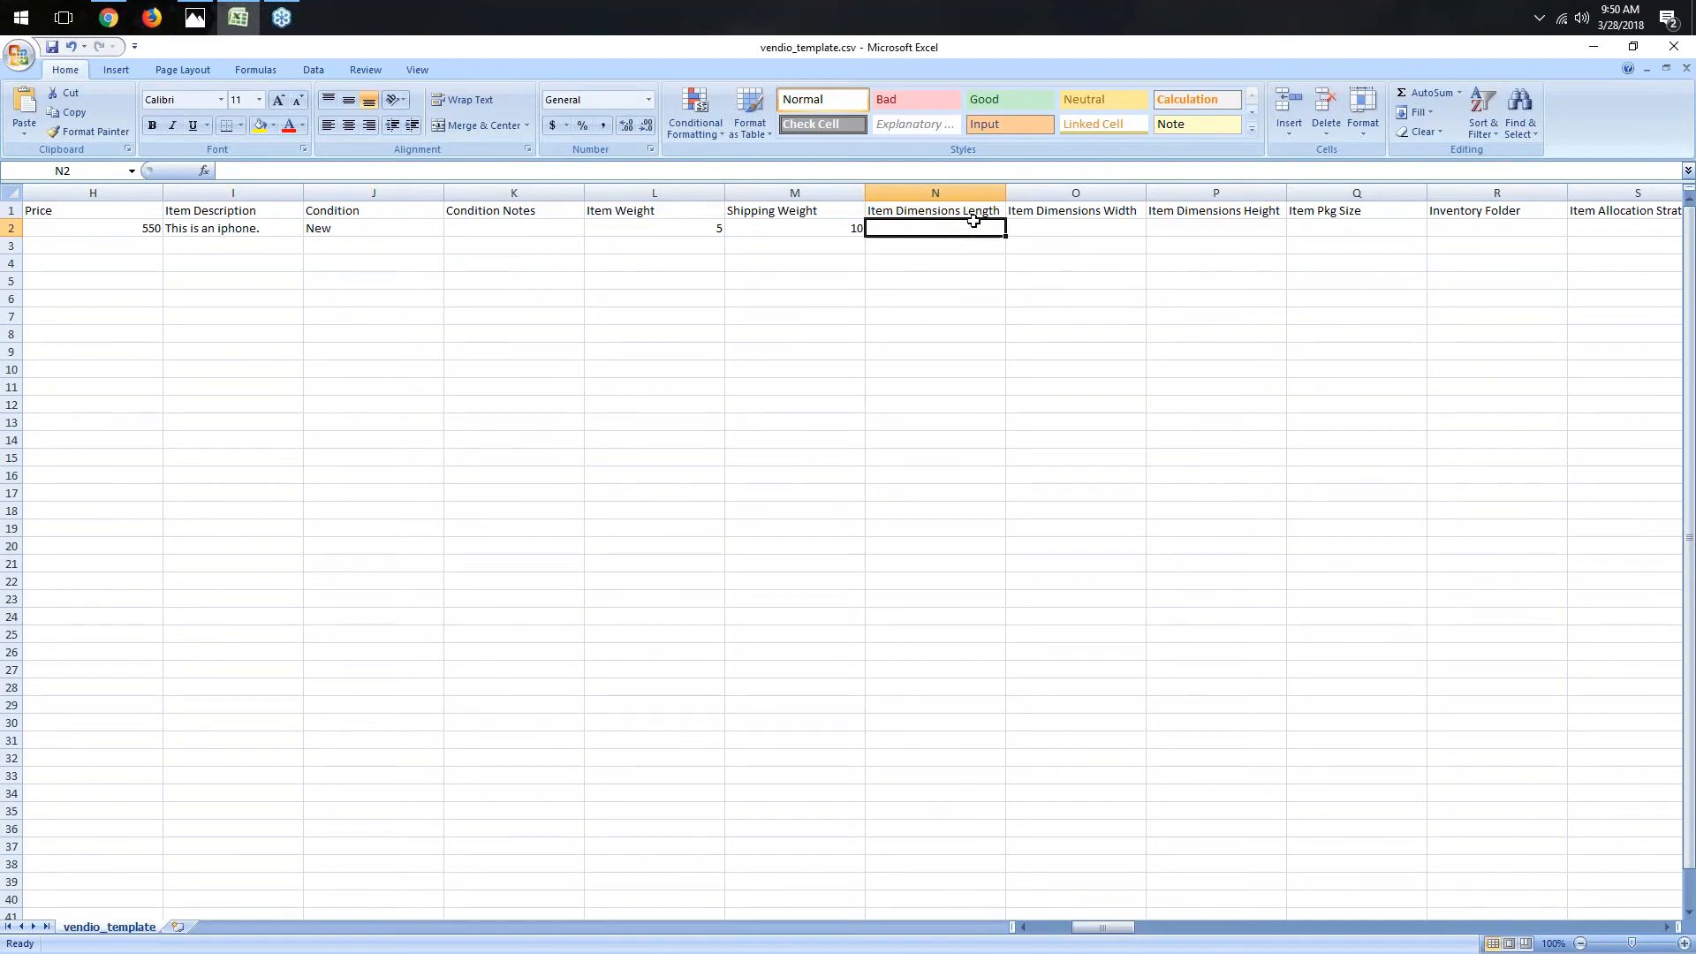
- Set the item dimensions to length 7, width 3 and height 5
type("5")
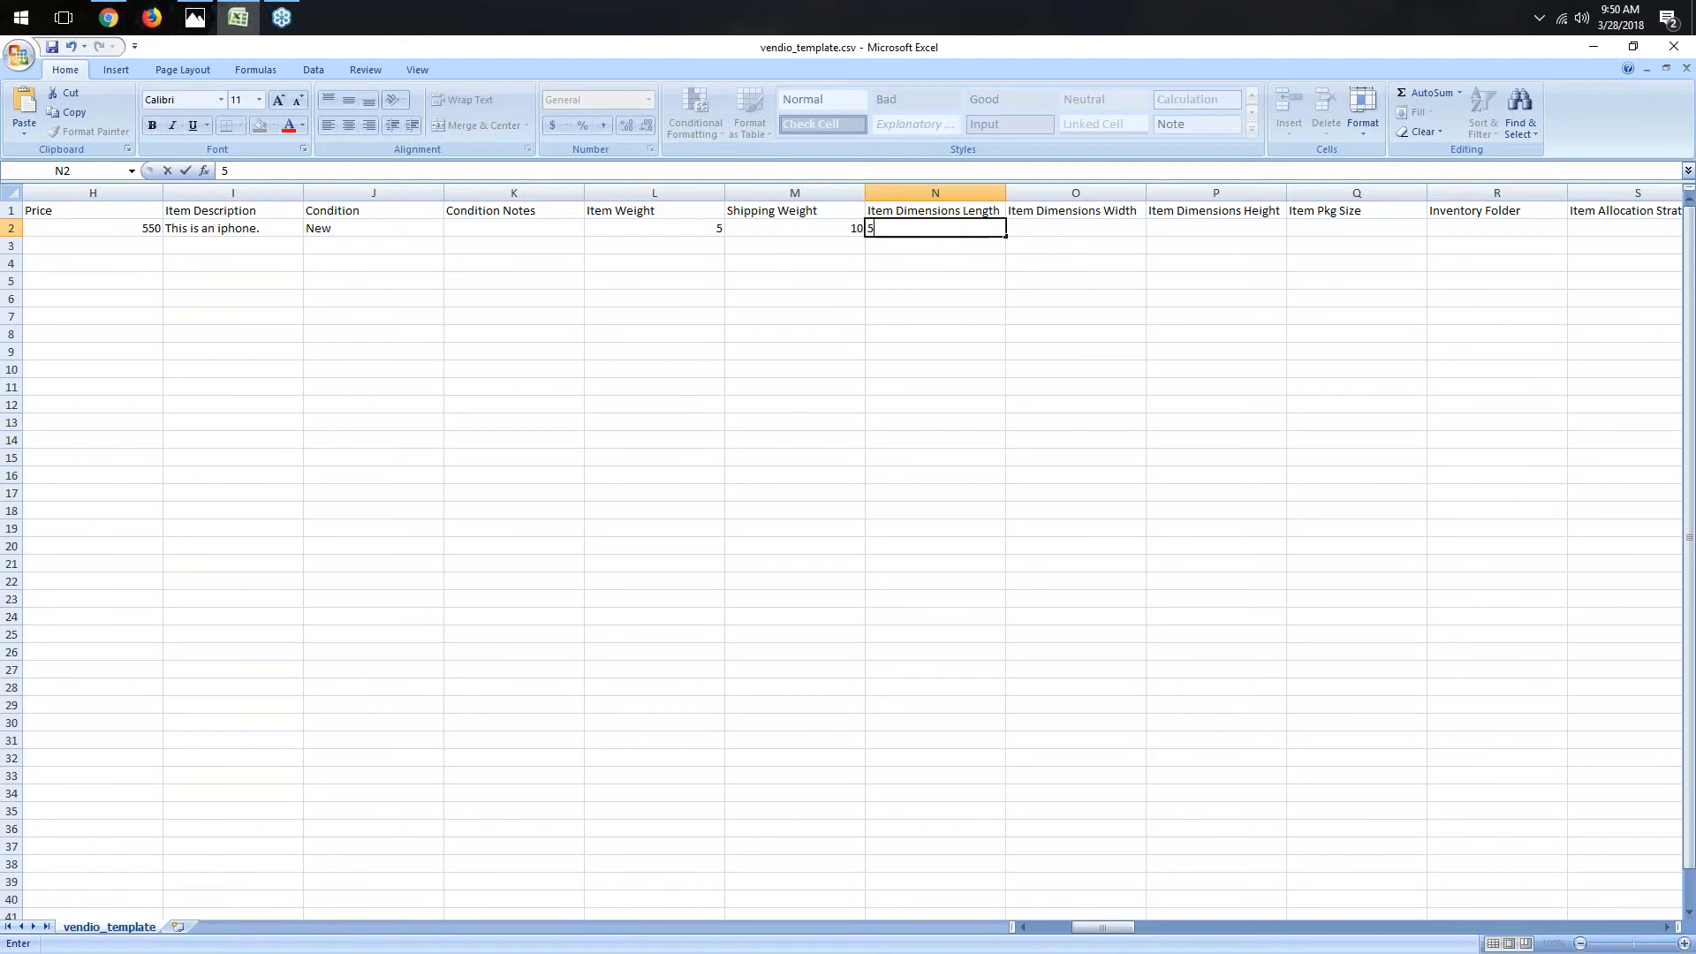
key("Tab")
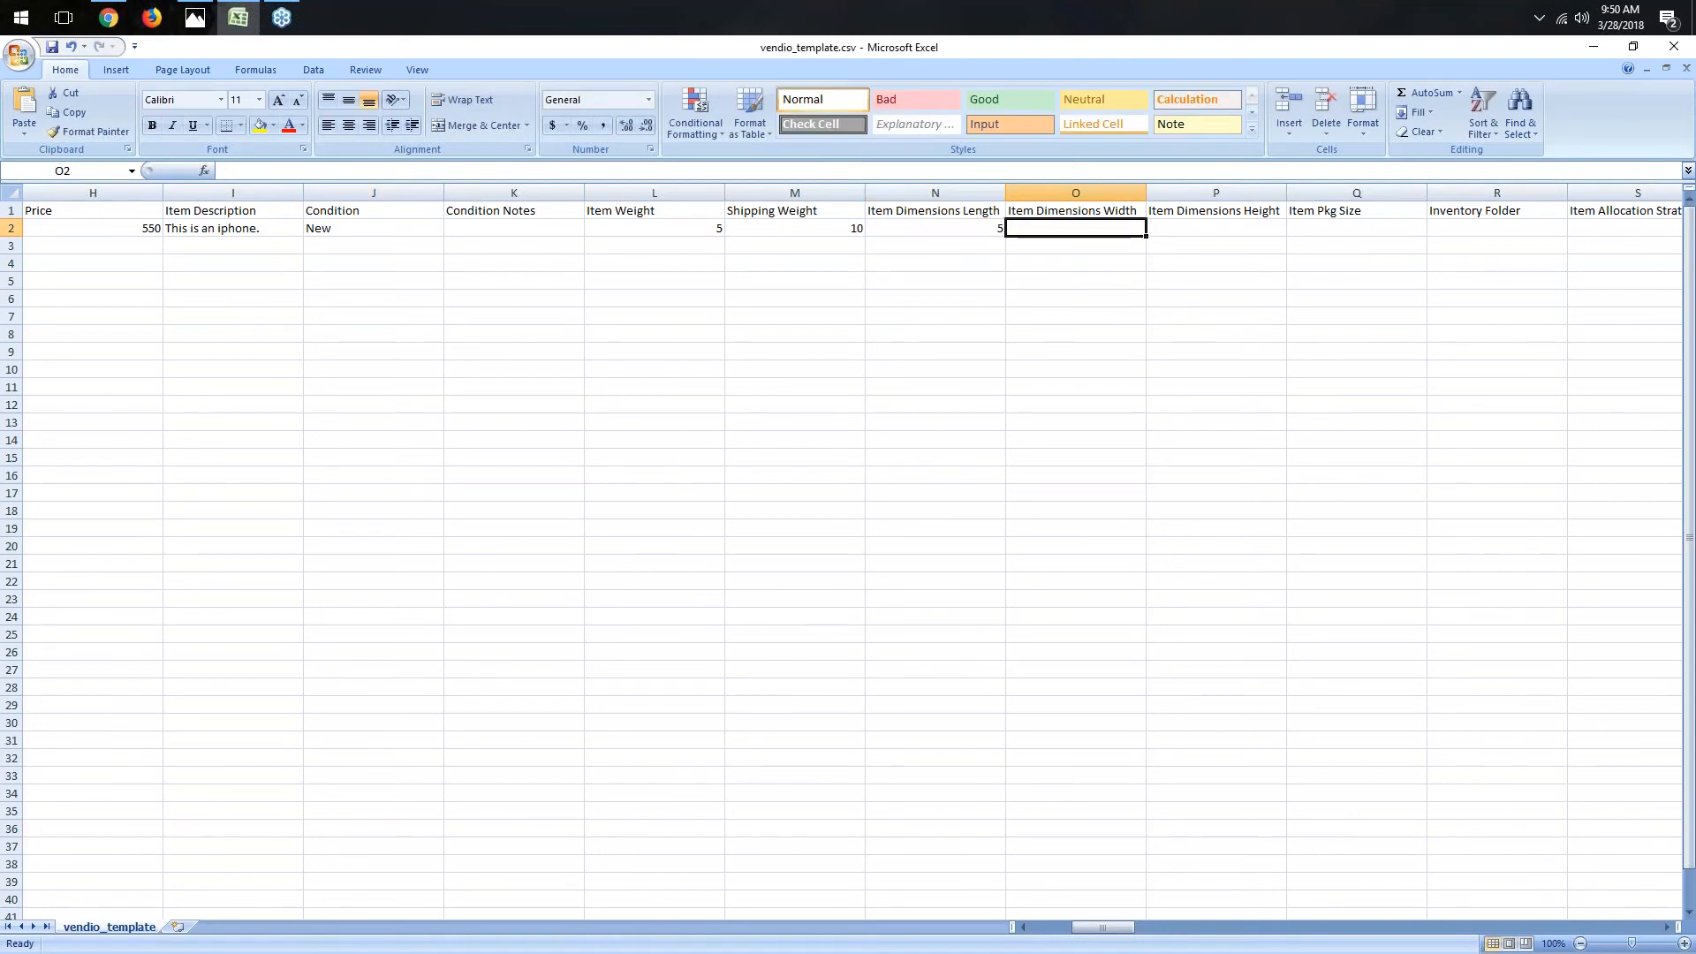
left_click(962, 234)
type("7")
key("Tab")
type("3")
key("Tab")
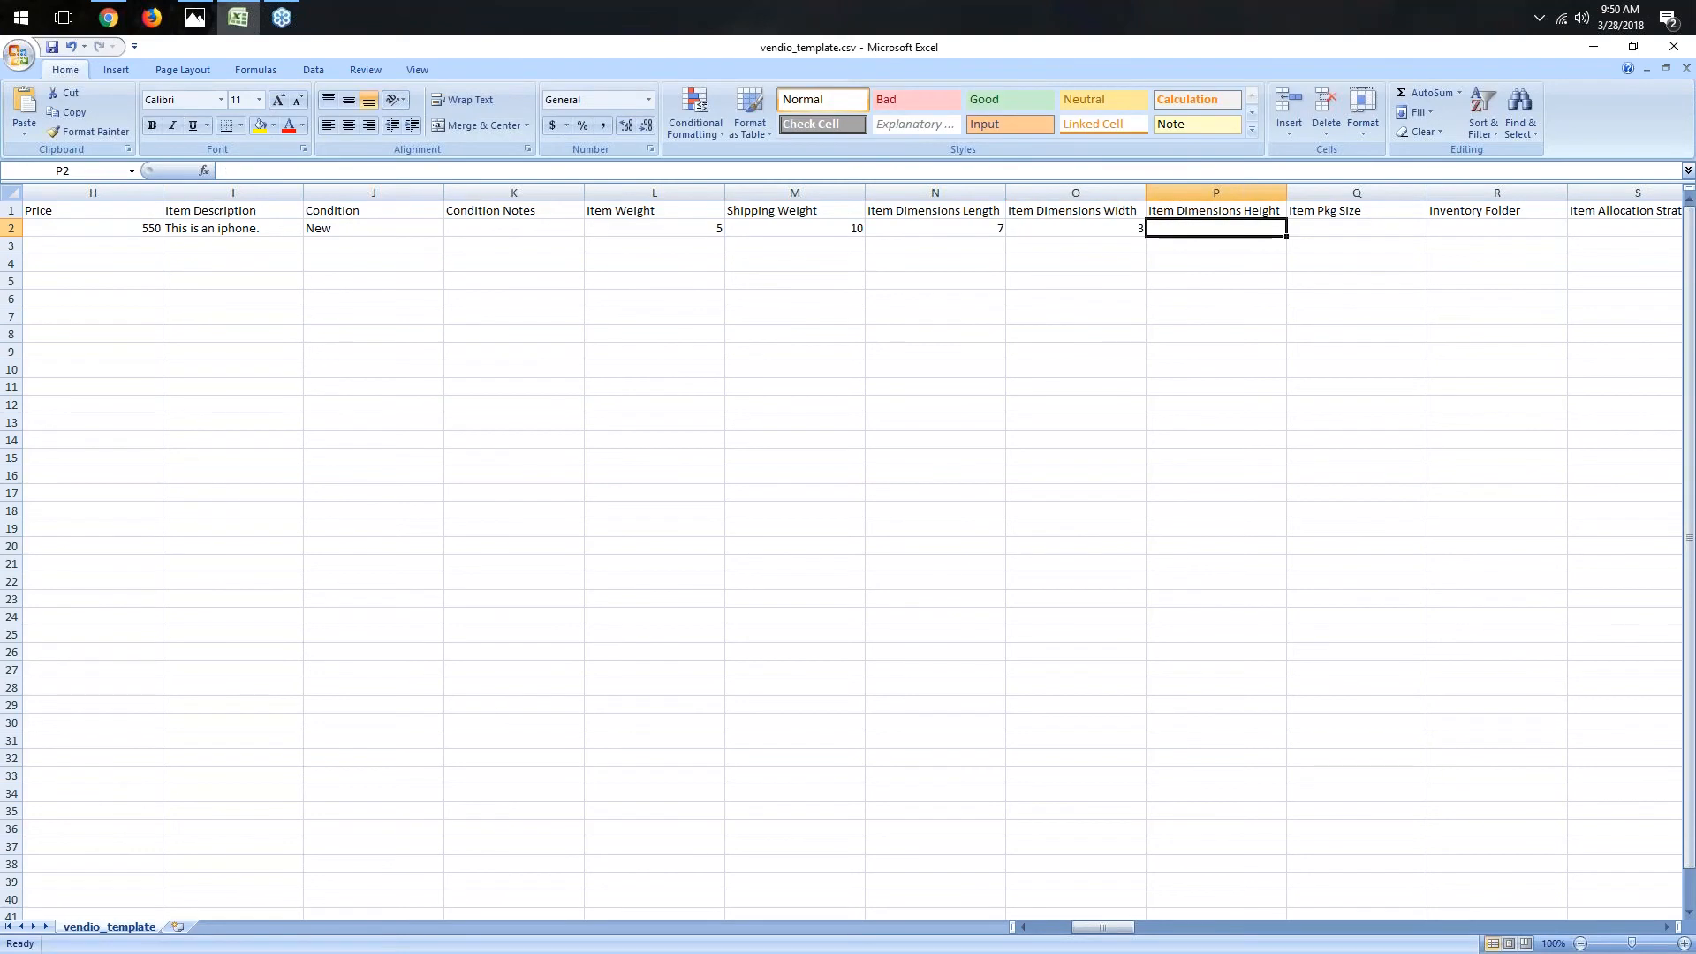
type("5")
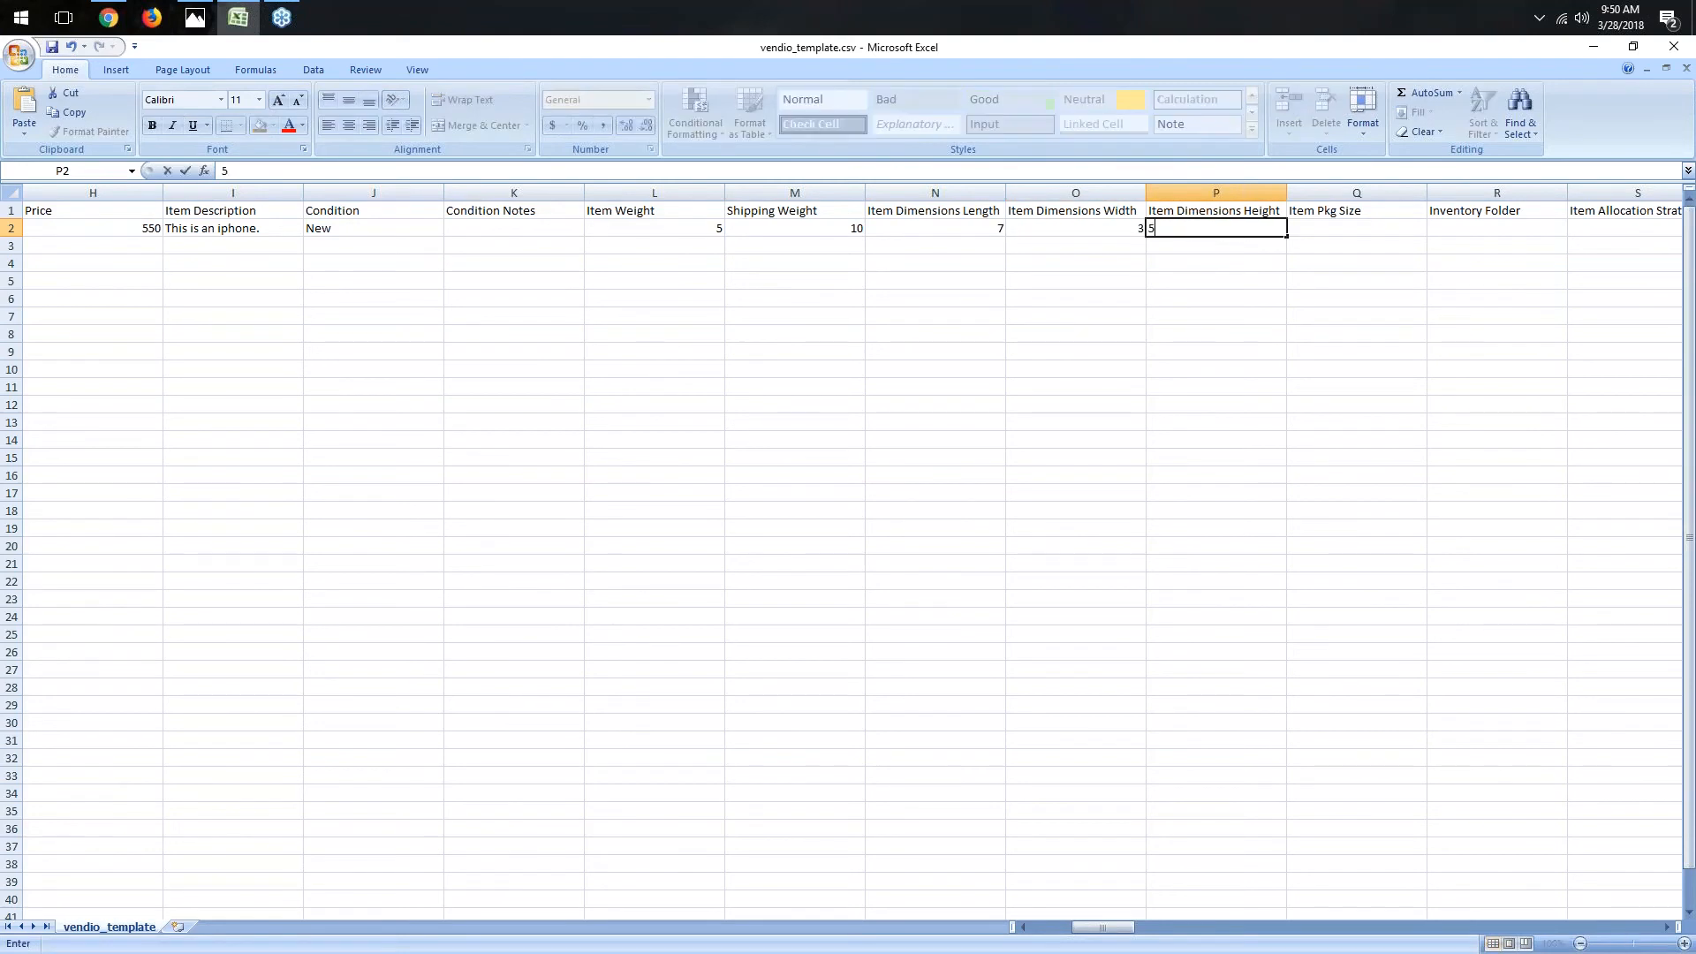
key("Tab")
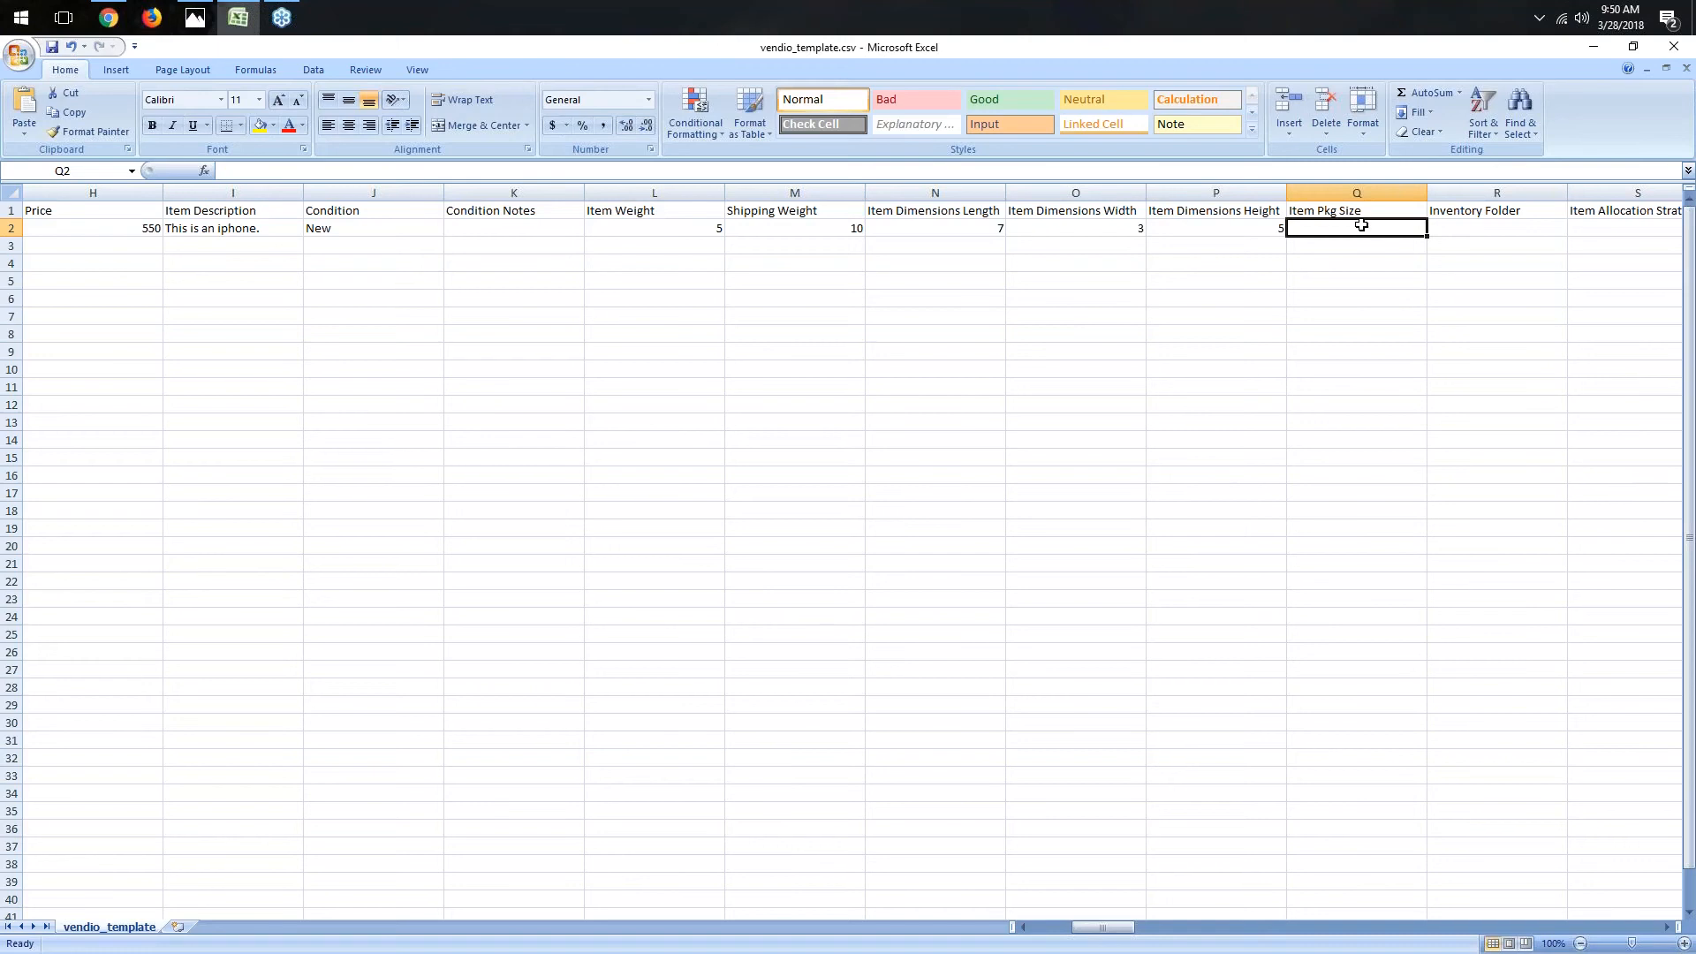
- Set the inventory folder to Phones and the item allocation strategy to Shared
left_click(1474, 227)
left_click_drag(1109, 930, 1157, 935)
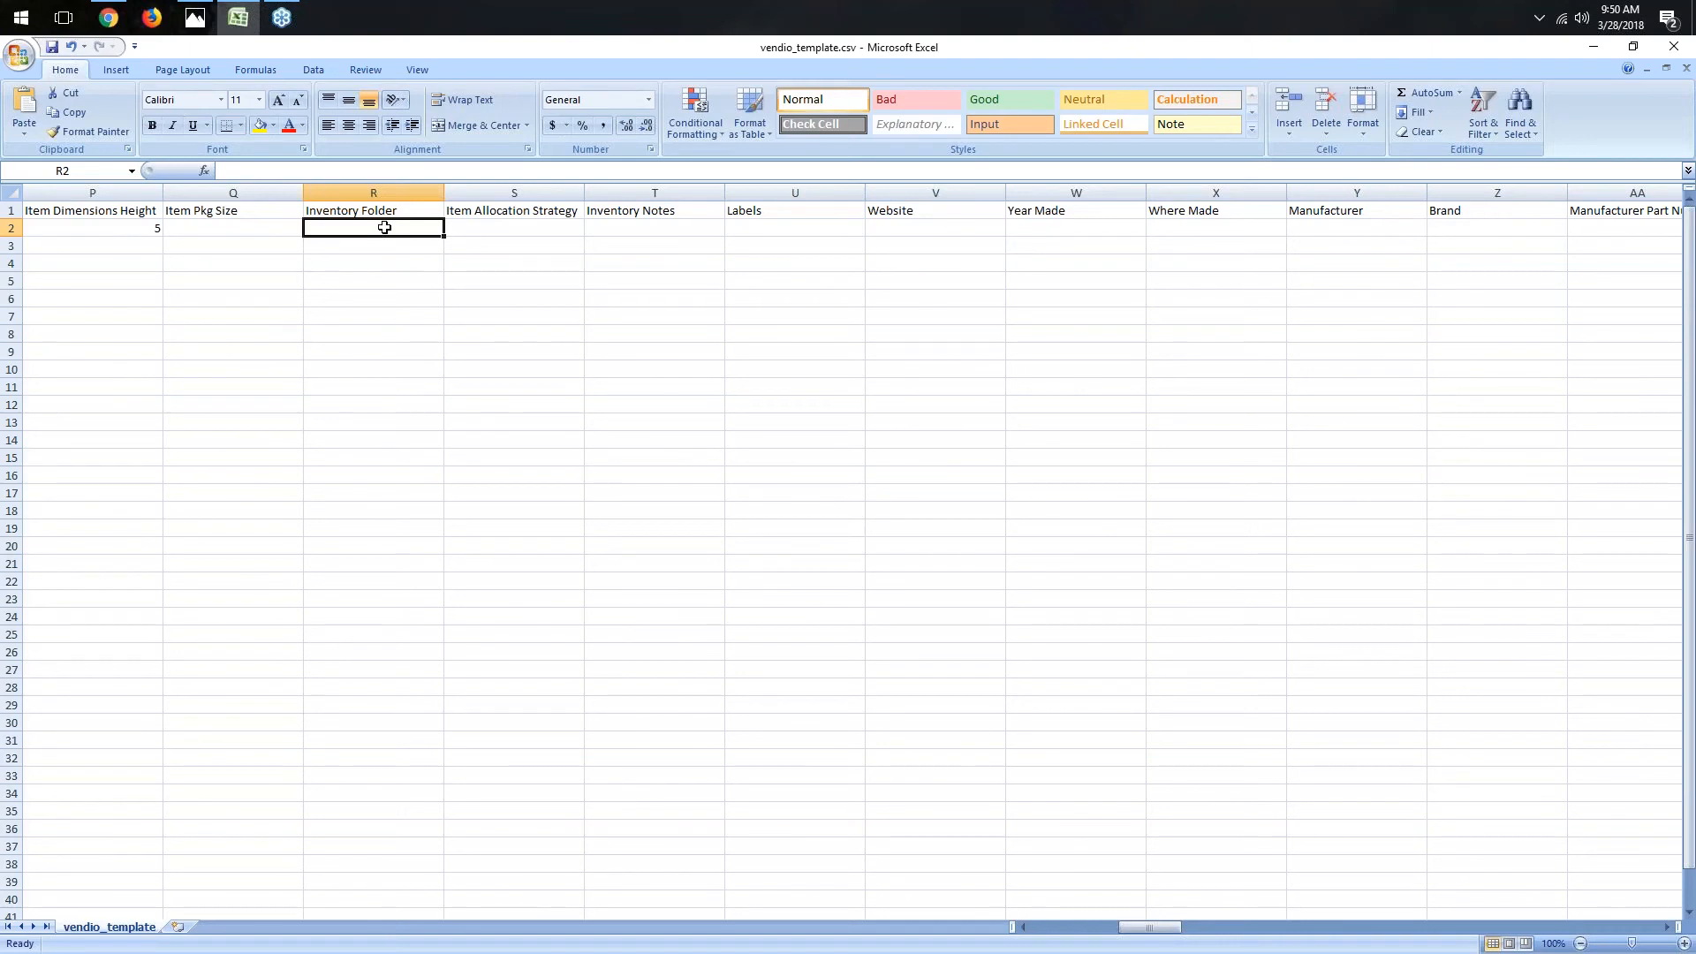
type("Phones")
key("Tab")
type("Shared")
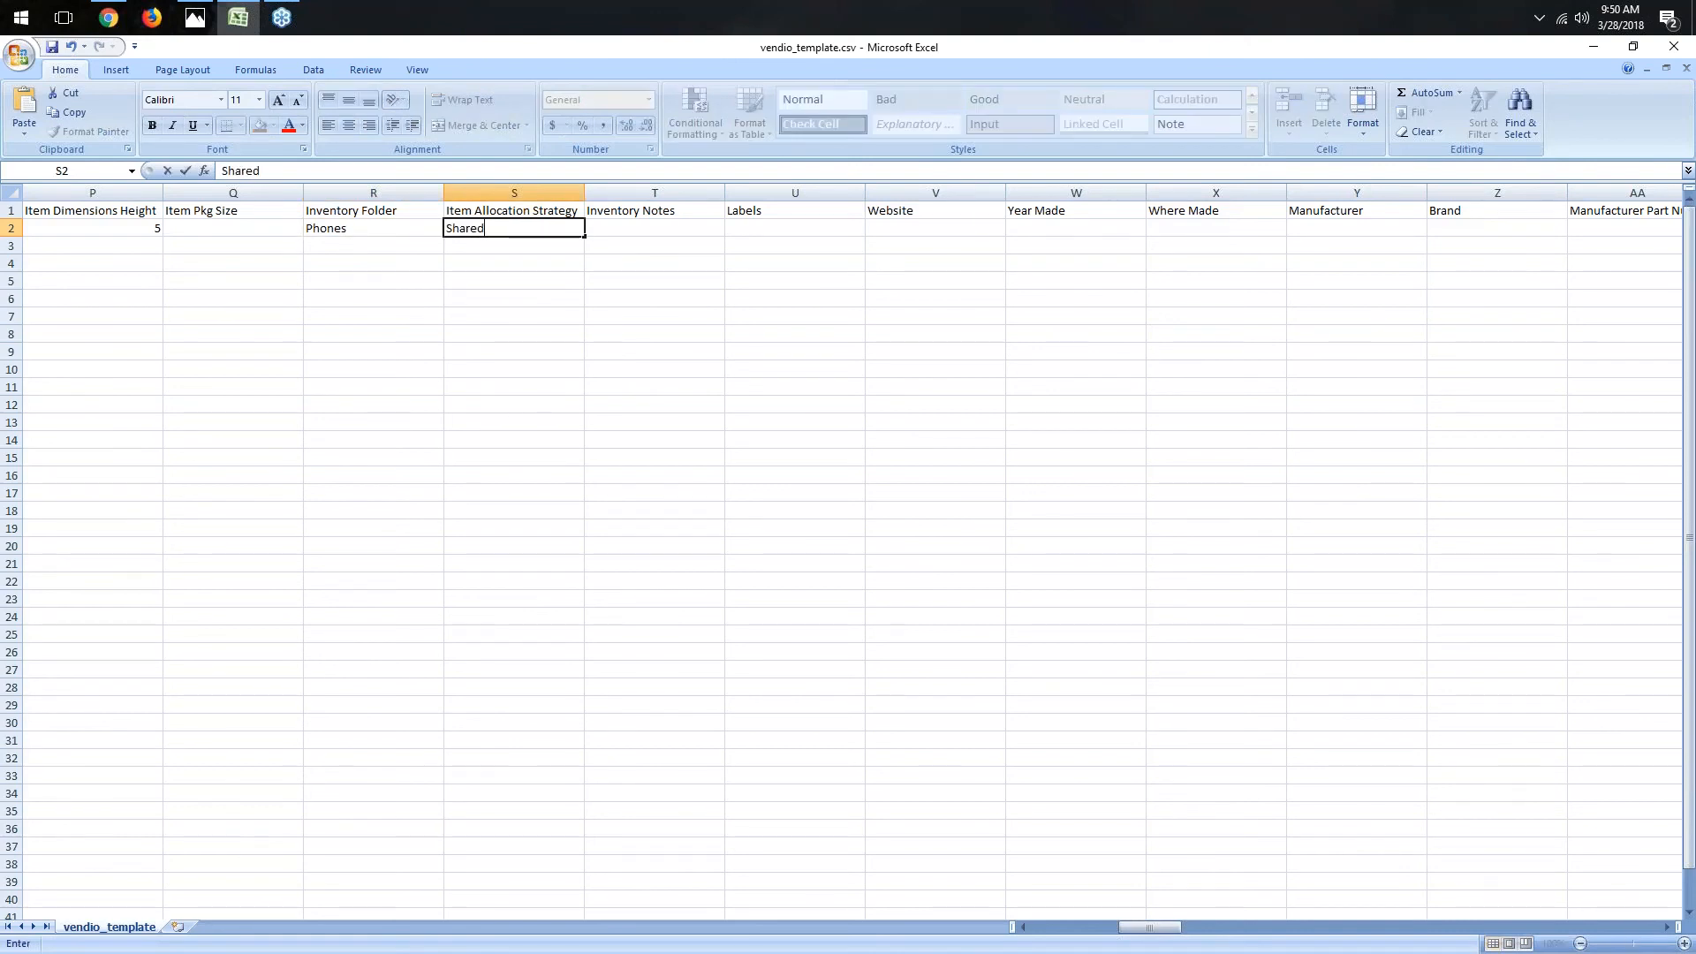
key("Tab")
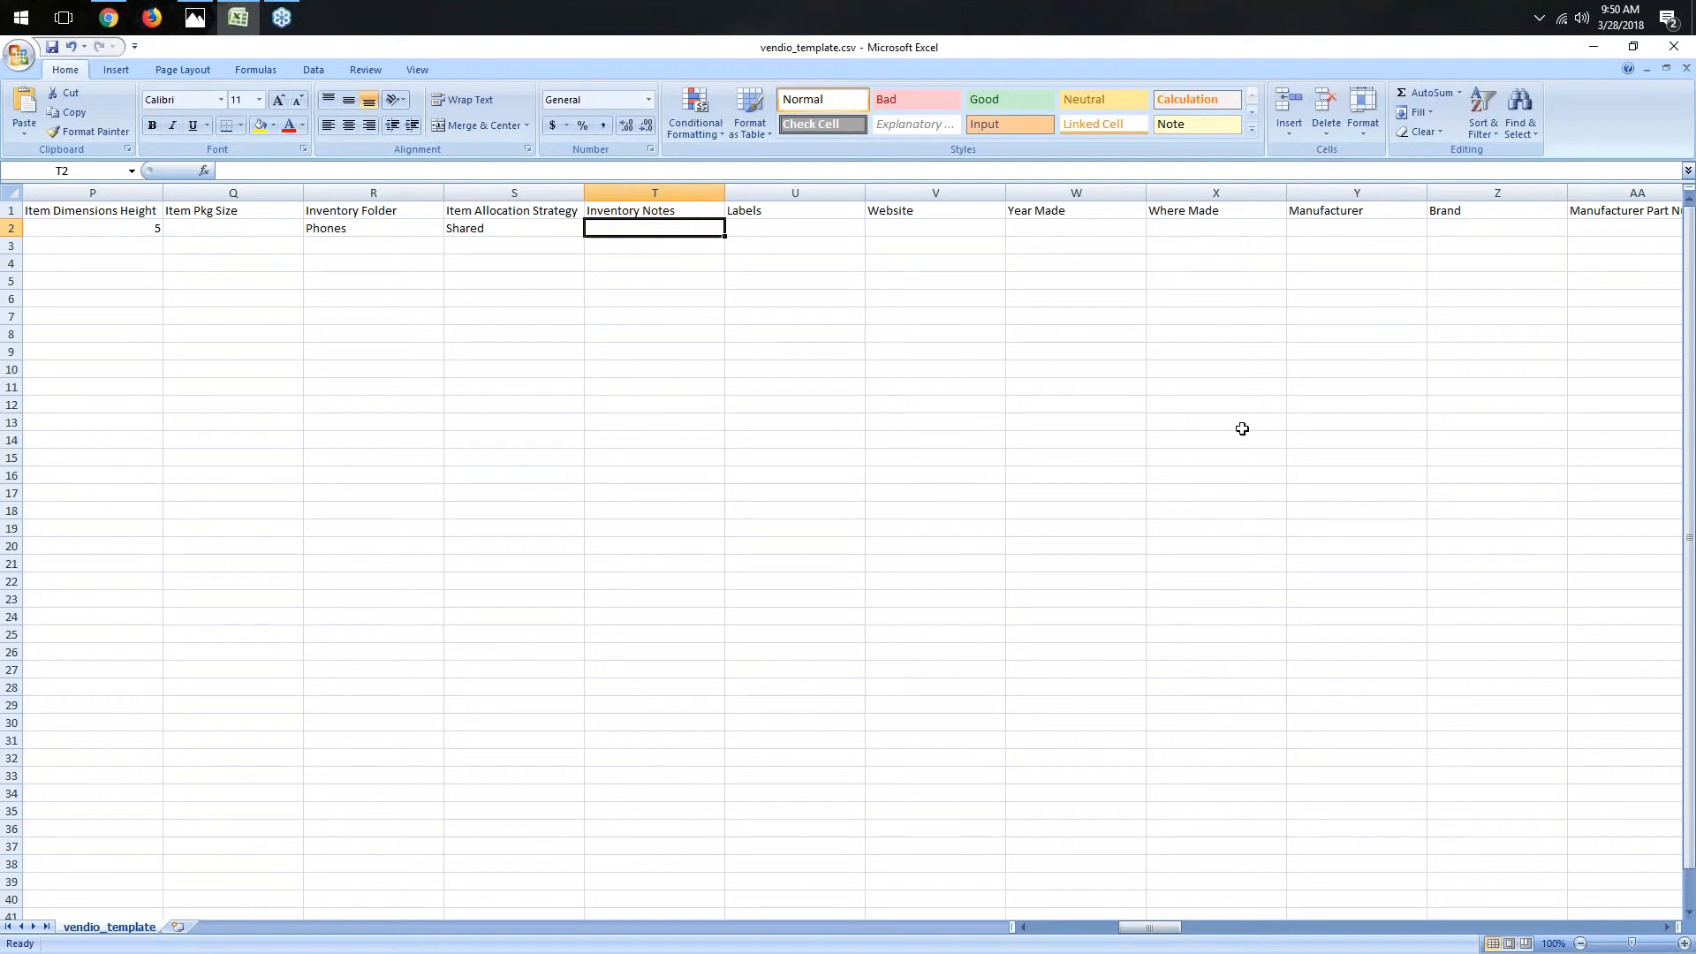
- Scroll across the template to examine the image and eBay-related column headers
left_click_drag(1175, 927, 1209, 932)
left_click(835, 212)
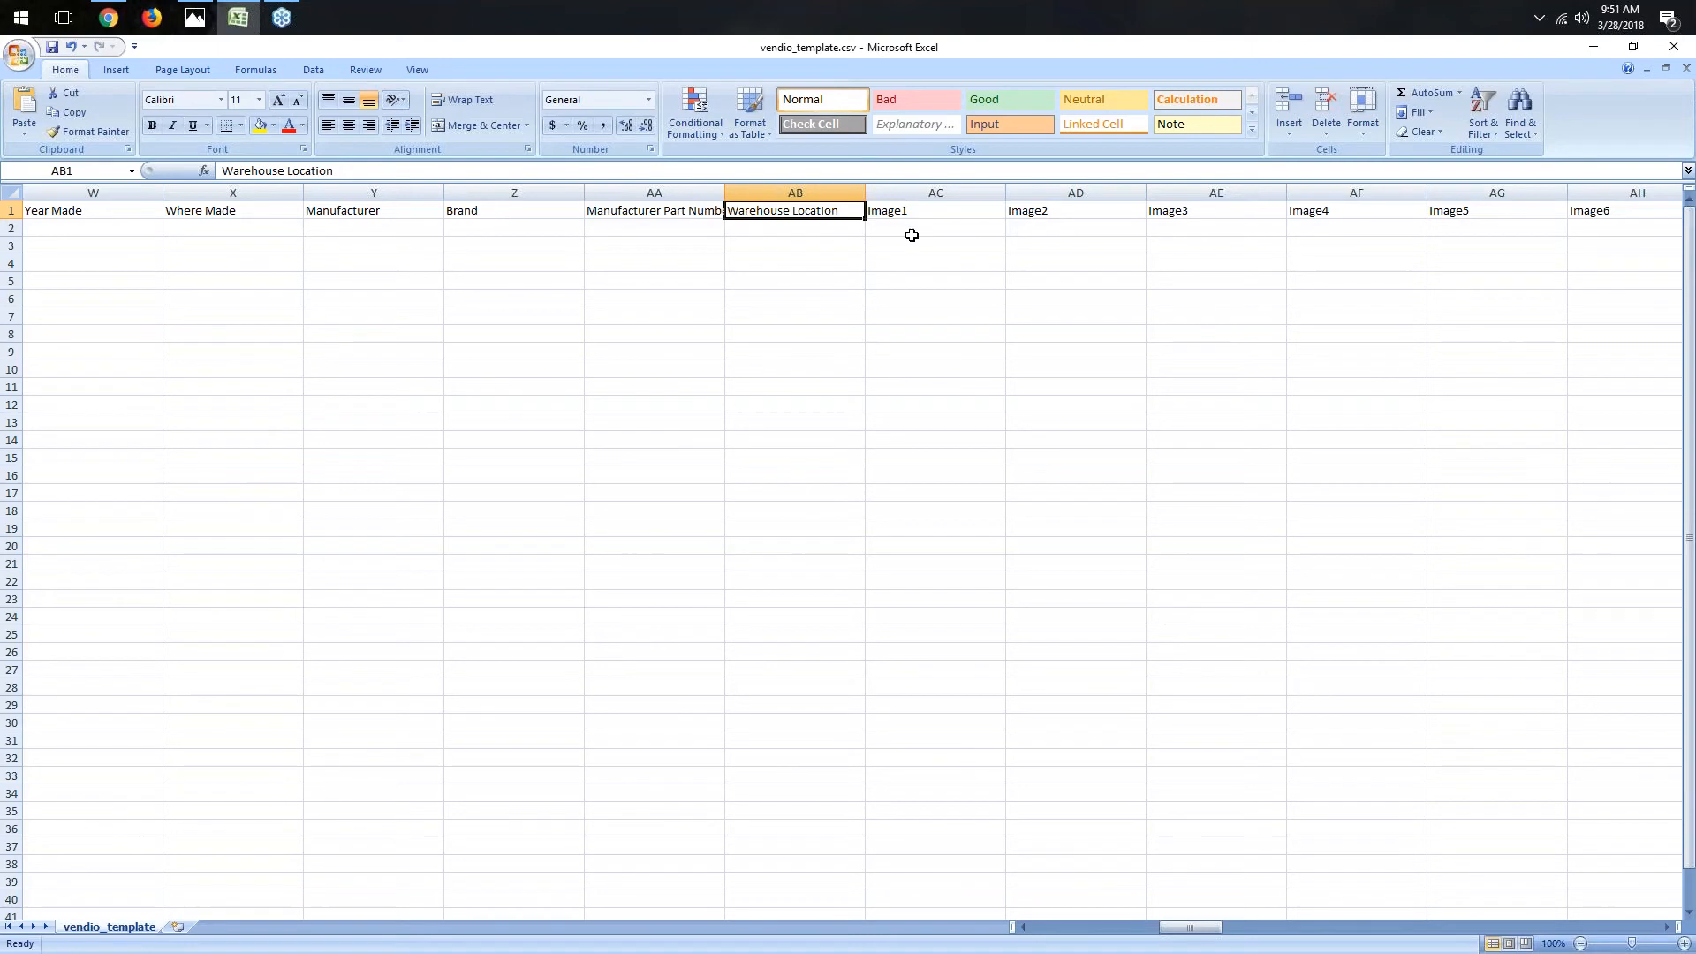
left_click(951, 213)
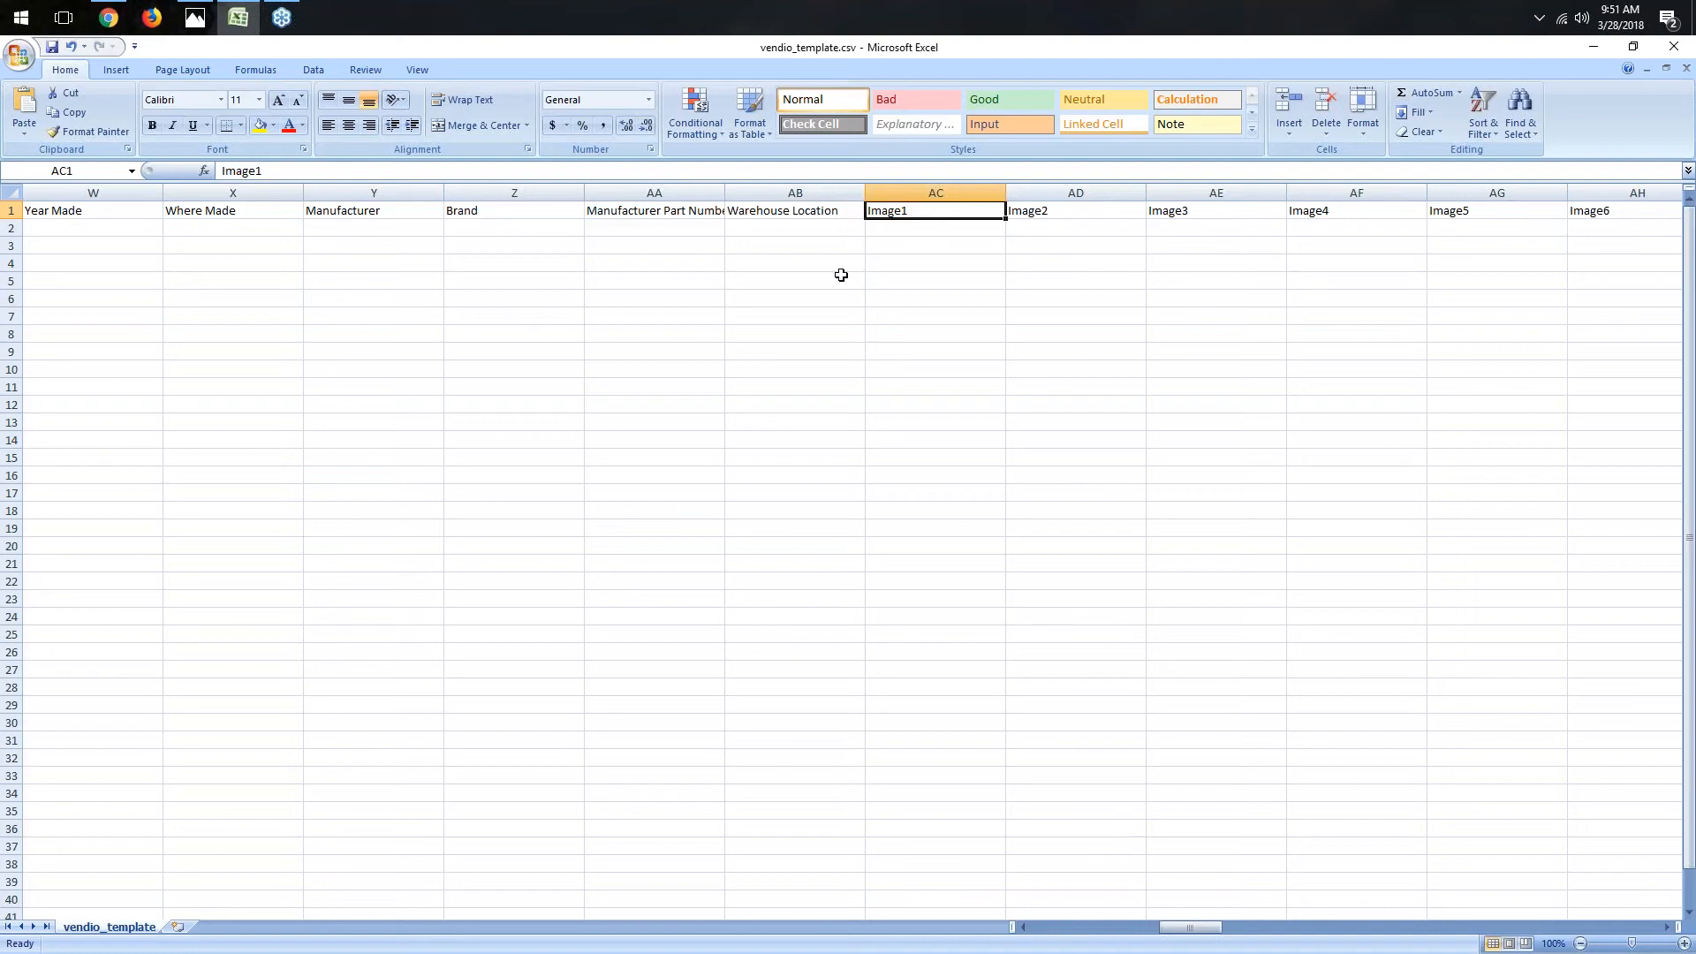
left_click(929, 228)
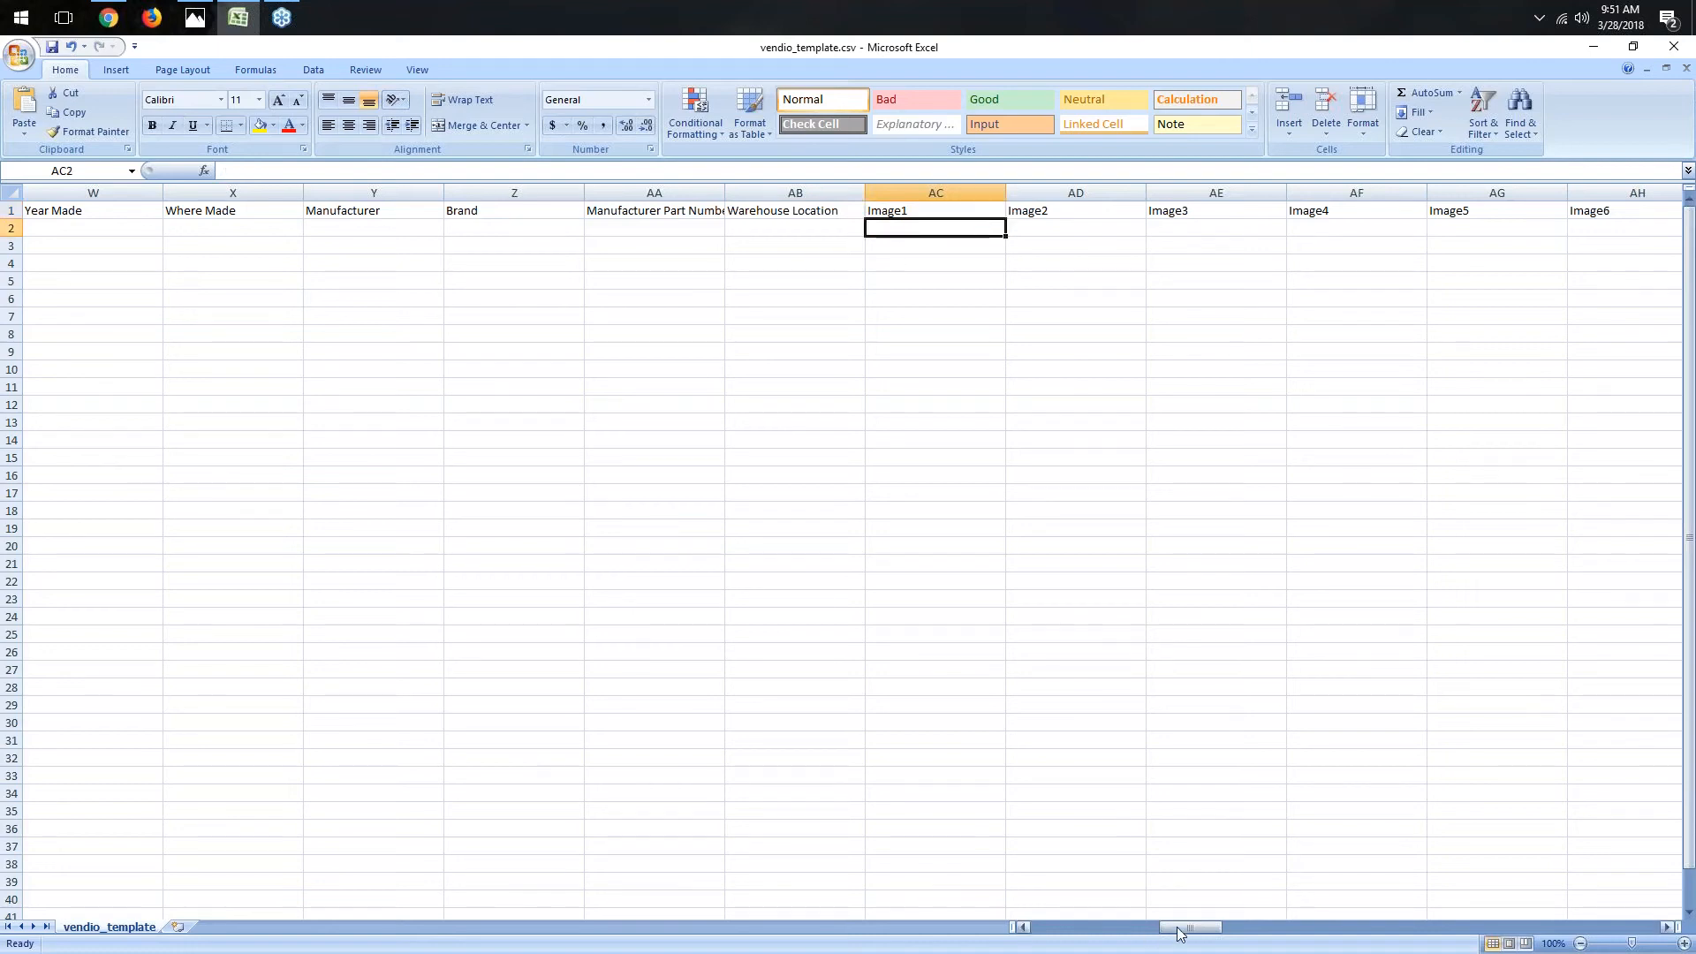
left_click_drag(1179, 934, 1469, 937)
left_click(945, 213)
left_click_drag(1481, 926, 1492, 927)
left_click(799, 209)
left_click(789, 229)
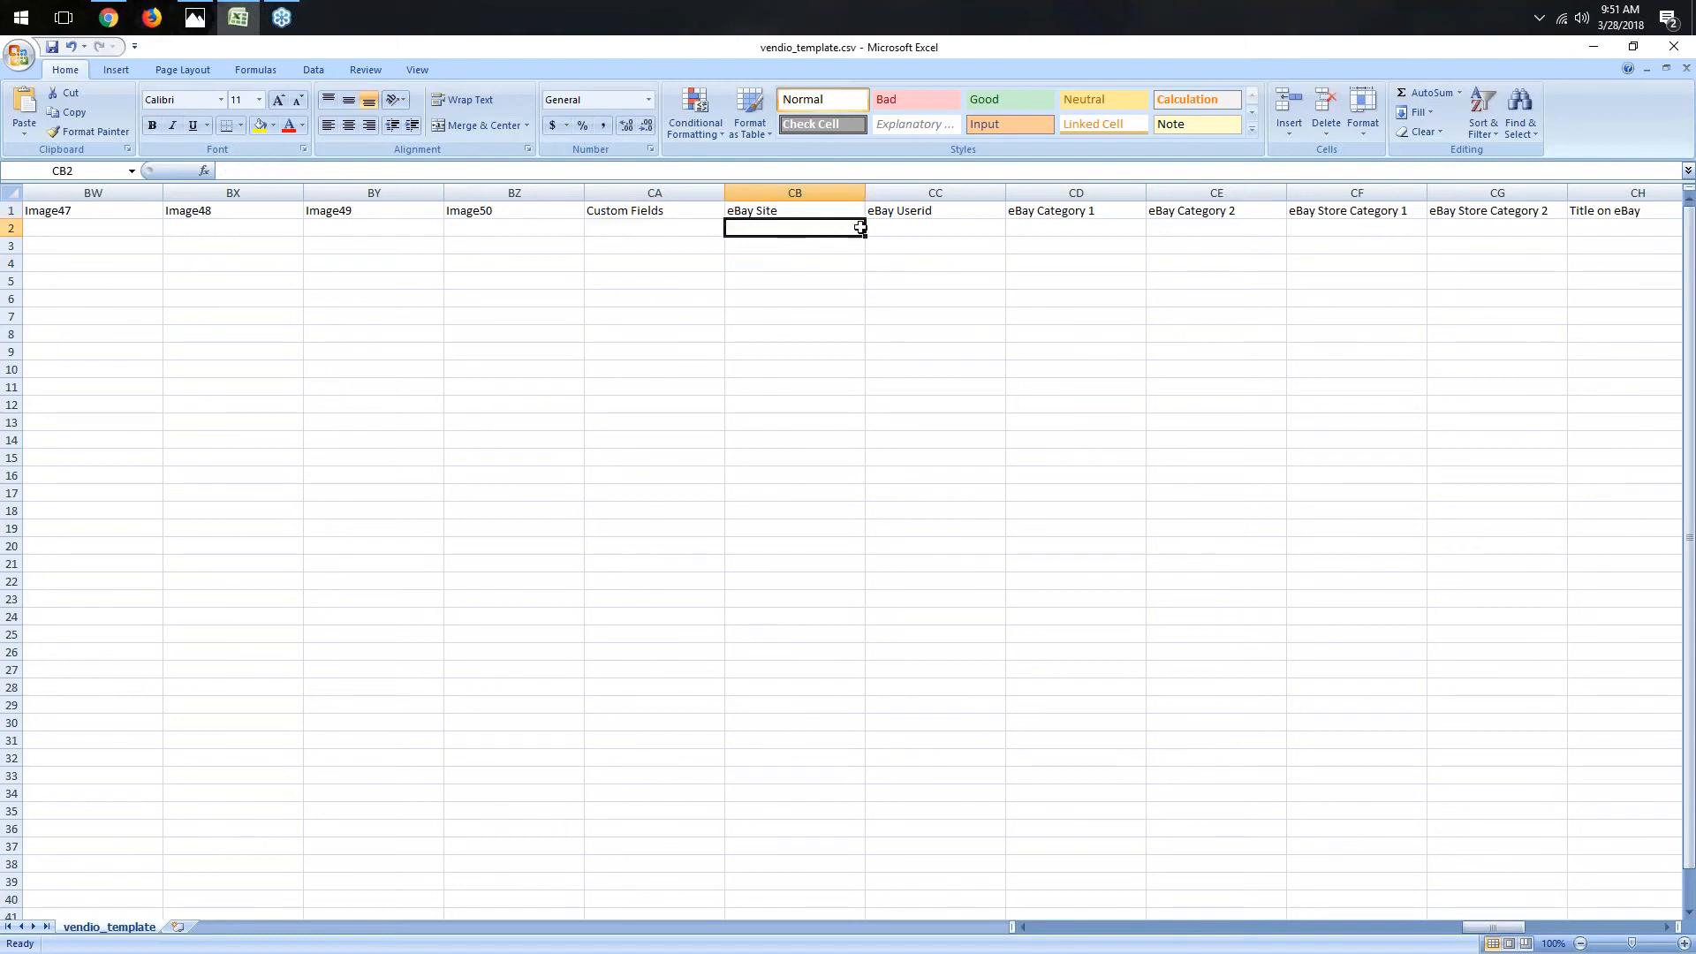
left_click(943, 214)
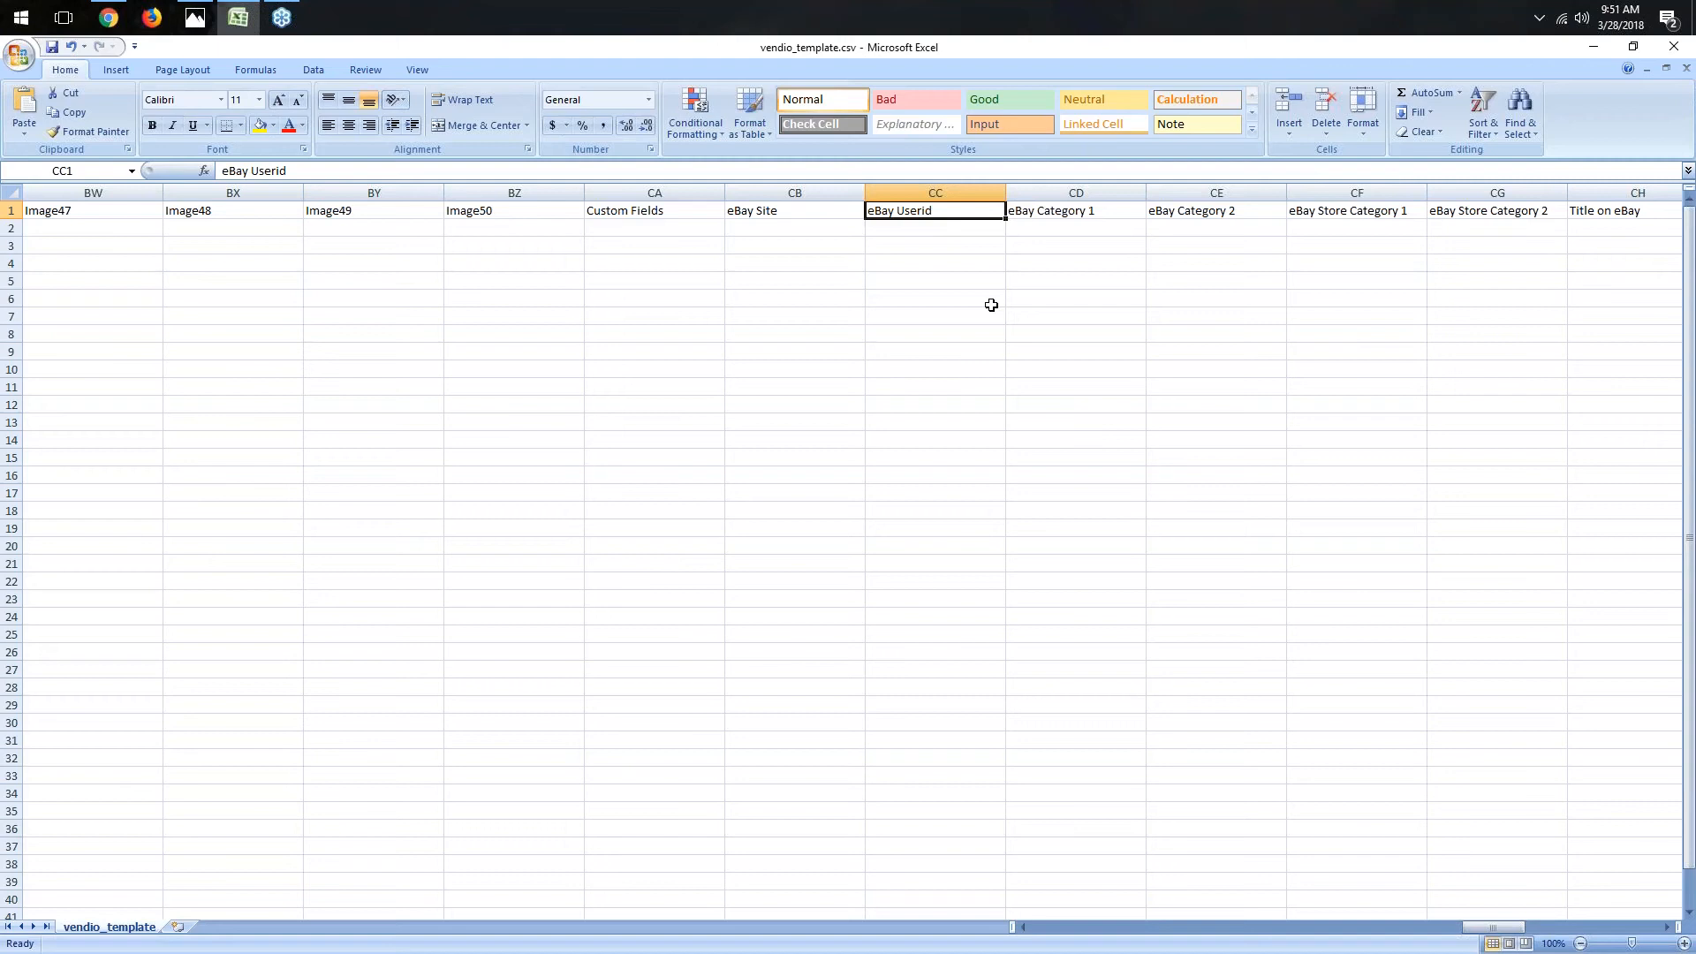
left_click_drag(1499, 930, 1517, 929)
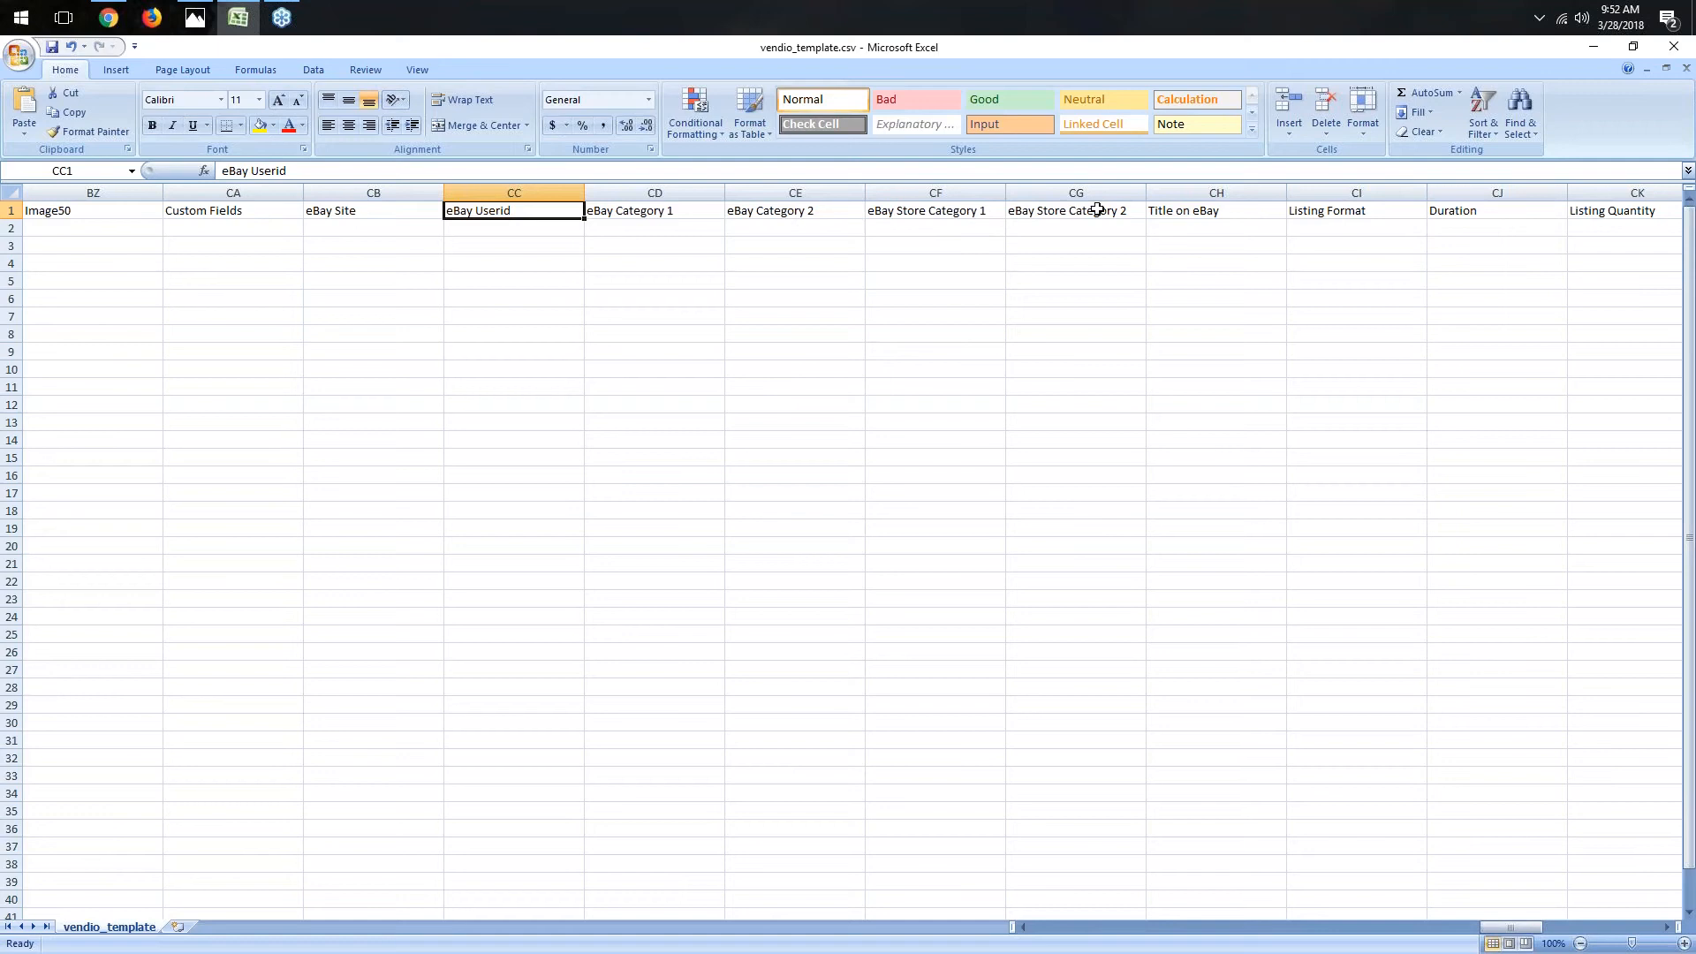
left_click(1229, 211)
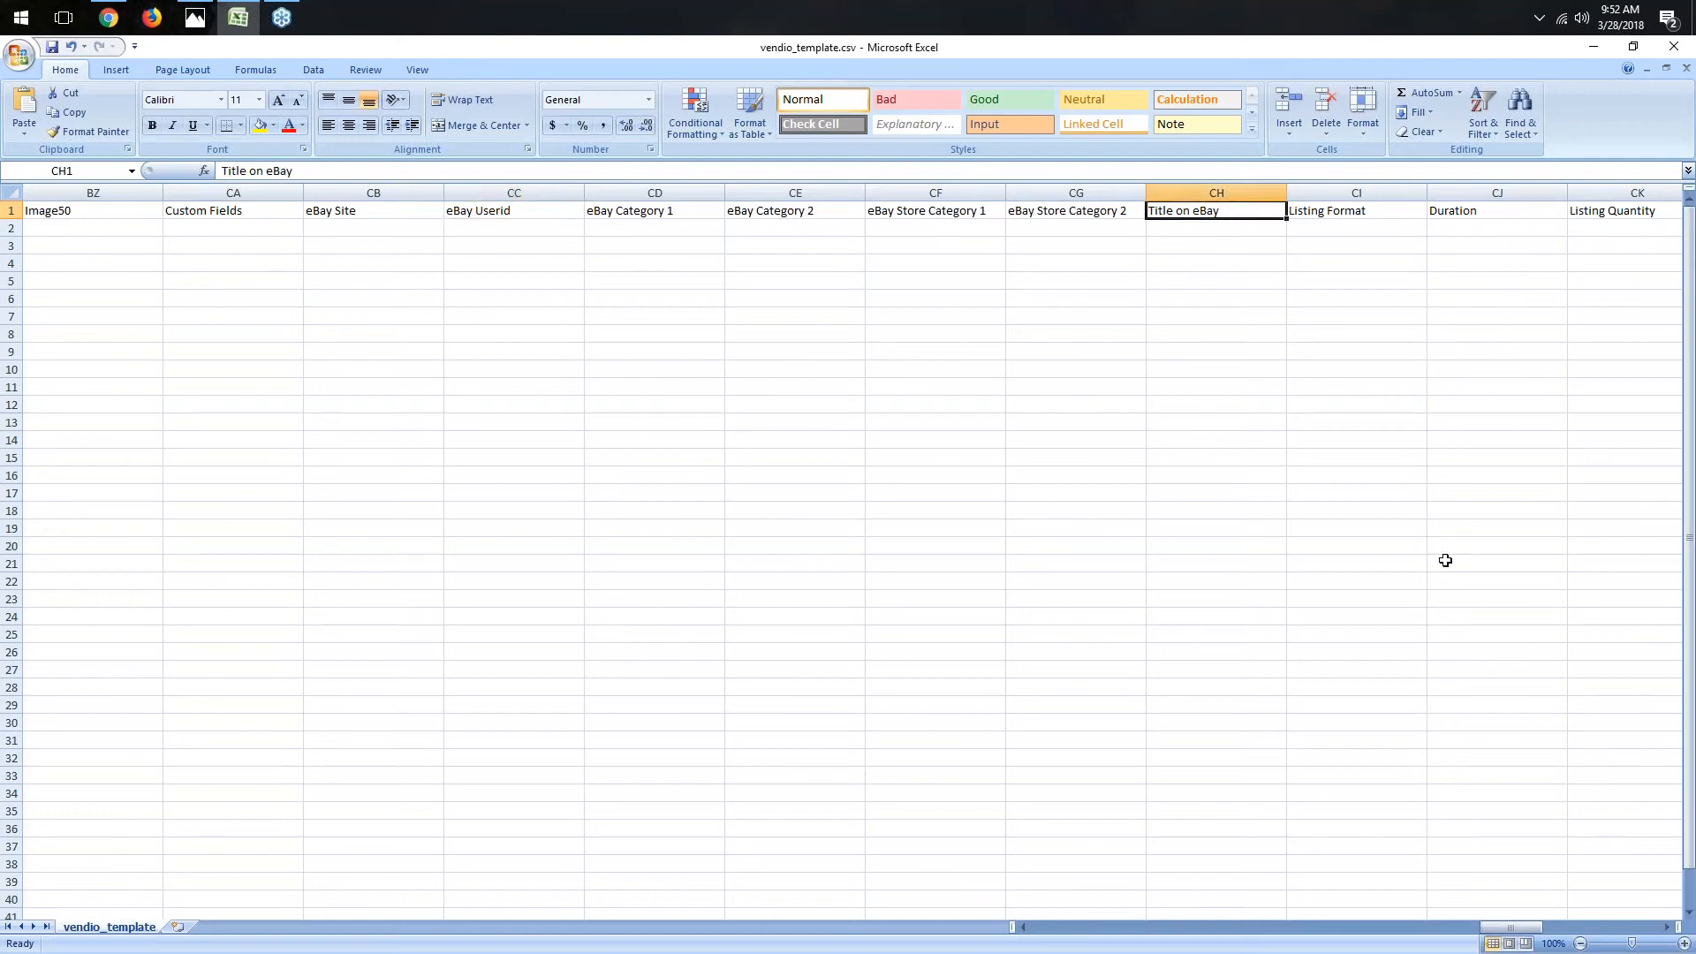
left_click_drag(1507, 928, 1531, 934)
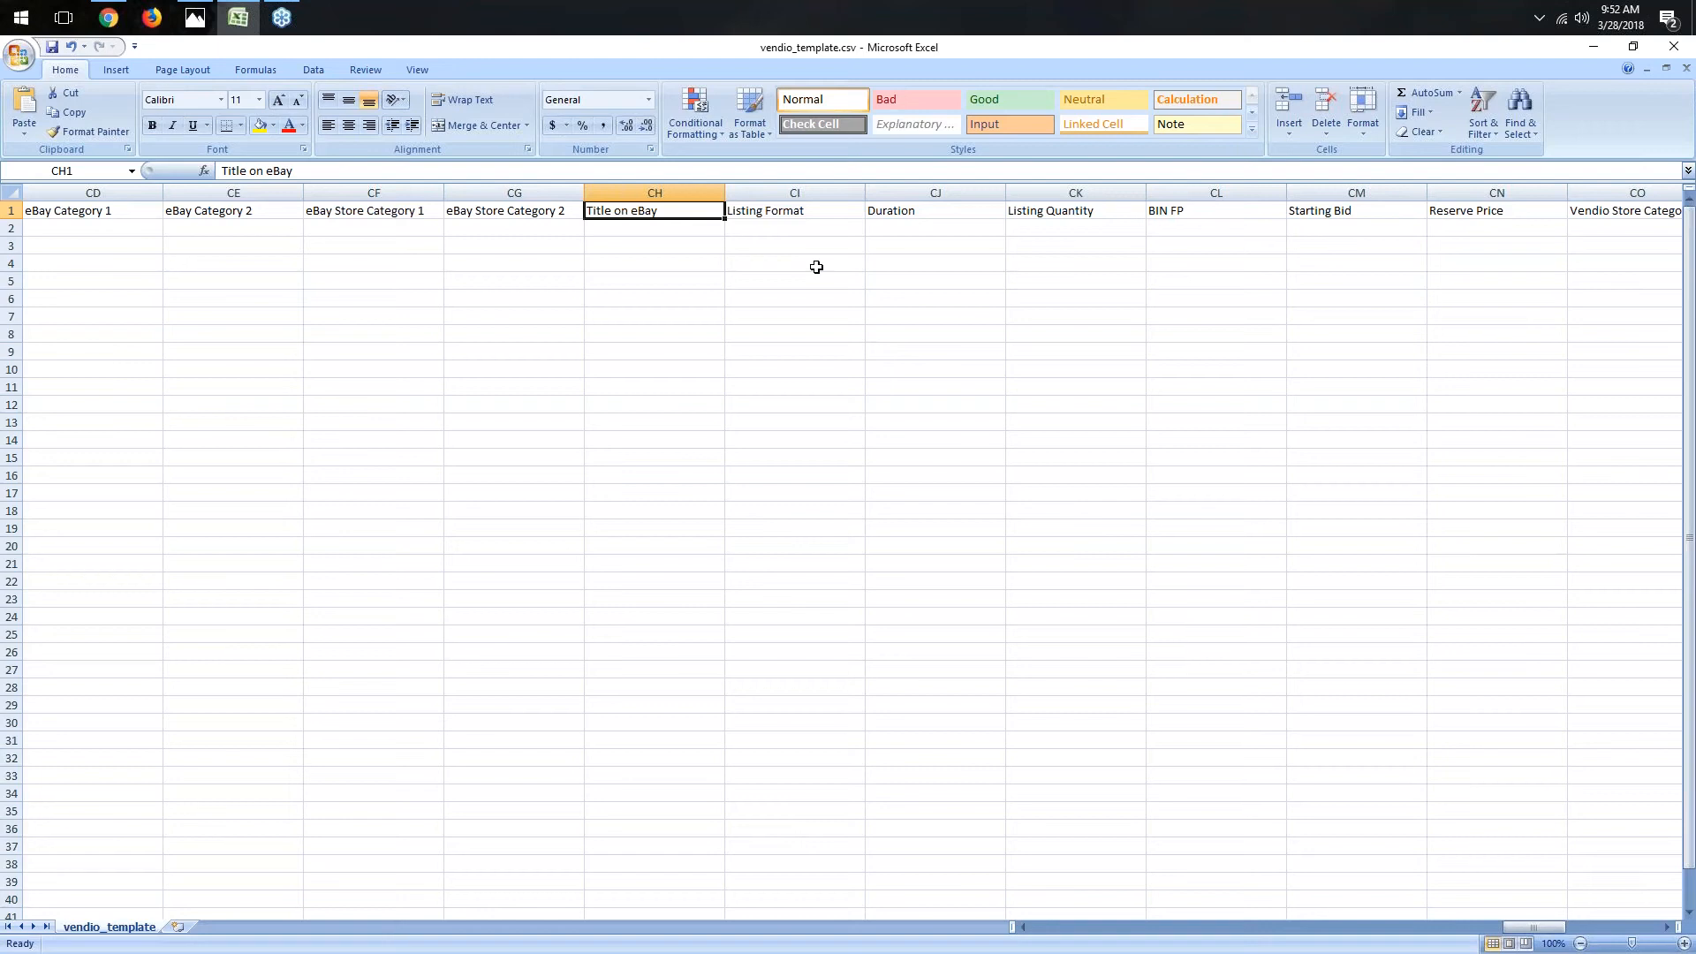
- Set the listing format for the item to fixed price
left_click(826, 212)
left_click(823, 231)
type("fixed price")
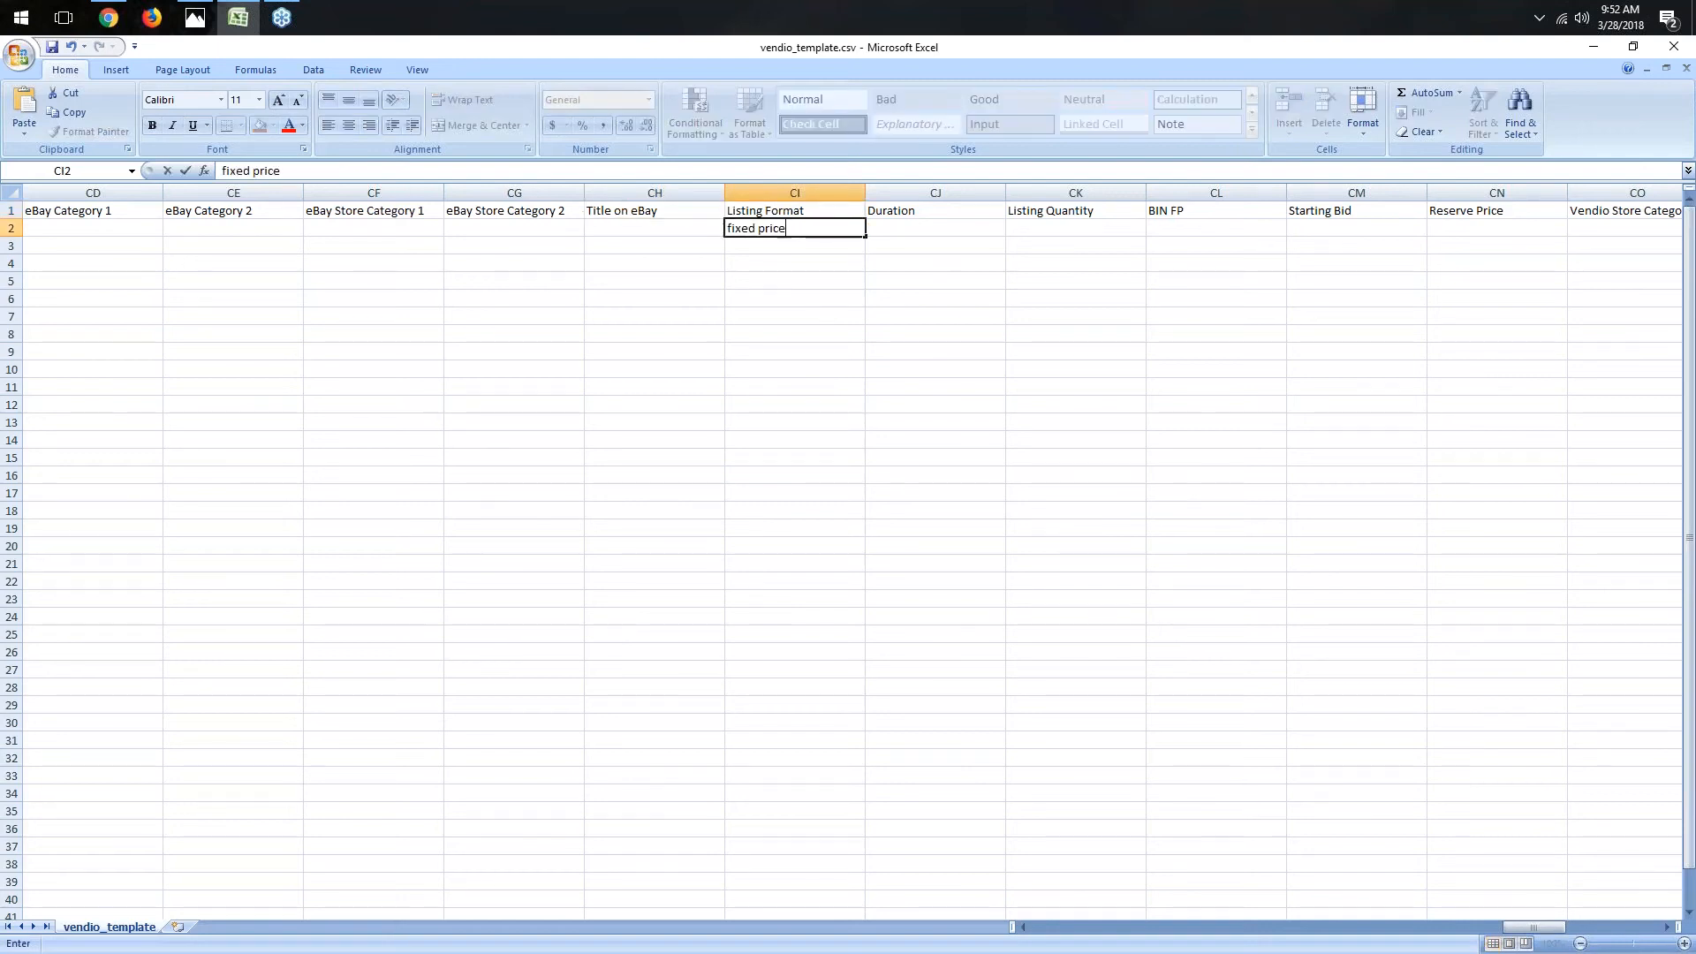
key("Tab")
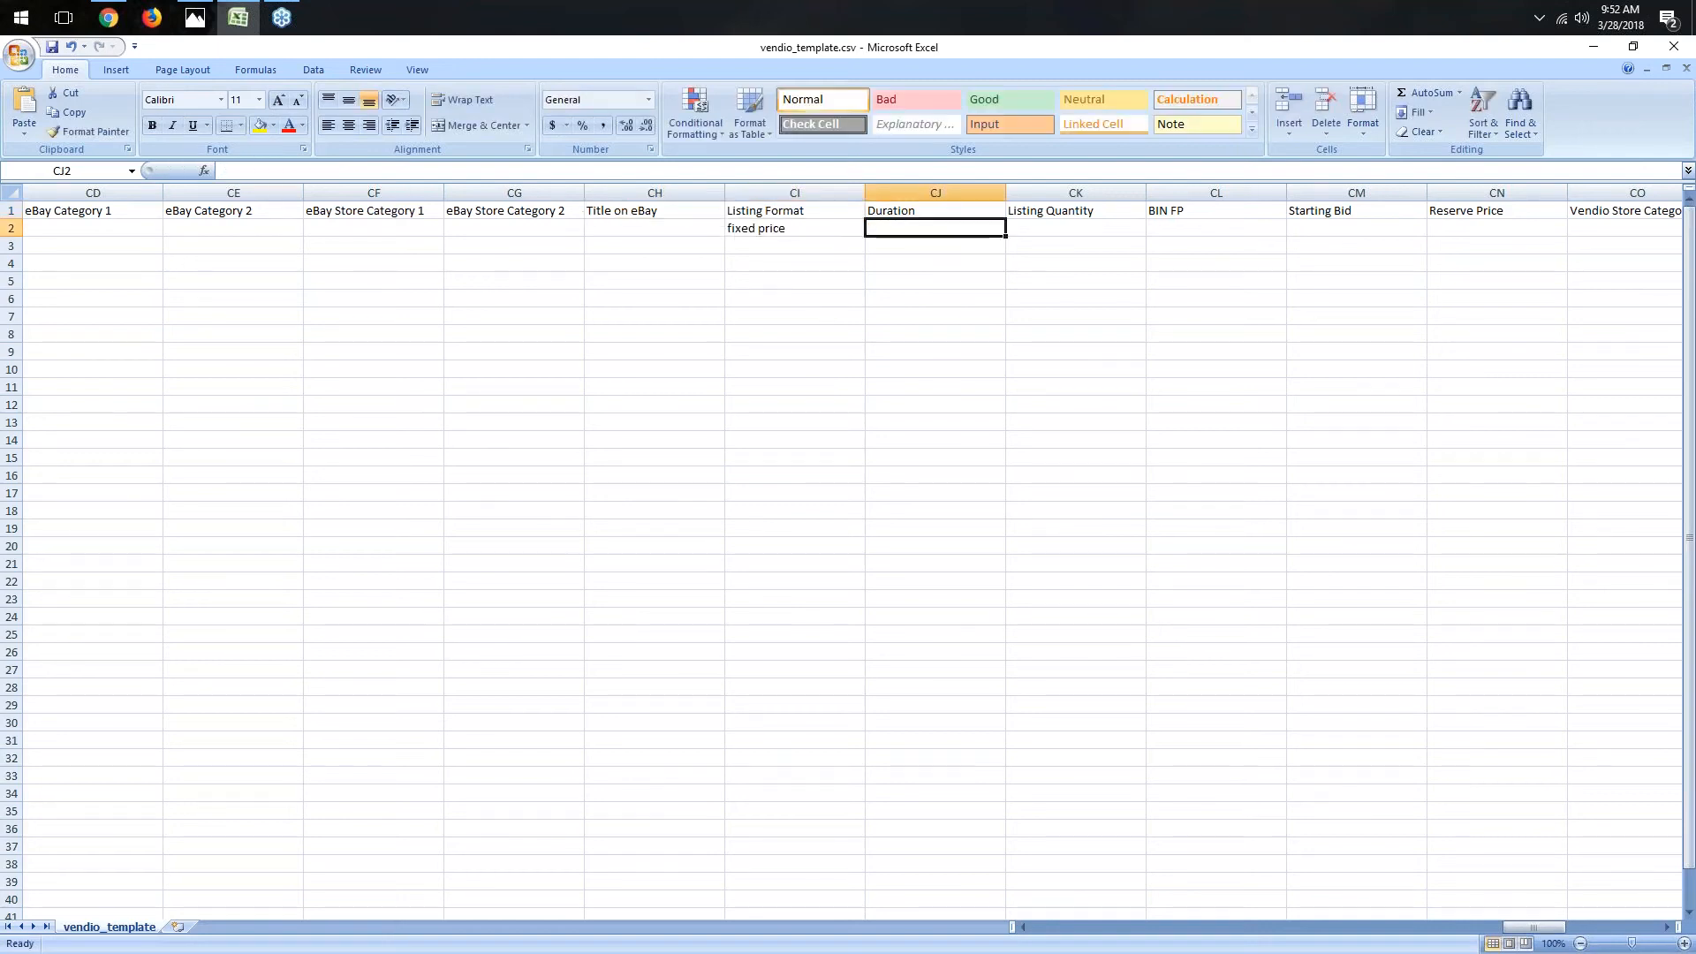
- Set the item's duration to 30, listing quantity to 10 and BIN fixed price to 550
type("30")
key("Tab")
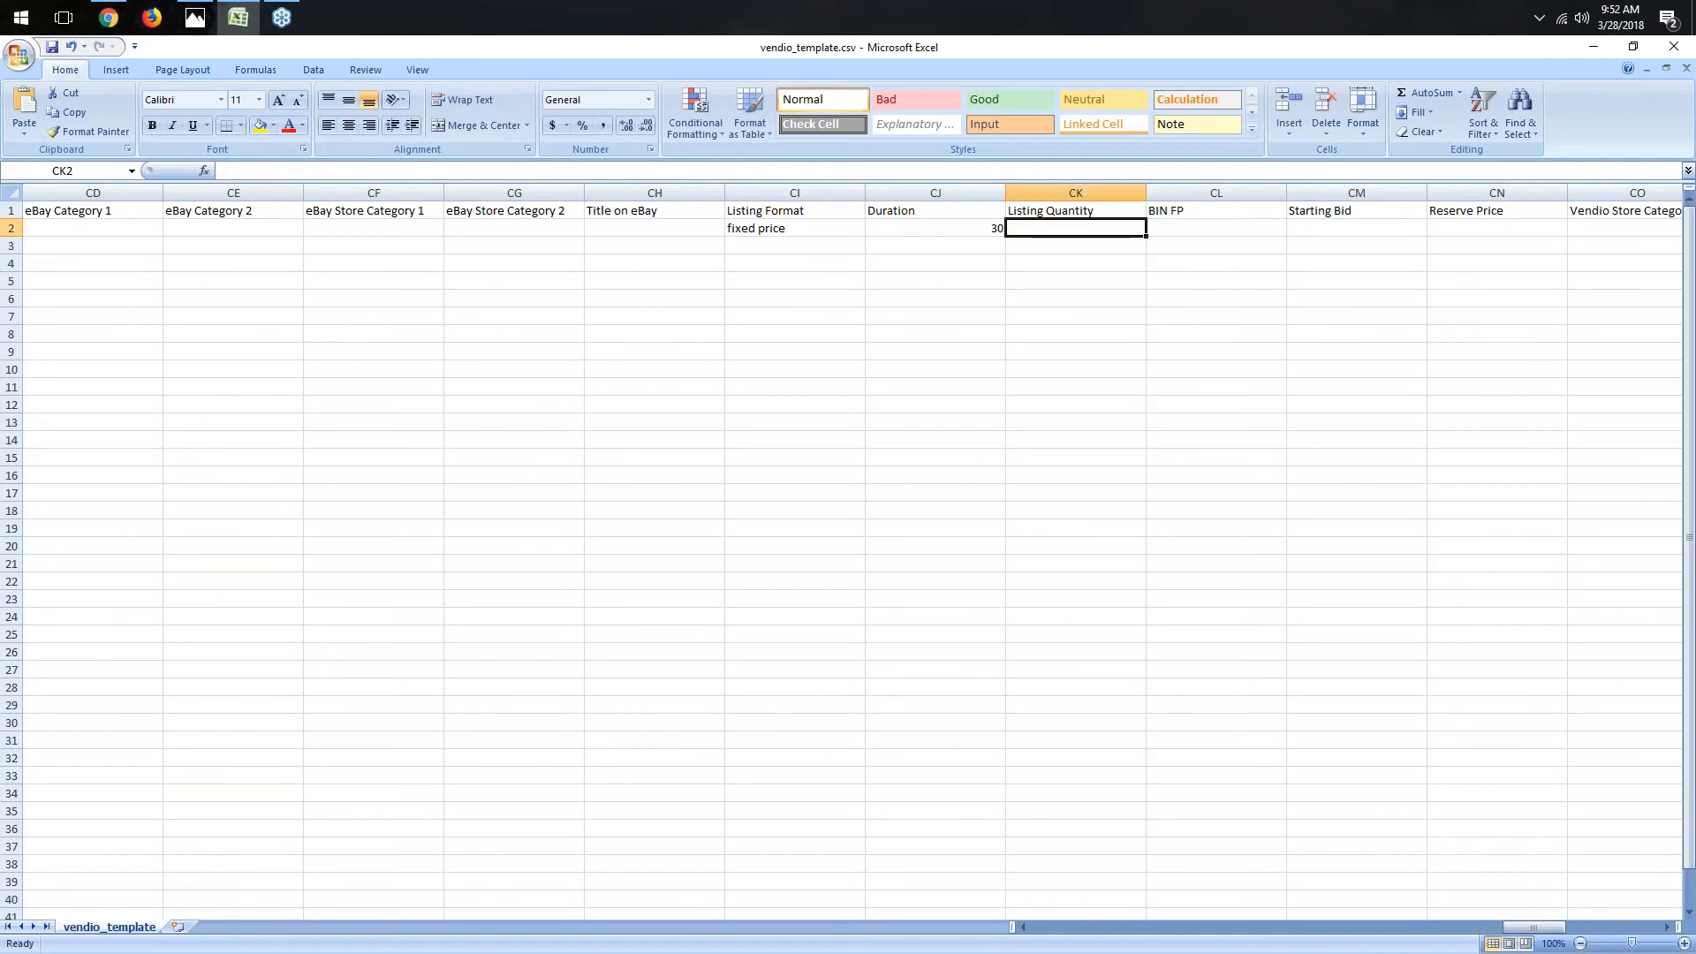
type("10")
key("Tab")
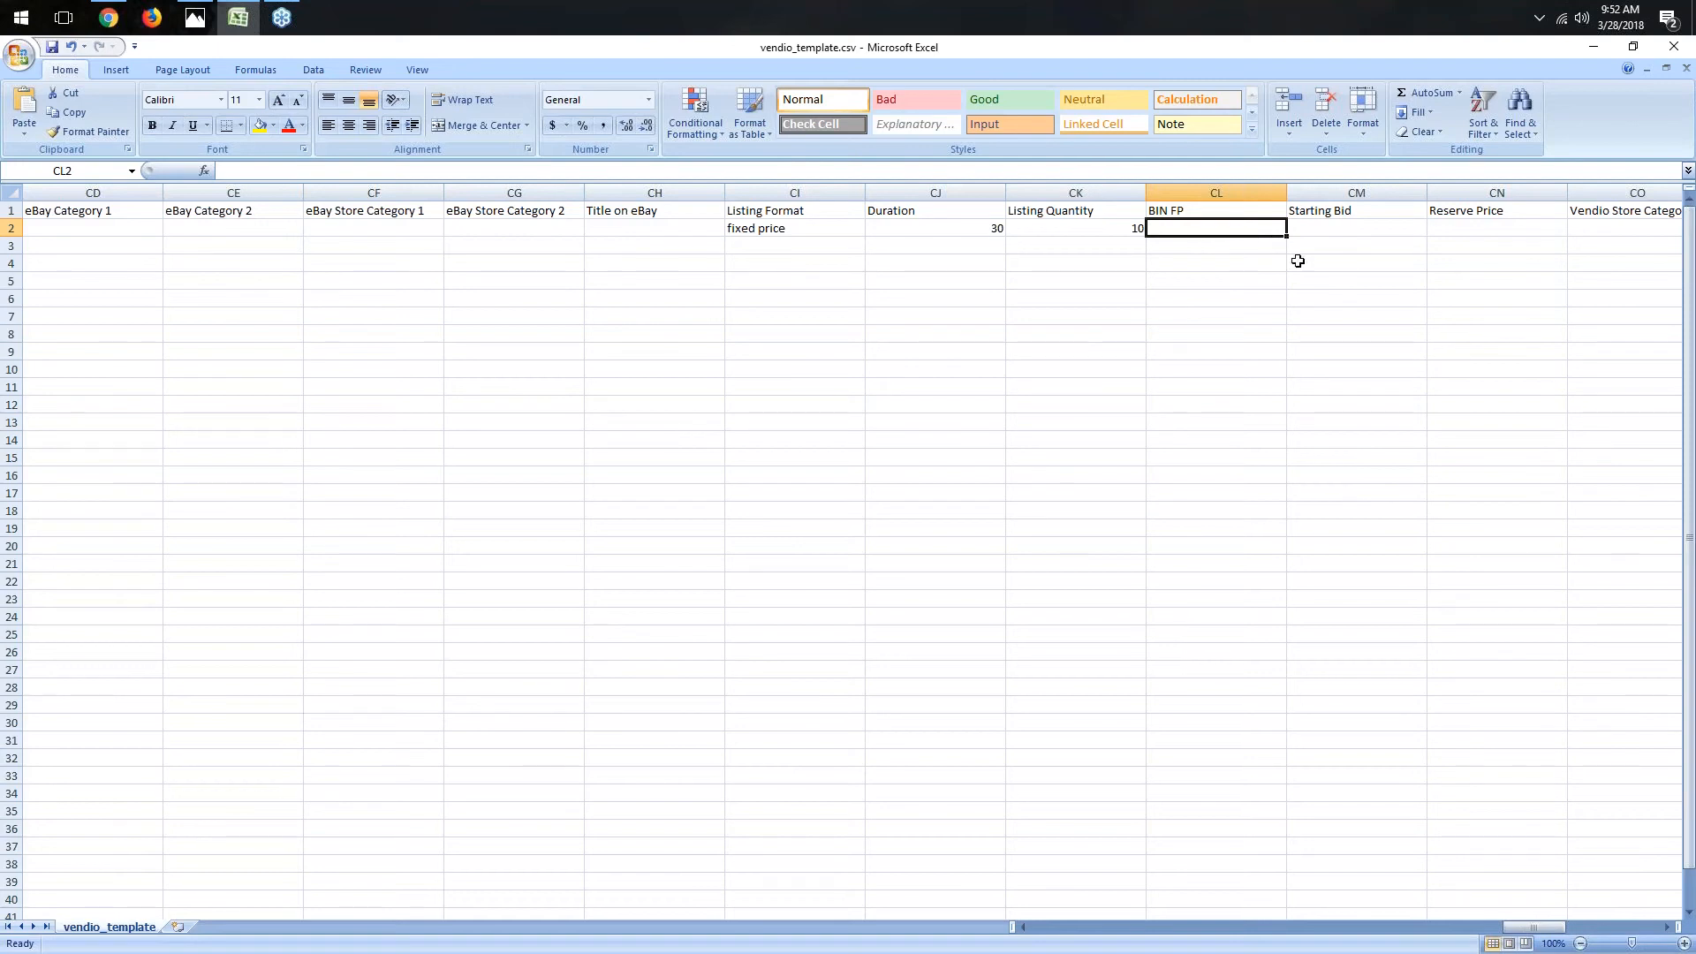
type("550")
key("Tab")
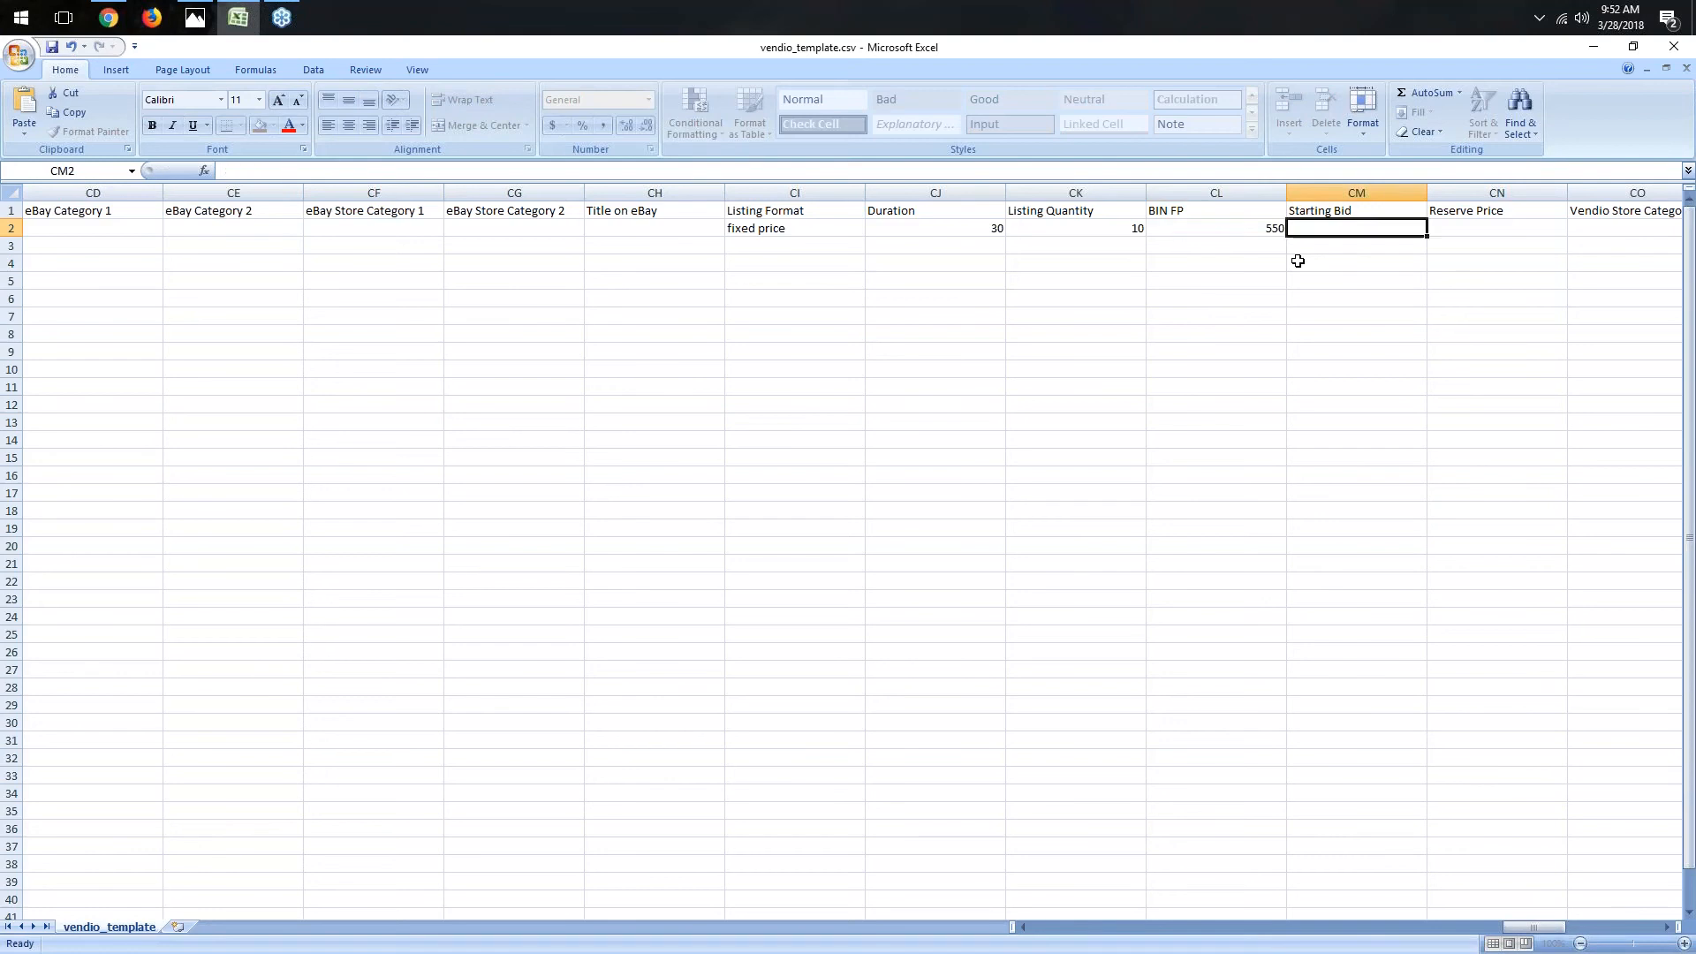
- Scroll across the template to examine the reserve price, Vendio Store and variation column headers
key("Tab")
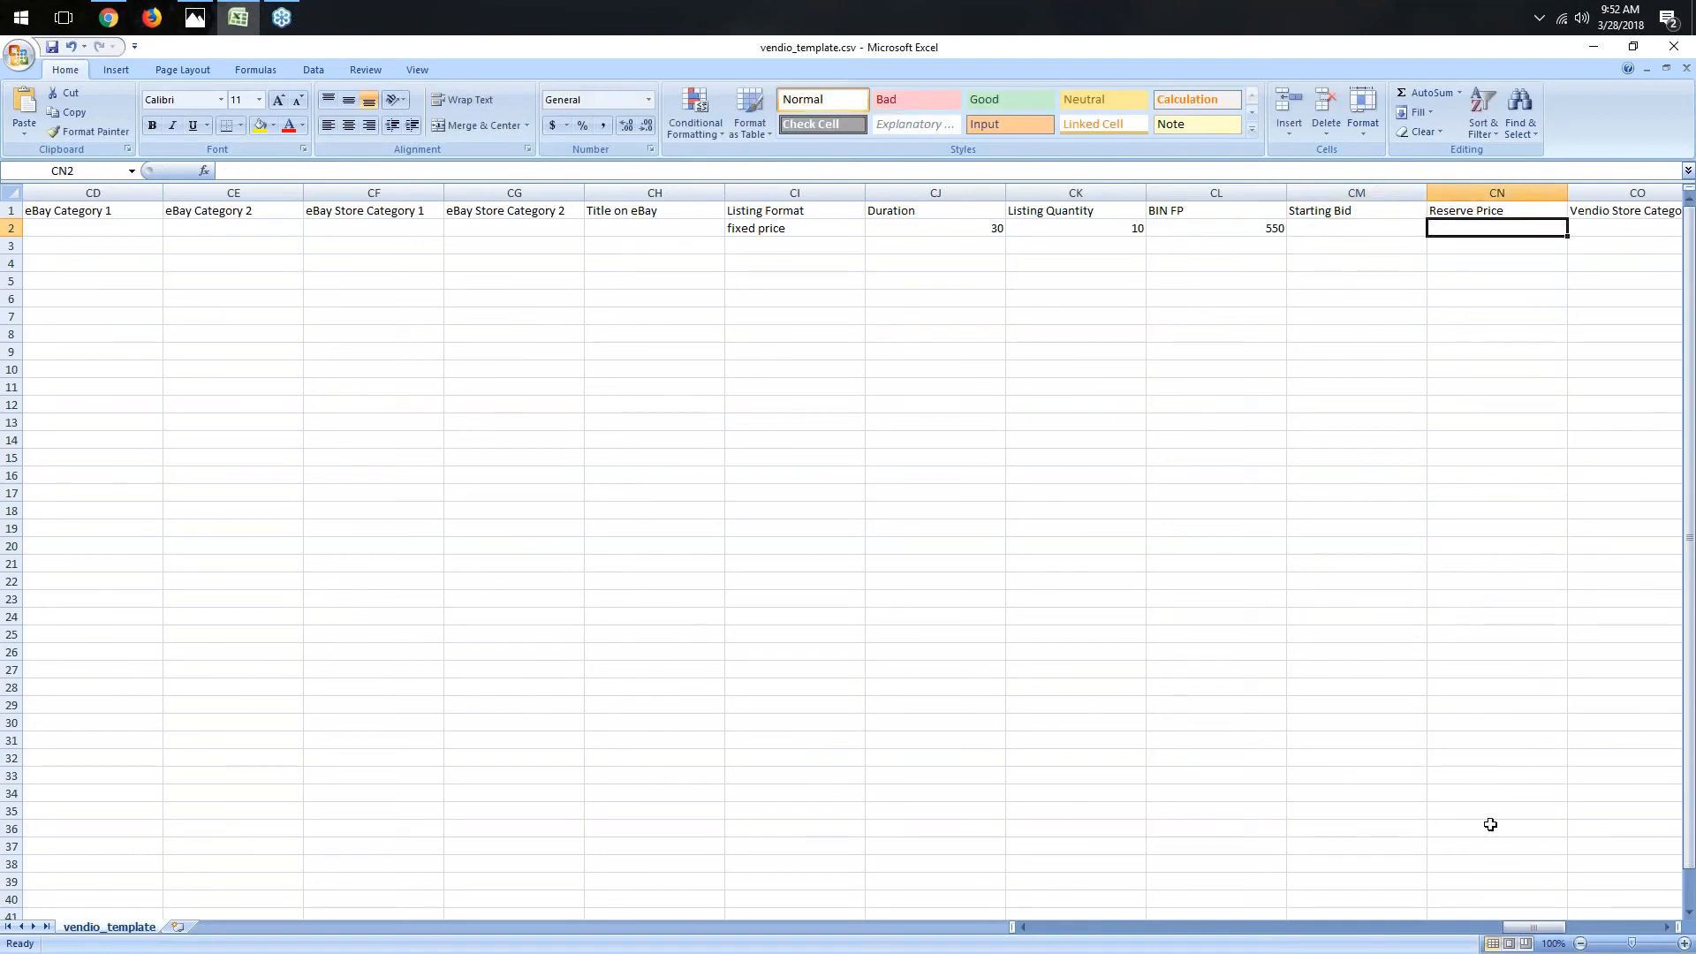
left_click_drag(1529, 928, 1562, 932)
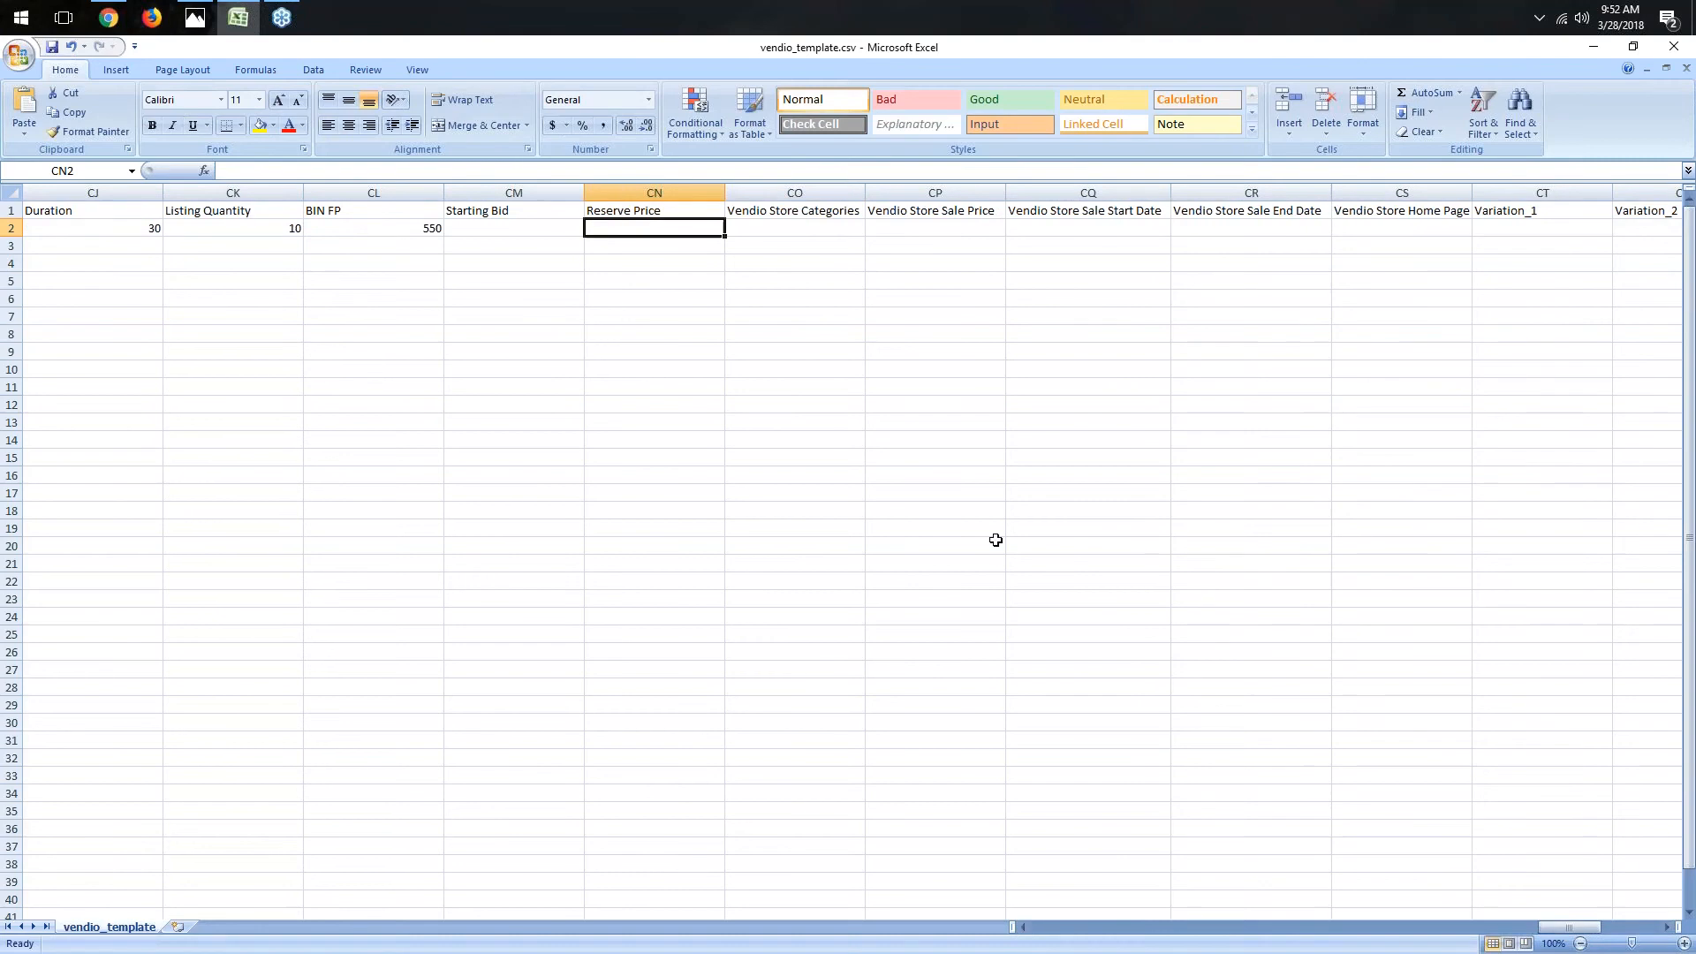
left_click(822, 208)
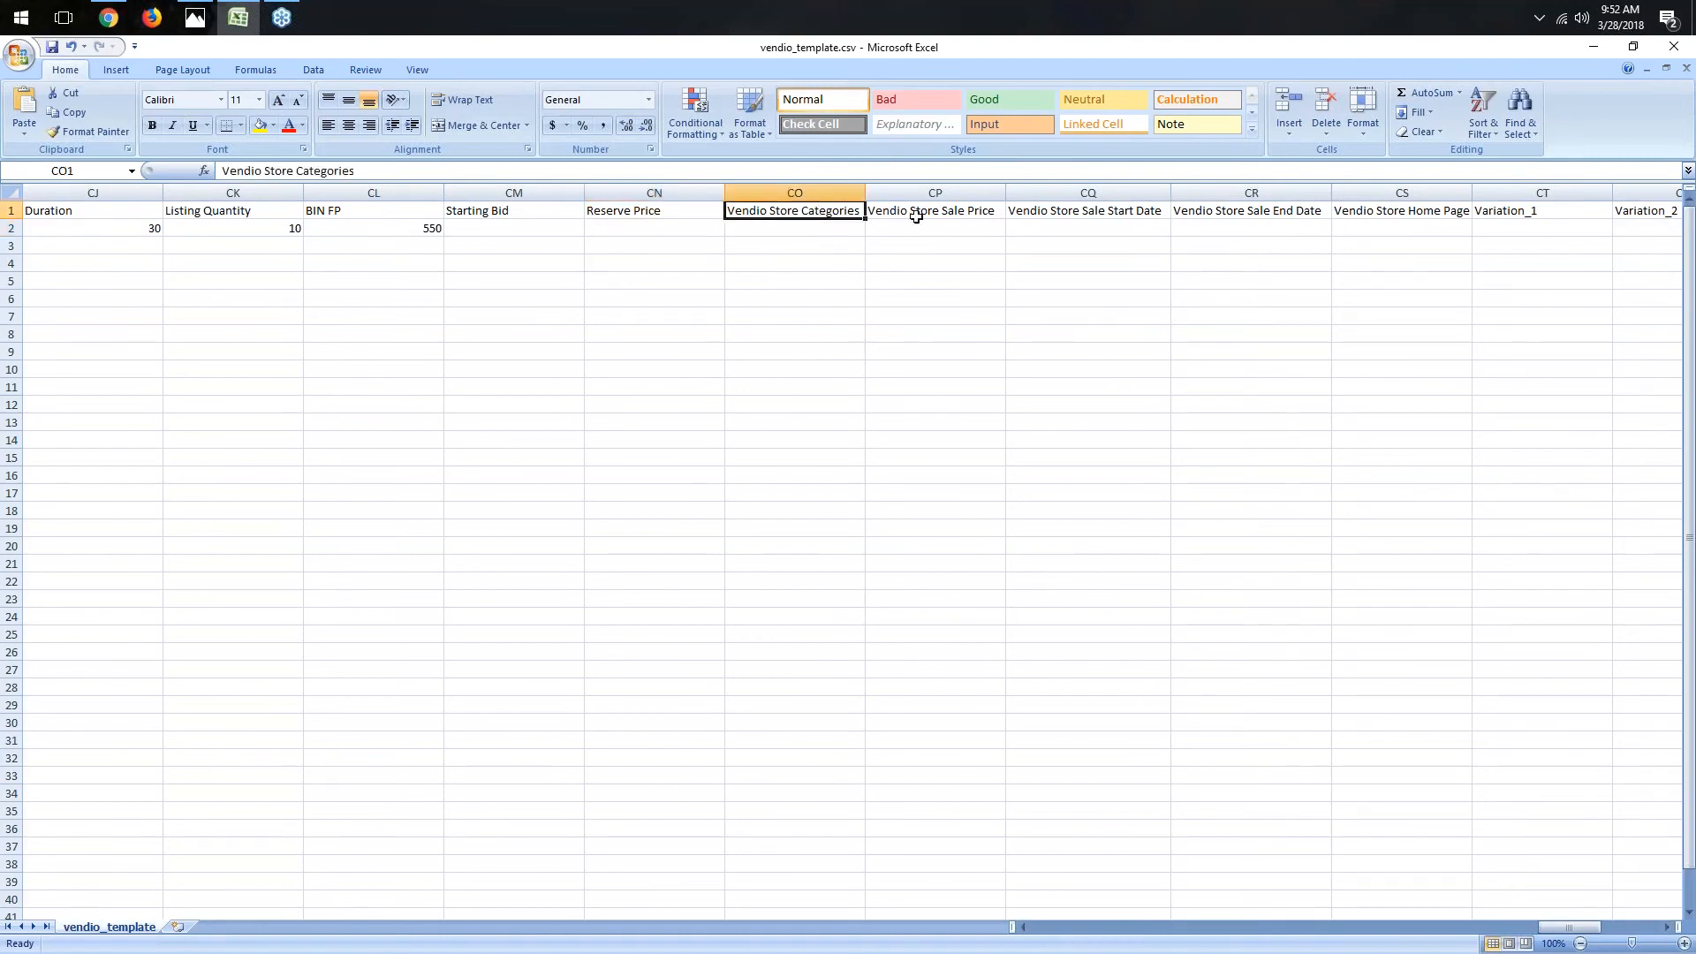
left_click(964, 213)
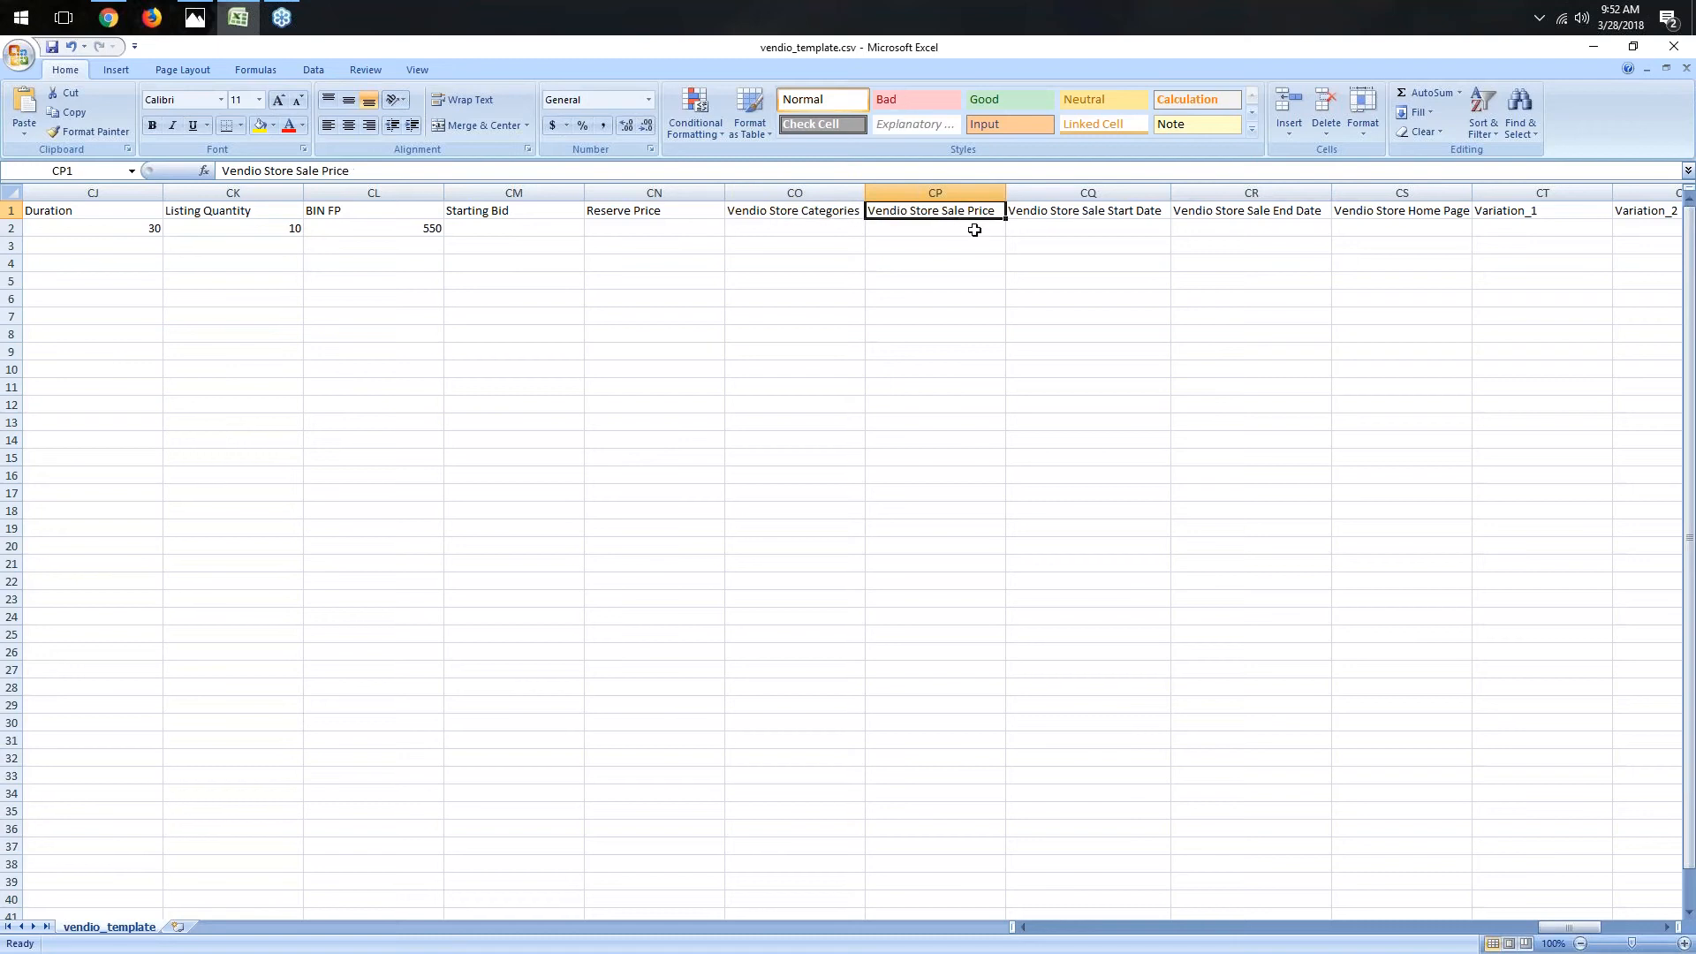
left_click(1129, 212)
left_click(1240, 213)
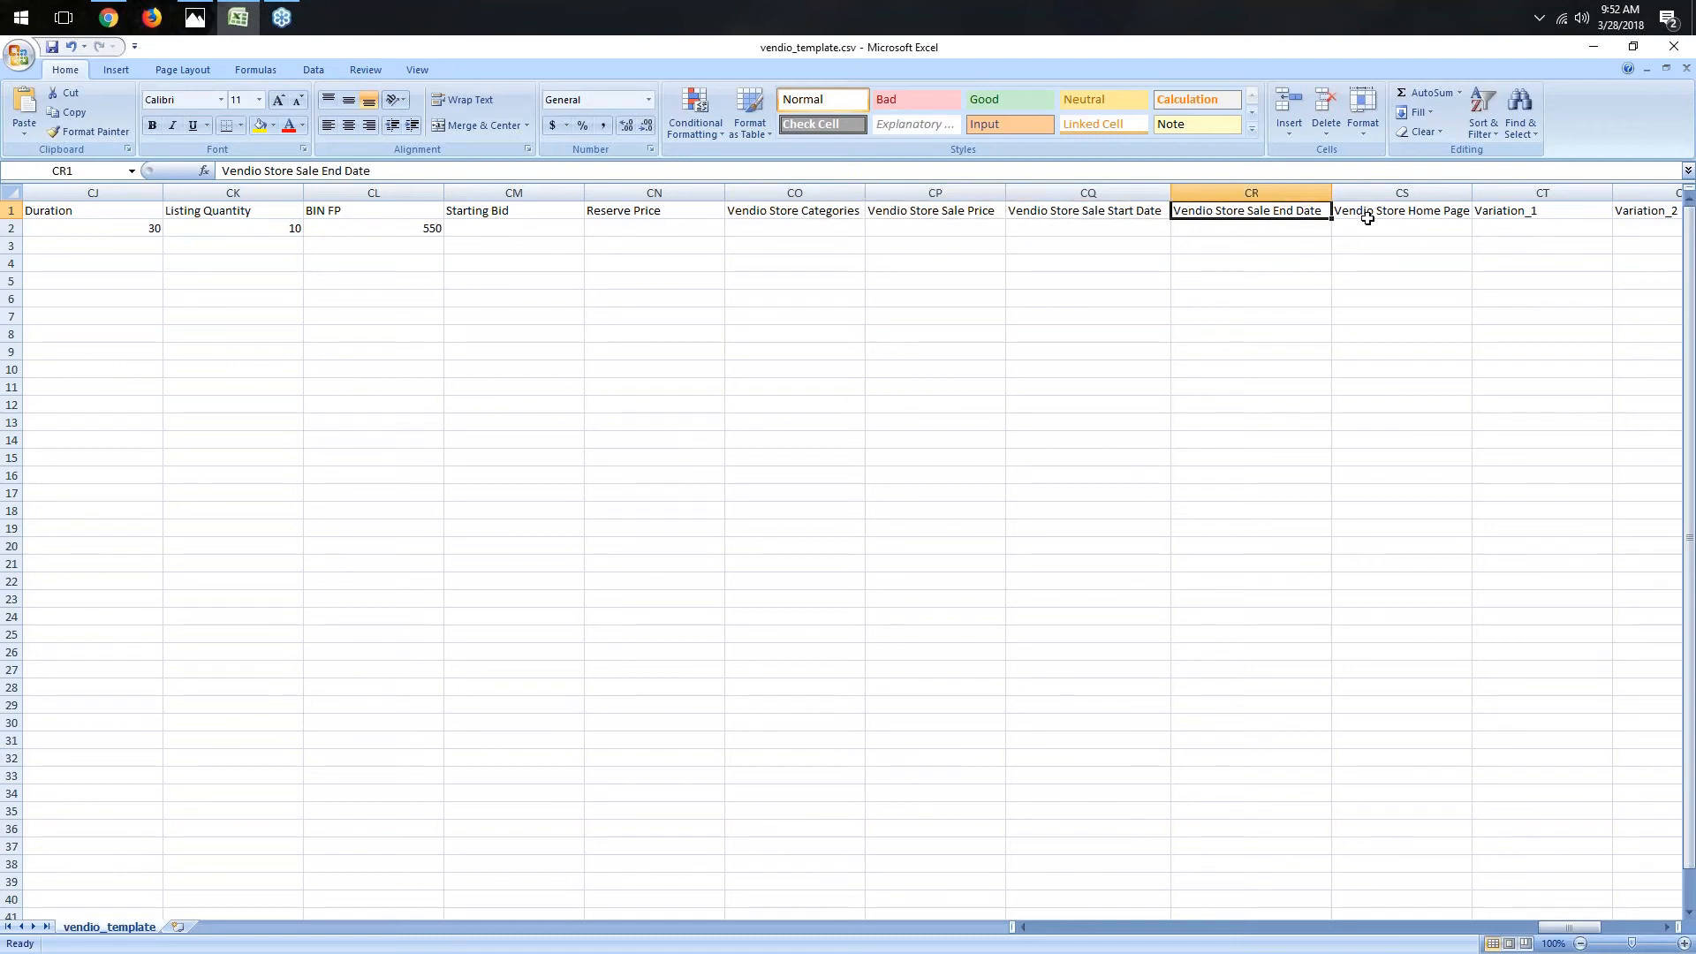
left_click_drag(1473, 195, 1535, 195)
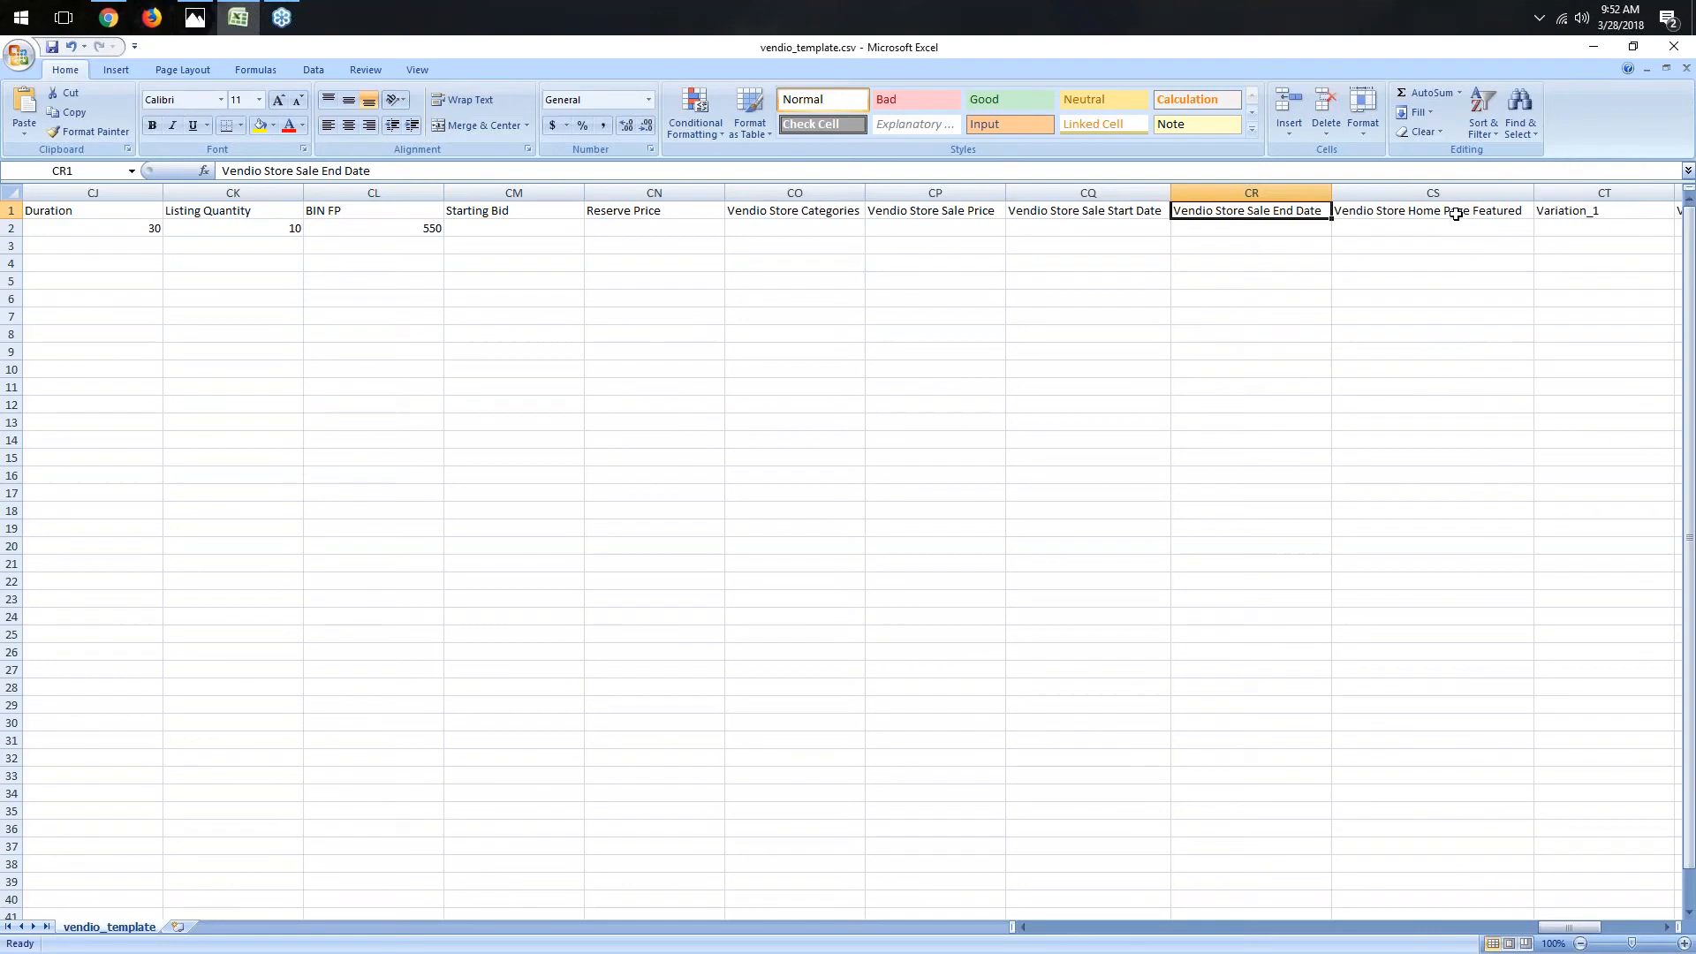
left_click_drag(1586, 934, 1614, 935)
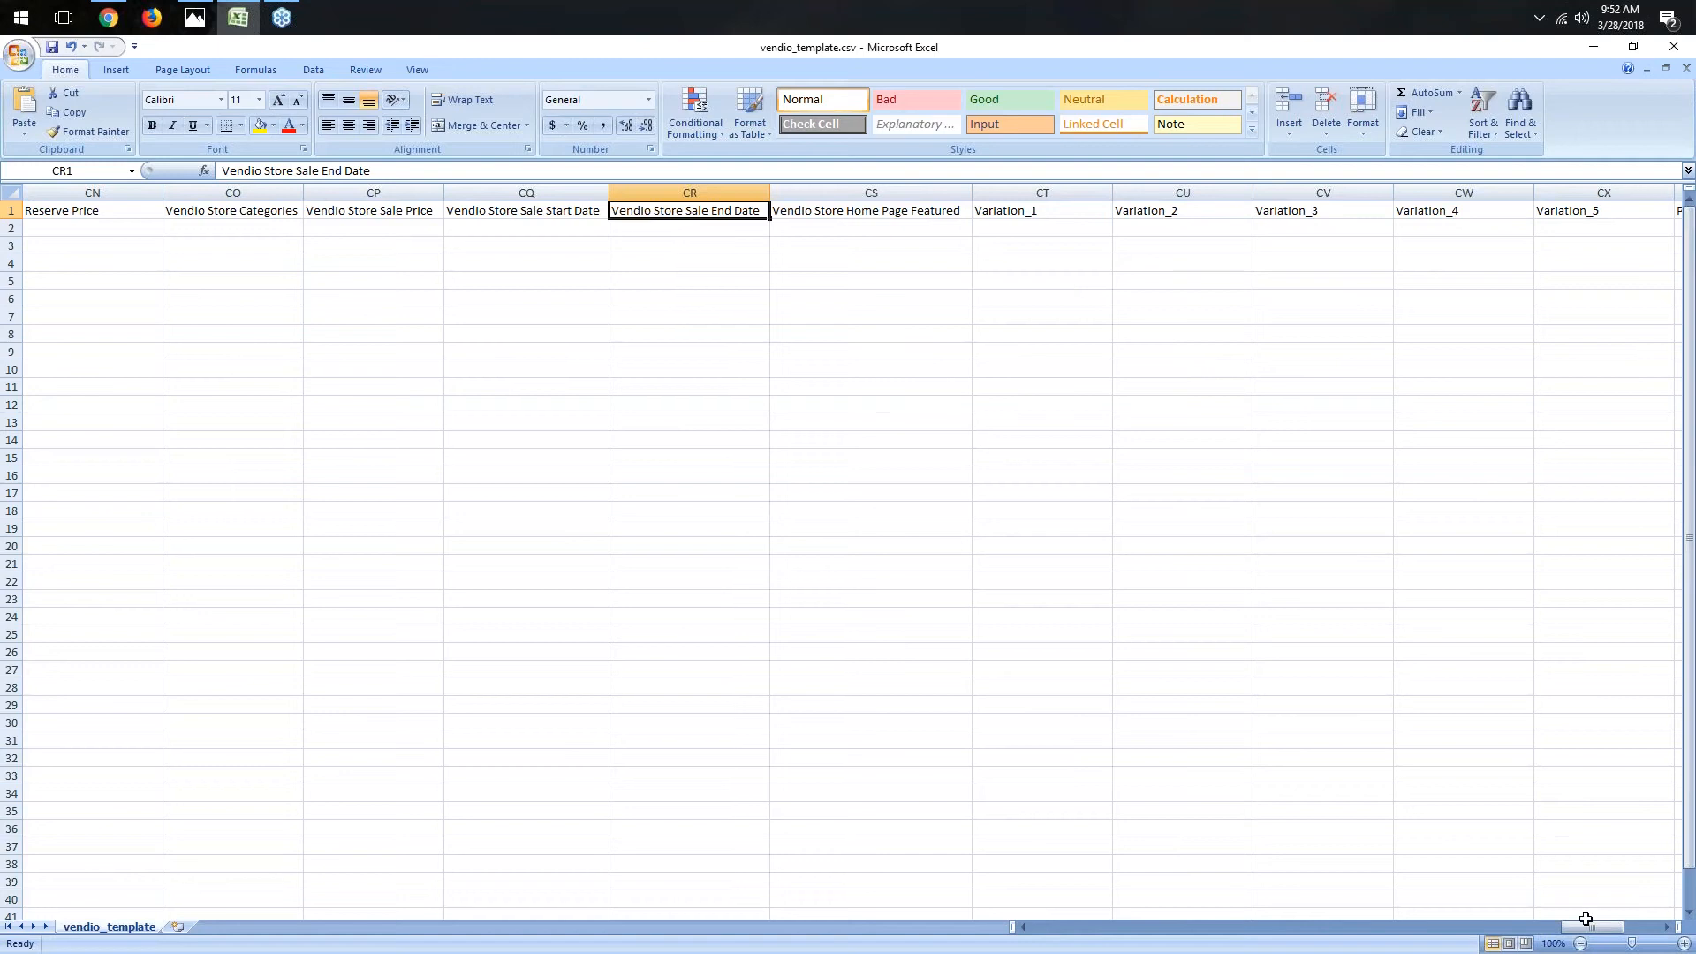
left_click_drag(1596, 934, 1607, 934)
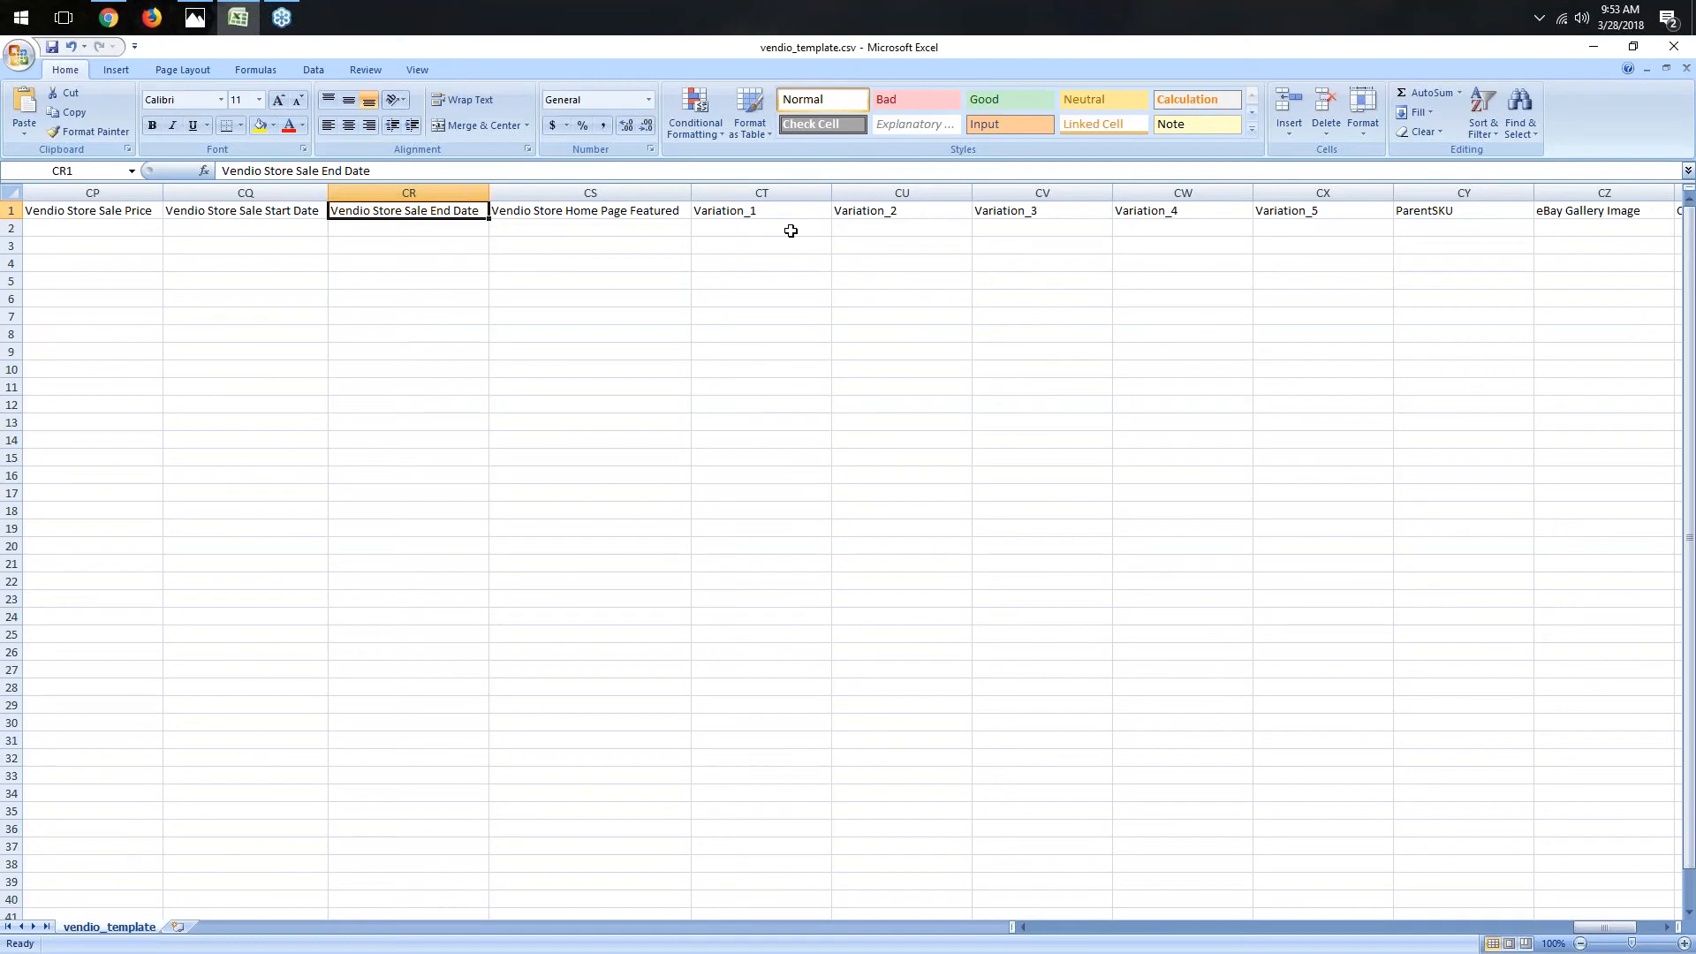
left_click(791, 242)
left_click(785, 265)
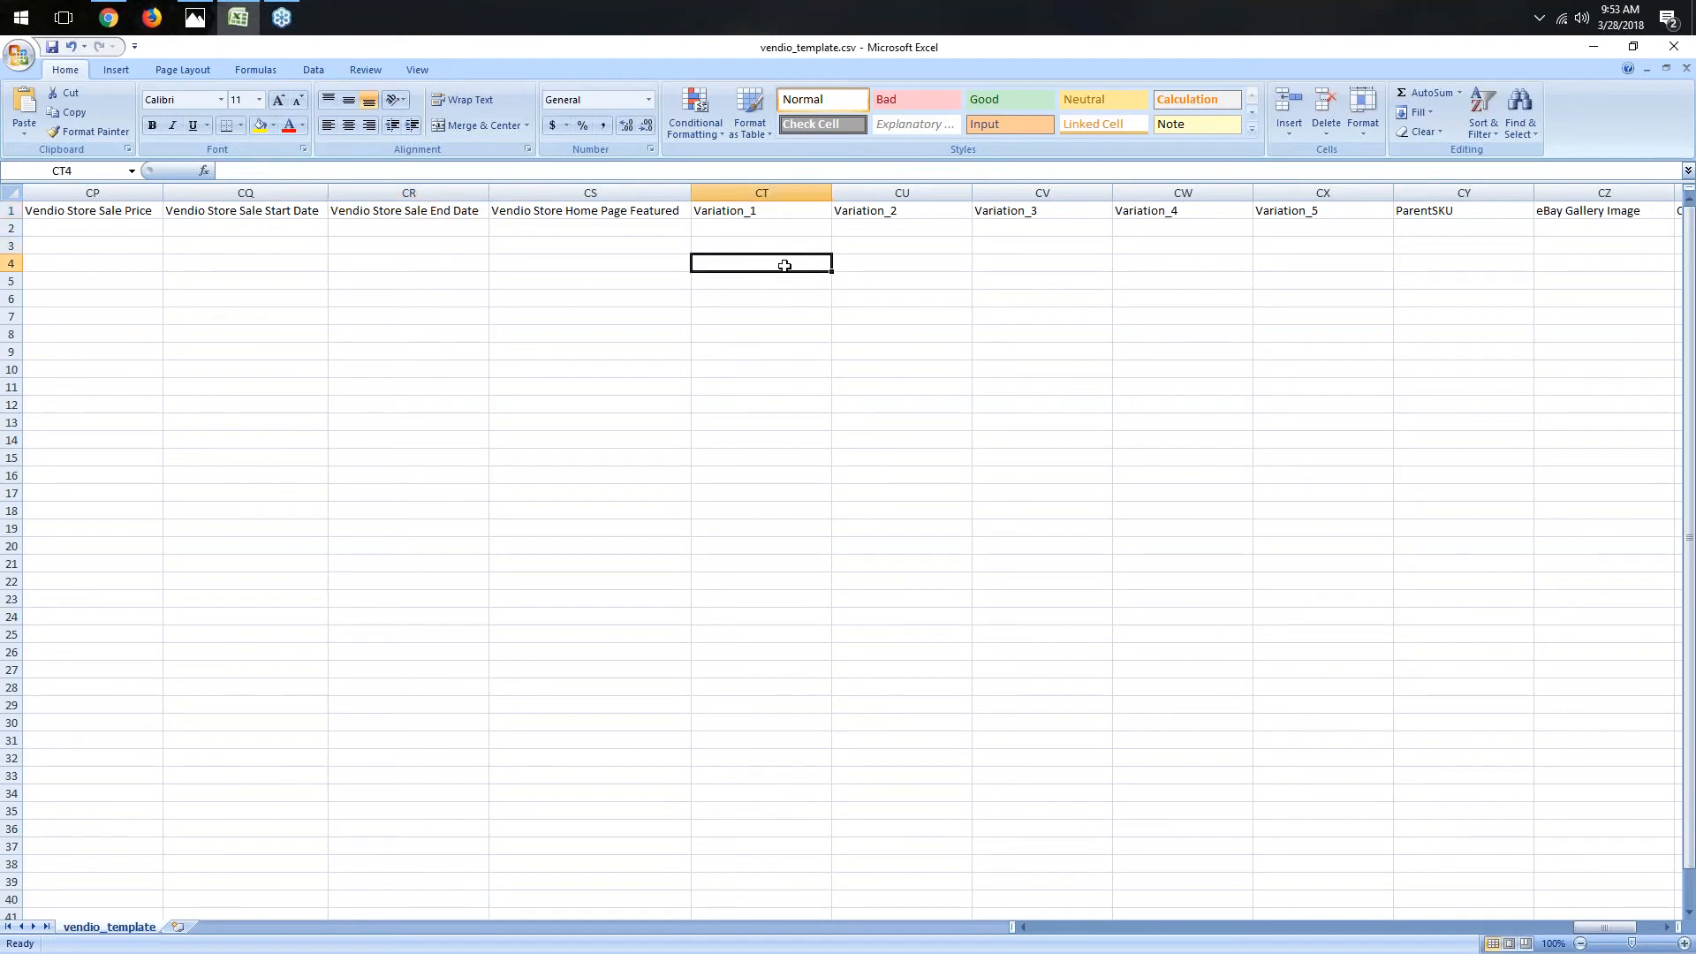
left_click(774, 281)
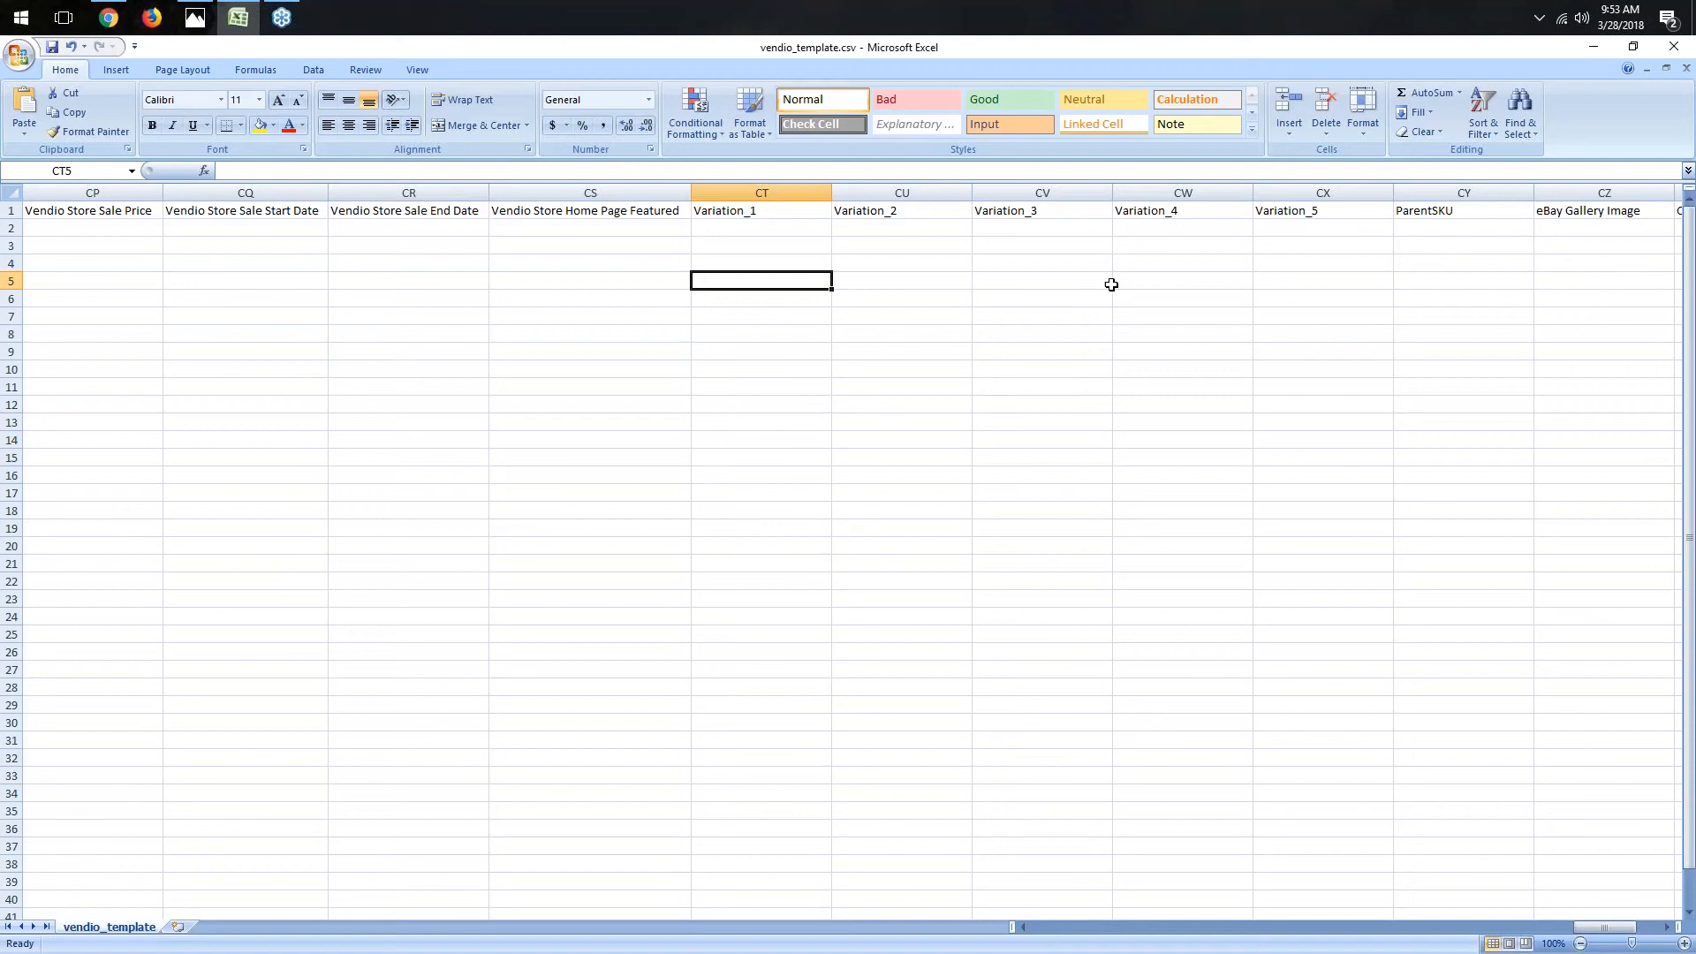
left_click(1476, 247)
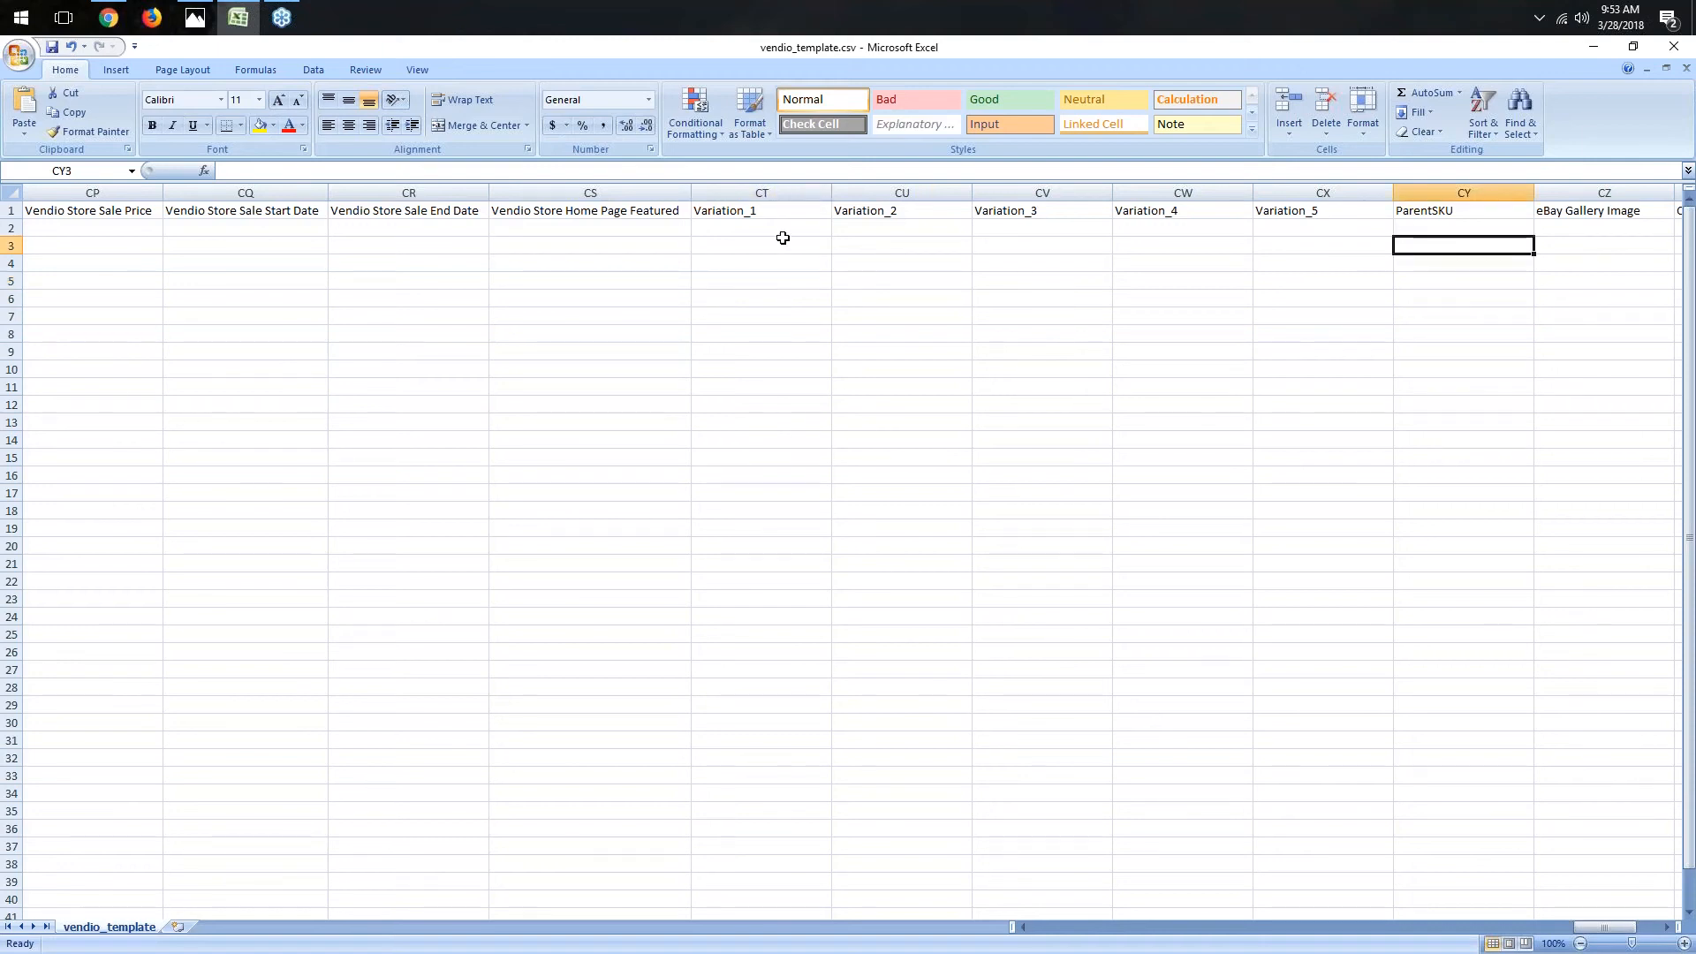
- Scroll further to examine the ParentSKU, gallery image and OpenSky column headers
left_click(1664, 927)
left_click(1664, 926)
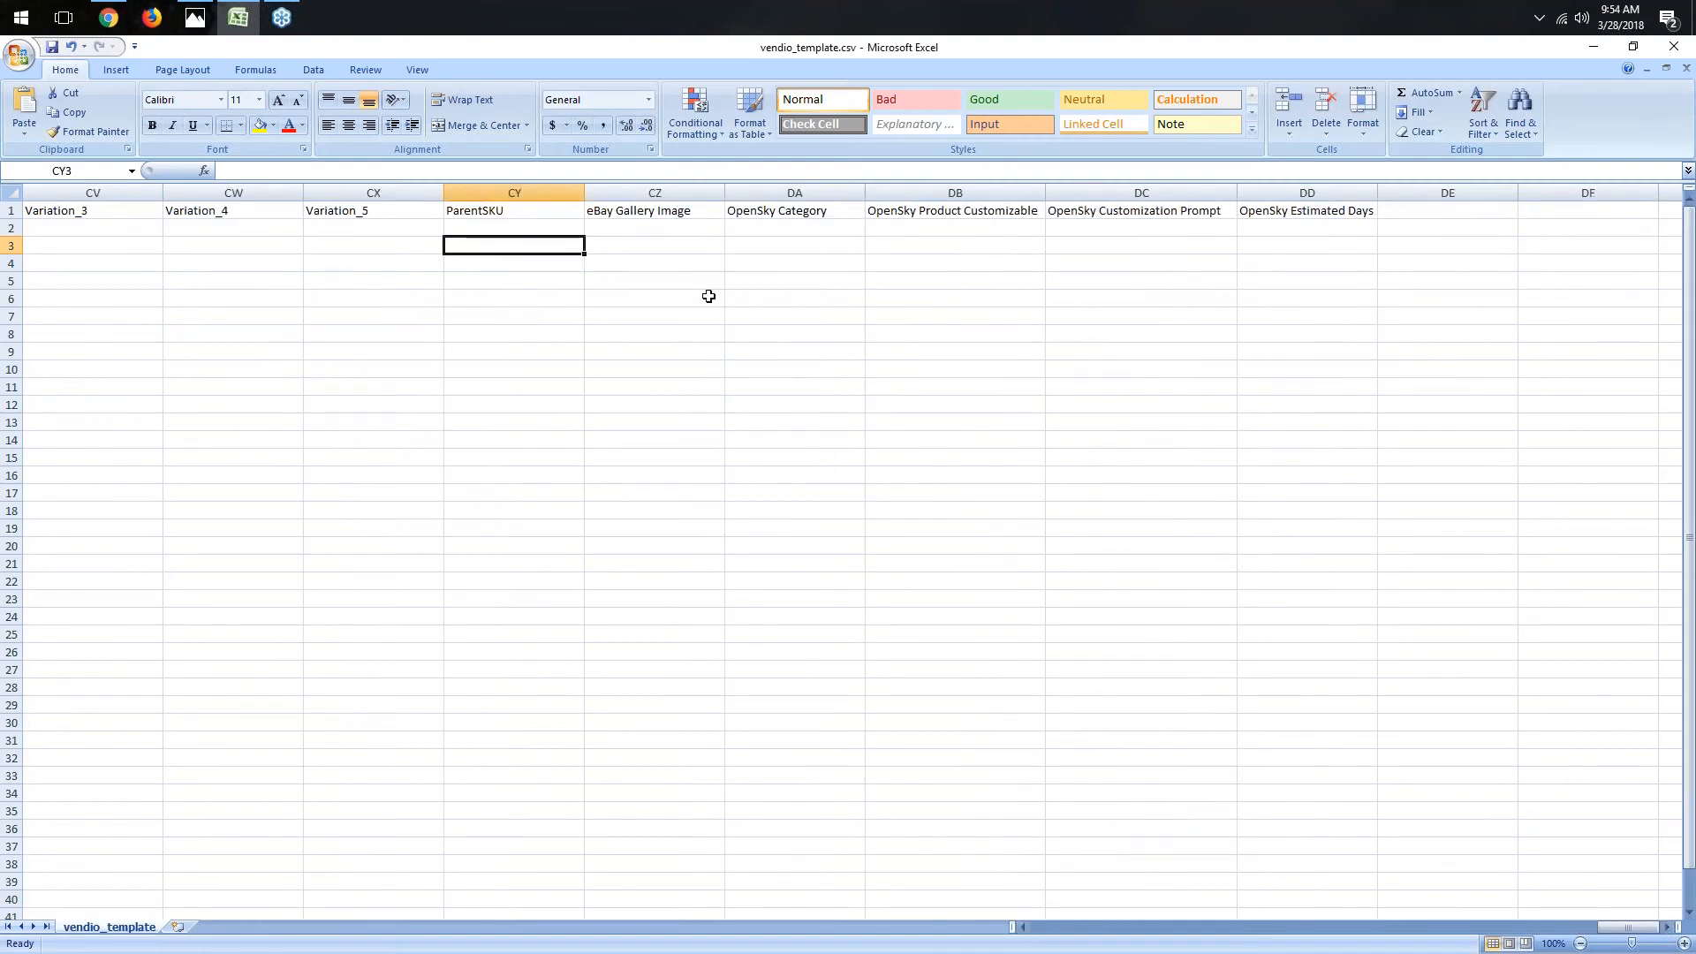
left_click(685, 212)
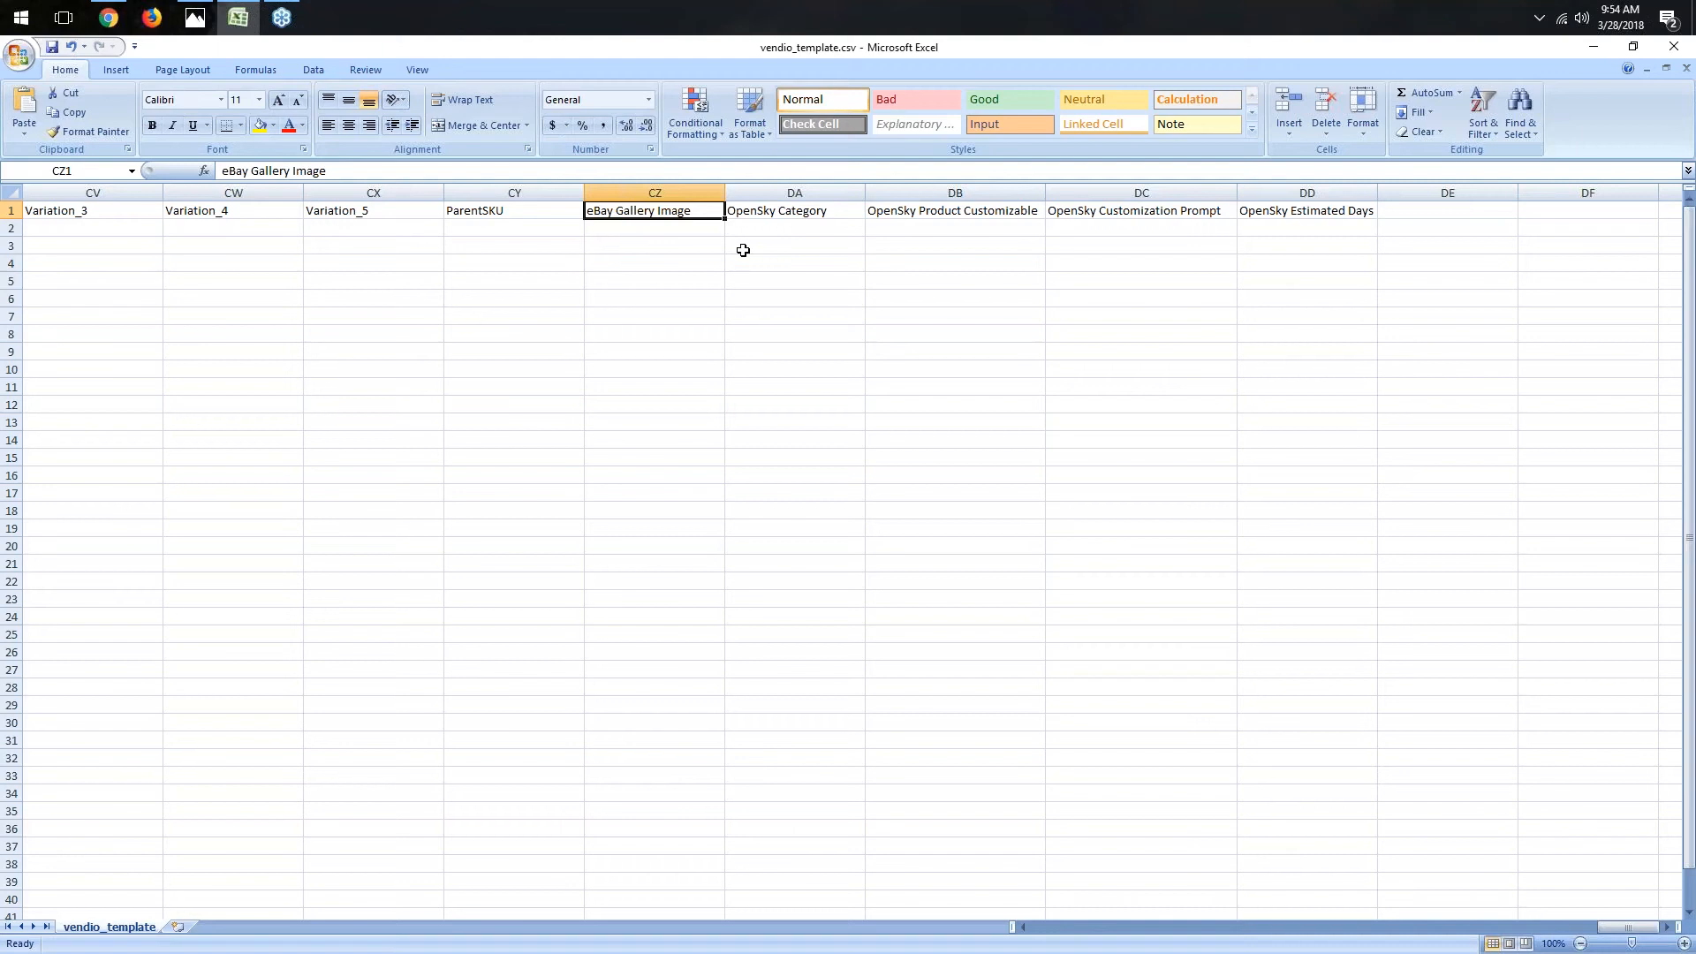
left_click(822, 213)
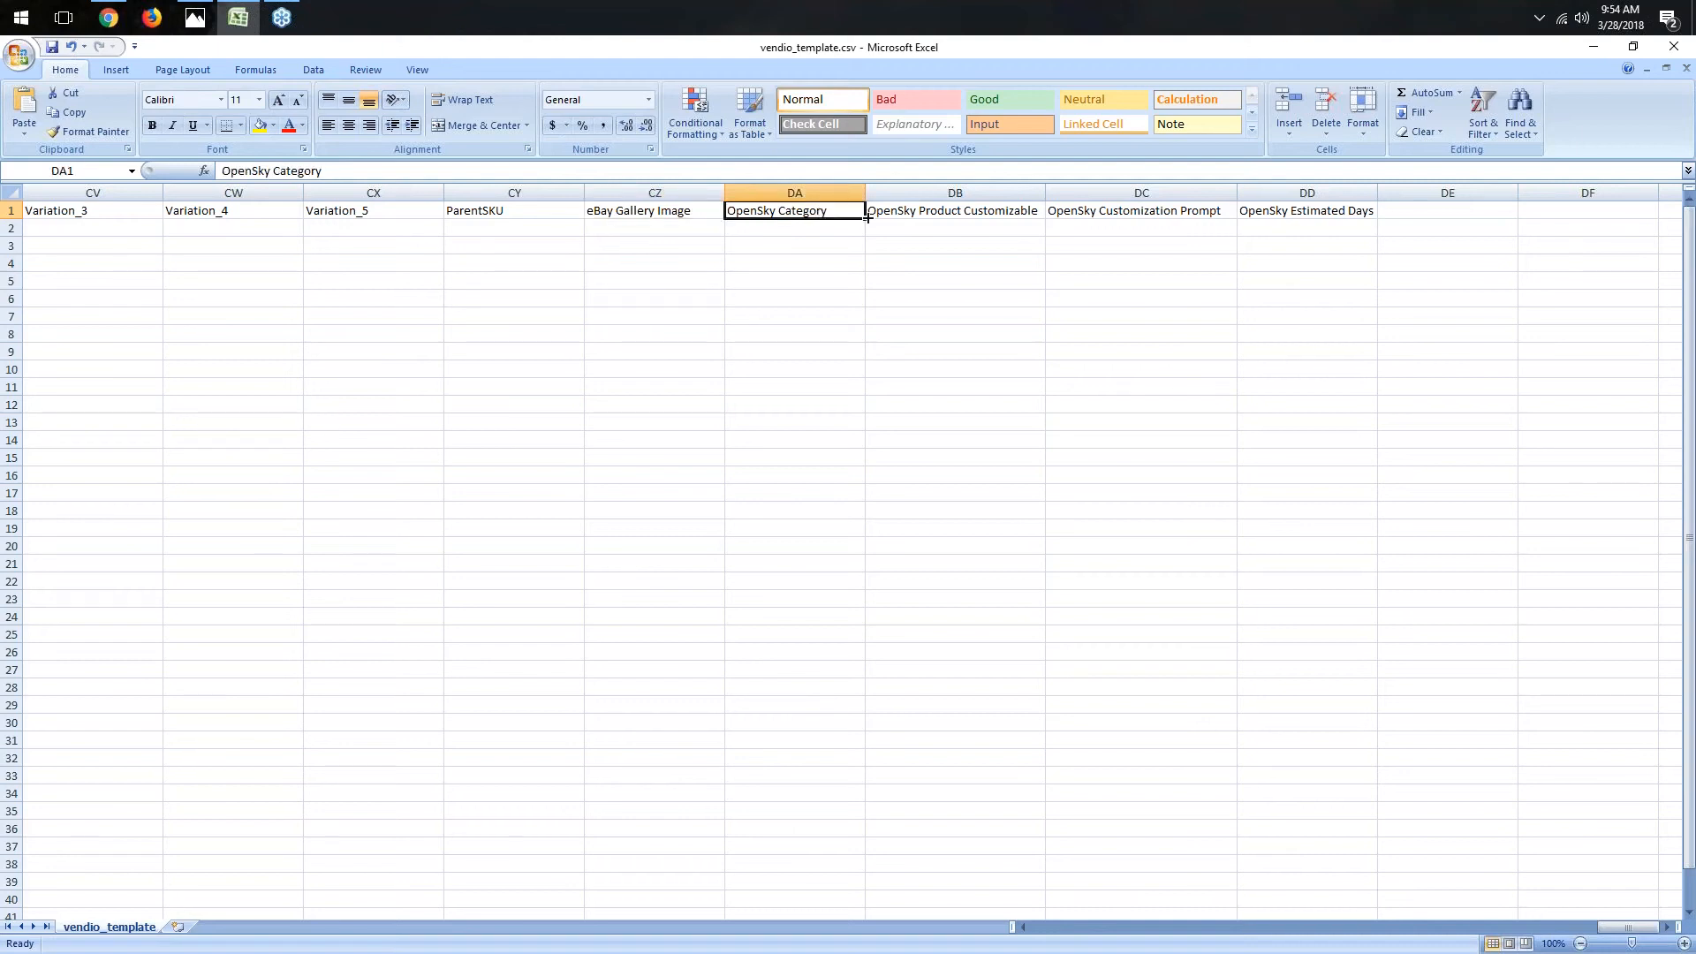
left_click(992, 212)
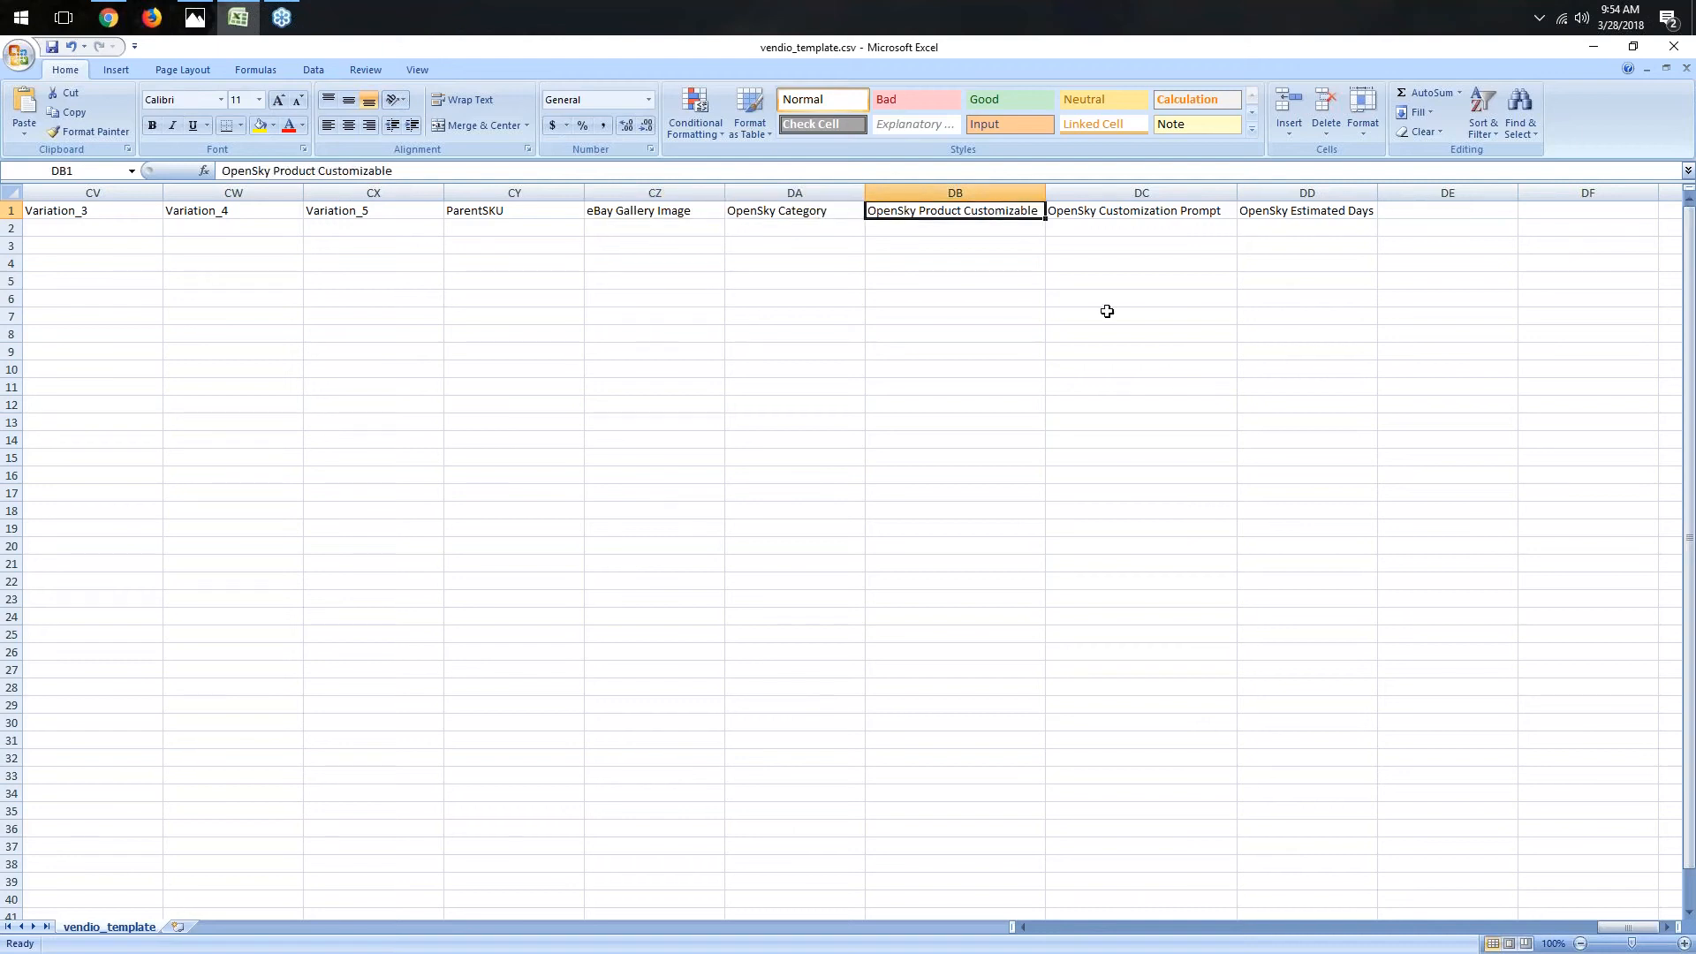
left_click(1206, 212)
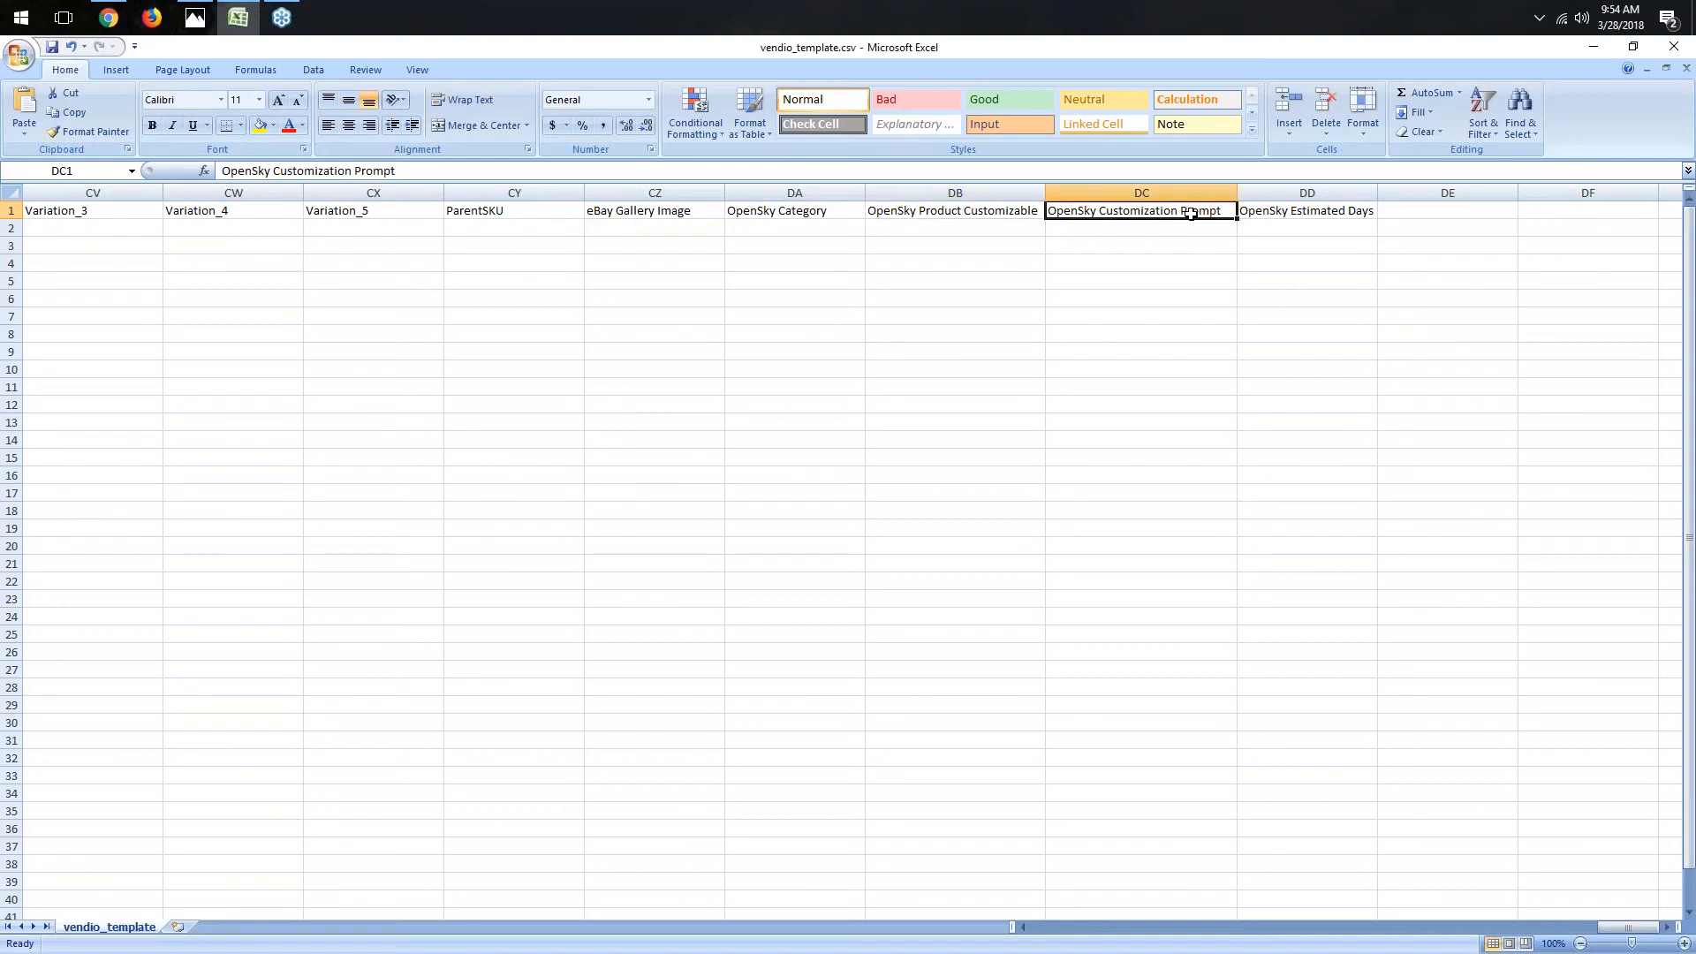
left_click(1285, 212)
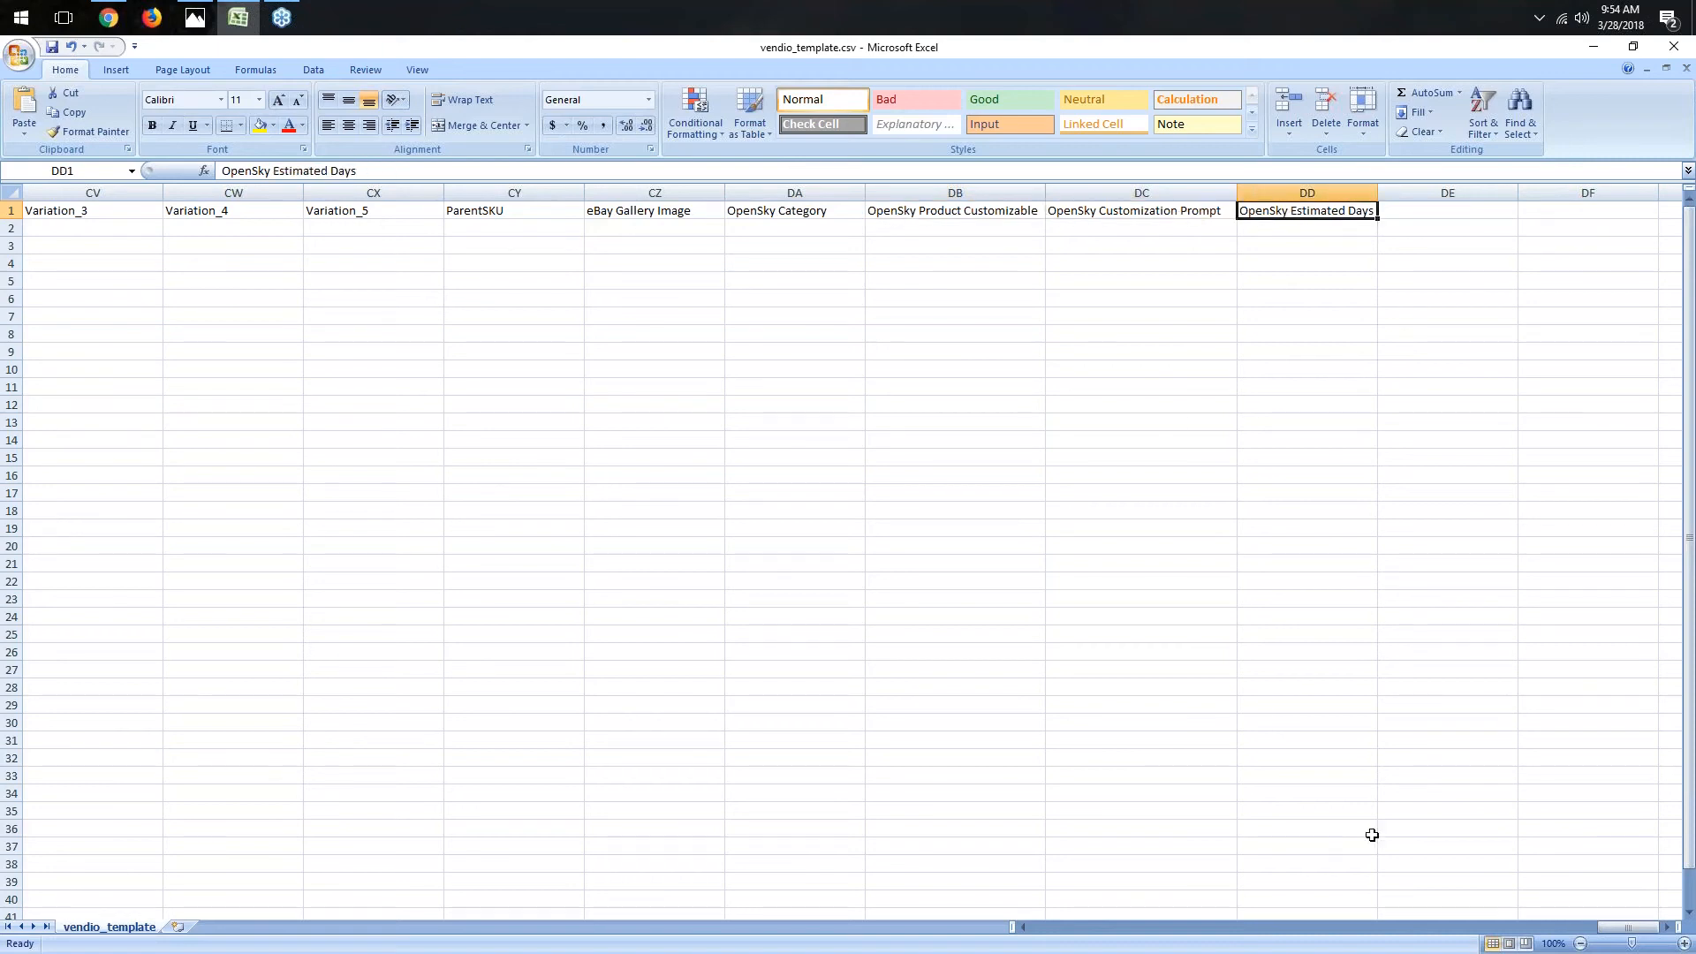
left_click(1666, 928)
left_click(1666, 927)
left_click(1666, 928)
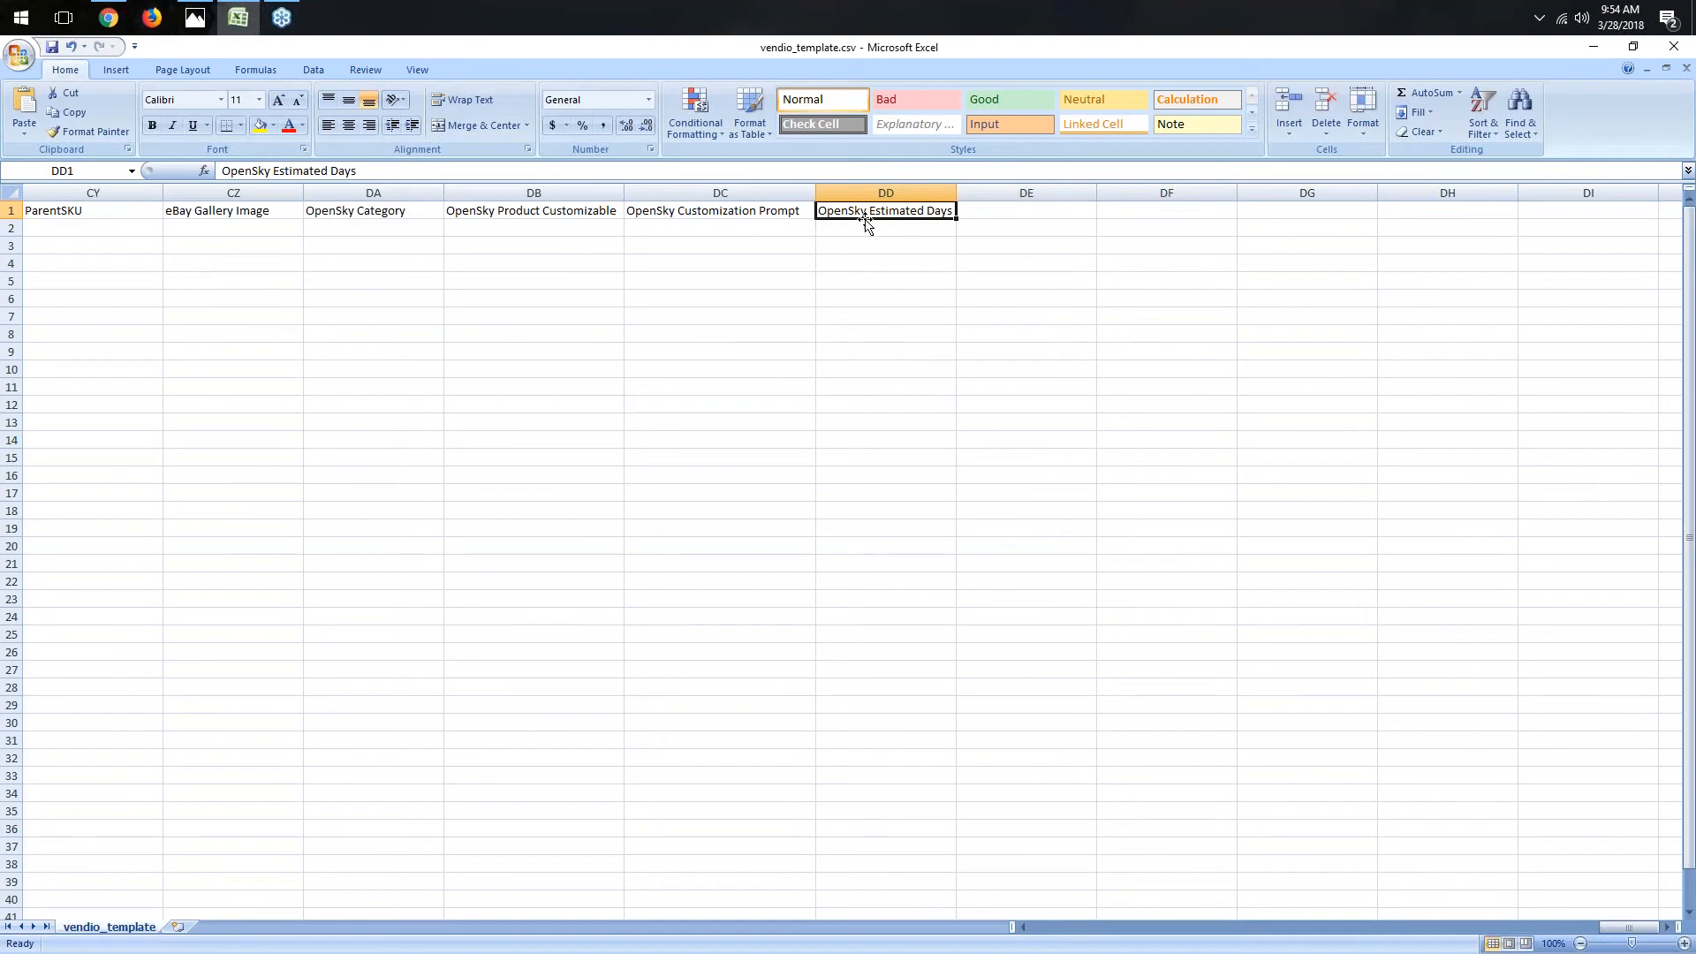
- Add a Brand column header after the OpenSky columns and enter apple as the item's brand
left_click(1051, 214)
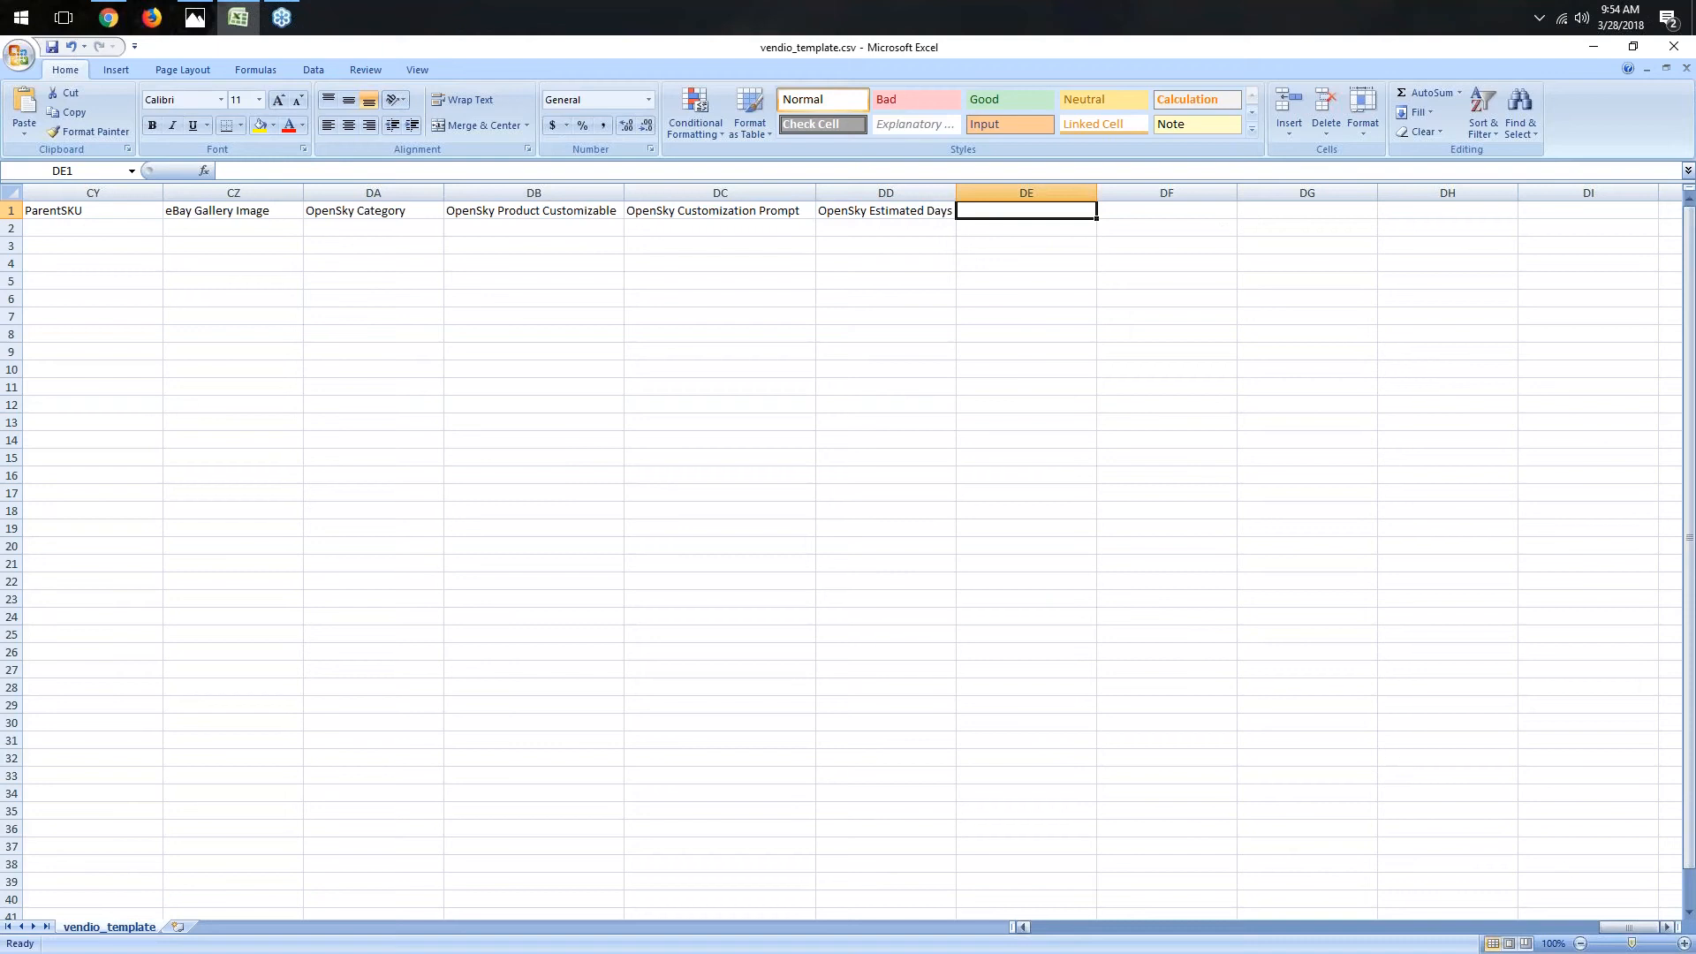
left_click(1666, 927)
left_click(1666, 928)
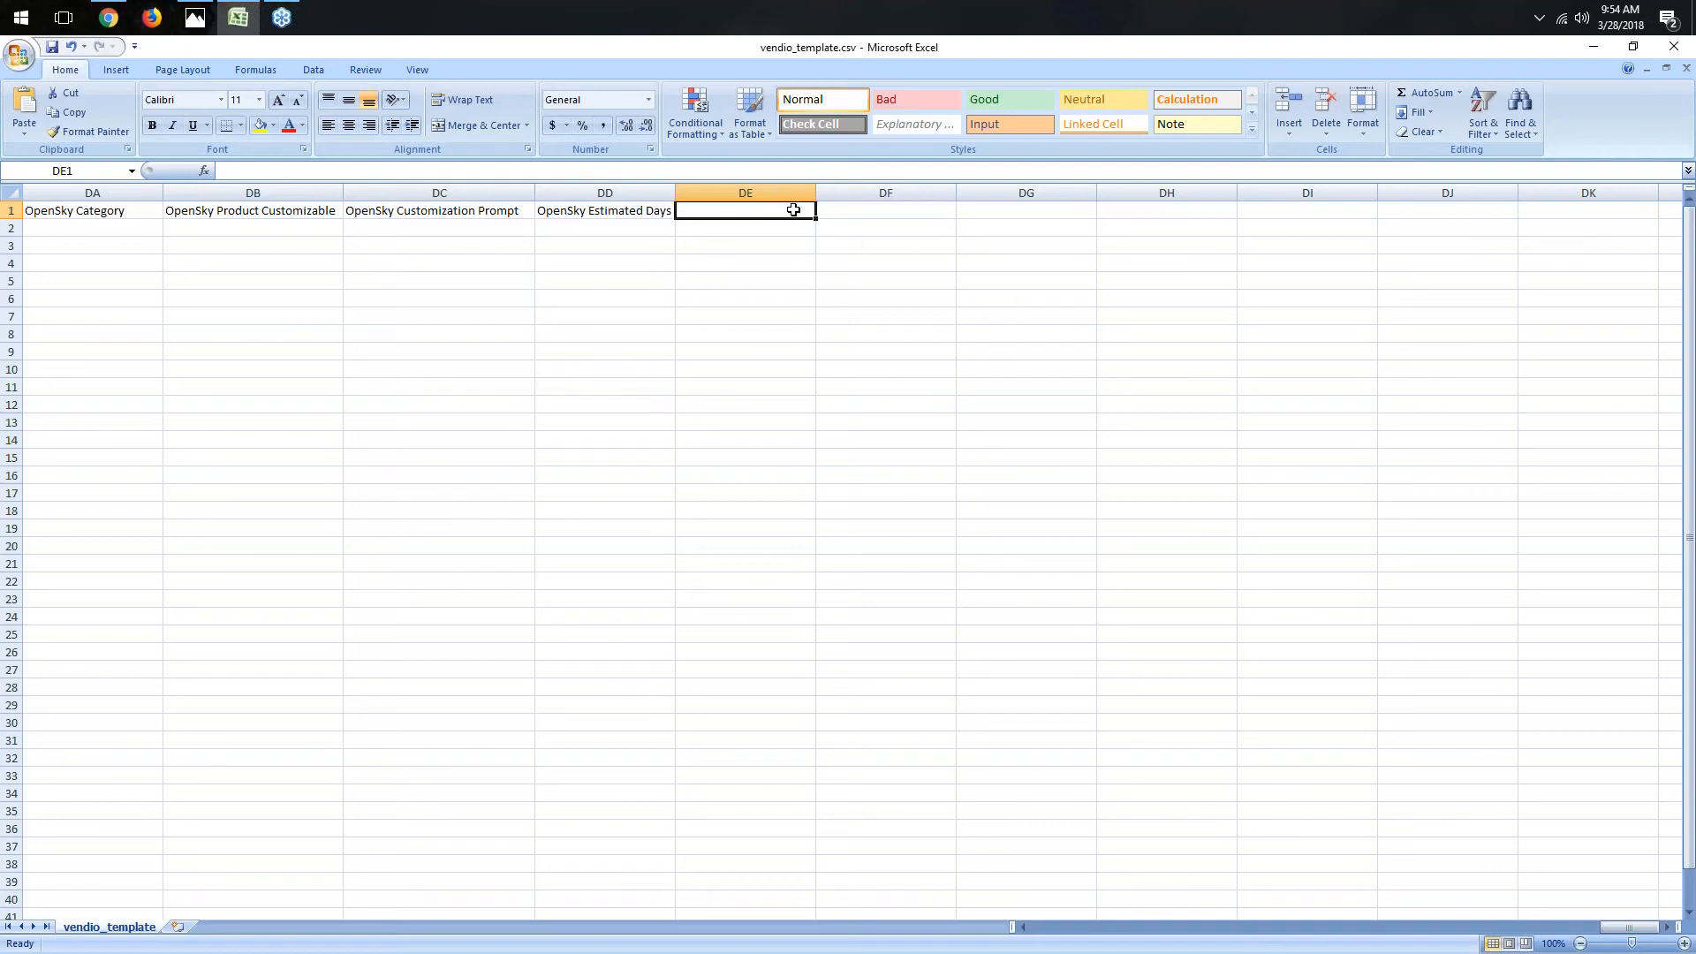
type("Brand")
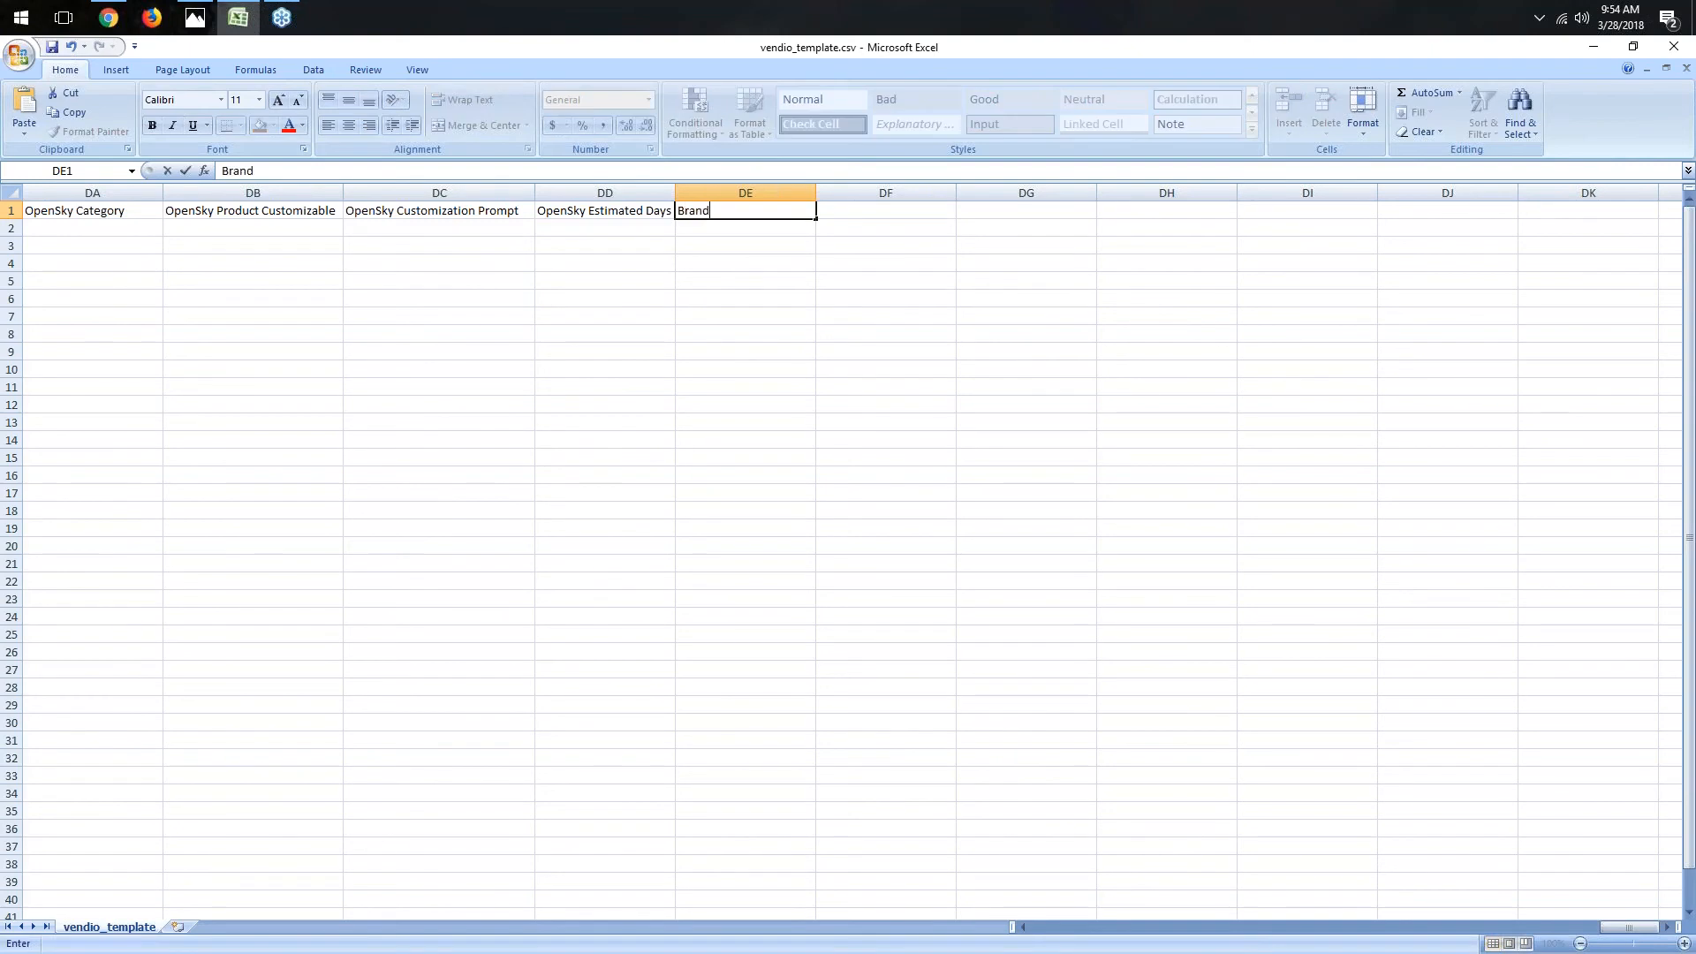
key("Return")
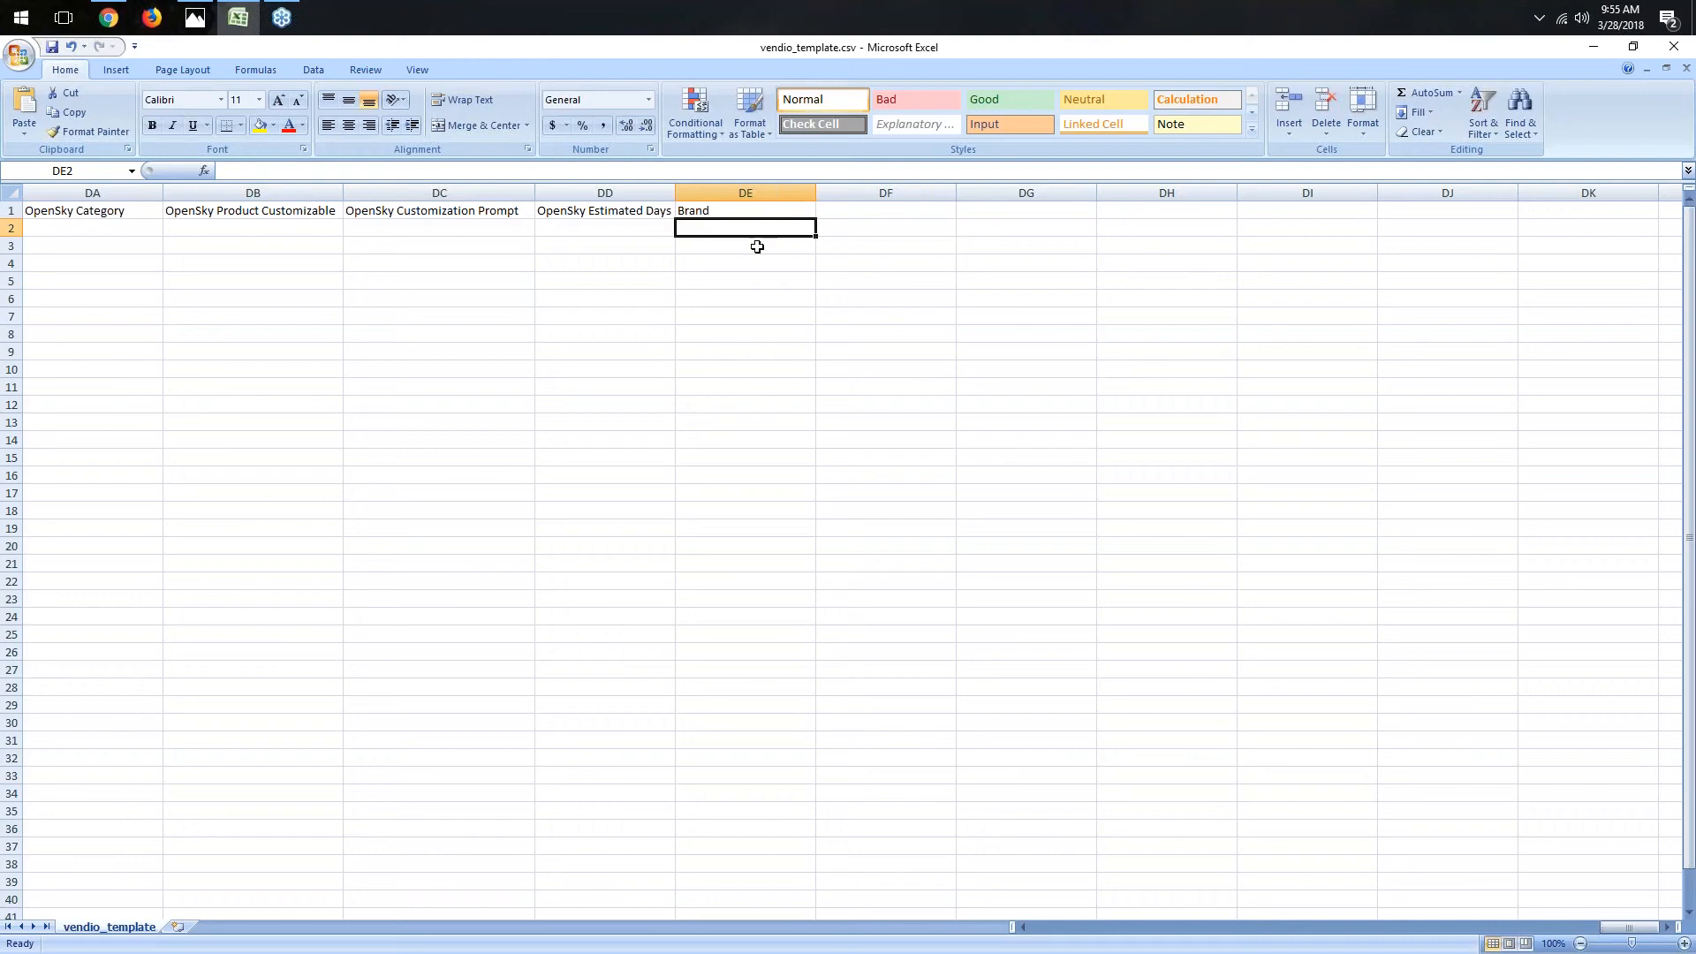
type("apple")
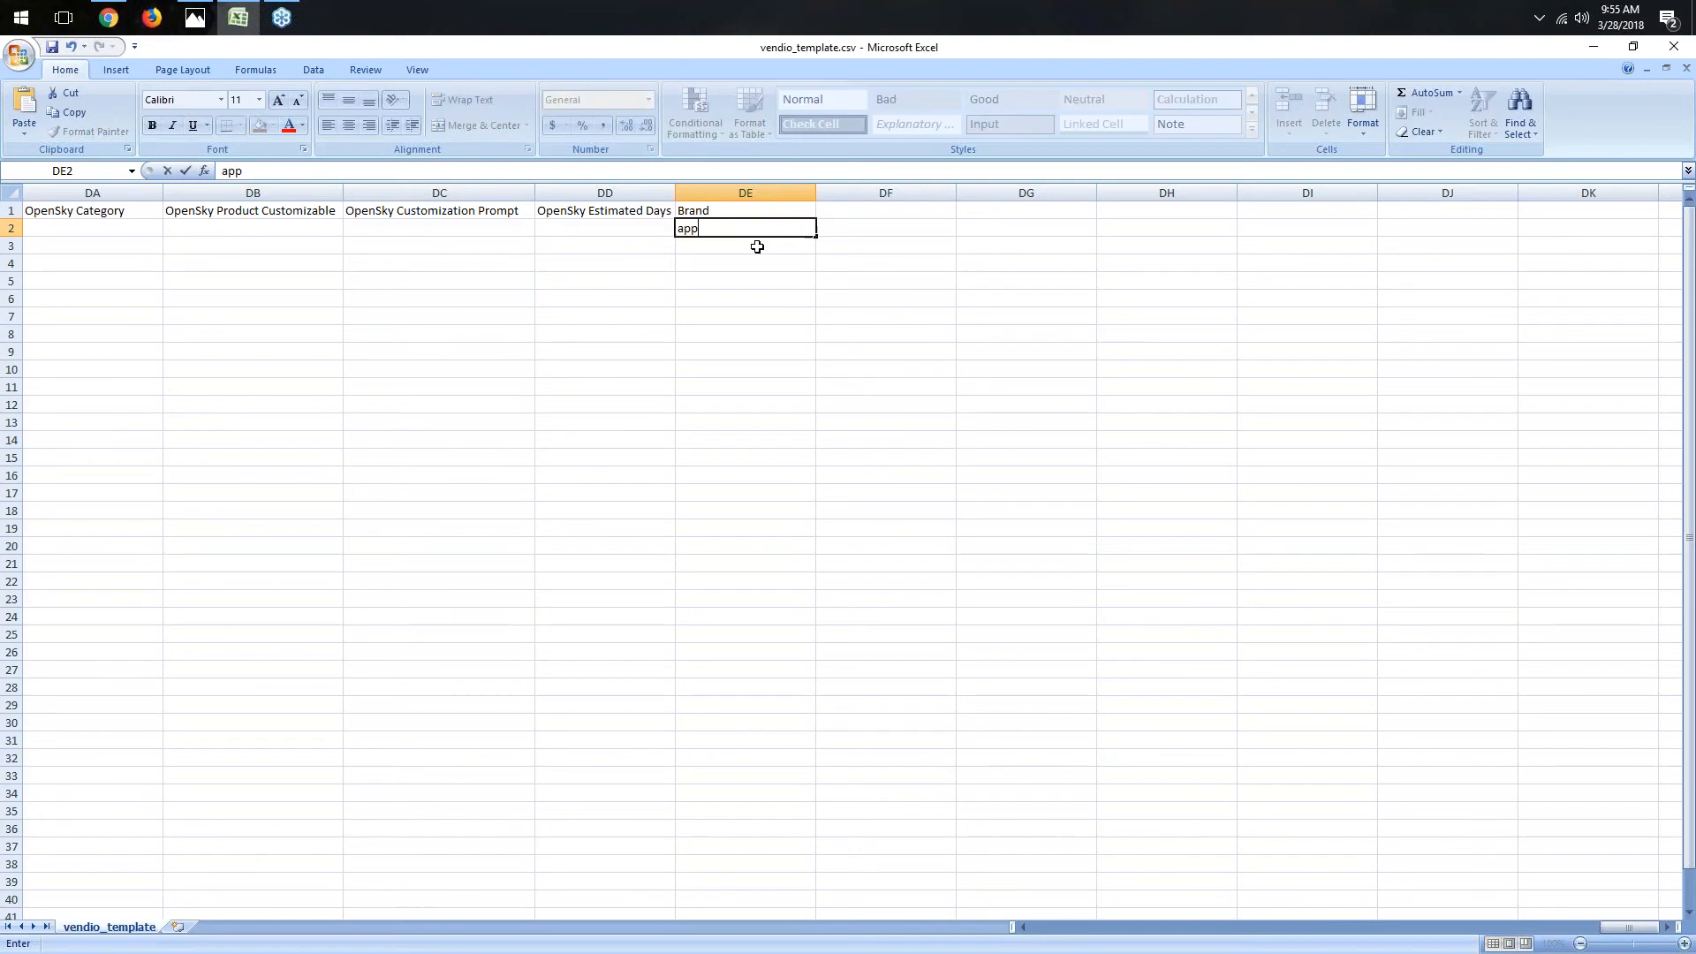
key("Tab")
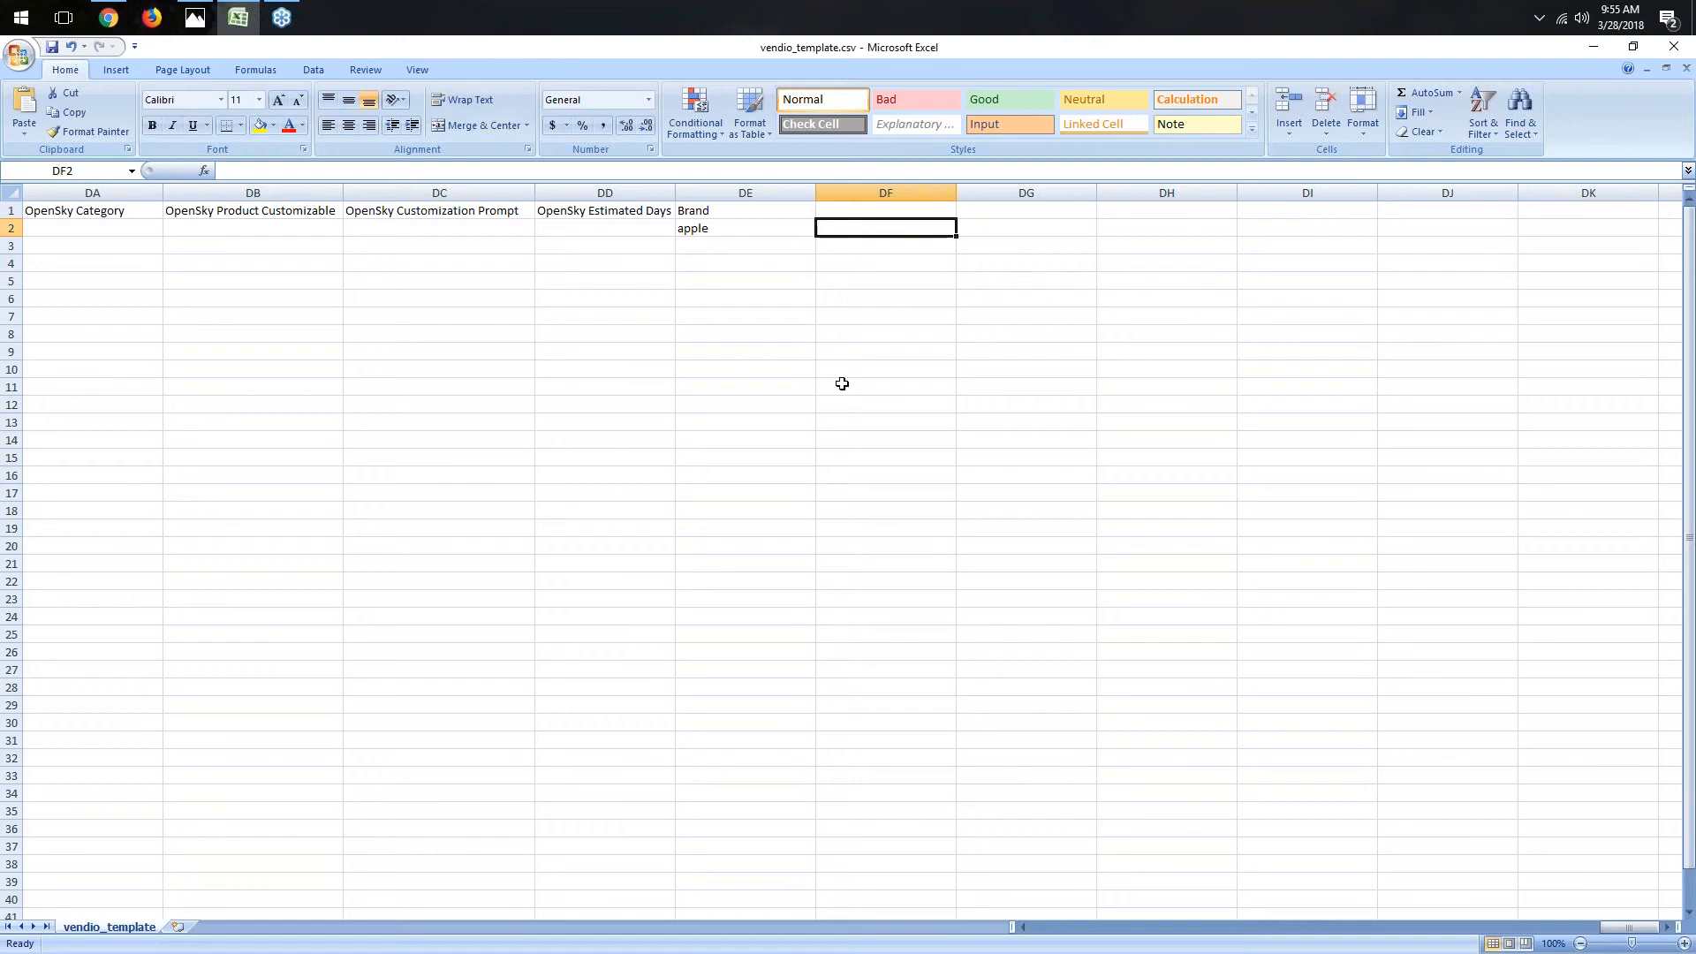
- Switch to the browser to view Vendio's Inventory Export options, then return to the spreadsheet
left_click(109, 15)
mouse_move(175, 148)
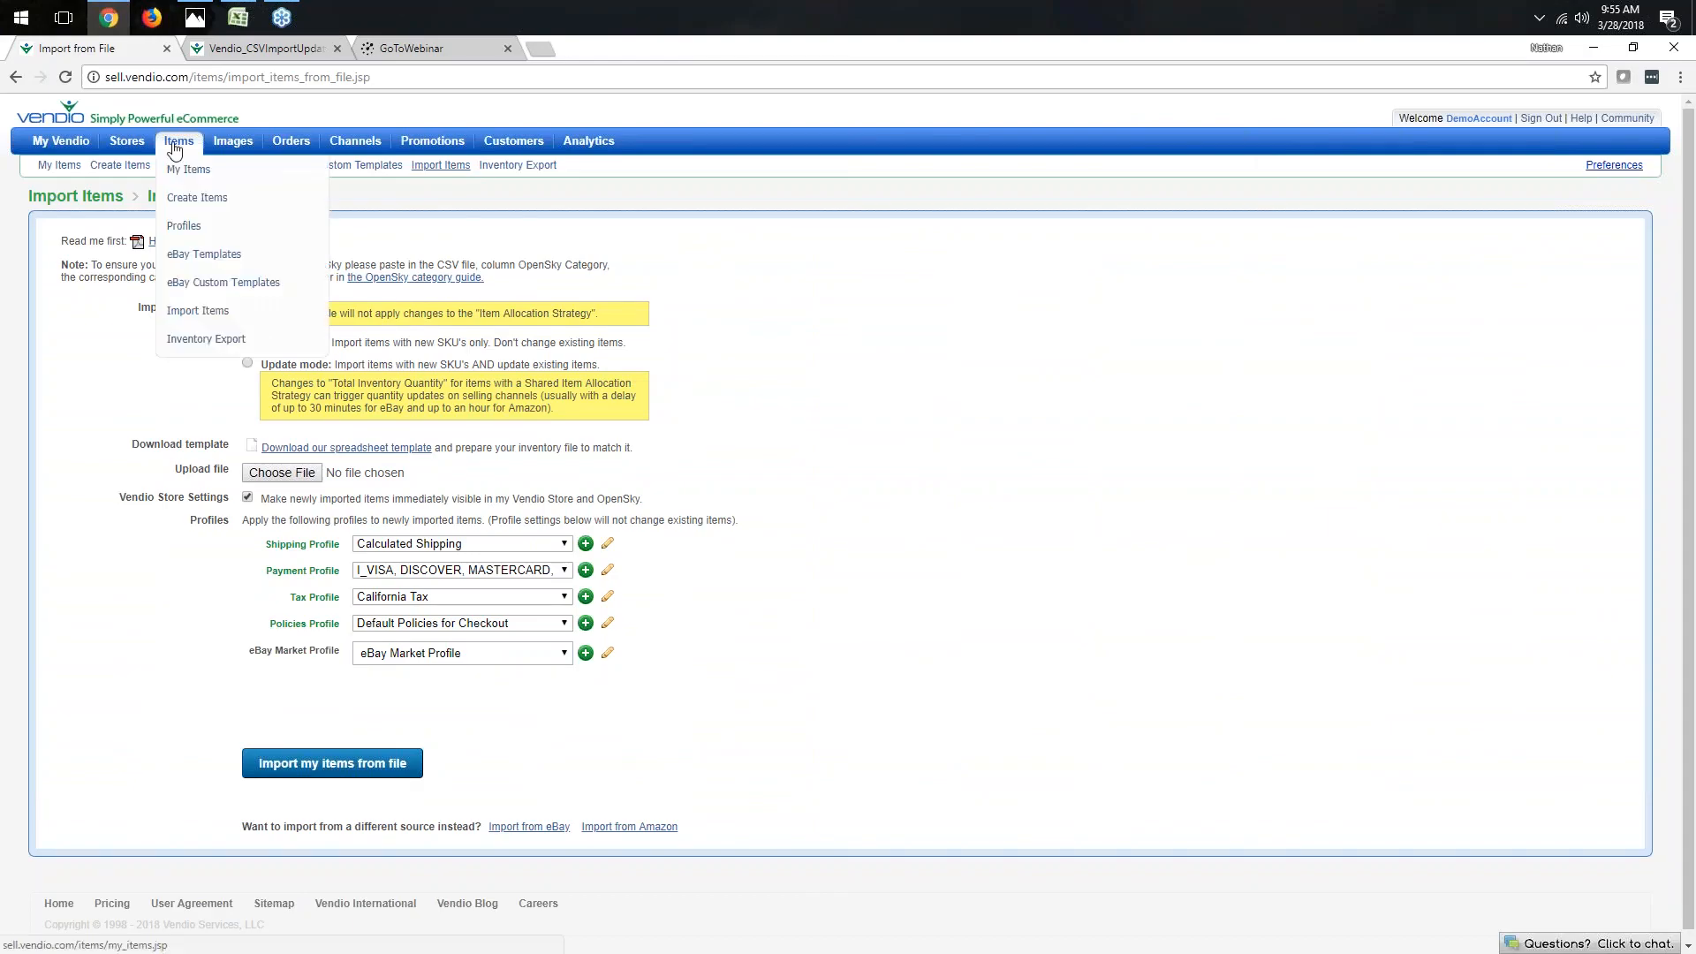
left_click(225, 351)
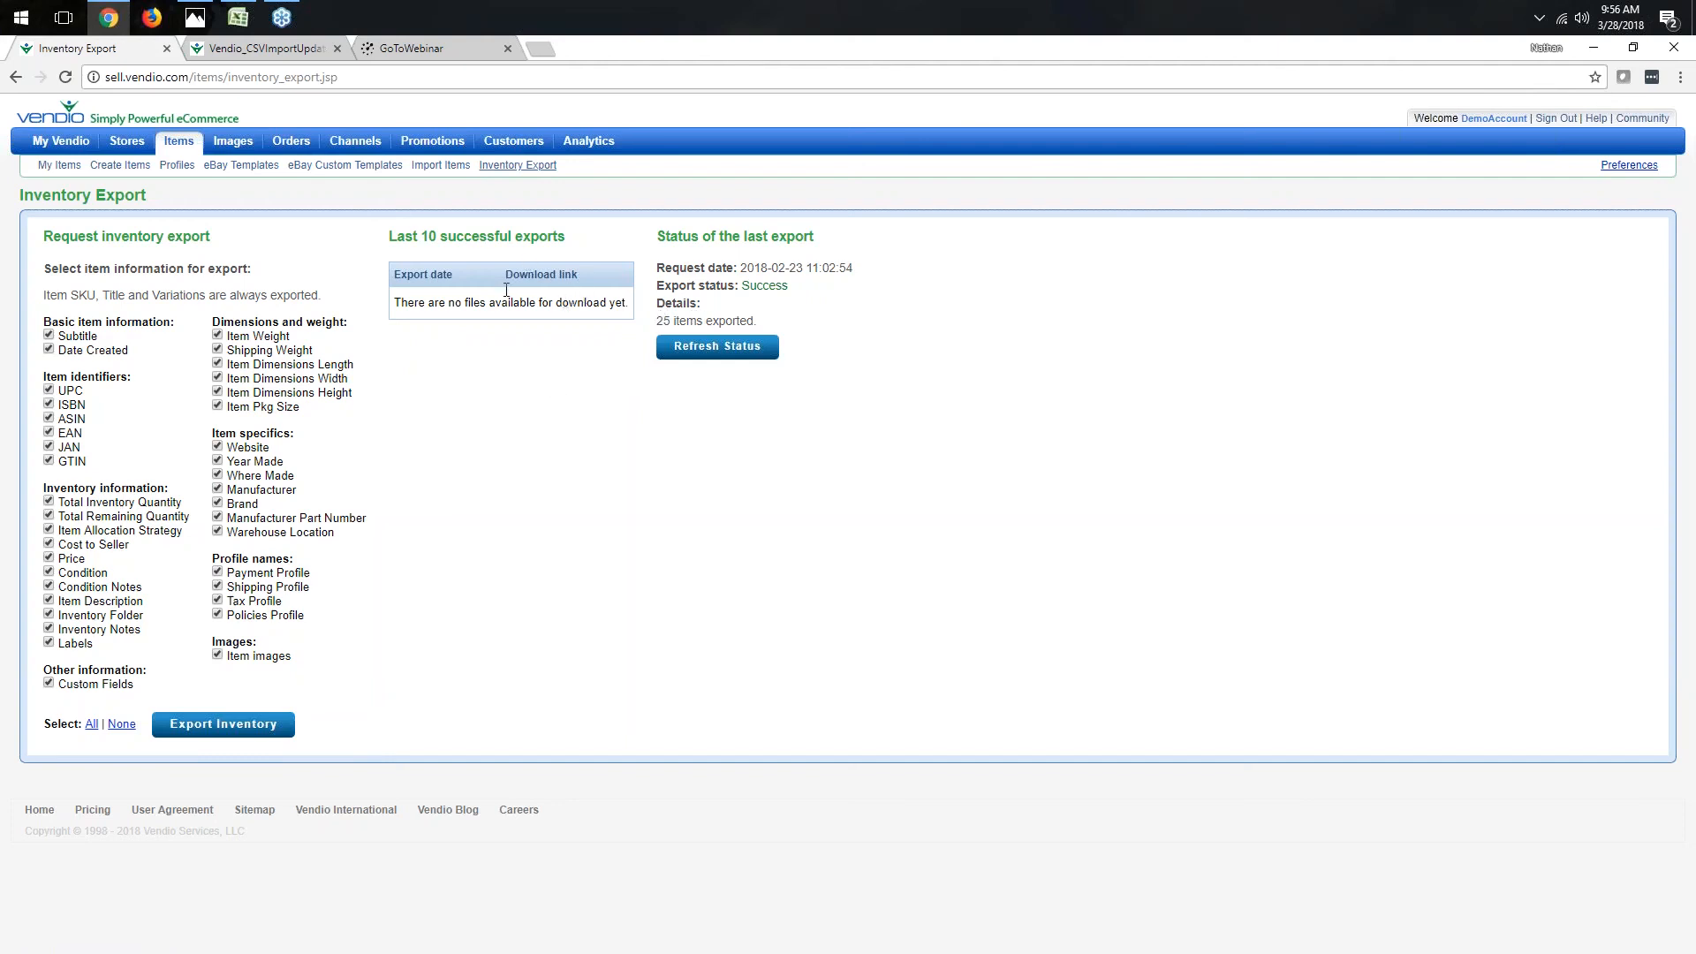
mouse_move(241, 11)
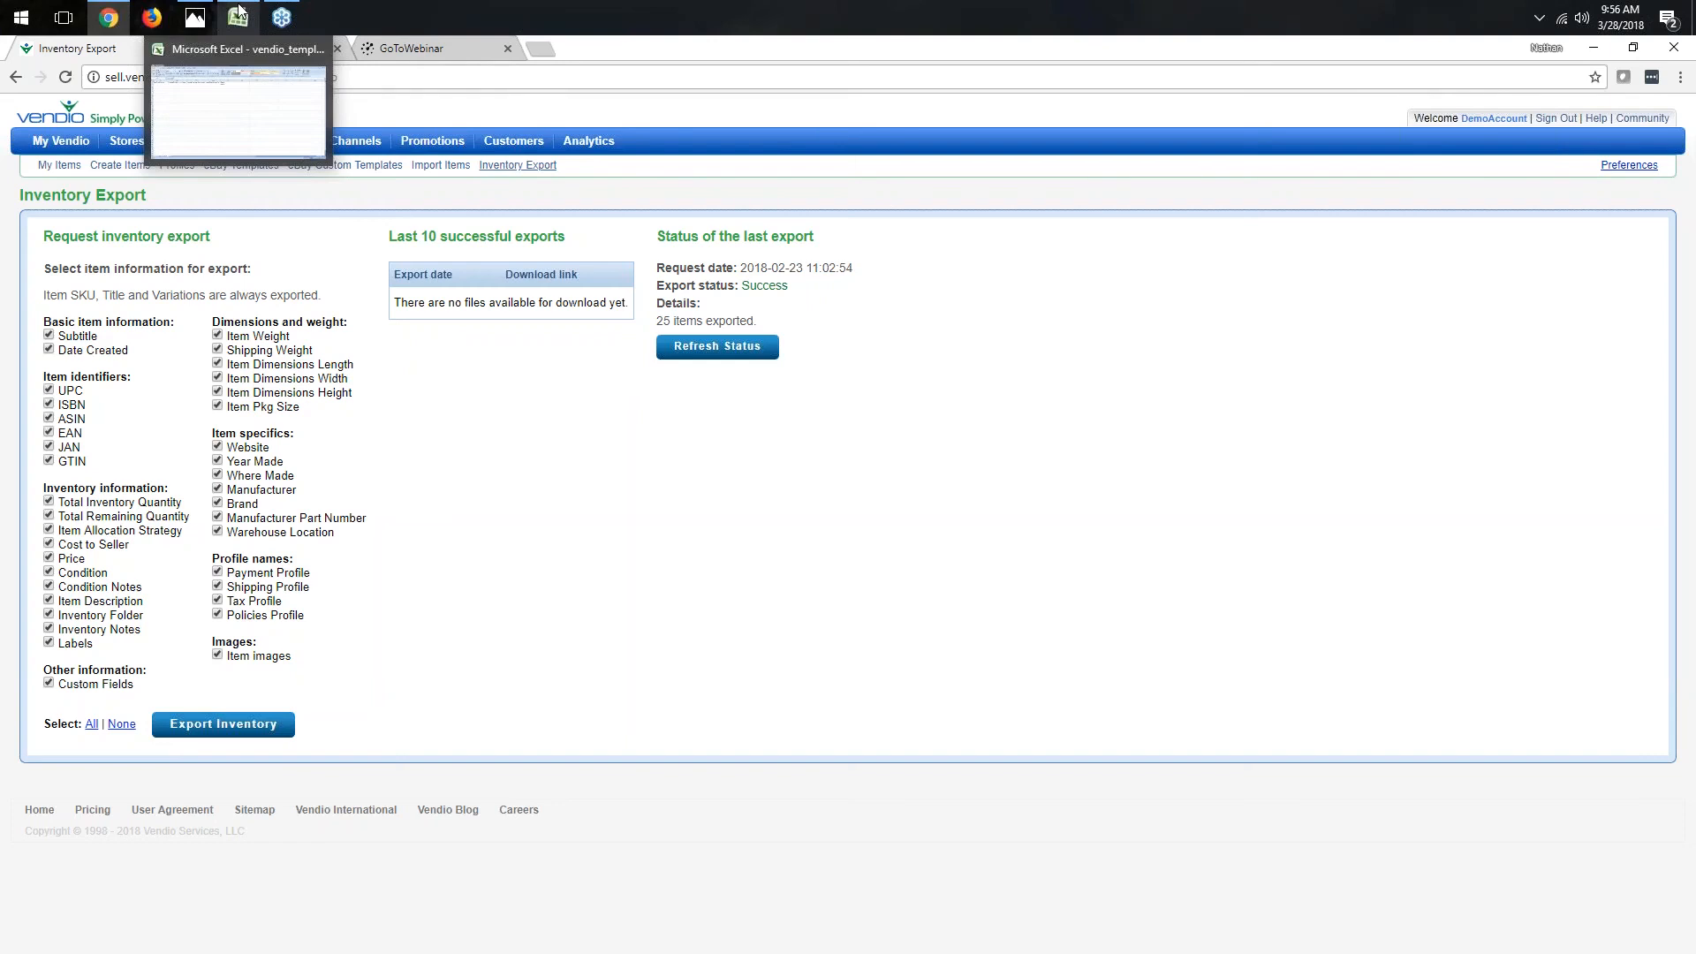
left_click(238, 12)
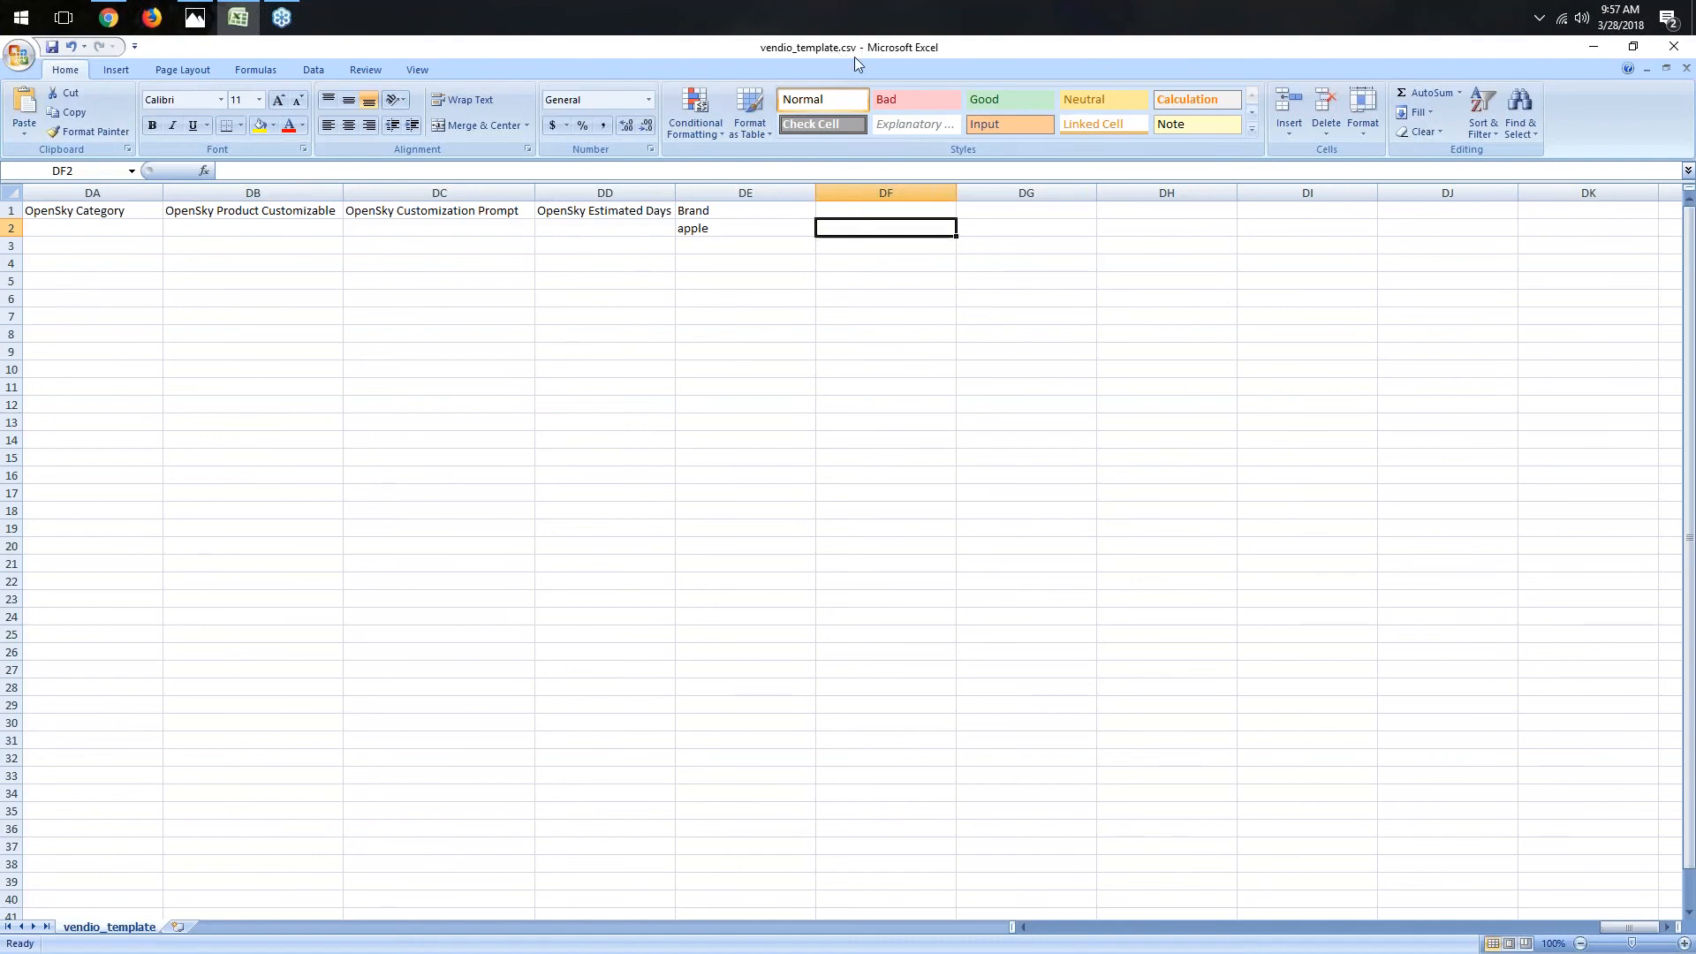
- Switch to the browser and open the Import Items page for importing from a CSV file
left_click(119, 13)
mouse_move(178, 142)
left_click(197, 311)
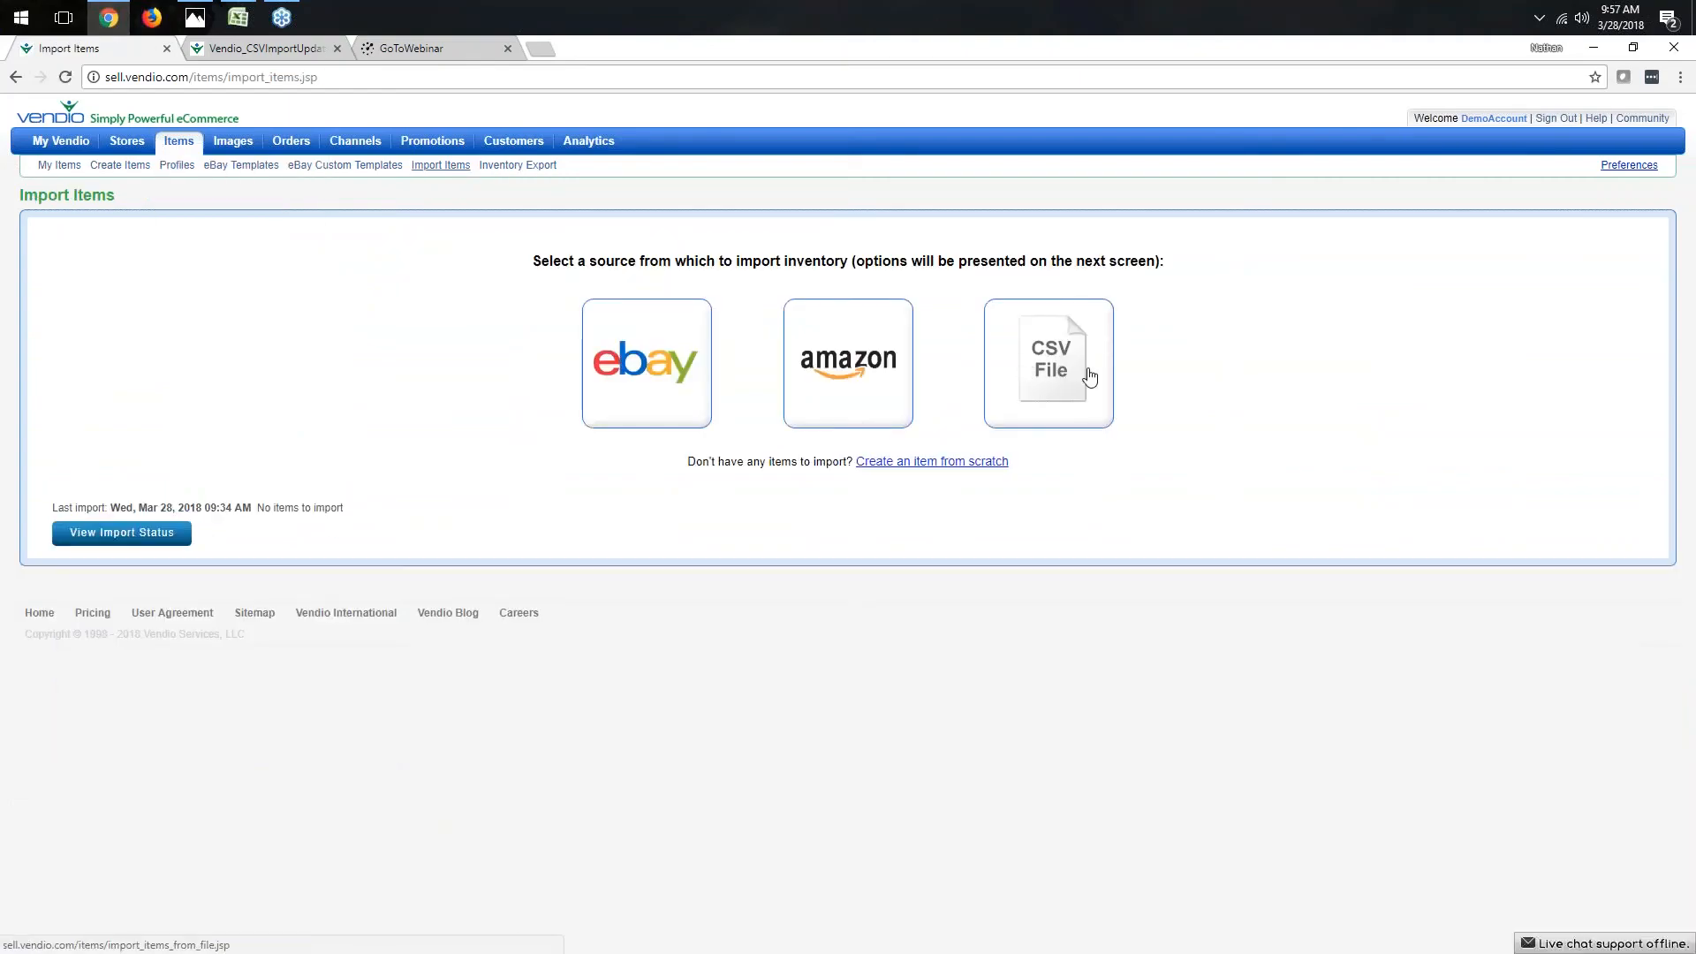
left_click(1066, 355)
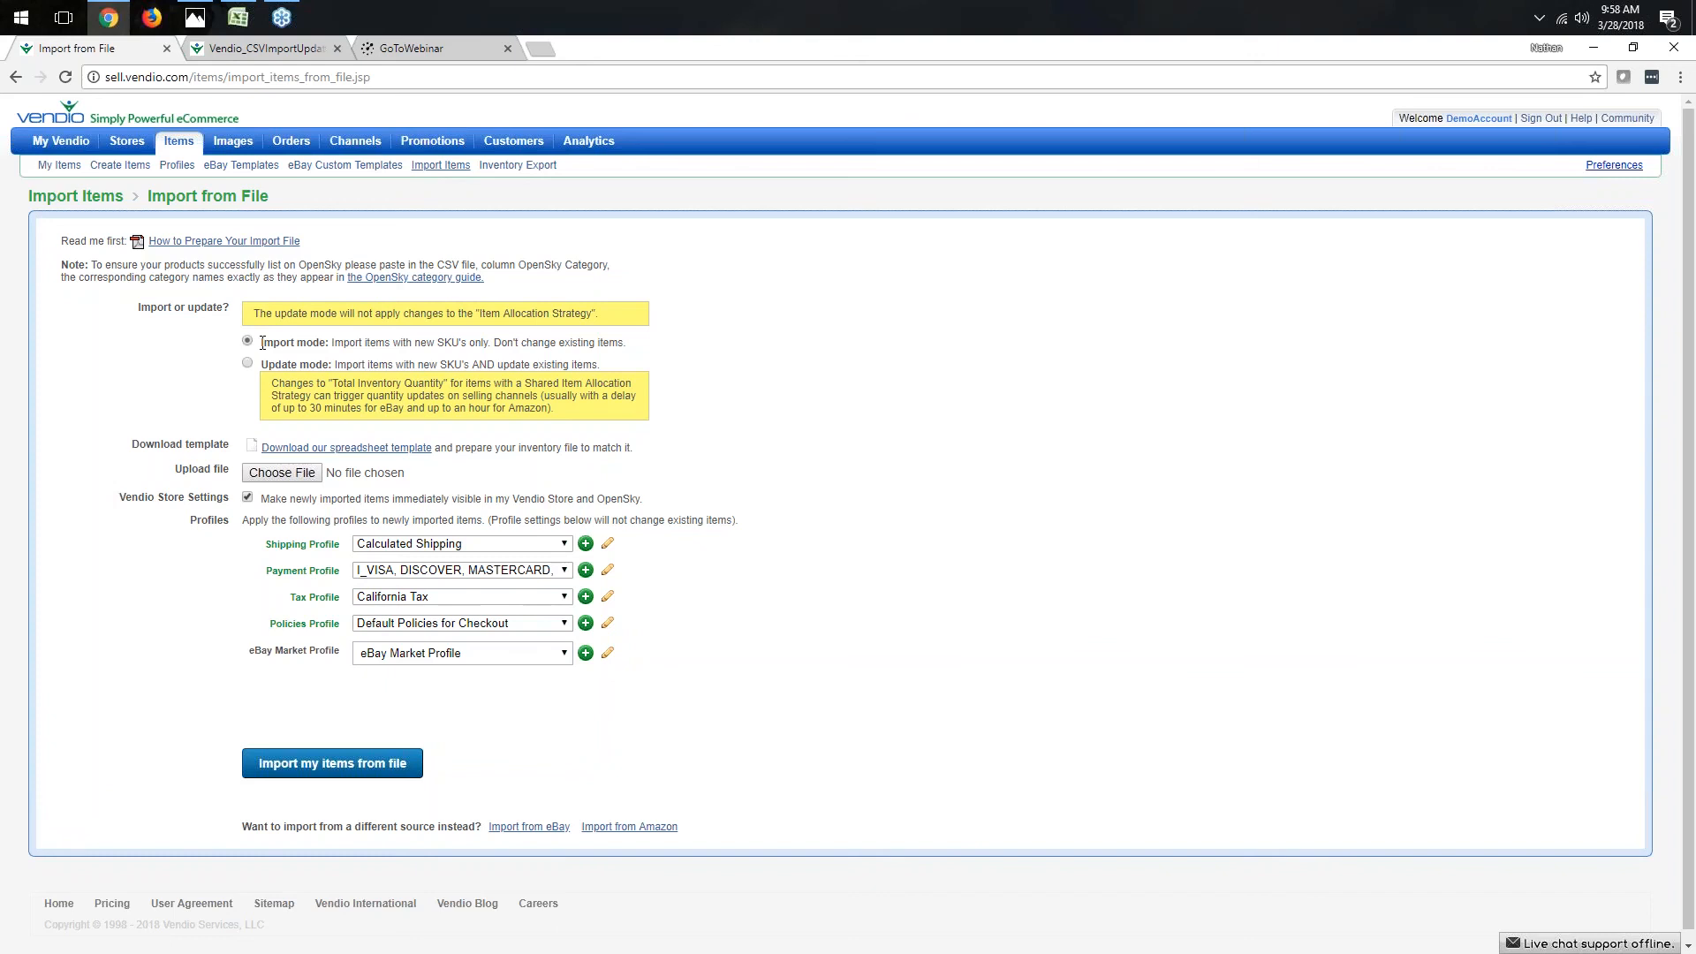
- Compare the import mode and update mode options, then go back to the import source selection page
triple_click(299, 342)
left_click(317, 341)
left_click_drag(262, 344, 331, 367)
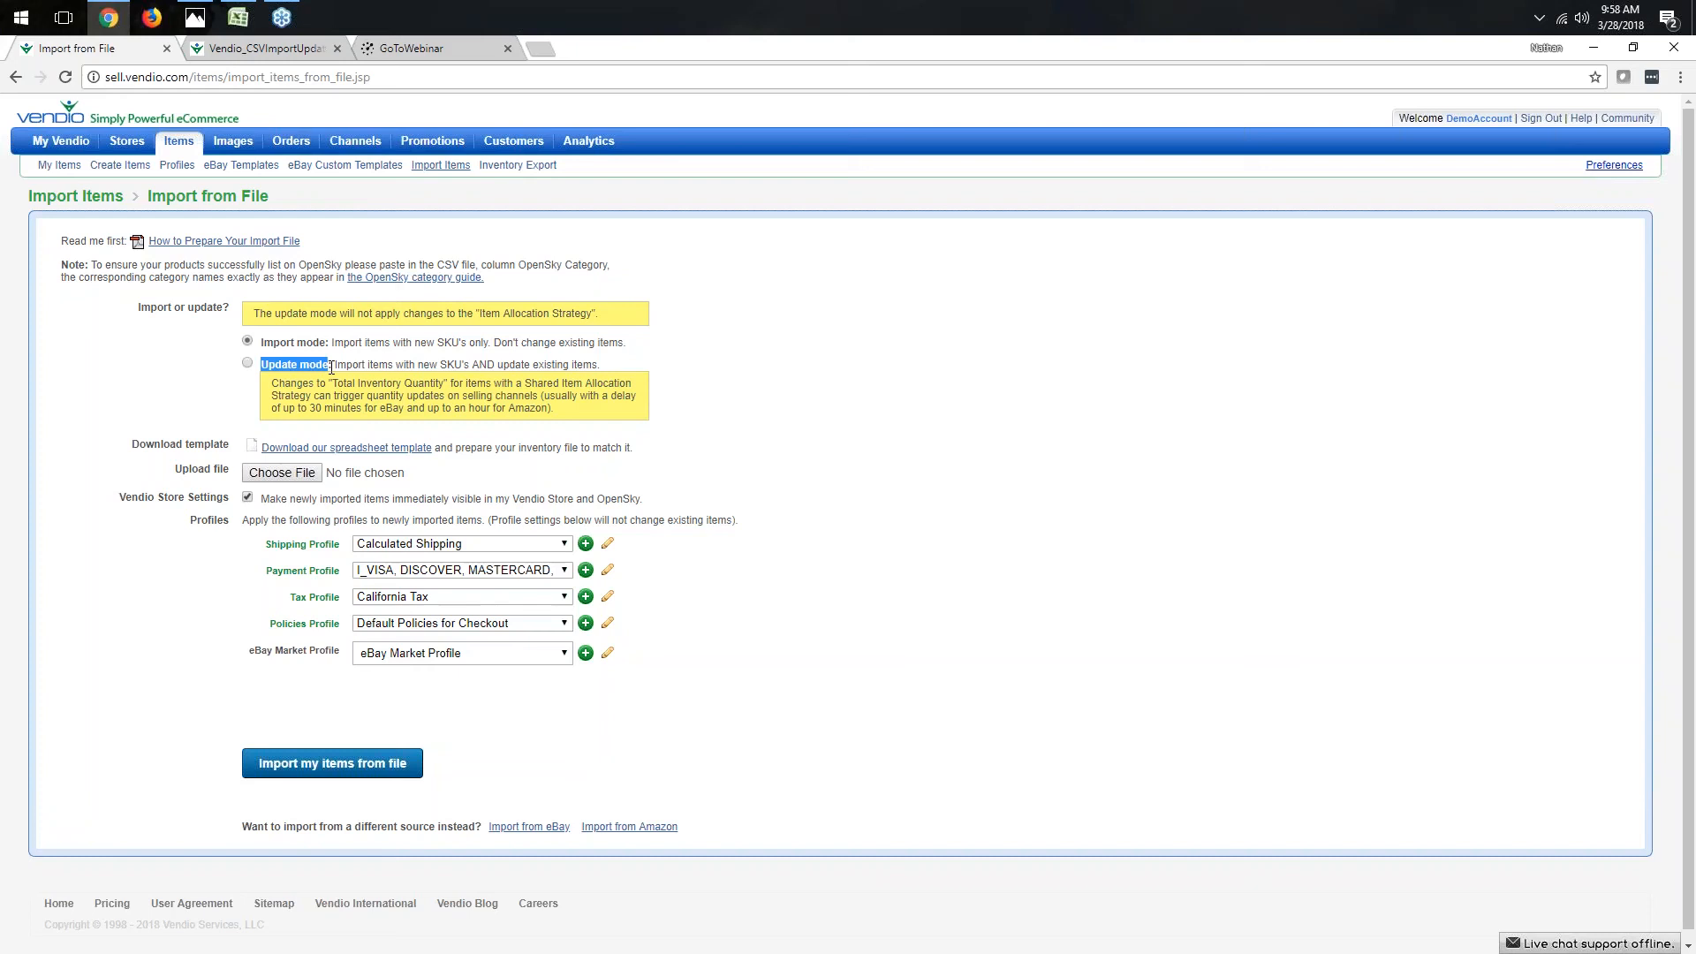
left_click(248, 365)
left_click(247, 342)
mouse_move(178, 141)
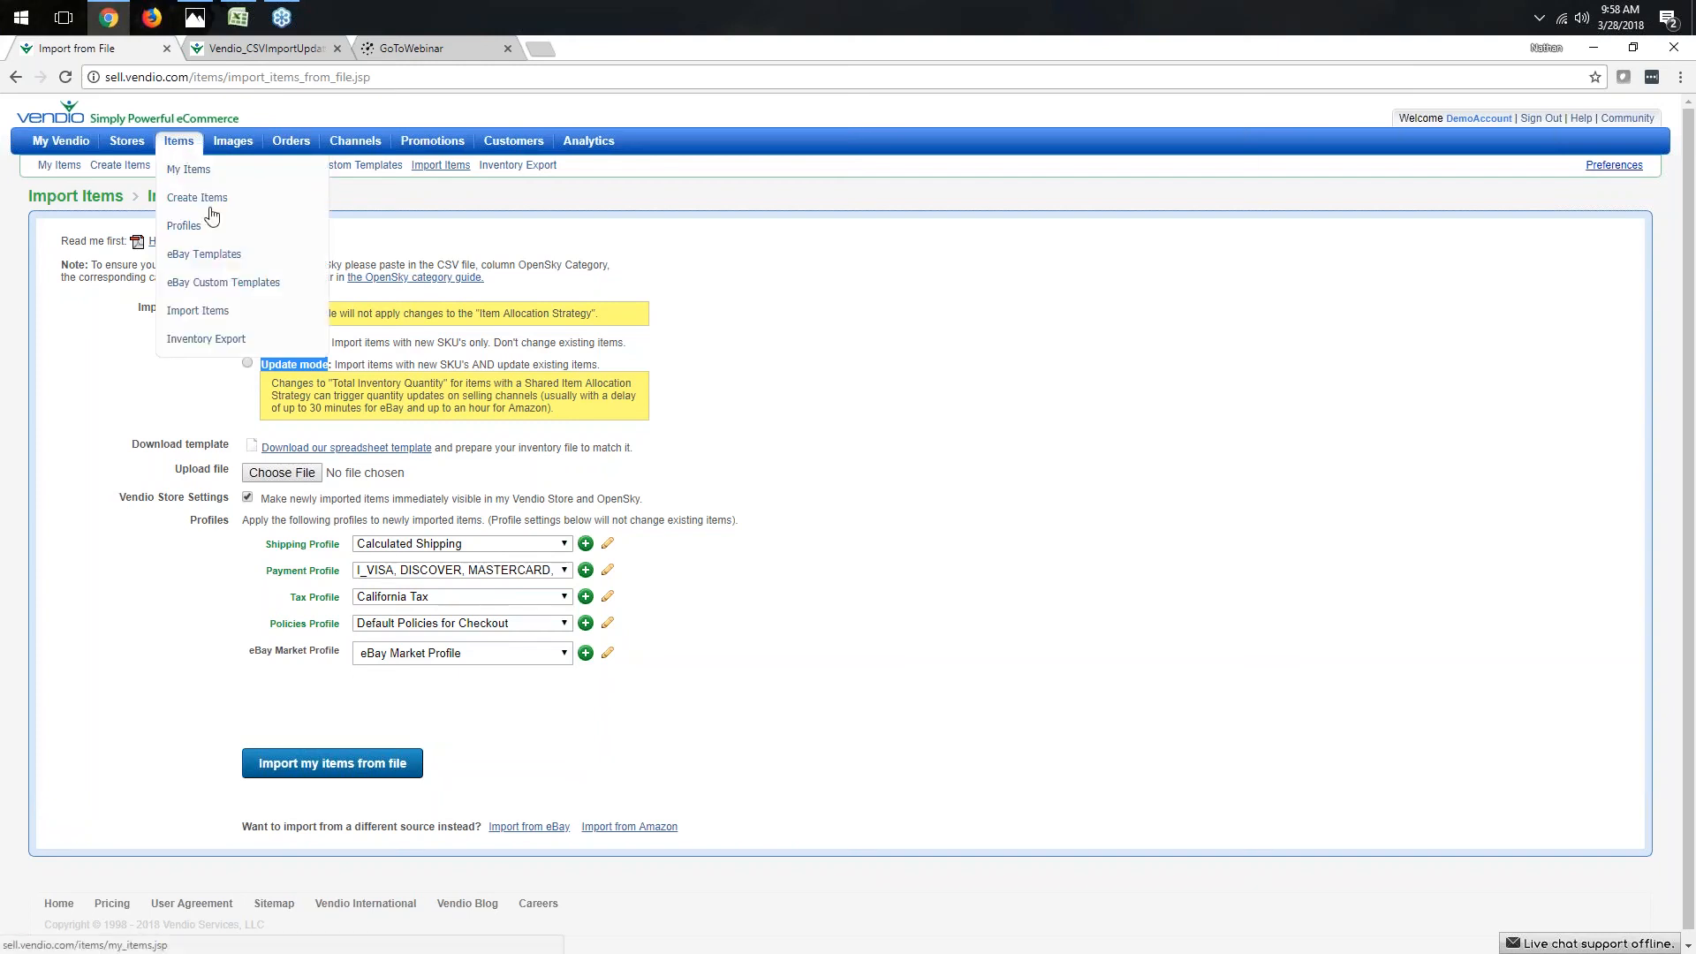
left_click(200, 313)
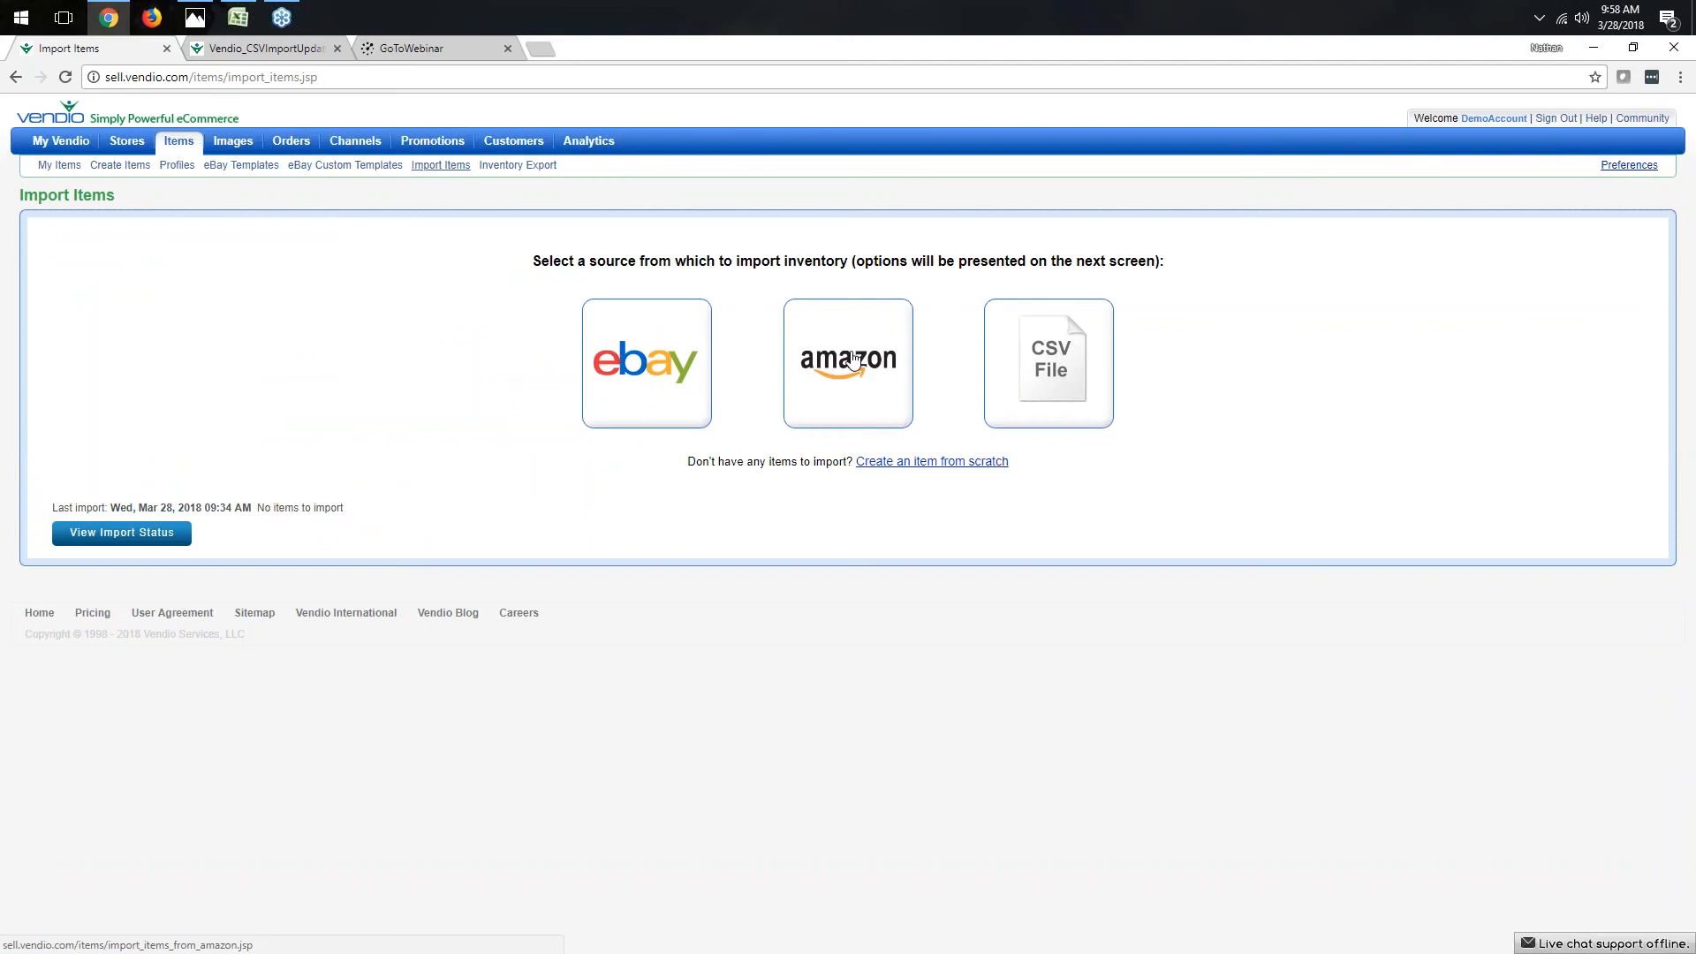
- Open the My Items inventory list and turn on quick edit mode
mouse_move(195, 151)
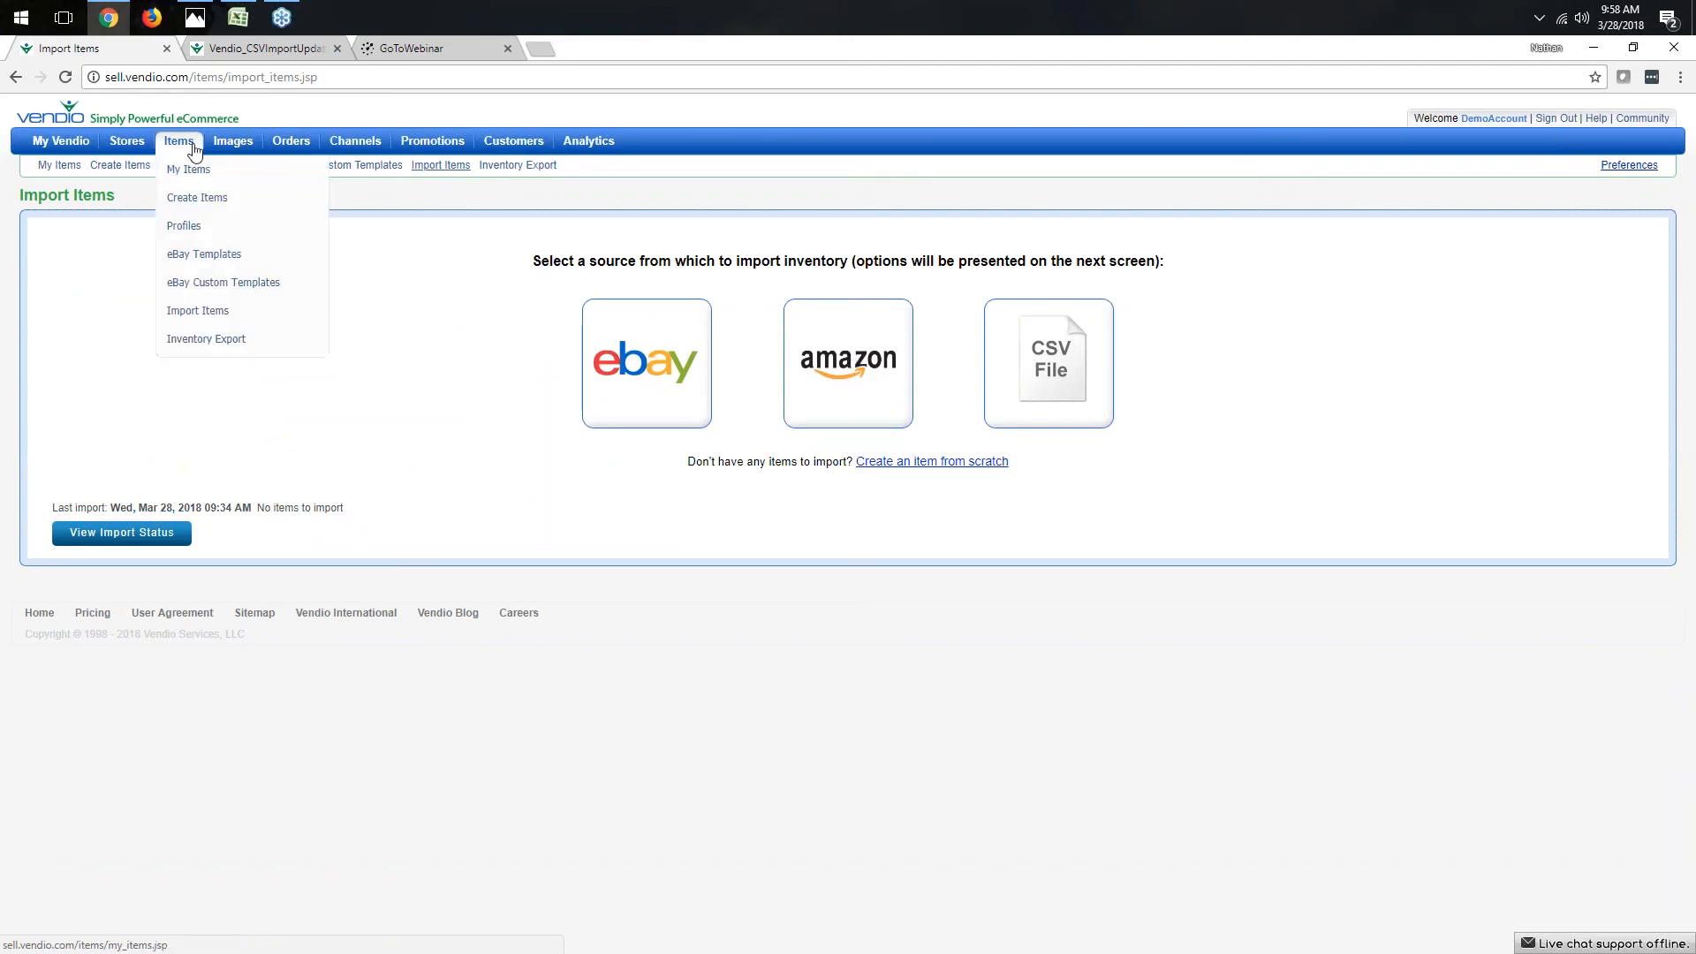
left_click(185, 170)
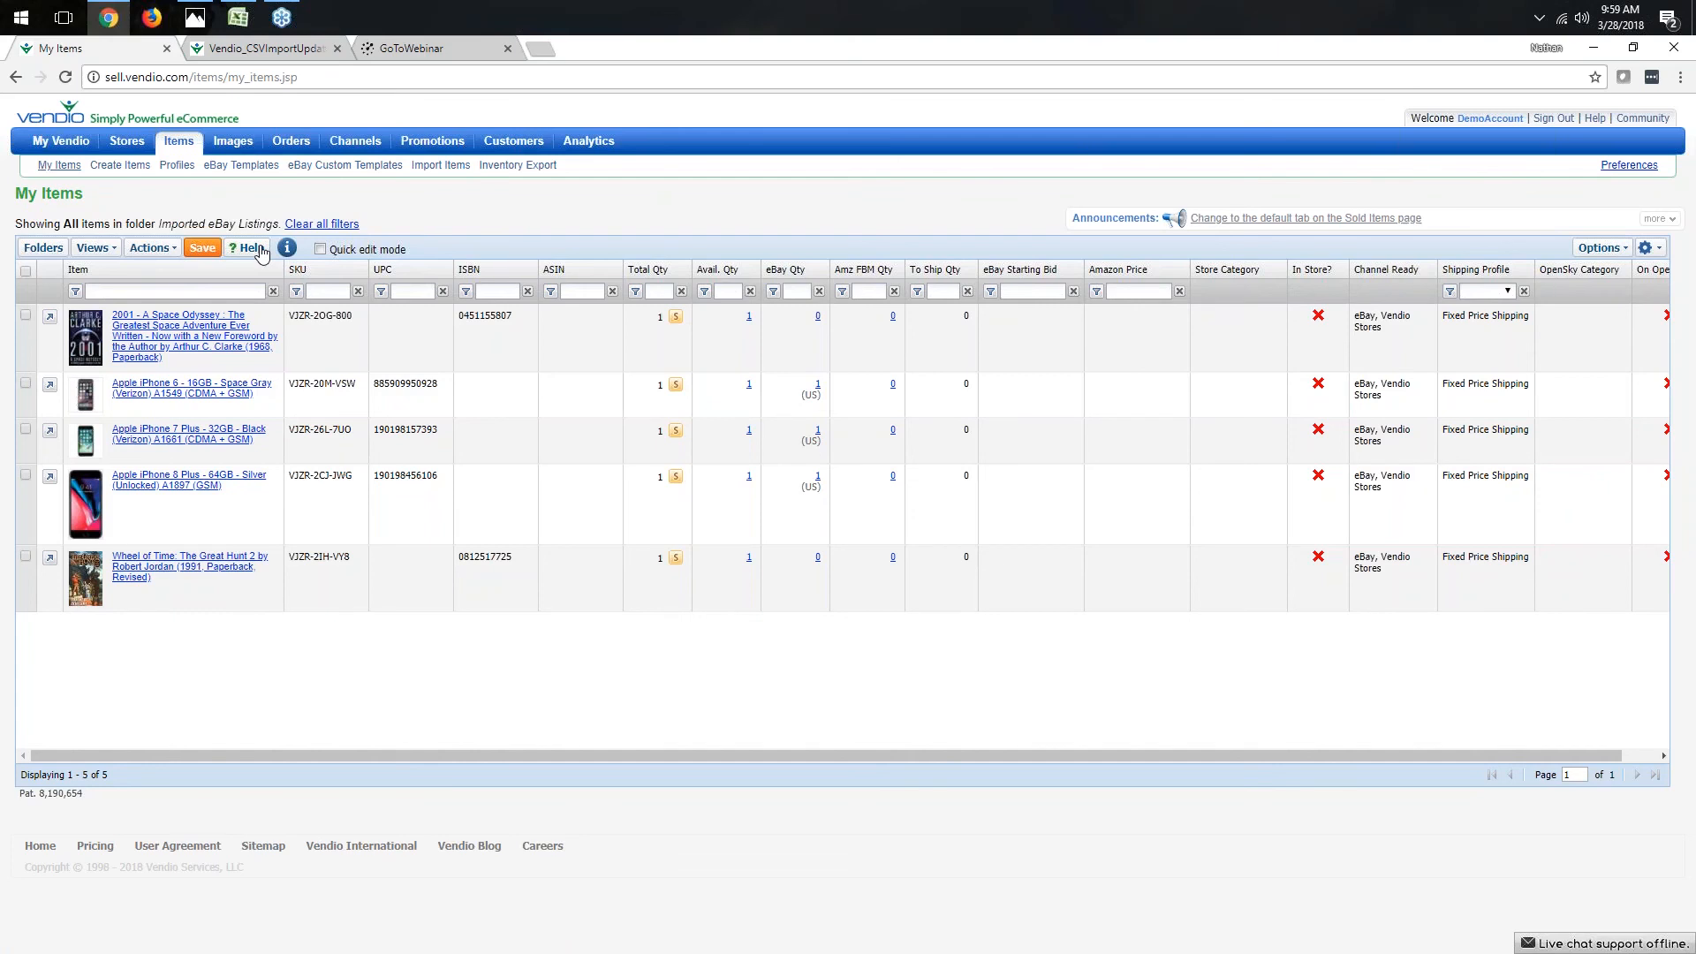
left_click(321, 250)
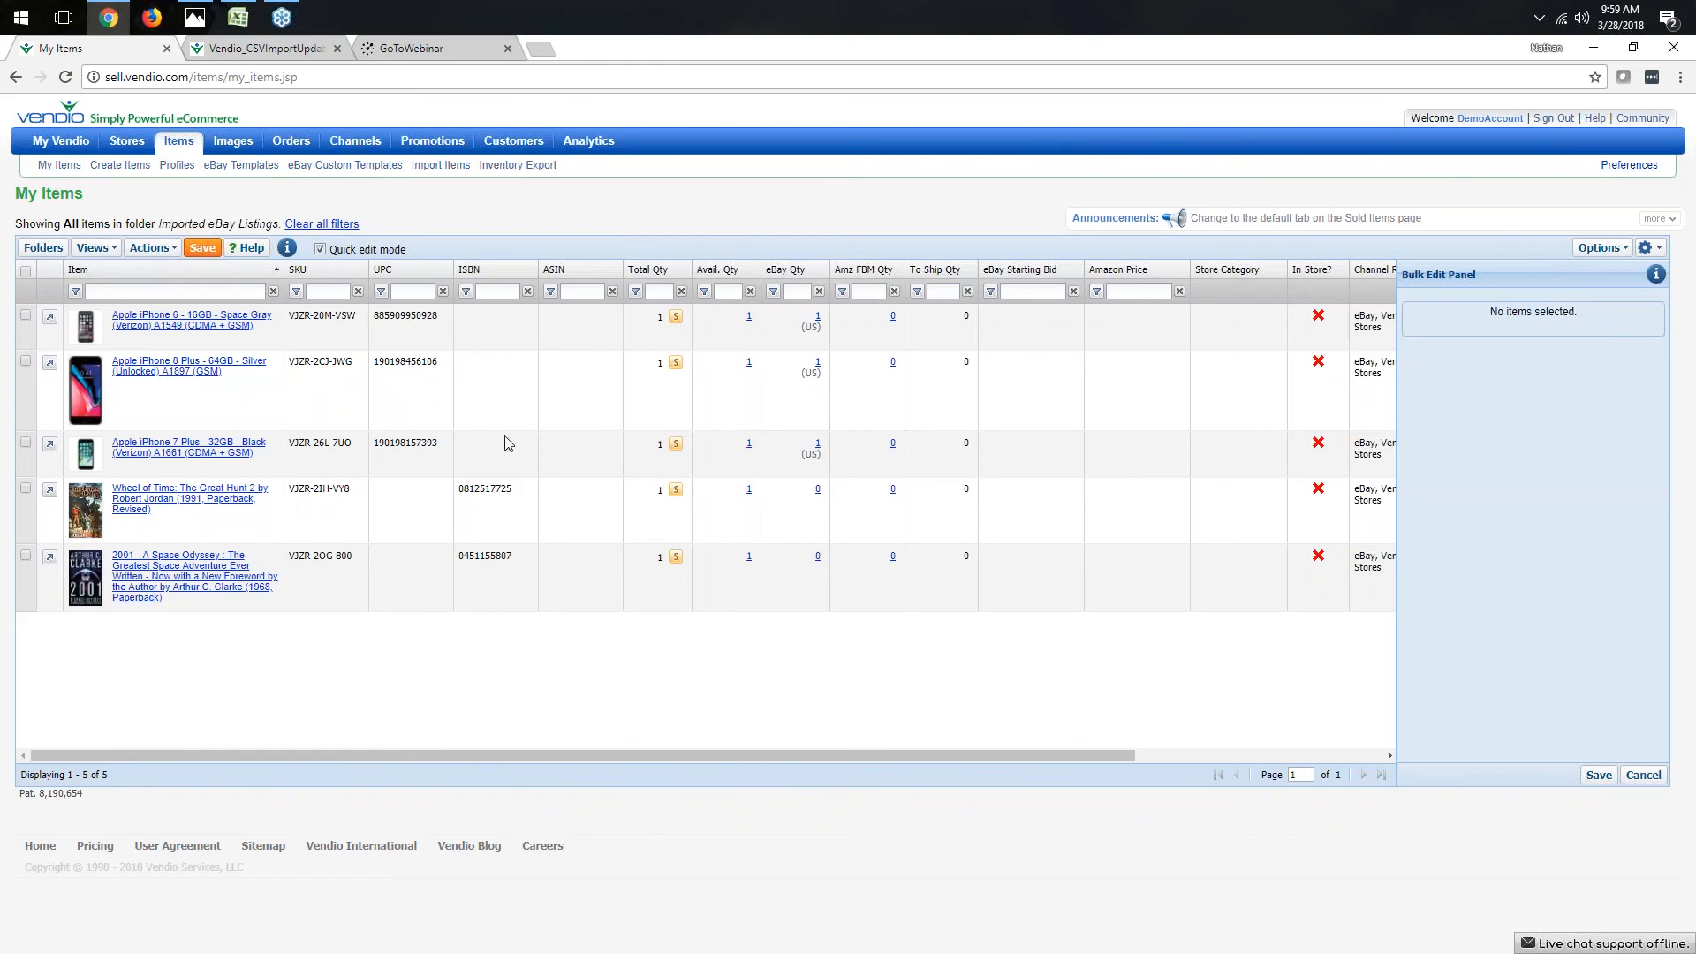
left_click(425, 315)
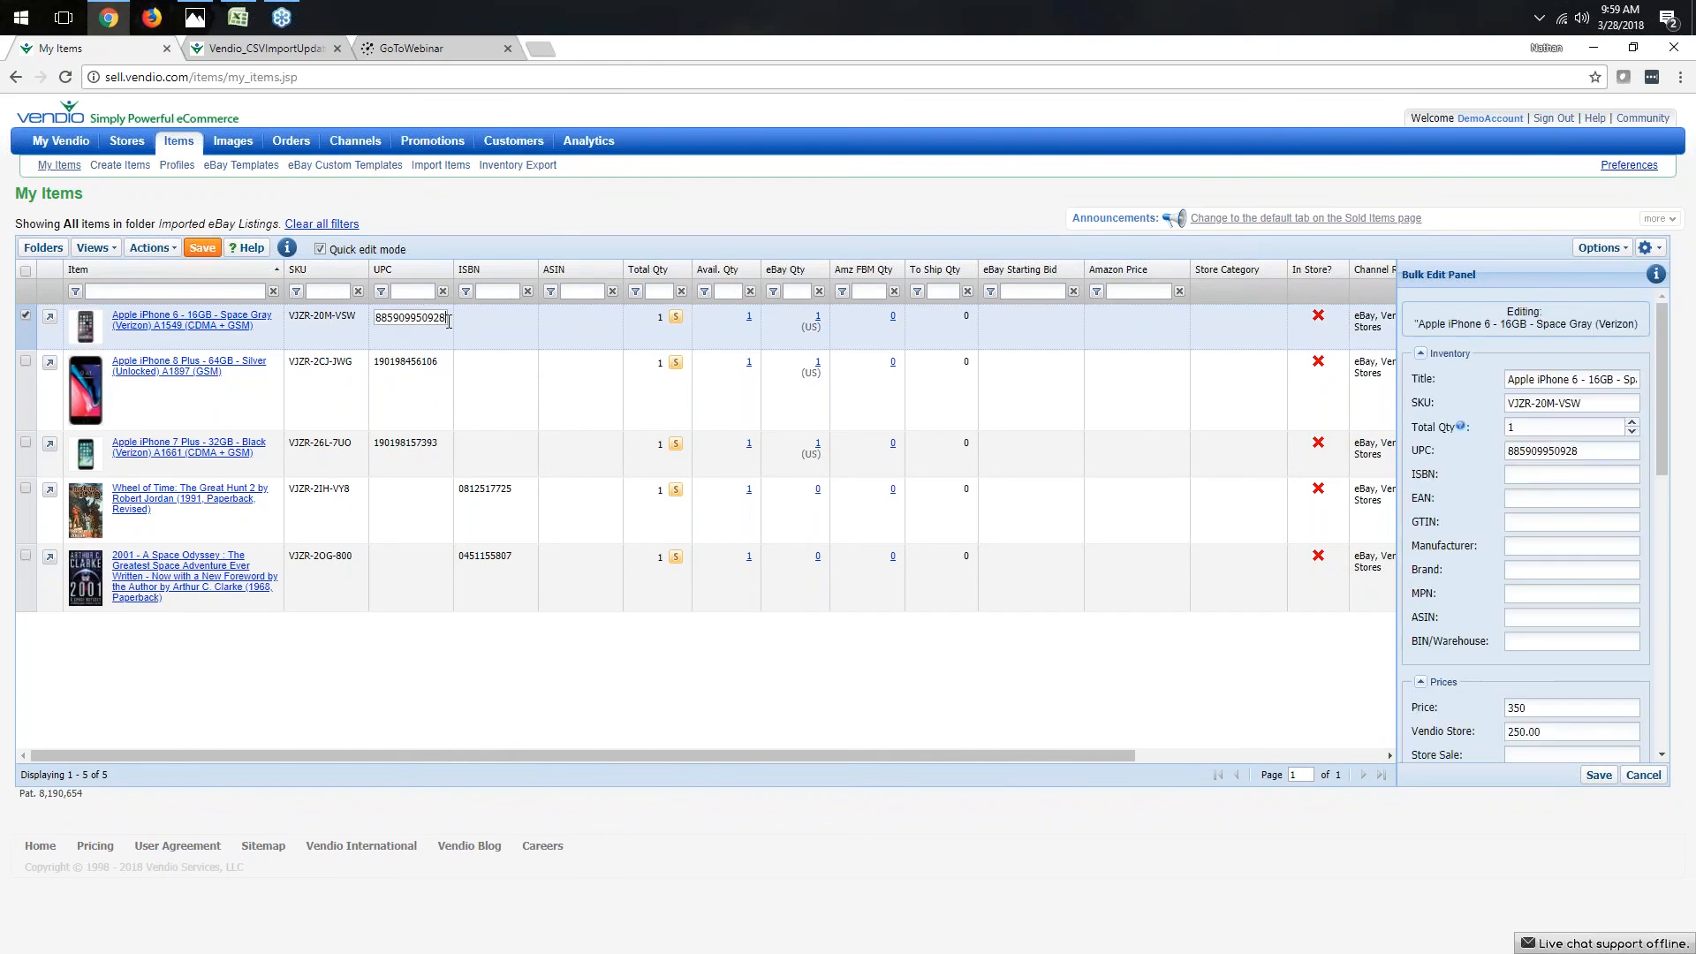
key("BackSpace")
type("7")
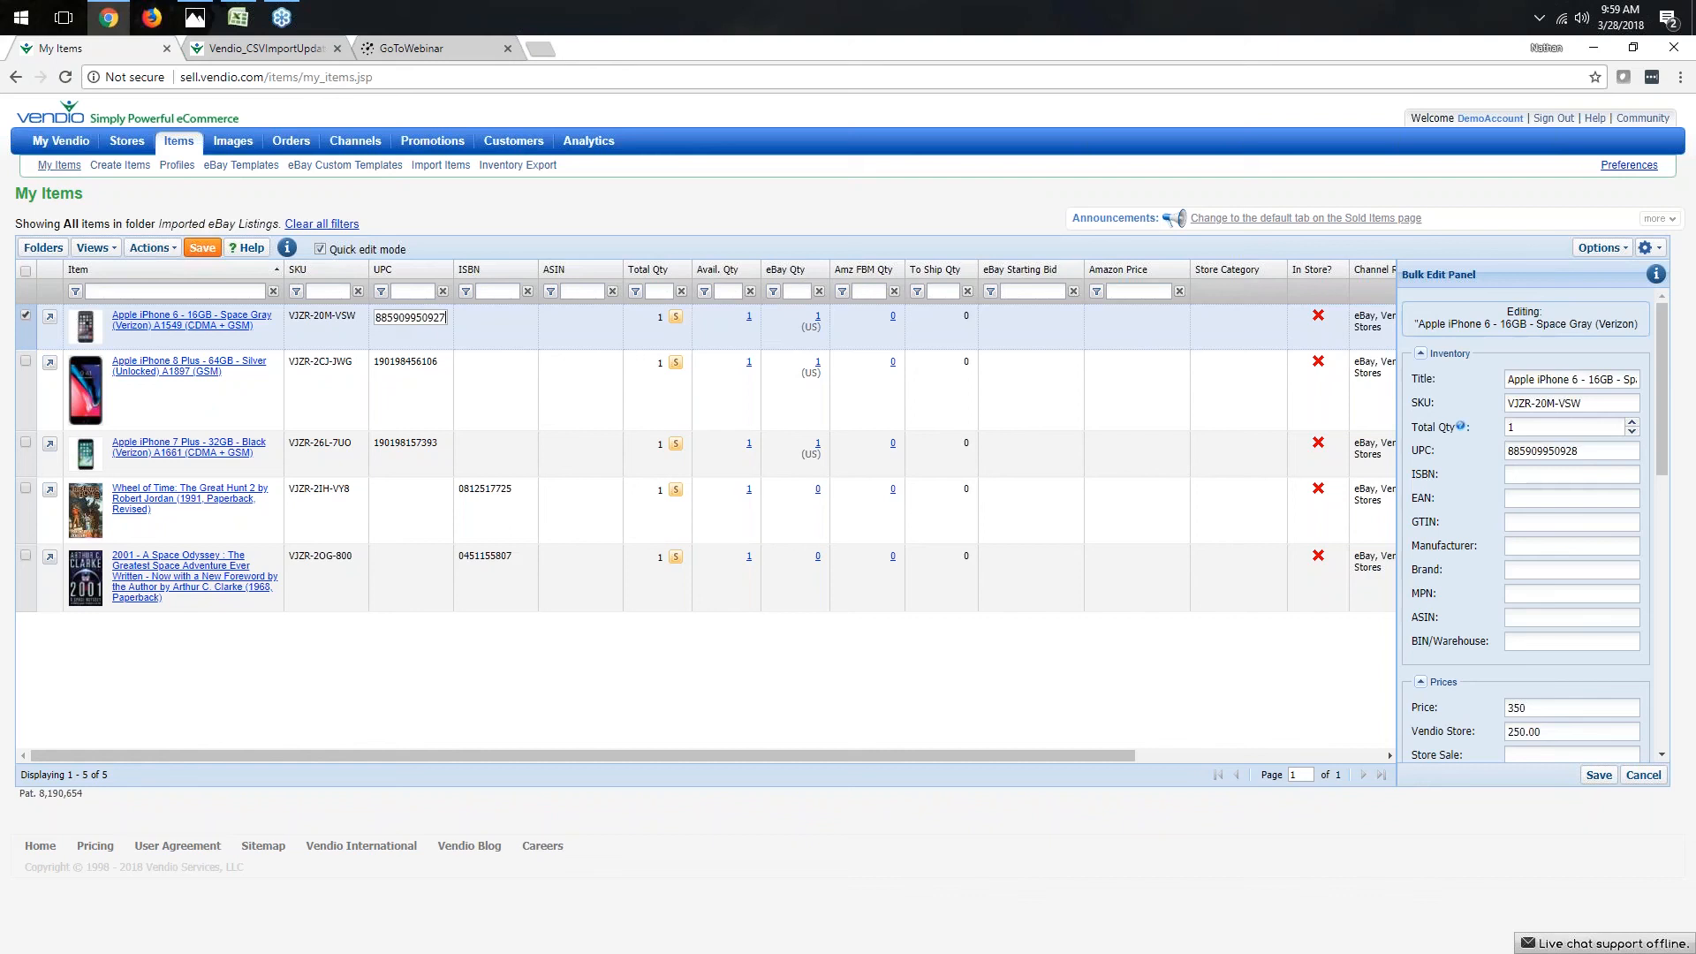
left_click(567, 403)
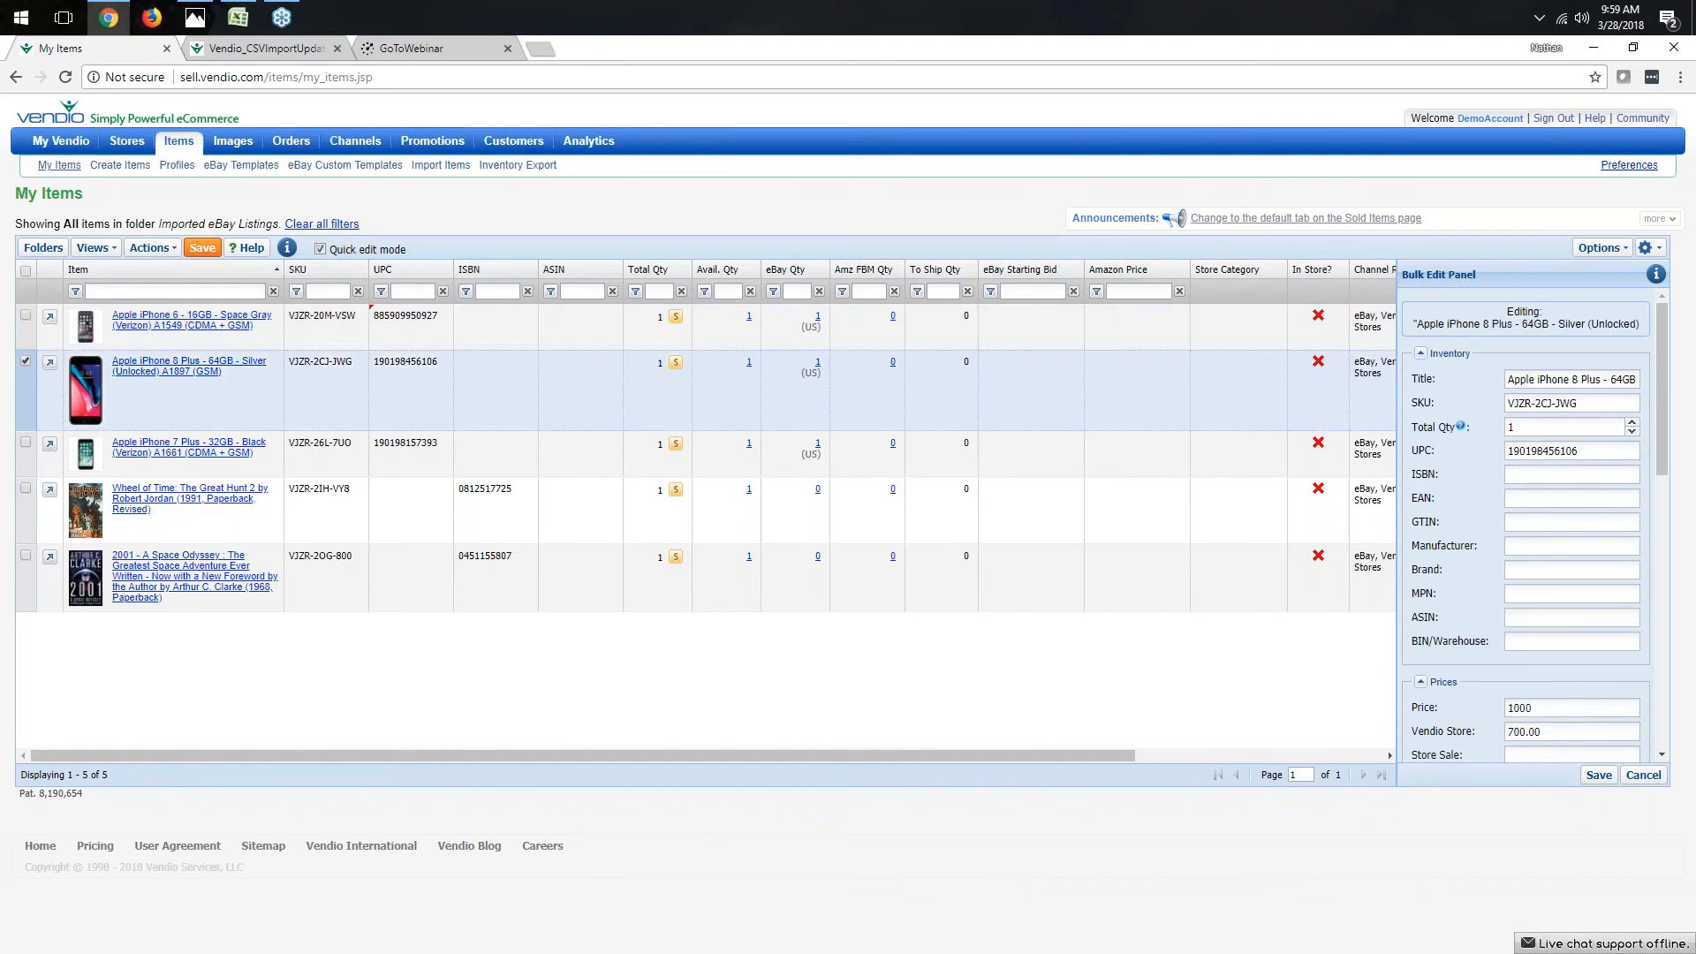
left_click(1599, 776)
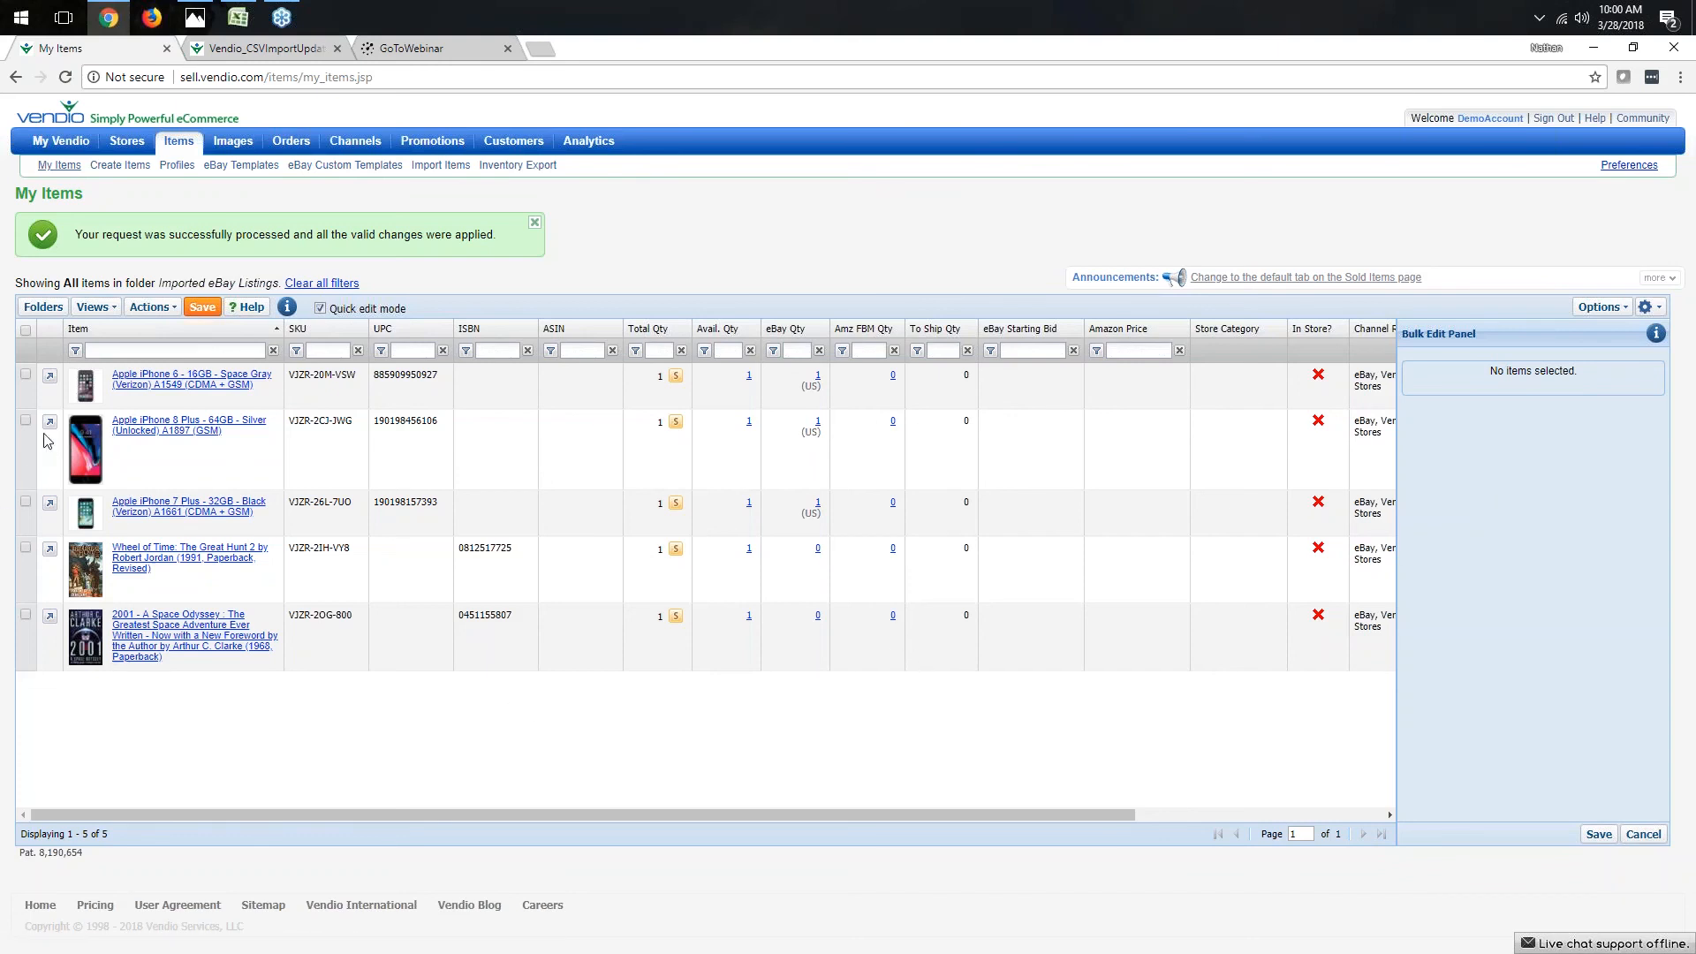
- Select the iPhone 6 item, review its fields in the bulk edit panel, and save
left_click(26, 375)
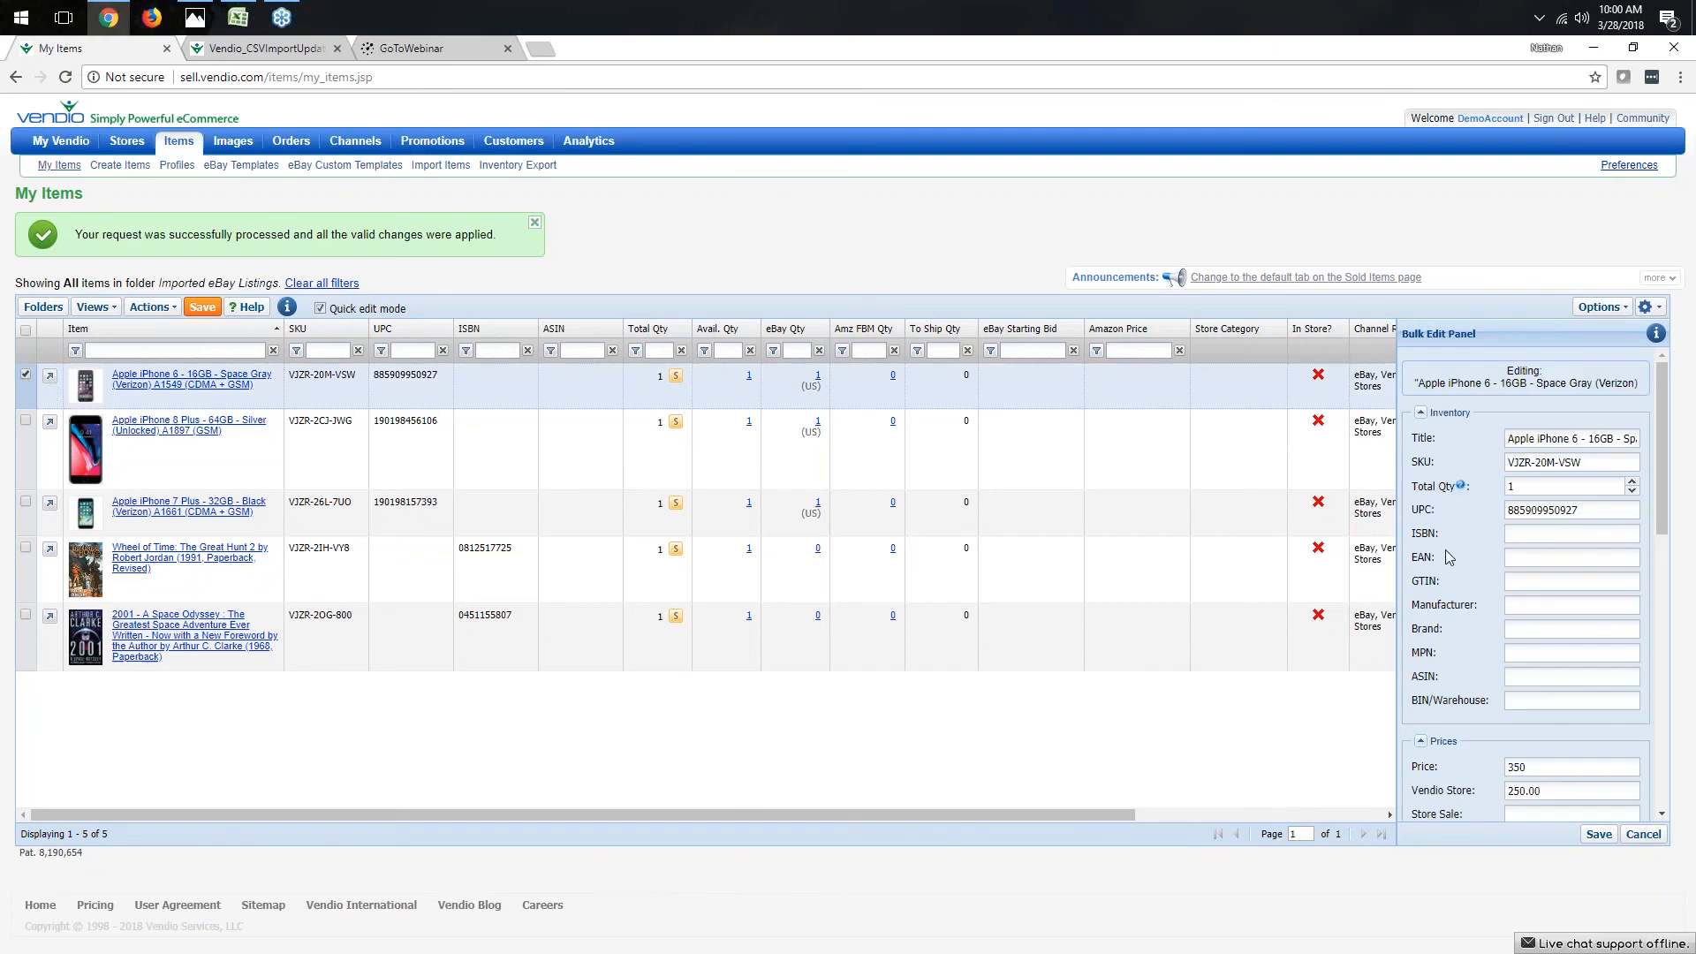
left_click_drag(1667, 436, 1664, 371)
left_click(1599, 837)
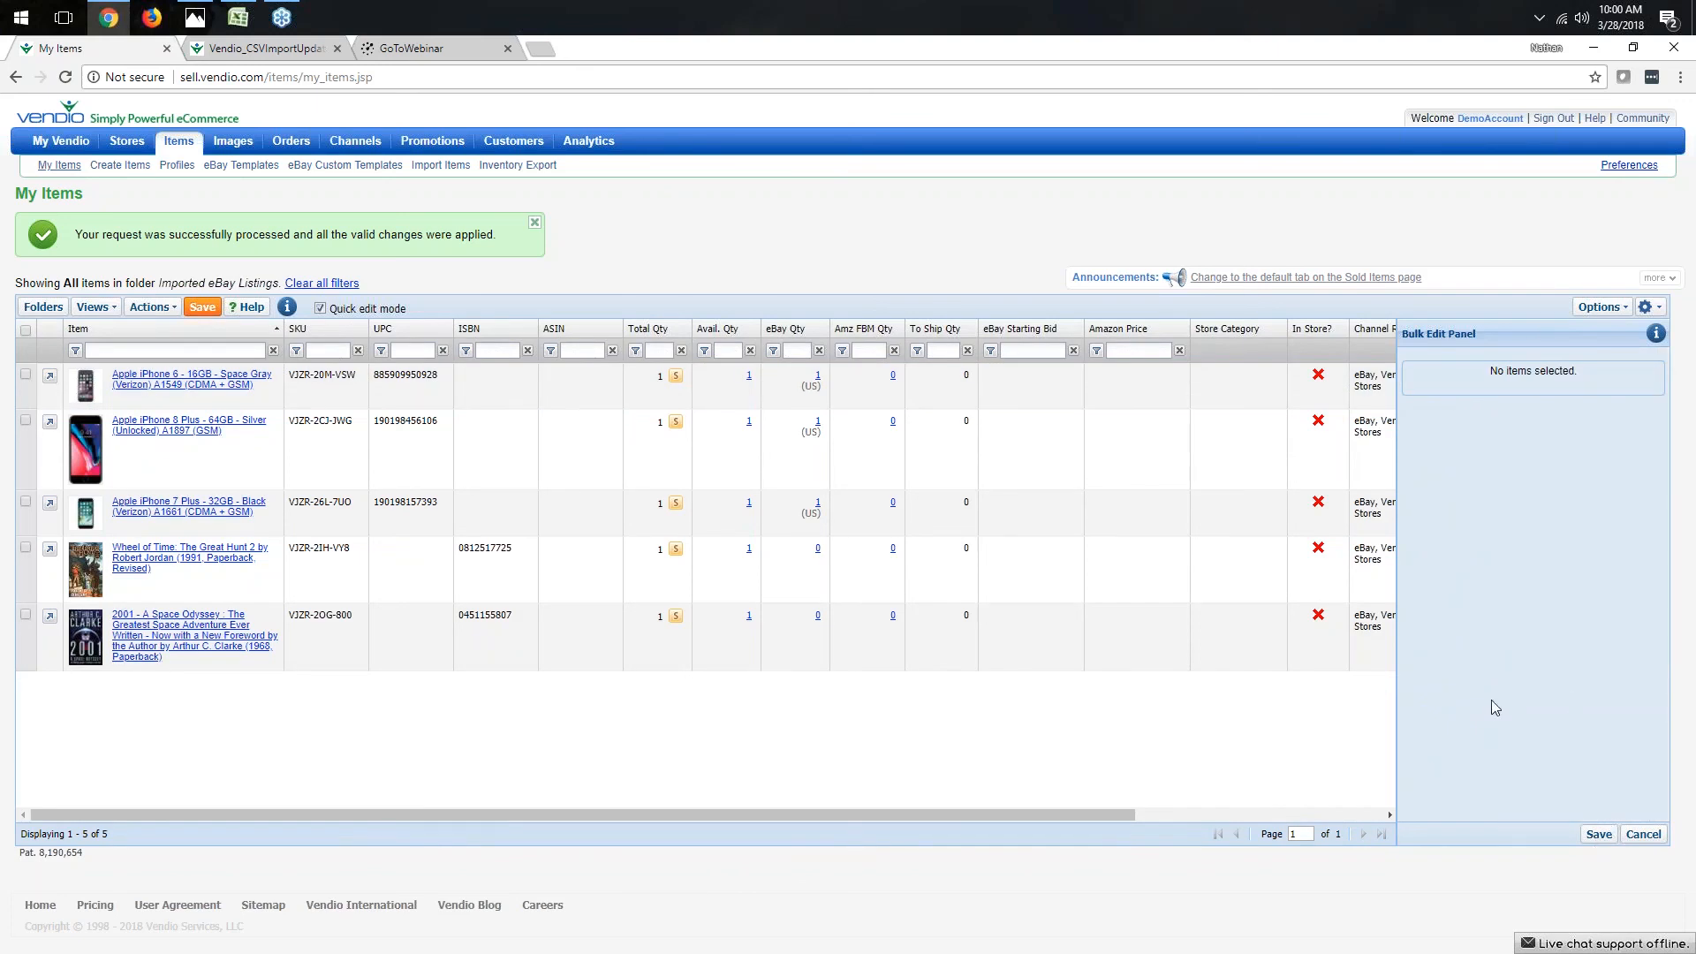
- Select all items and choose Fixed Price Shipping as their bulk shipping profile, then clear the selection
left_click(25, 375)
left_click(25, 421)
left_click(26, 501)
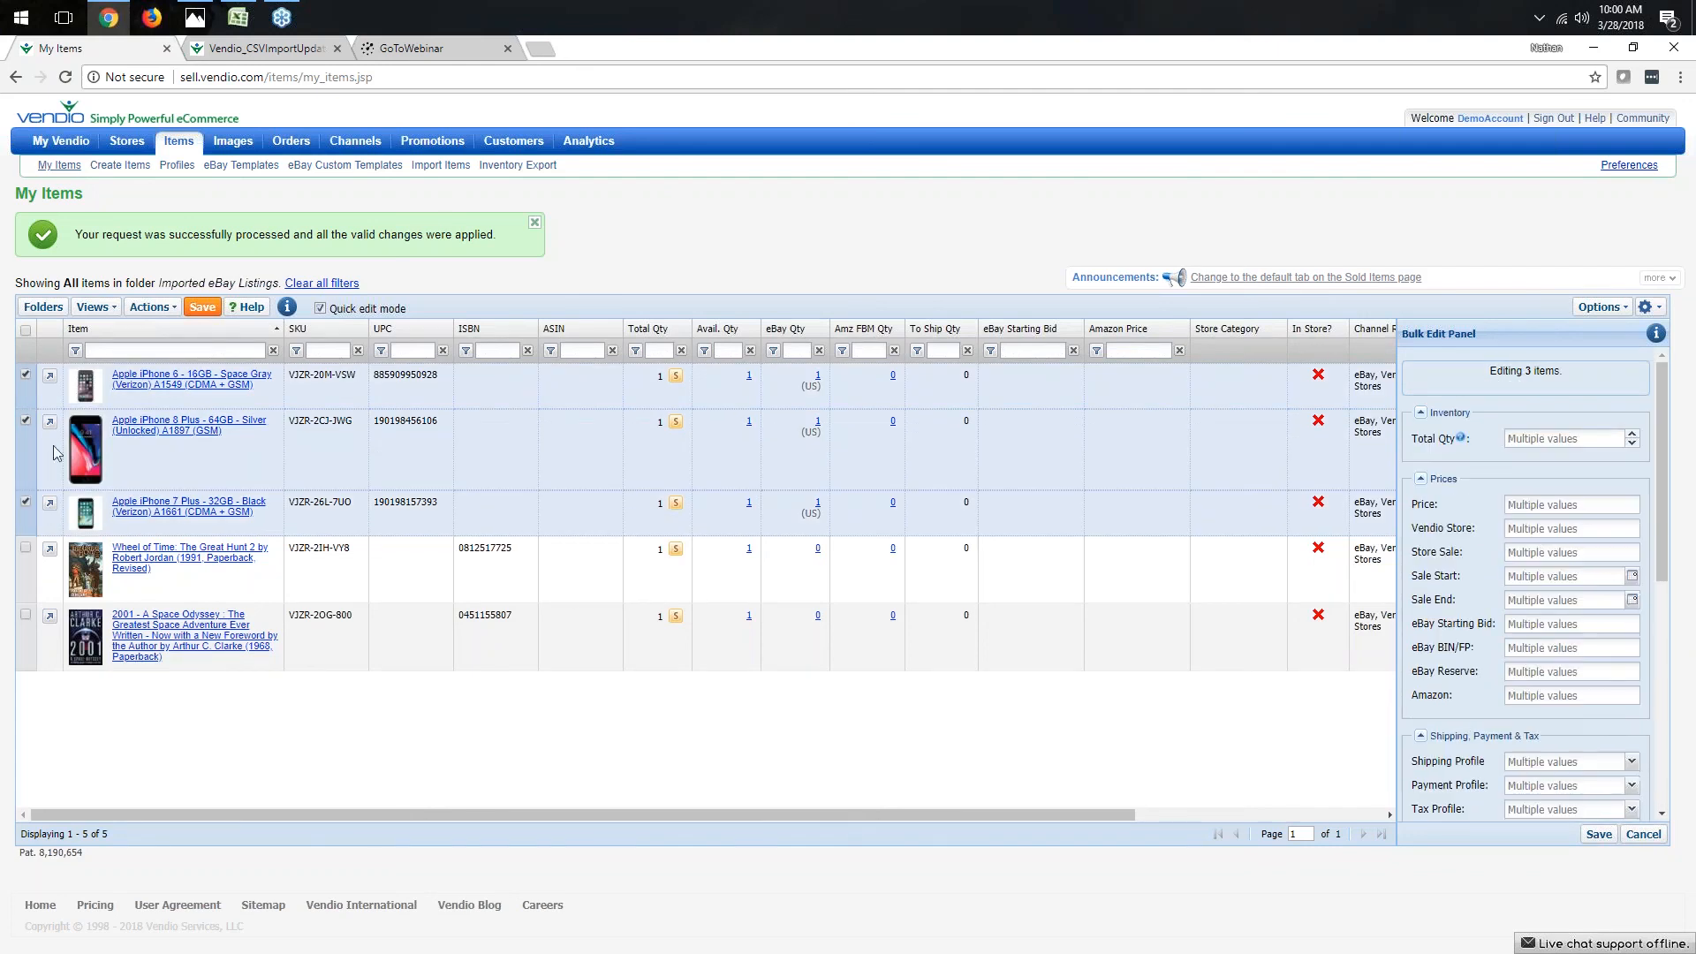
left_click(25, 330)
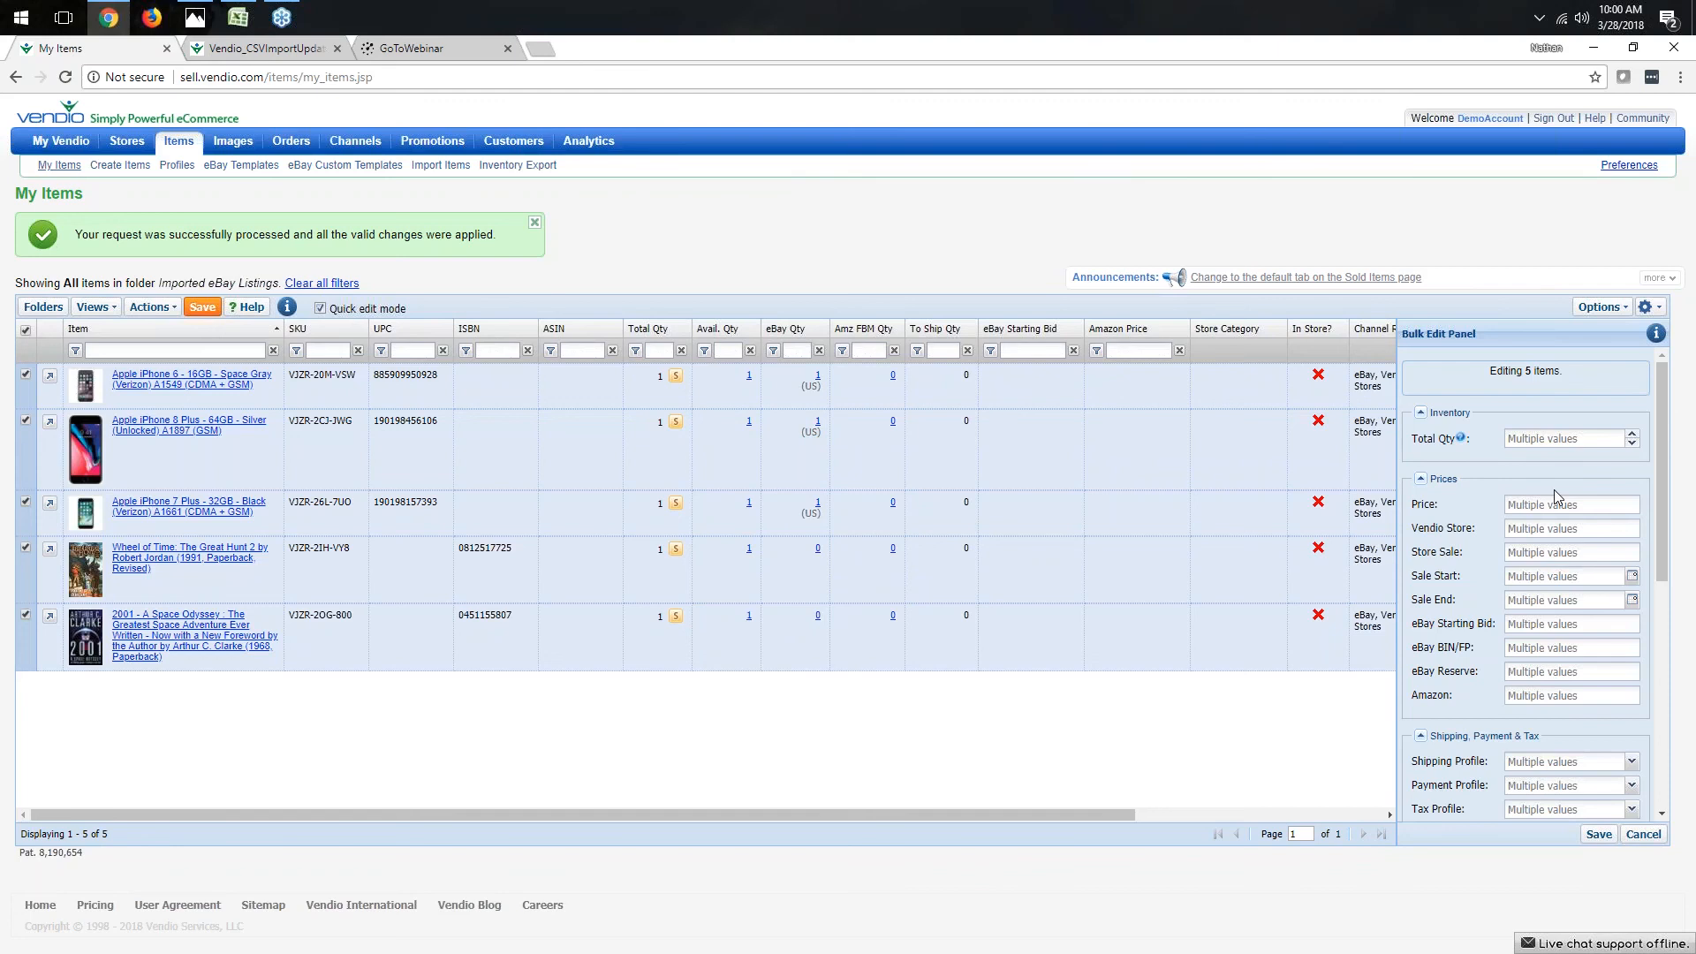
scroll(1485, 591, "down", 1)
scroll(1466, 592, "down", 1)
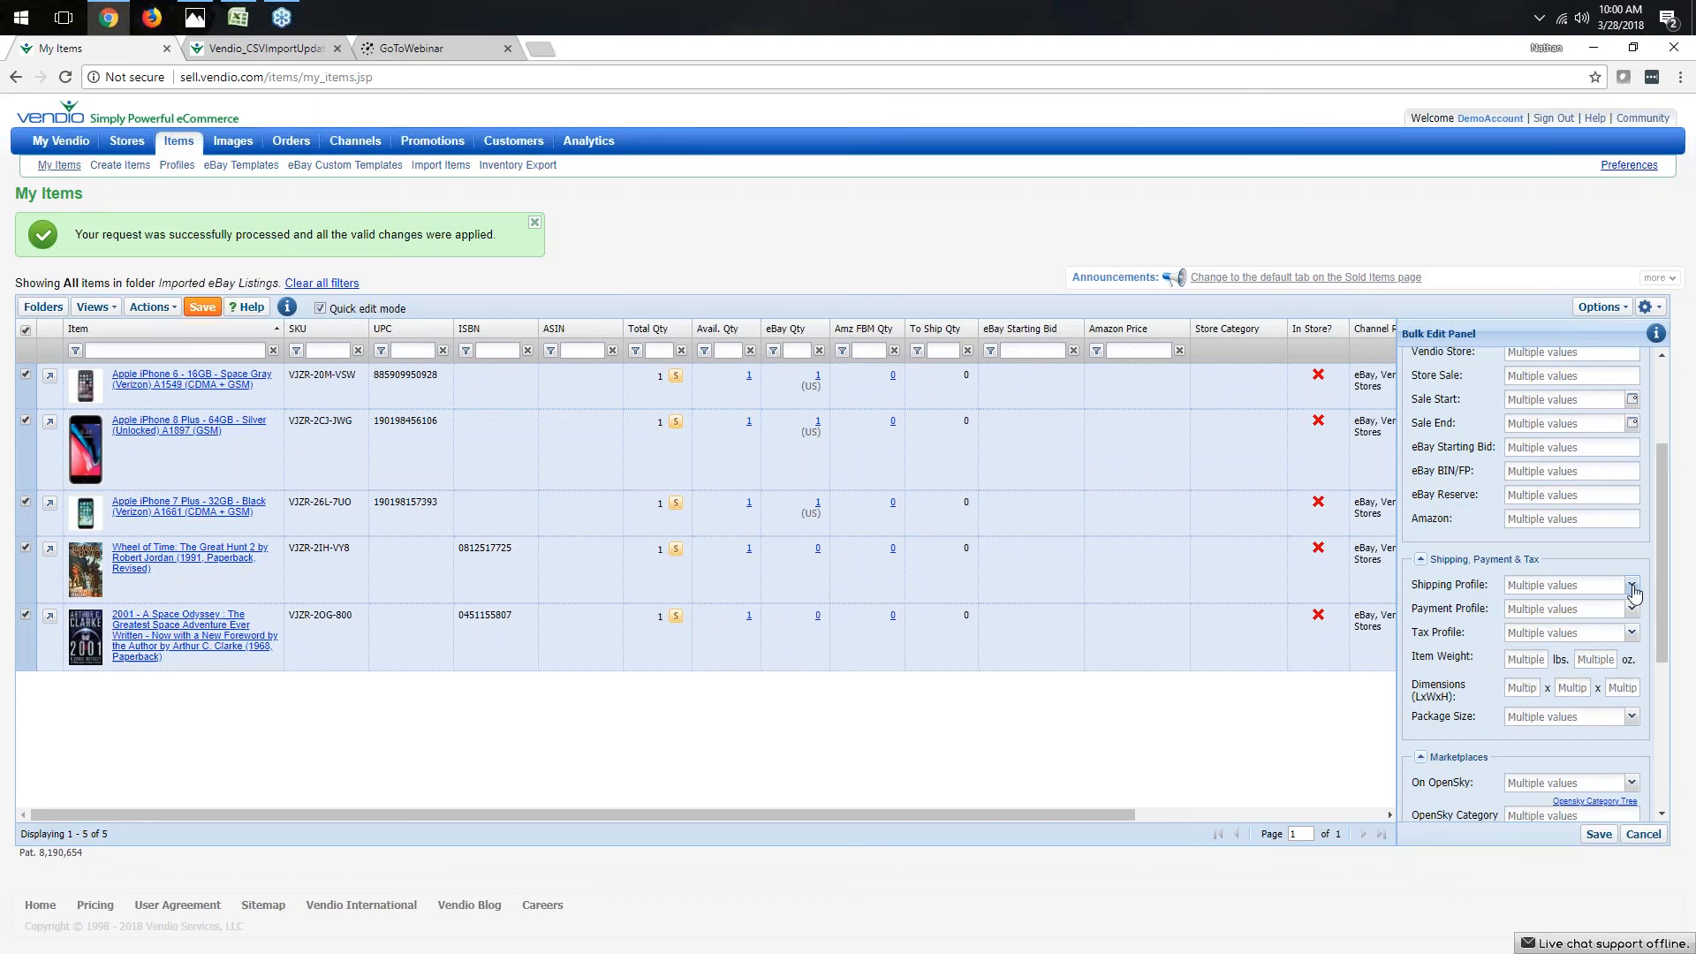
left_click(1631, 587)
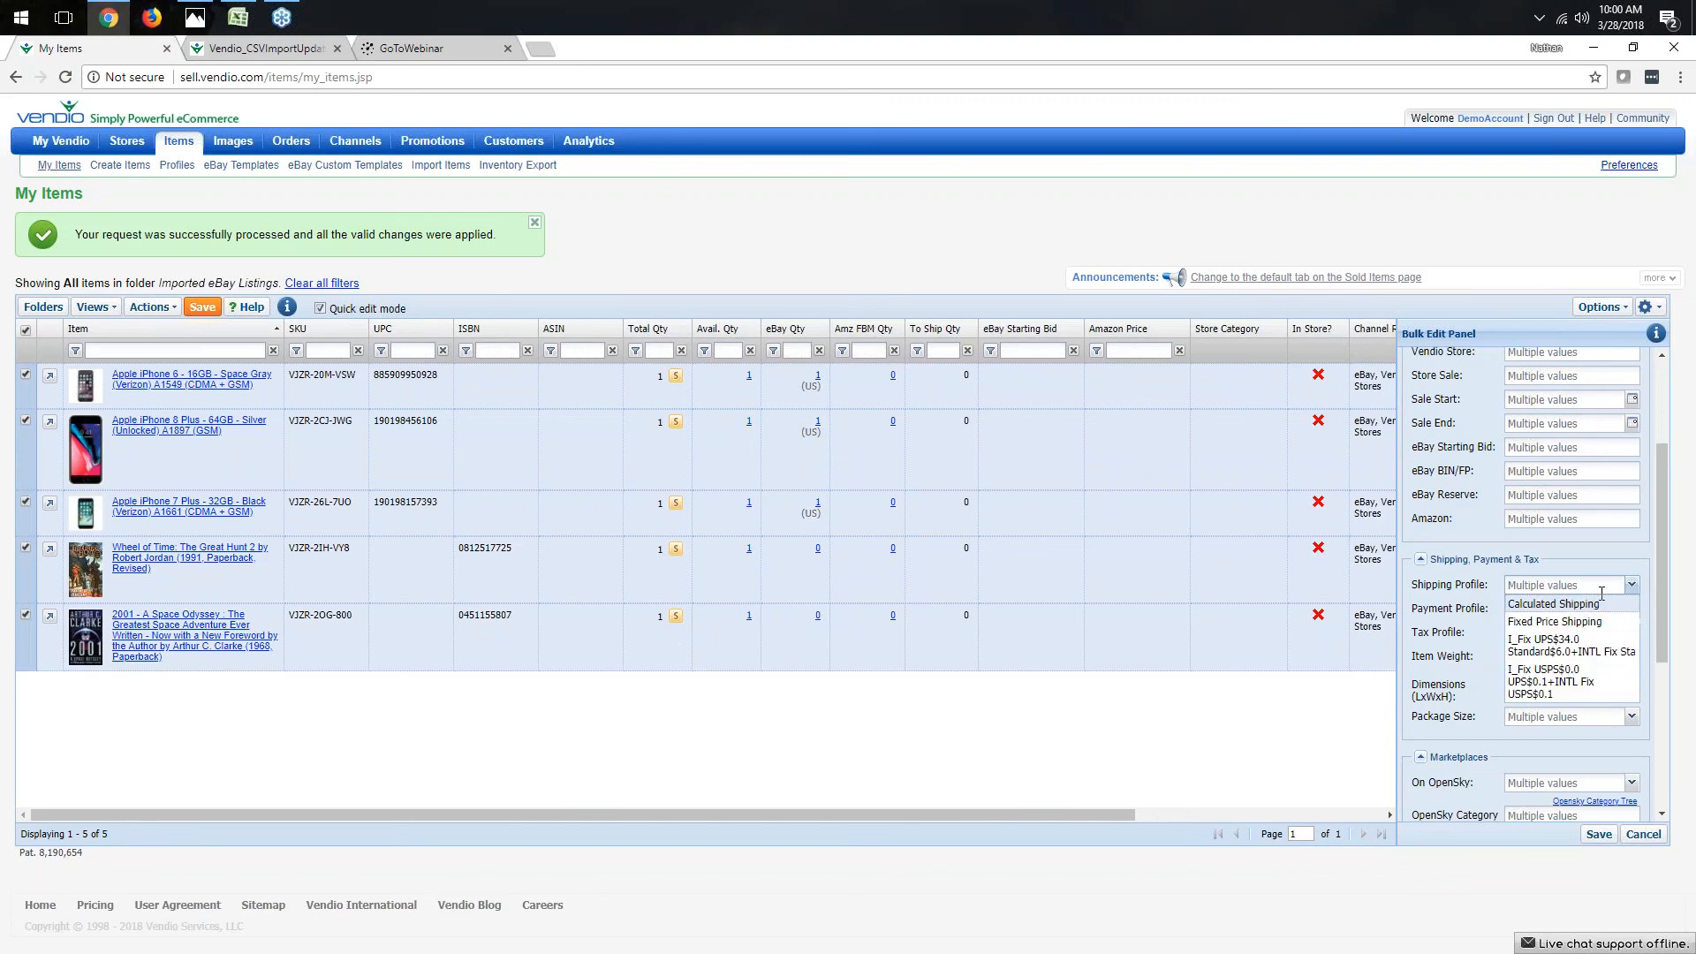
left_click(1582, 623)
scroll(1448, 641, "down", 2)
scroll(1484, 689, "down", 2)
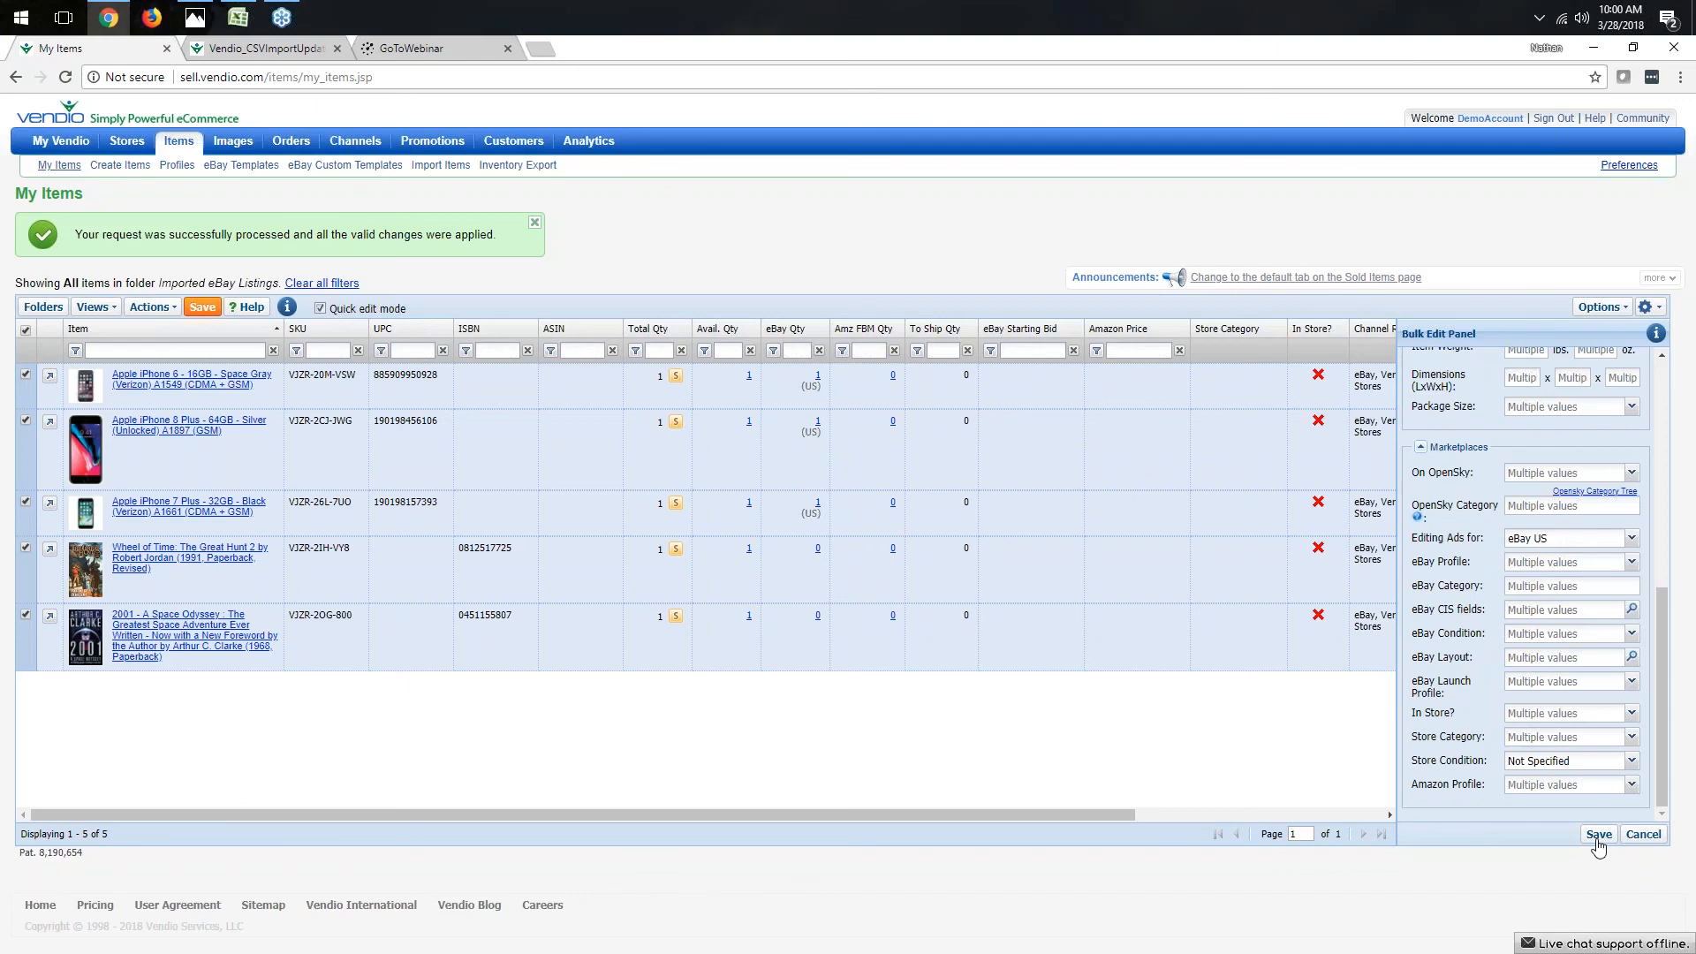
scroll(1557, 714, "up", 10)
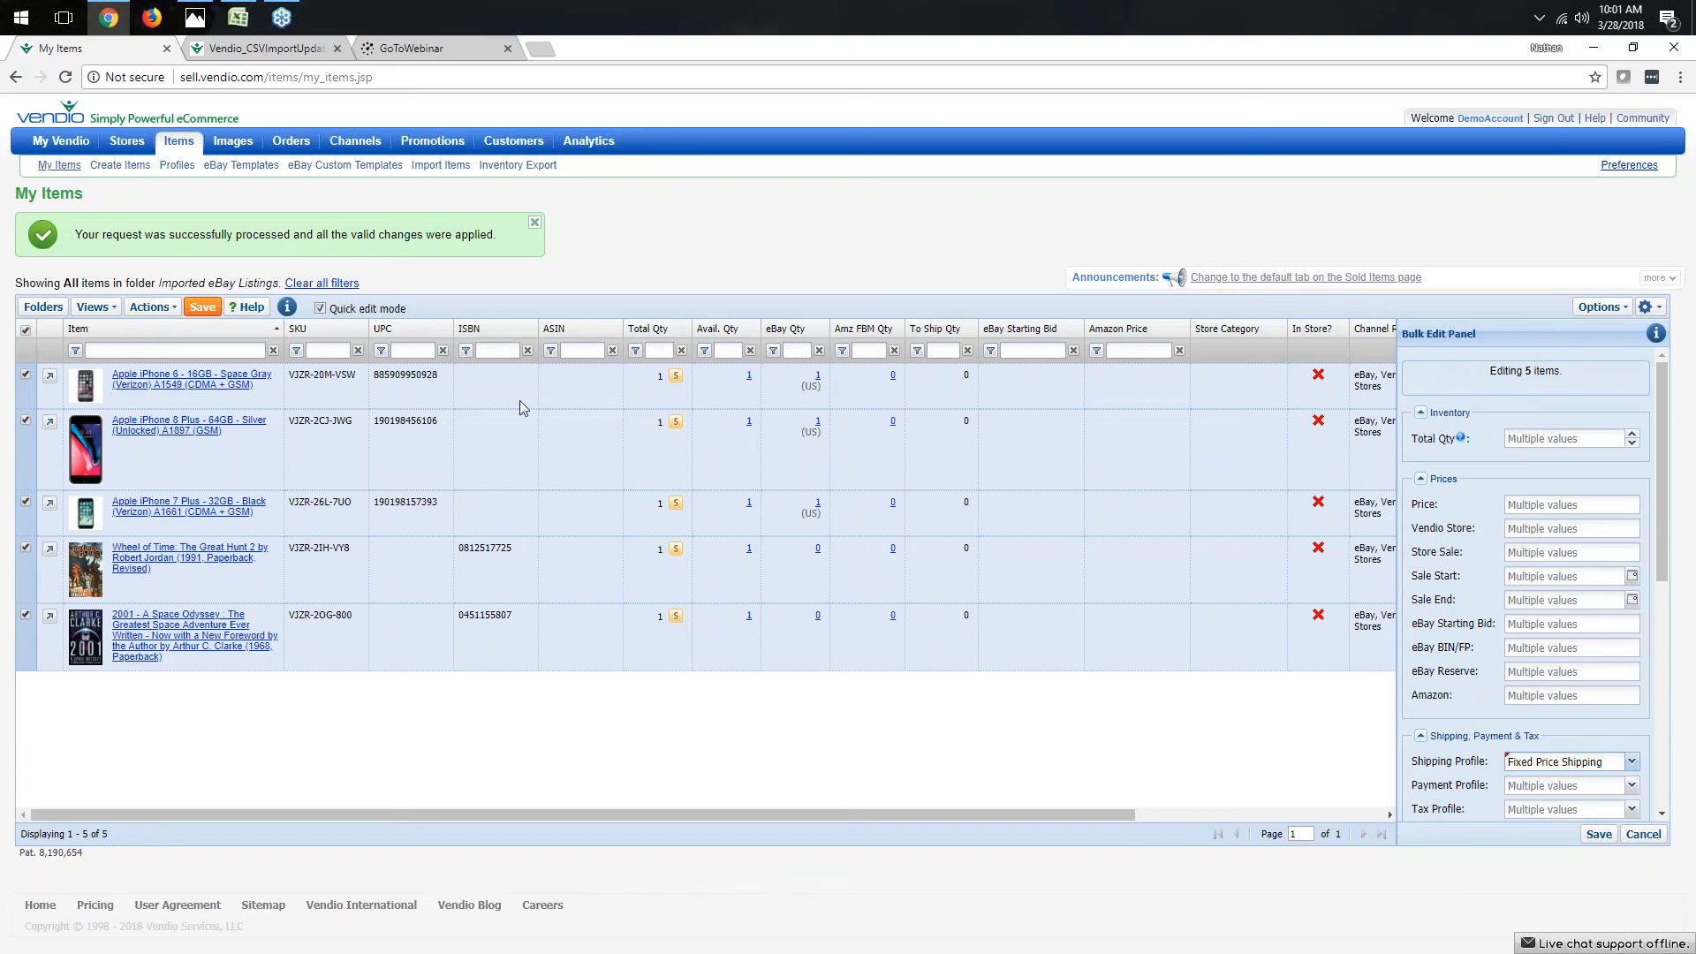
left_click(25, 330)
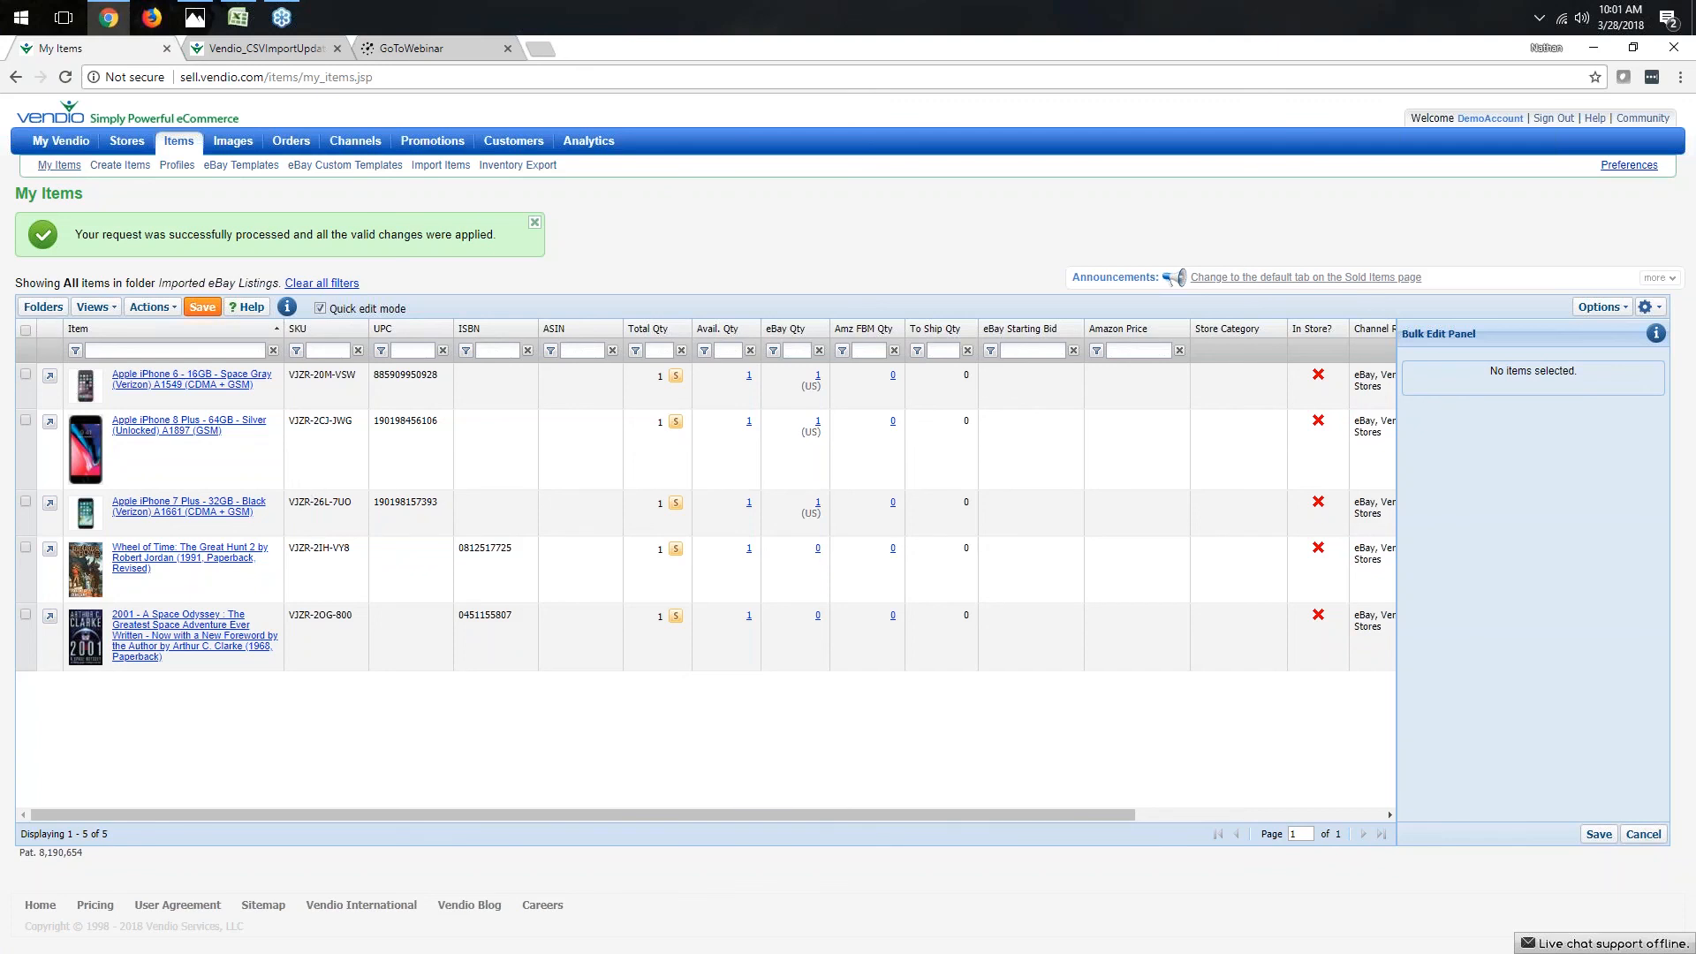
- Add a new inventory folder named phones
left_click(44, 306)
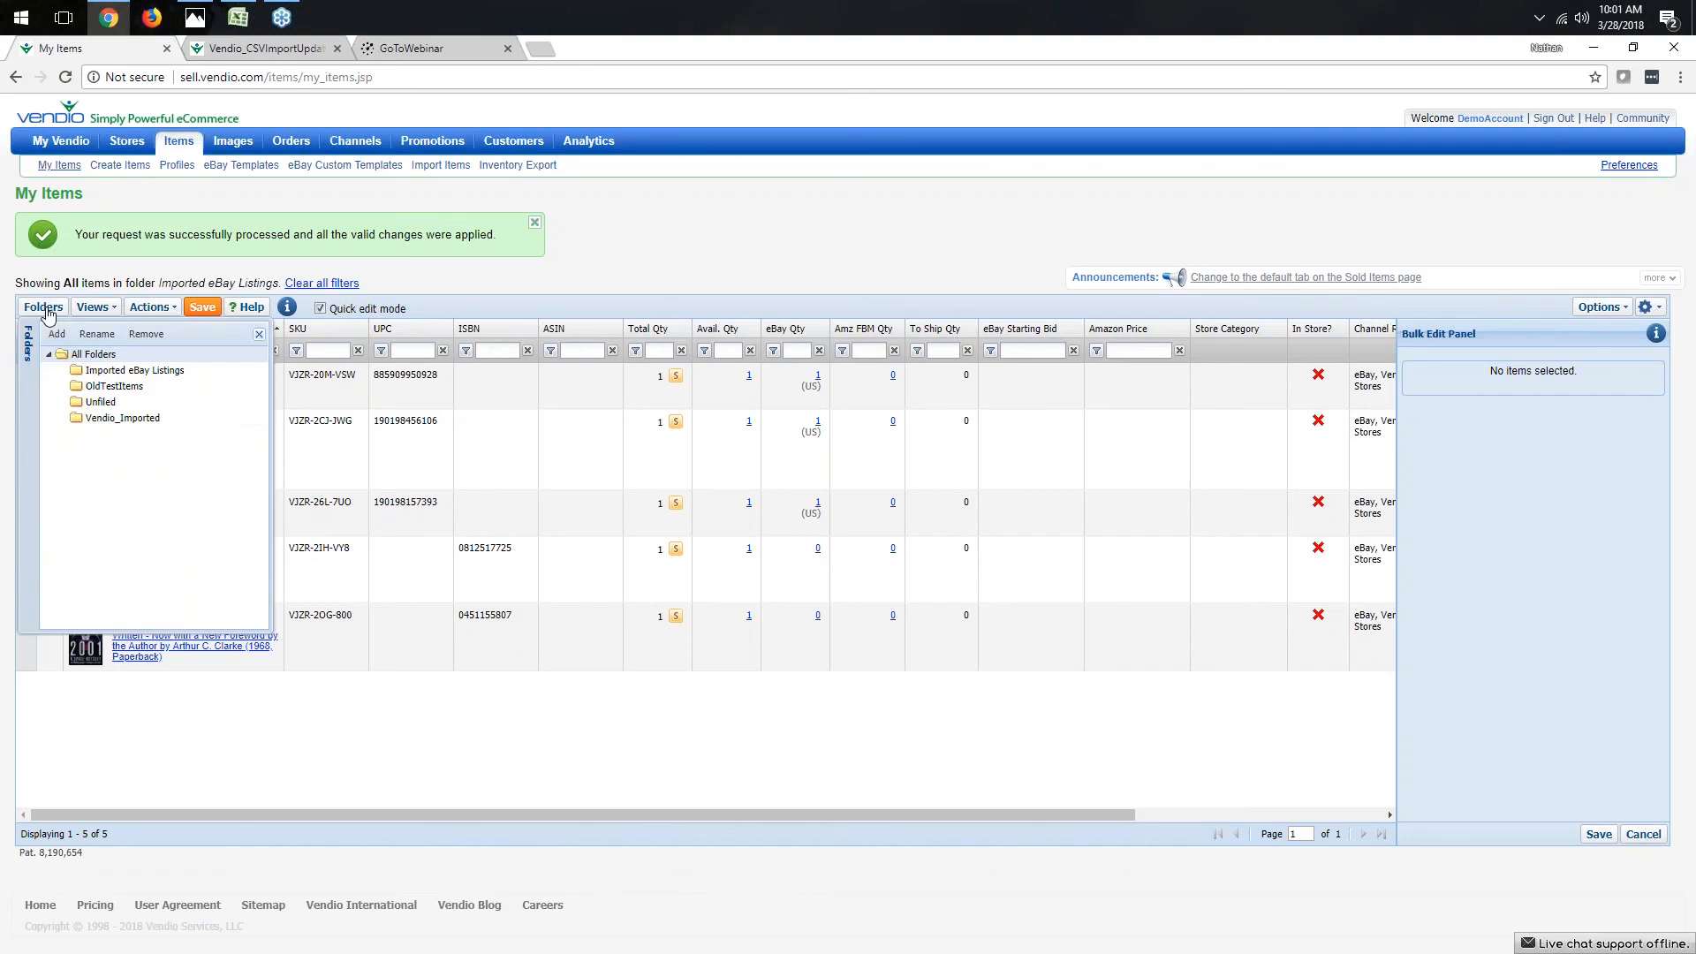
left_click(56, 336)
type("phones")
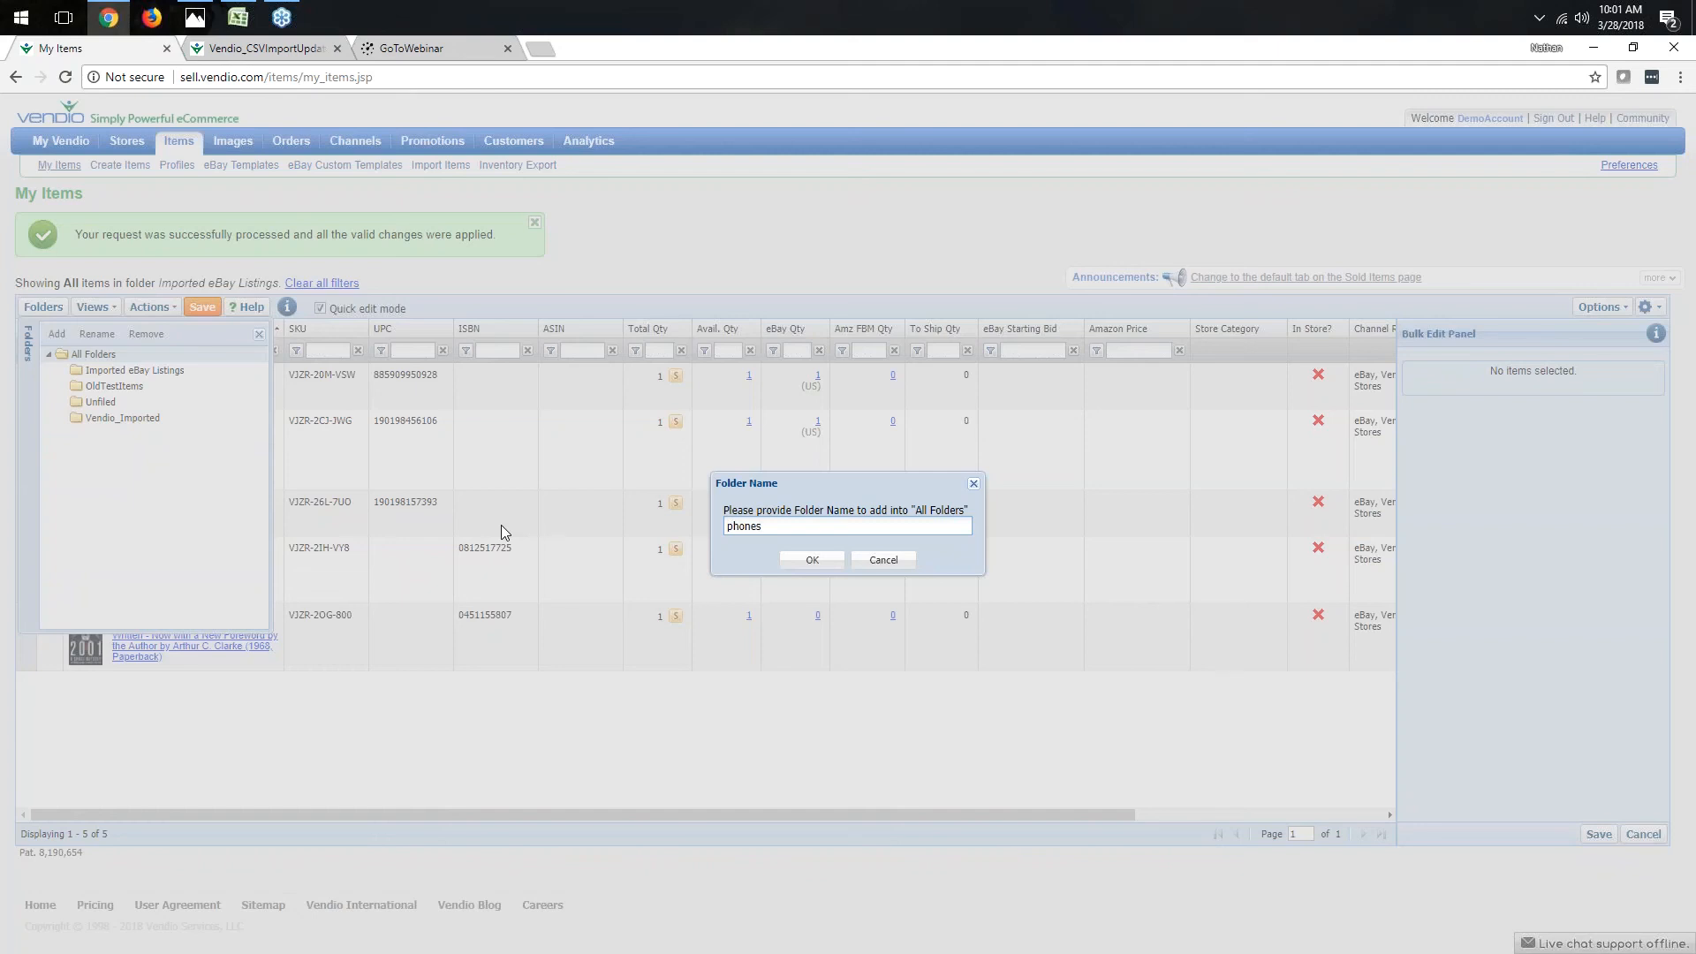
key("Return")
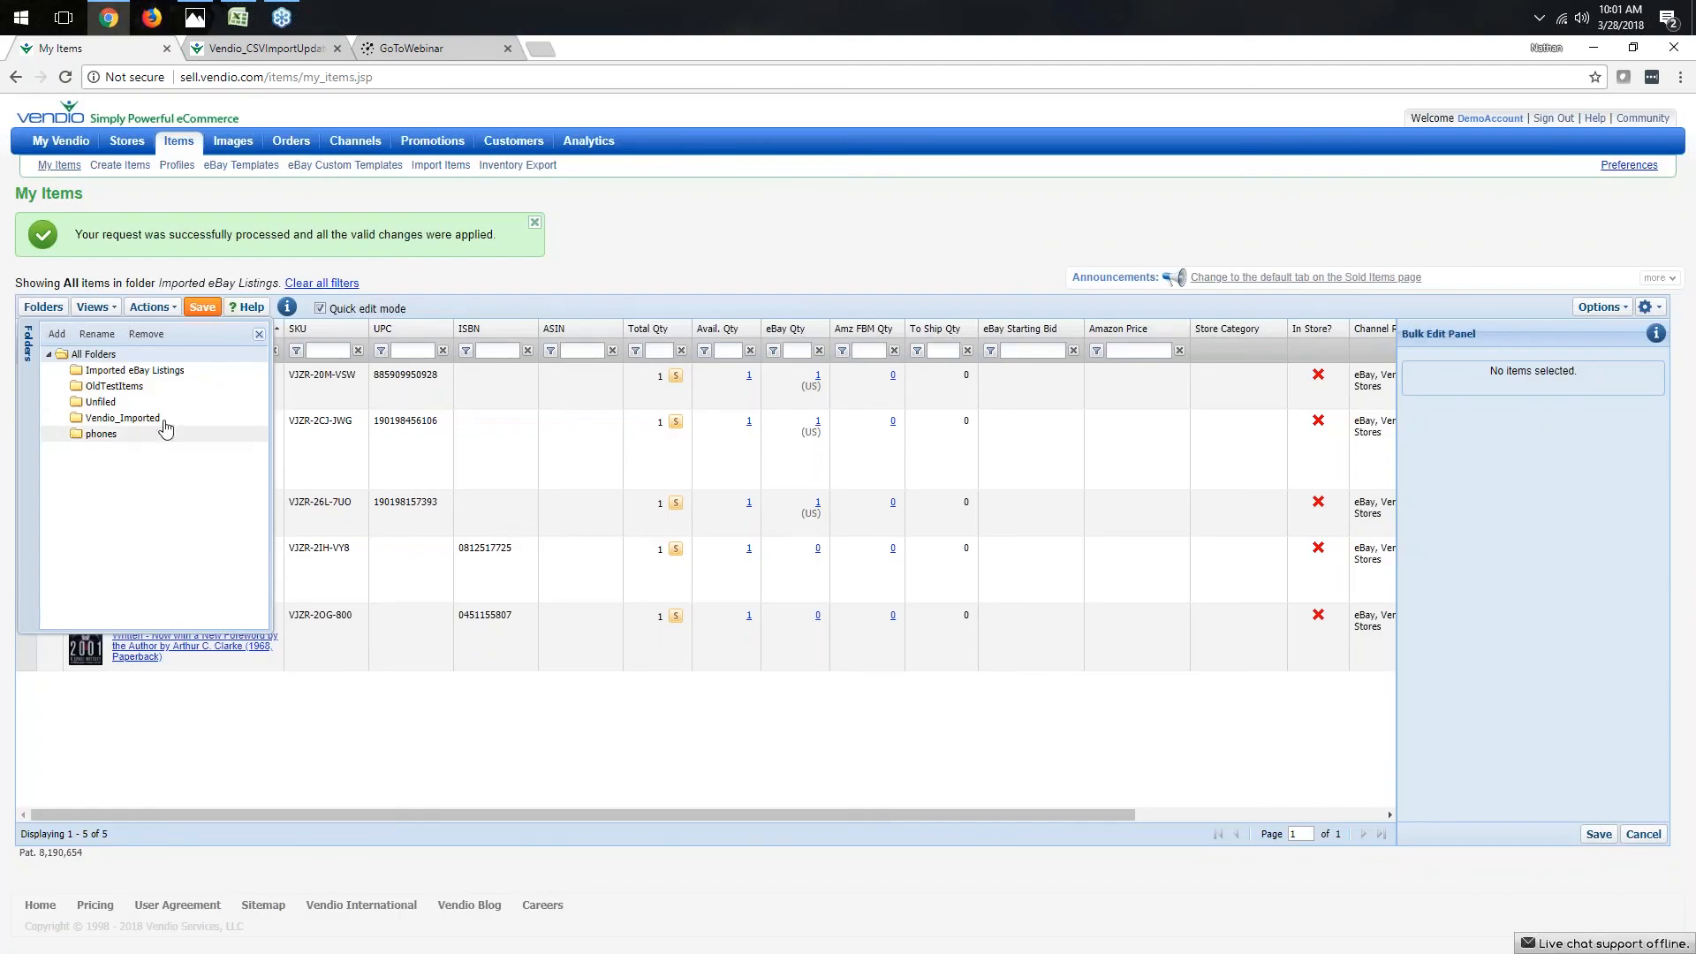
- Select the three iPhone items and move them into the phones folder
left_click(528, 295)
left_click(25, 375)
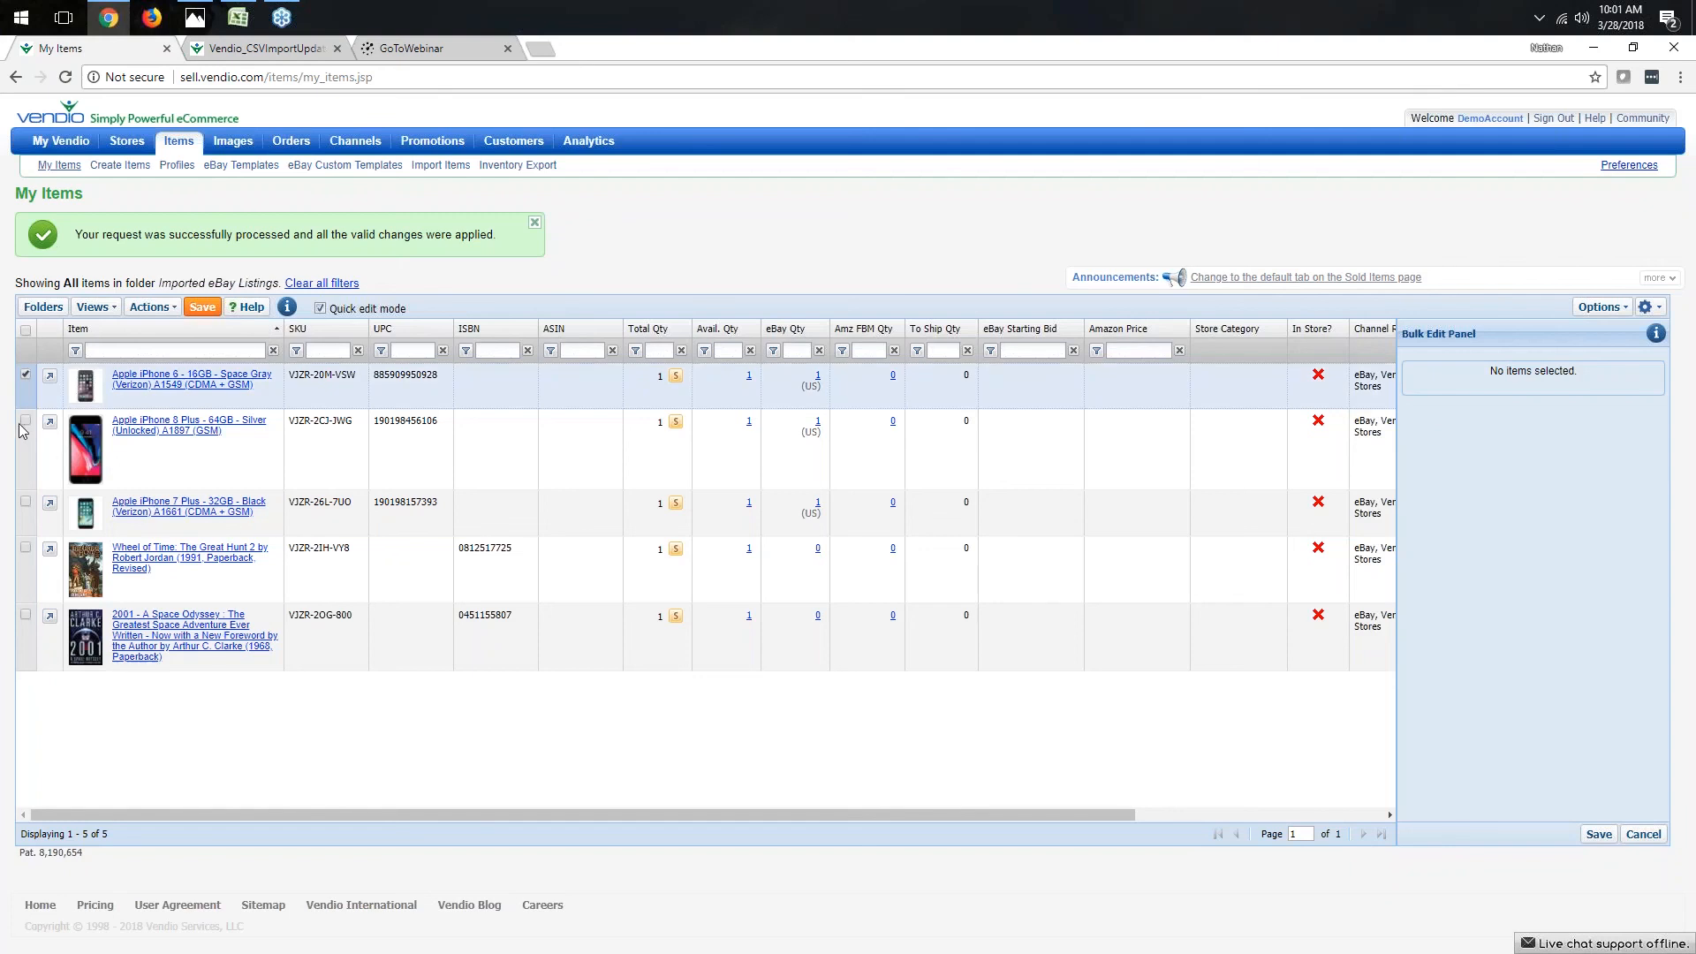
left_click(25, 421)
left_click(26, 502)
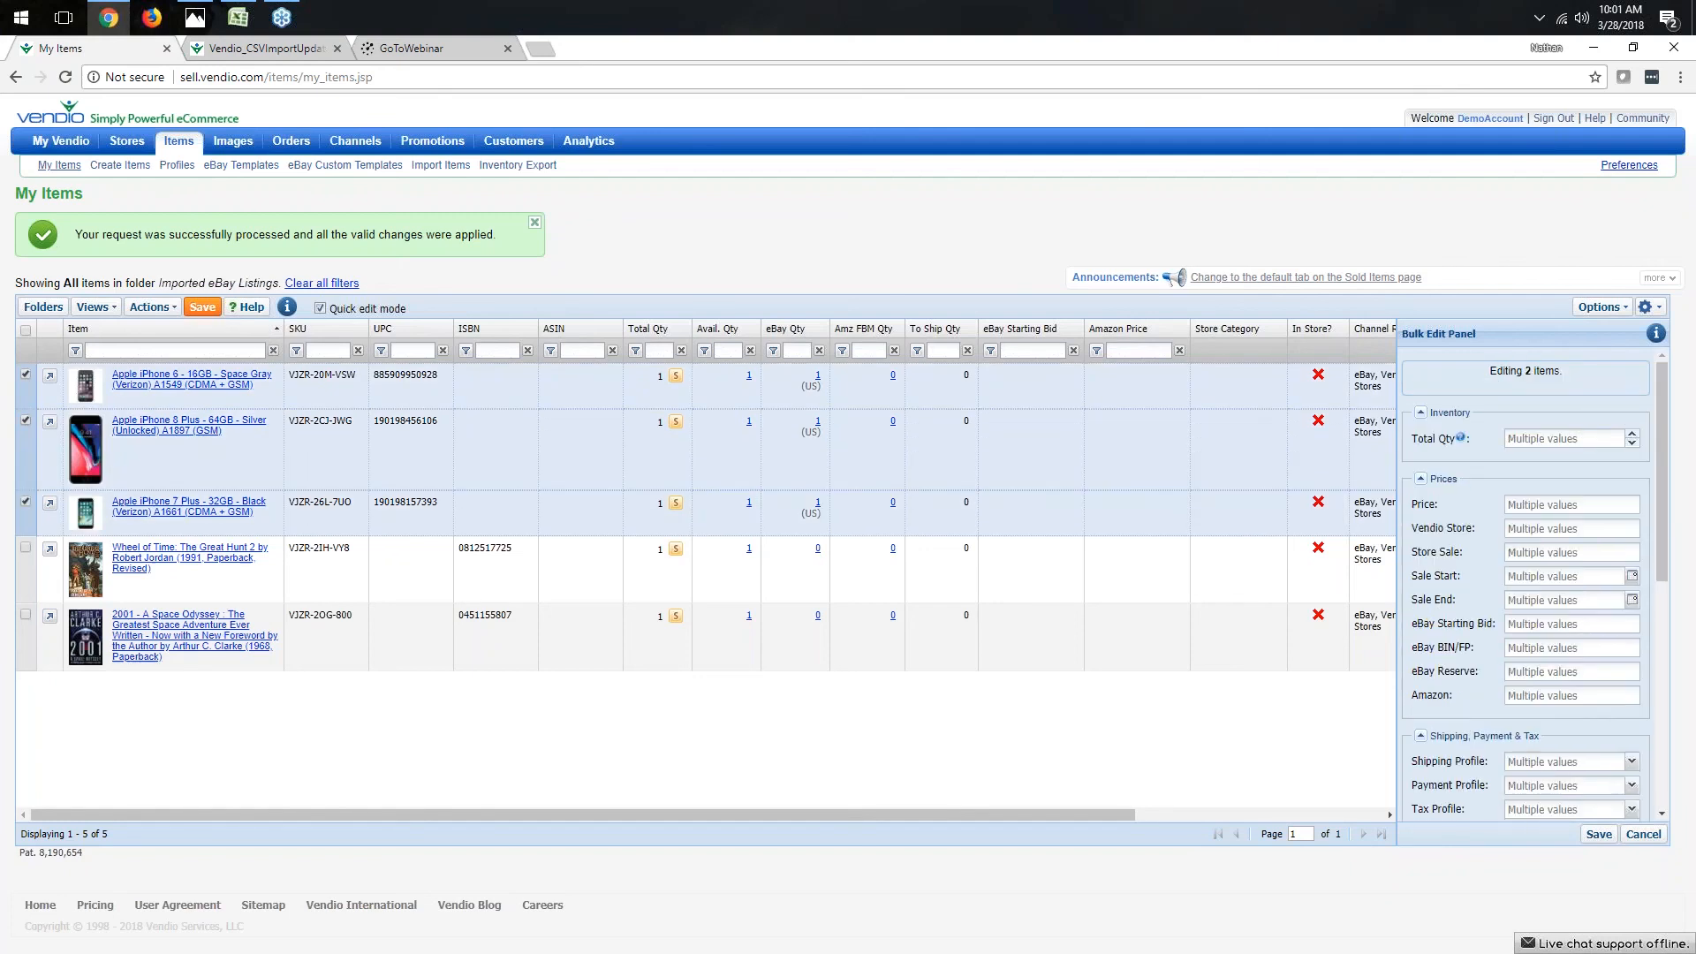
left_click(154, 307)
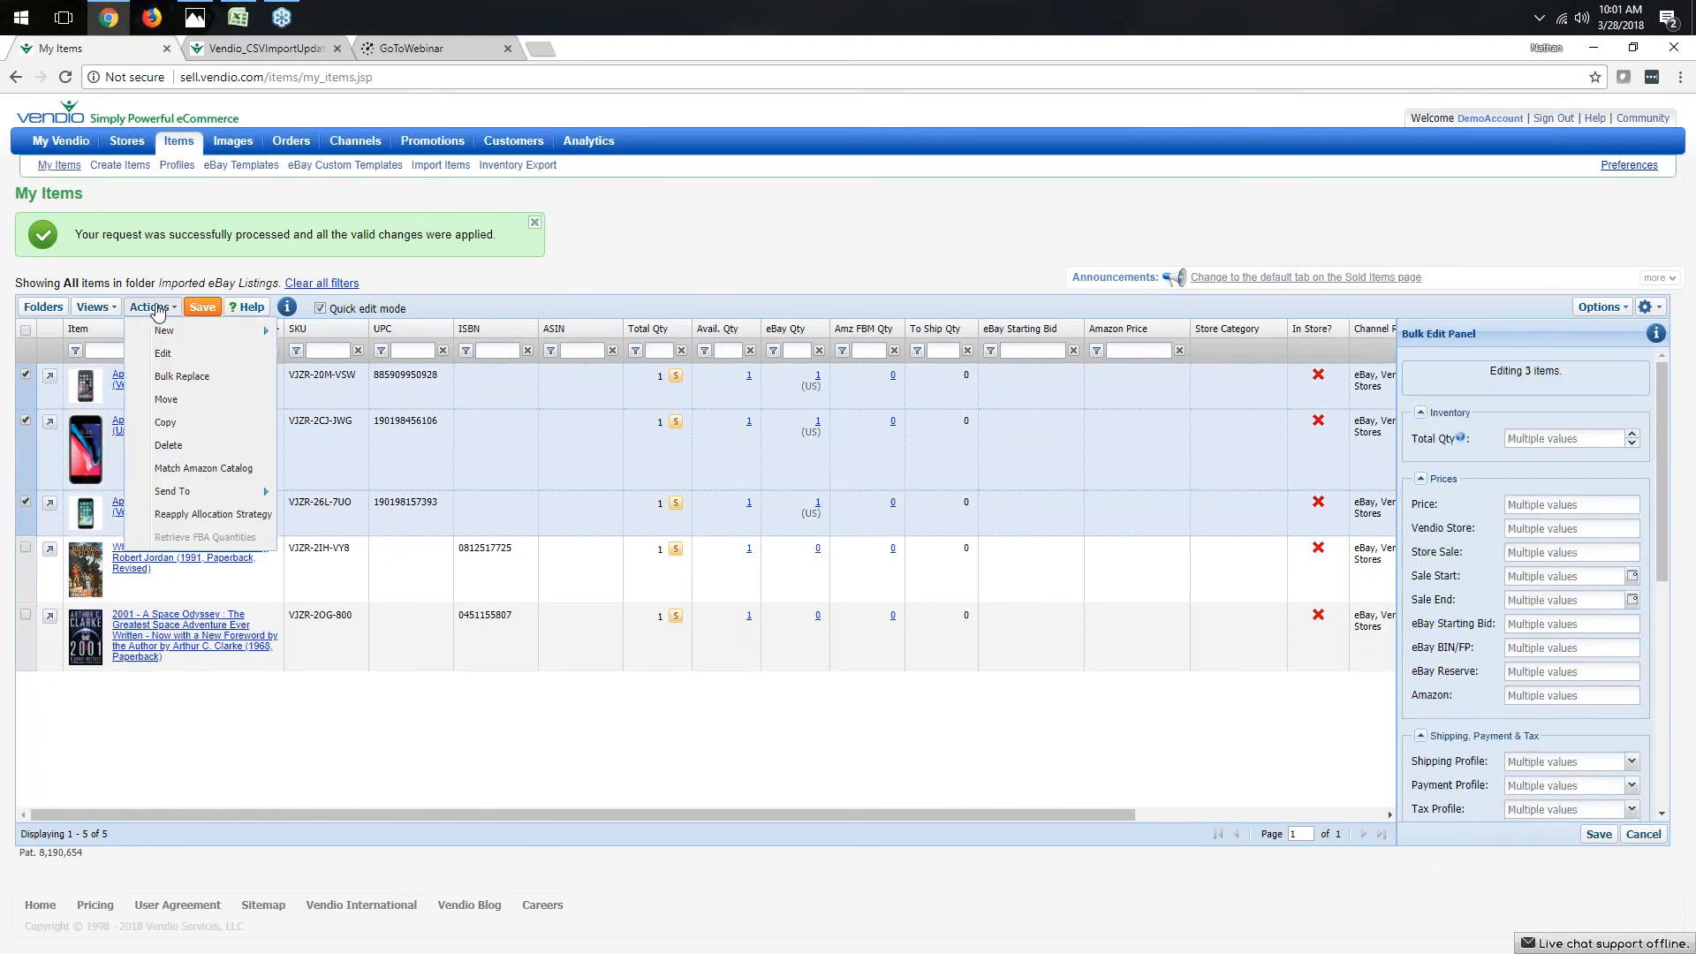
left_click(166, 399)
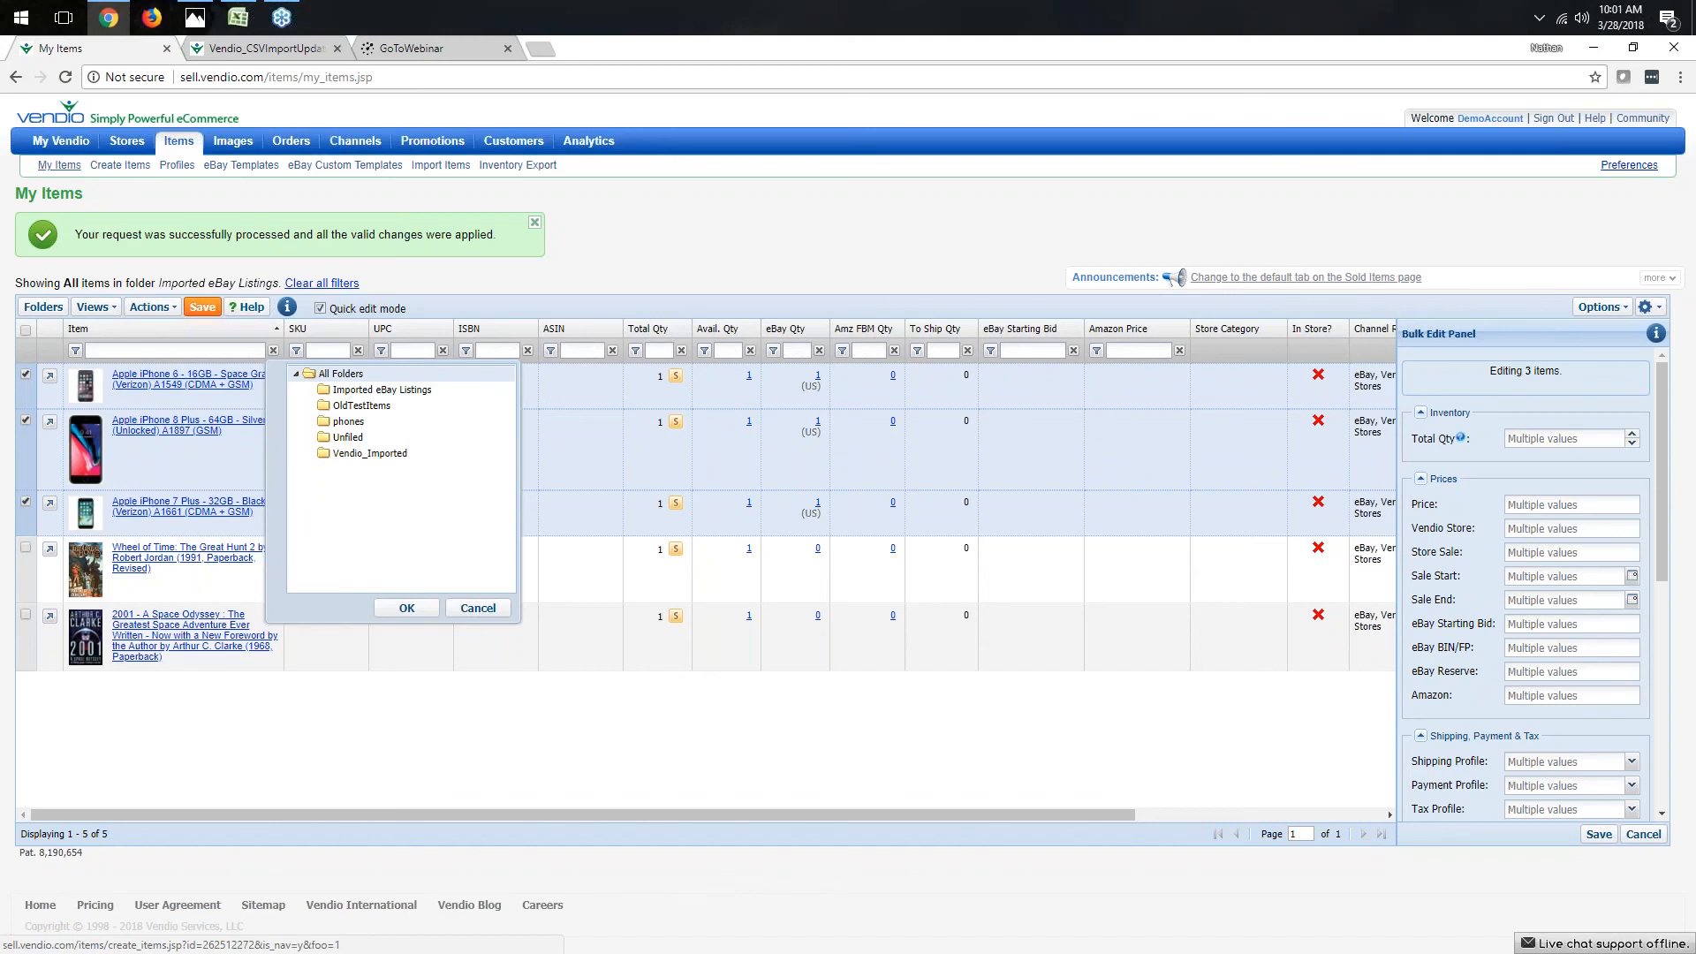
left_click(369, 426)
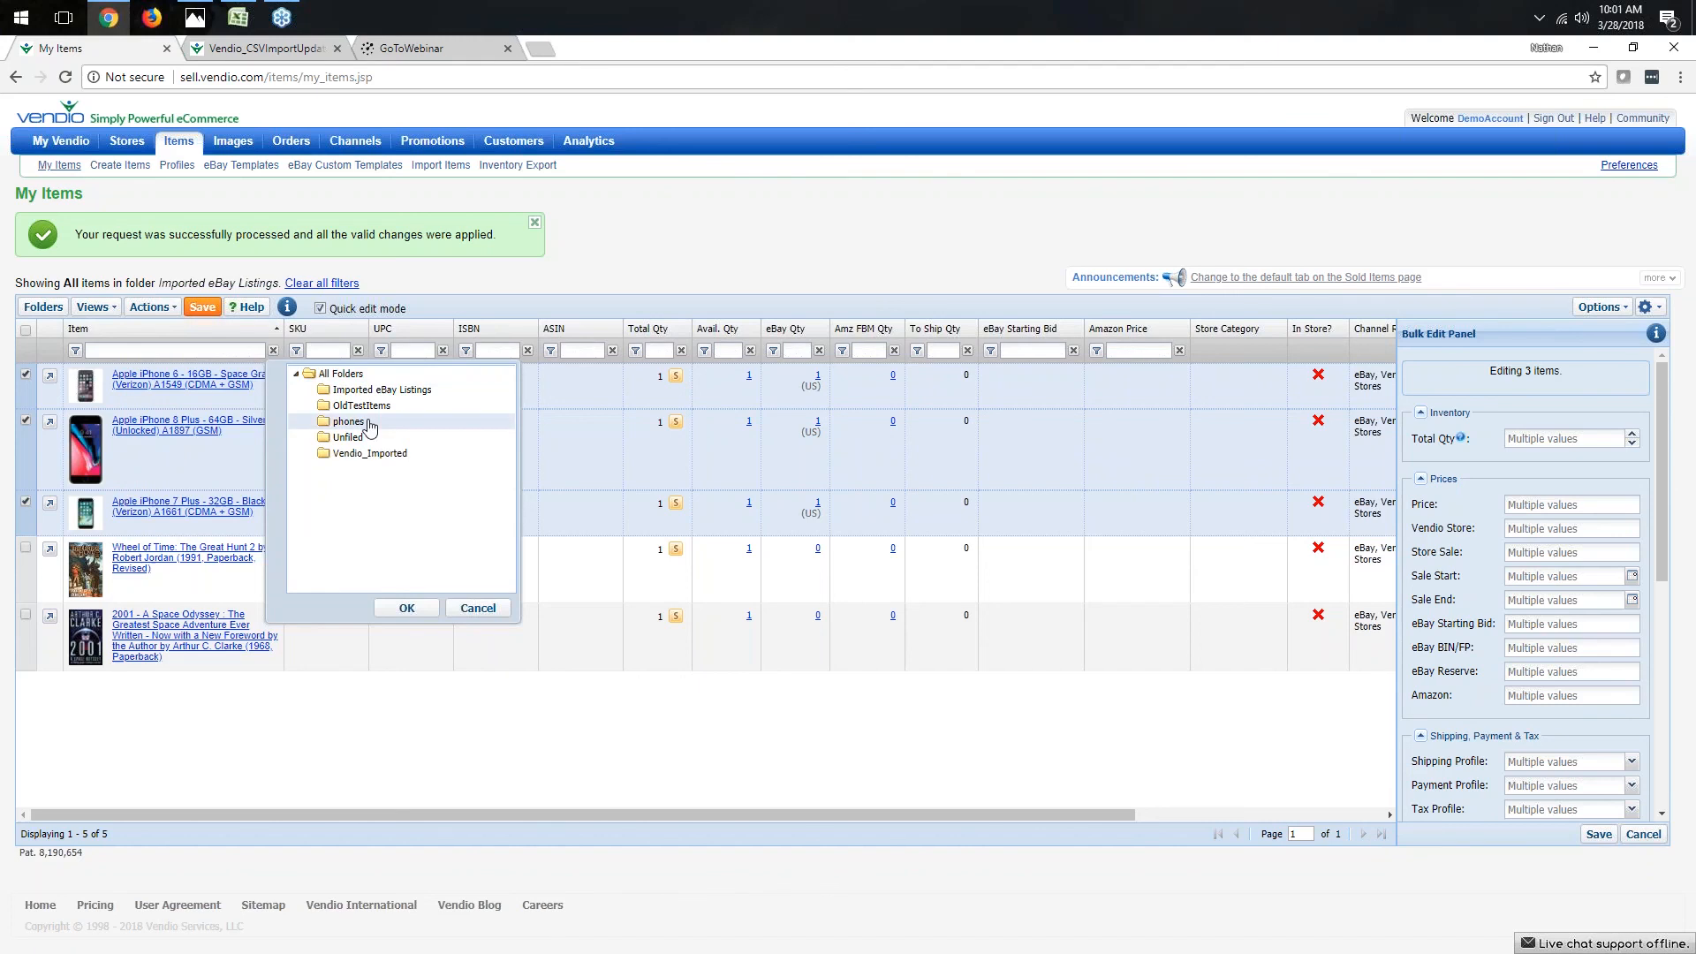
left_click(408, 609)
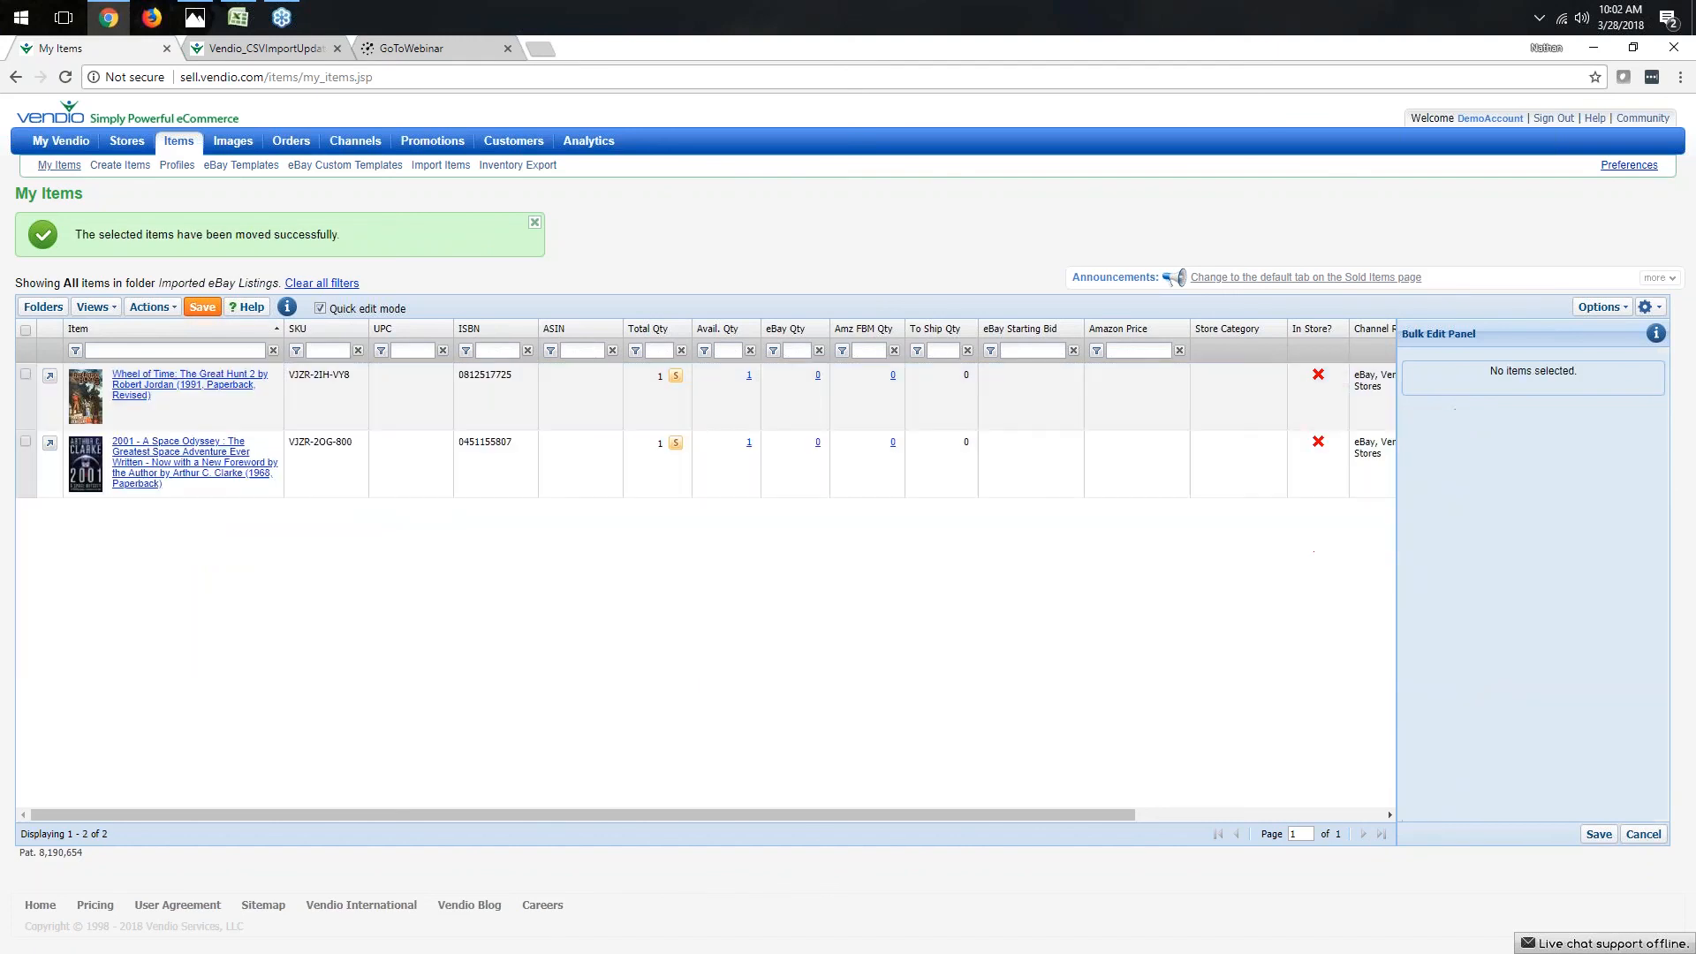
- Open the phones folder to view its items
left_click(43, 307)
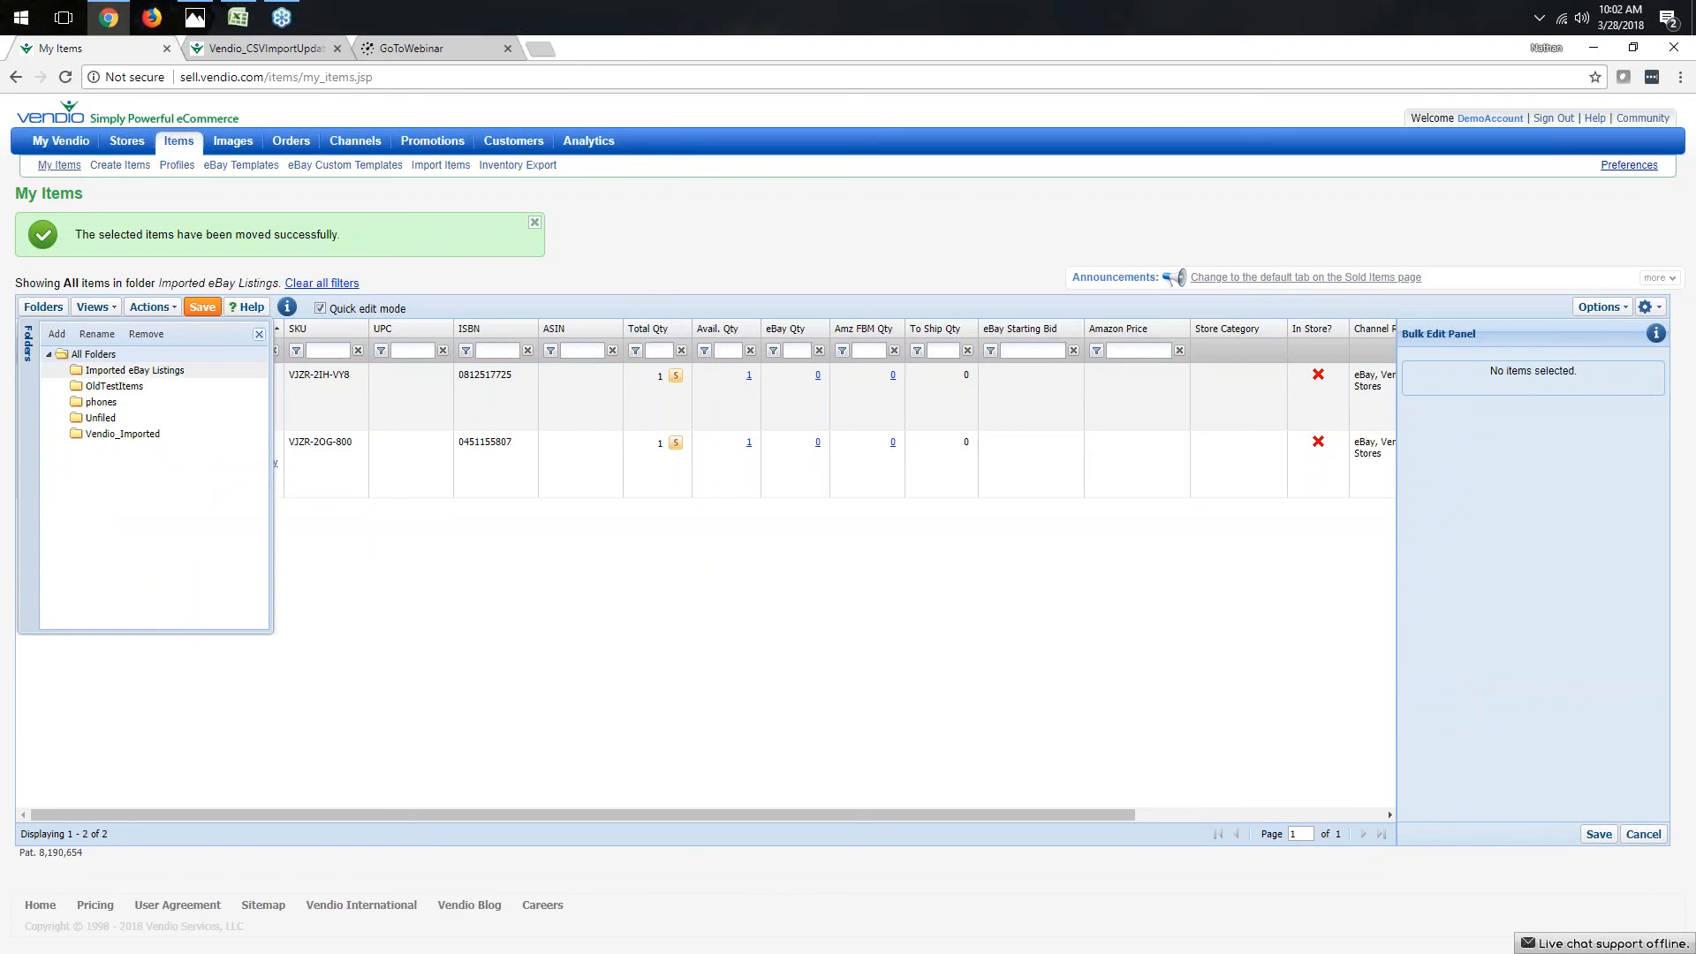
left_click(101, 403)
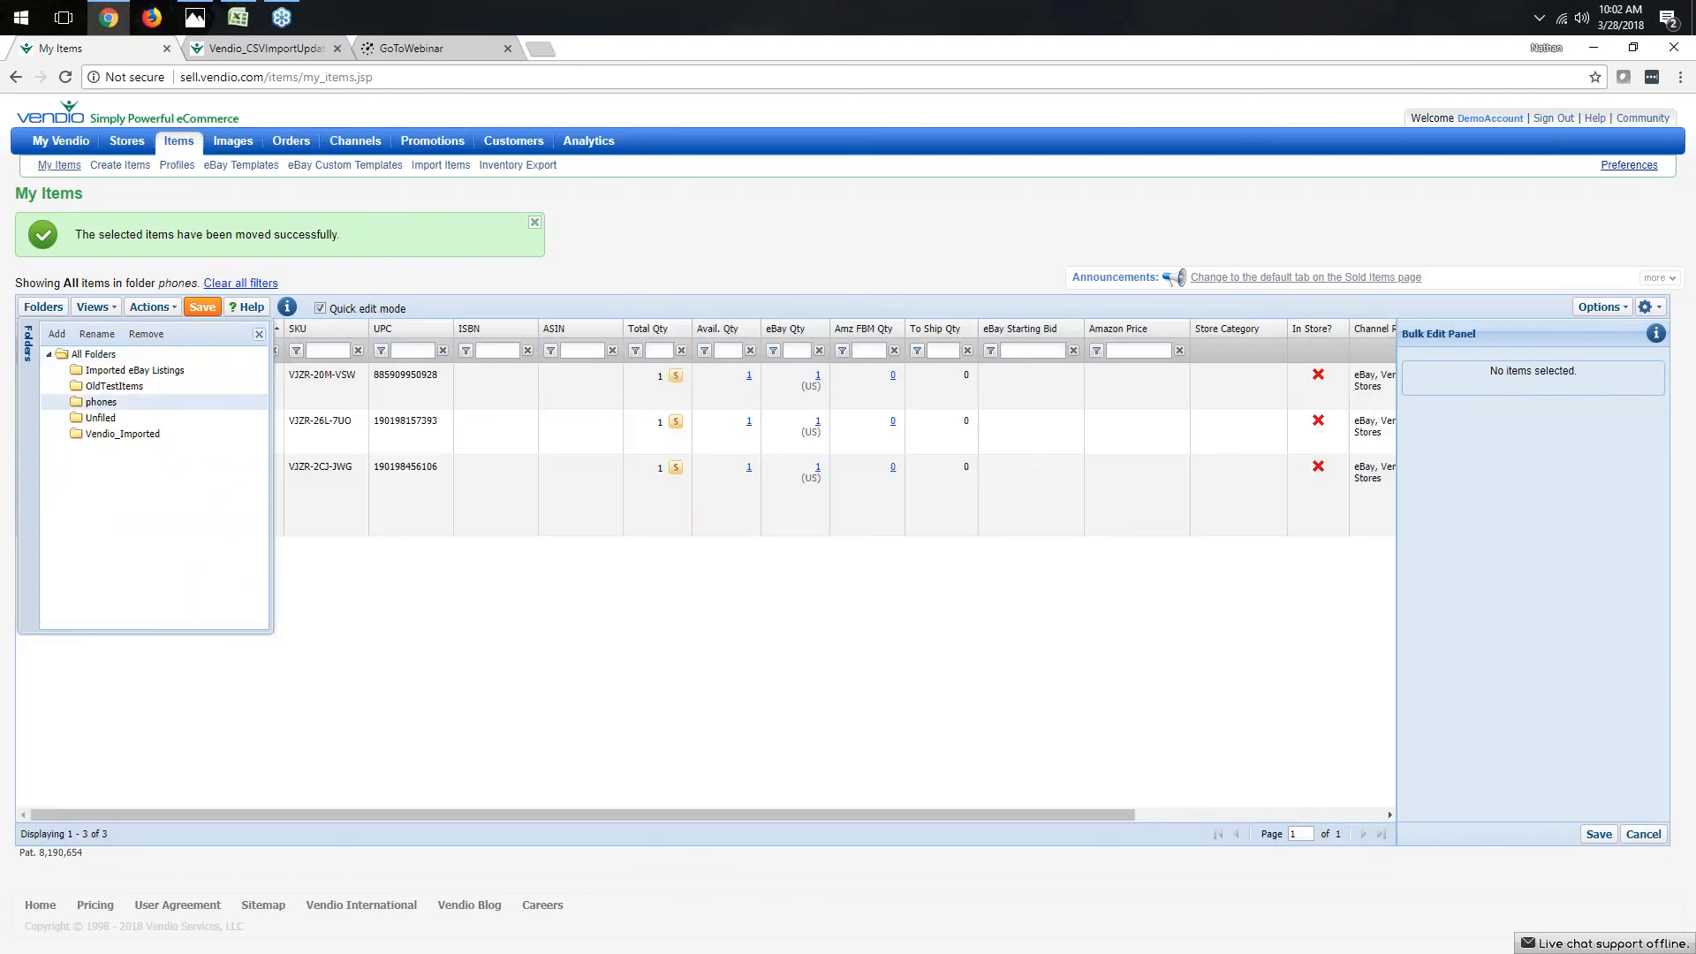
left_click(258, 334)
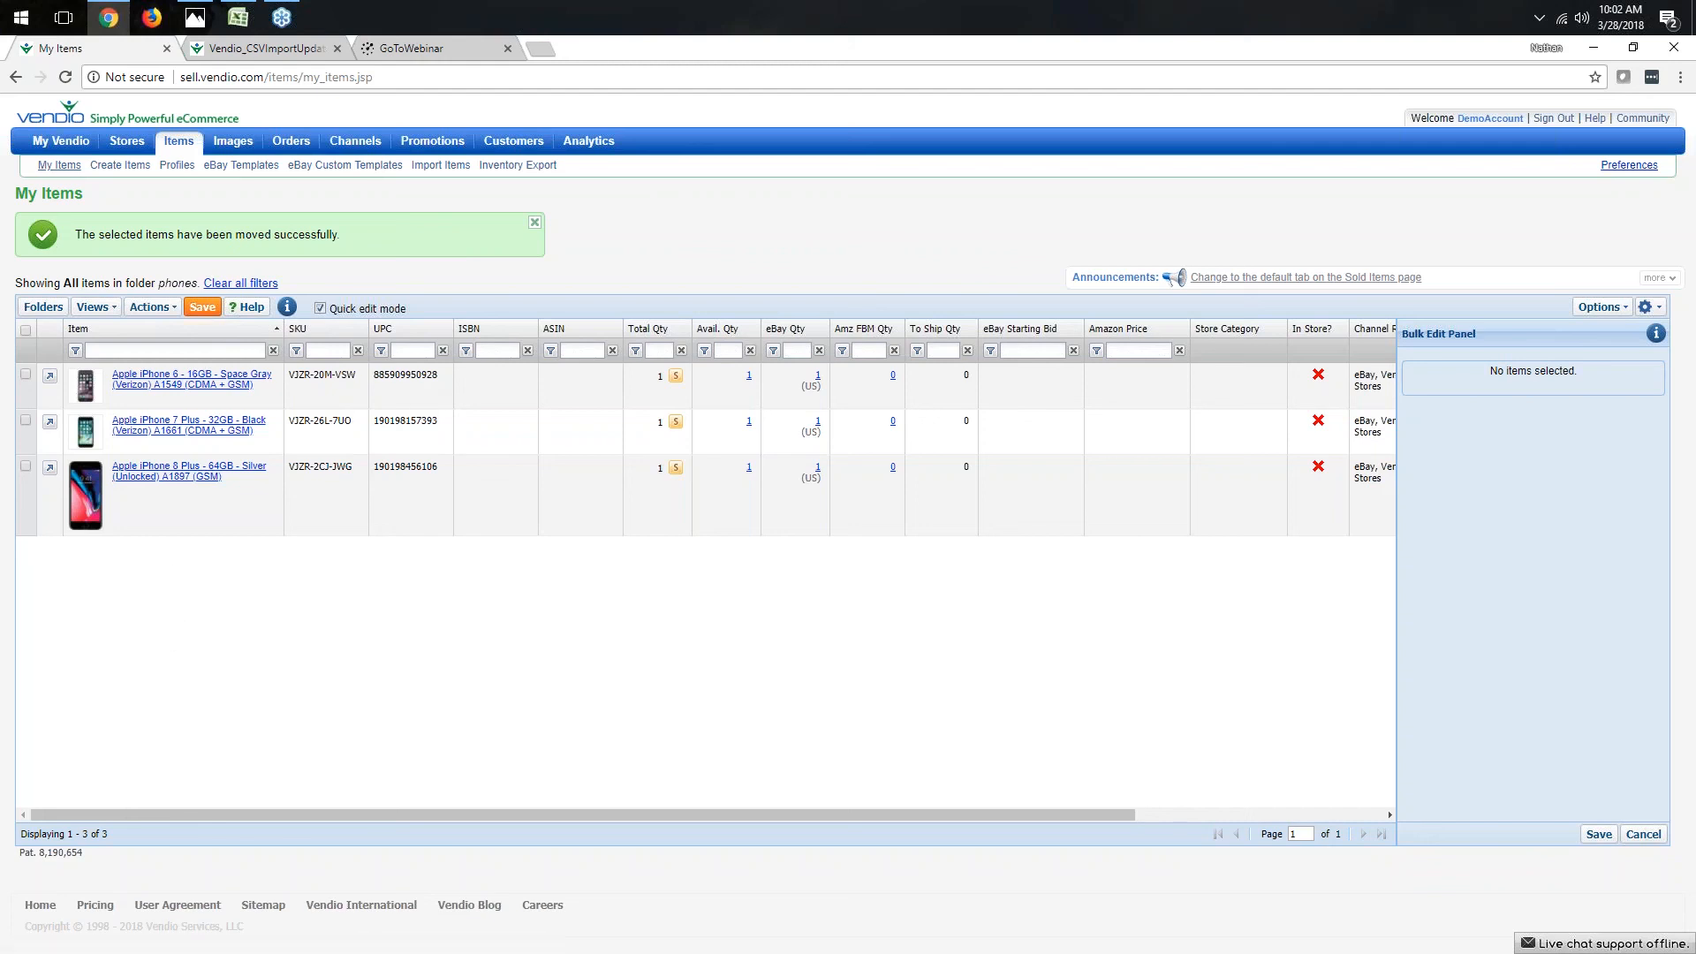
- Select all items in the phones folder, turn off quick edit mode, and open the column display options
left_click(24, 330)
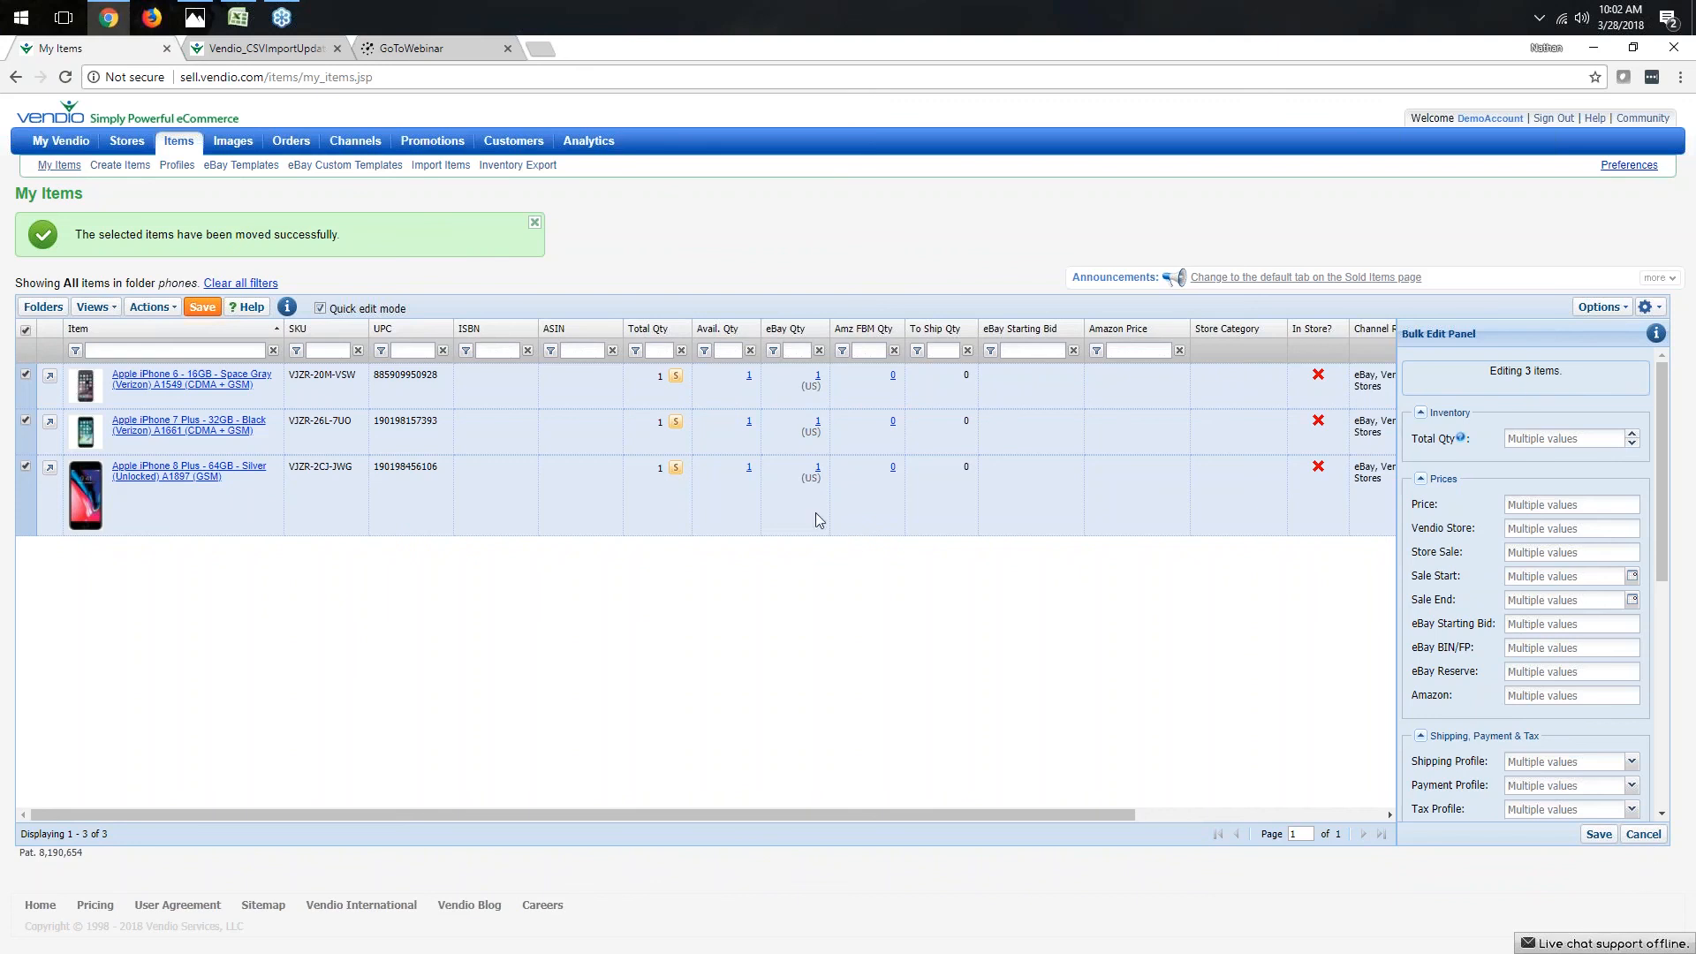
left_click(320, 308)
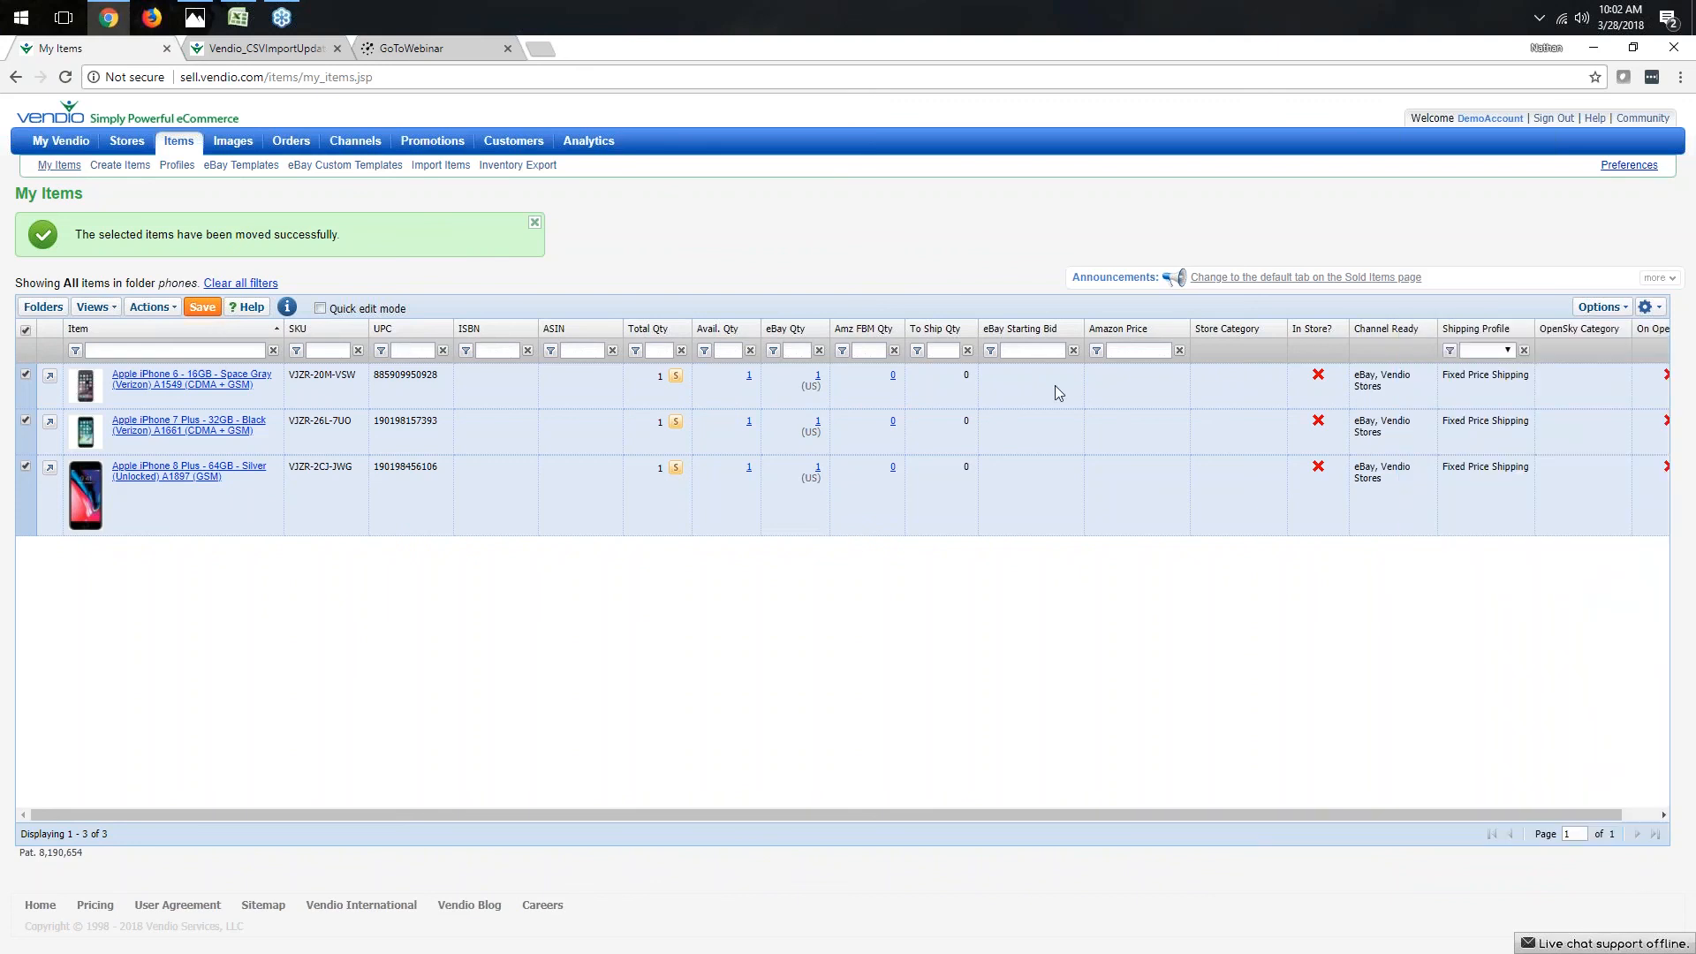
left_click(1601, 309)
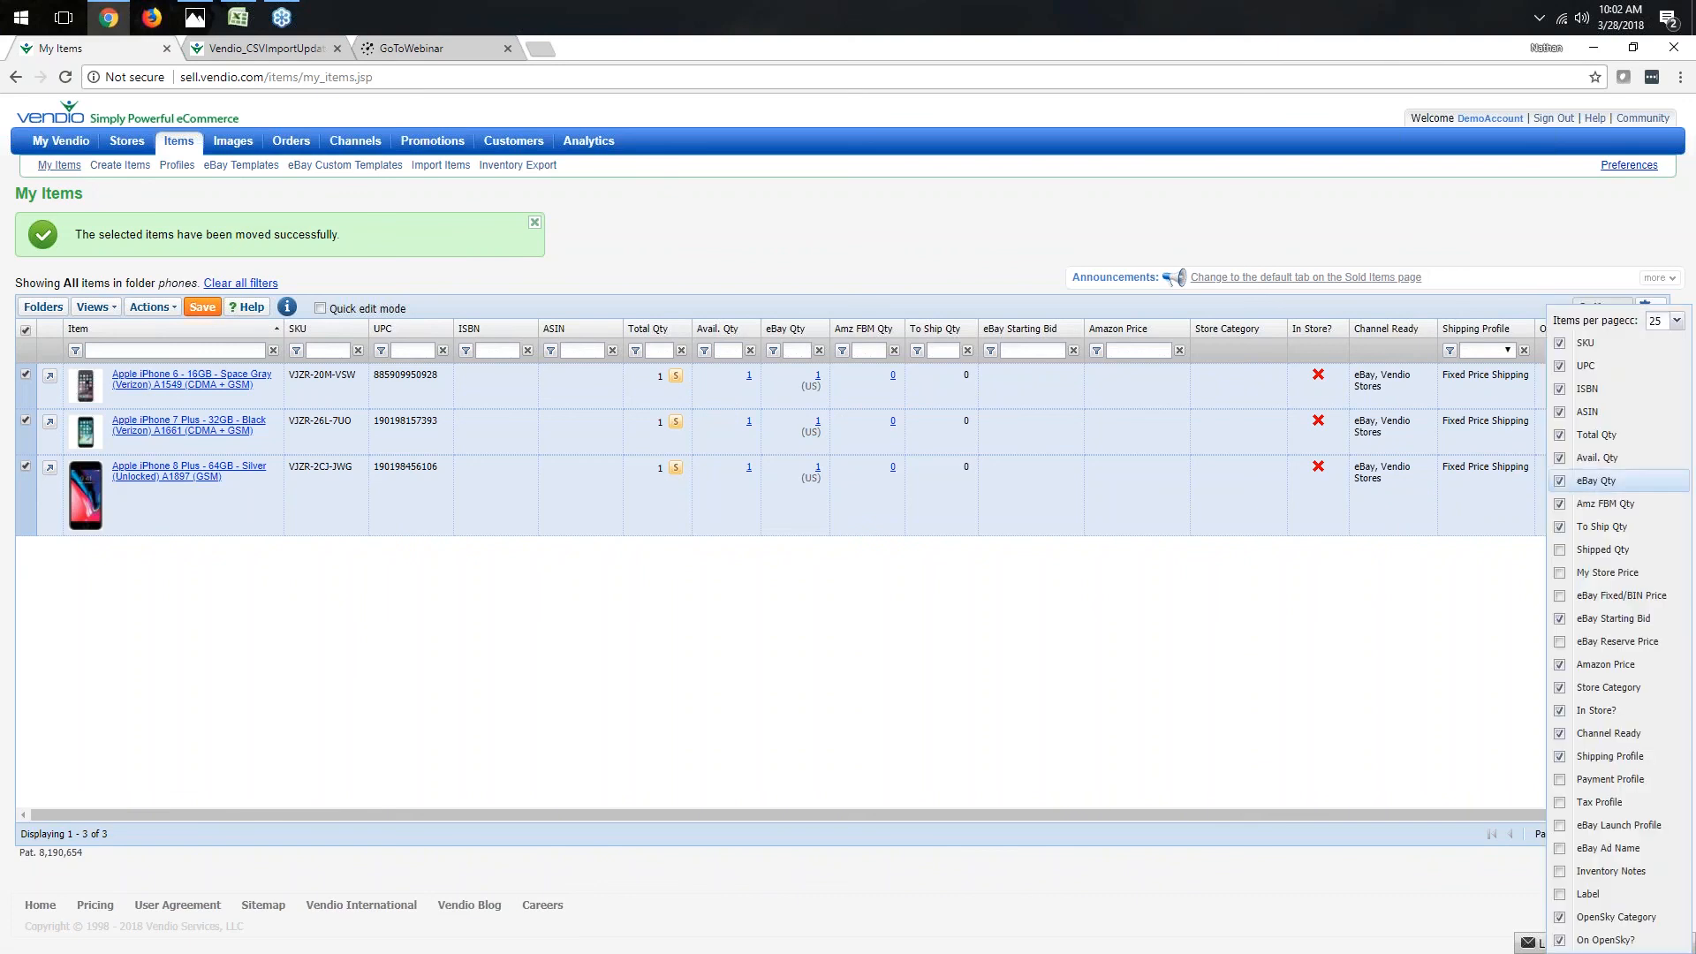
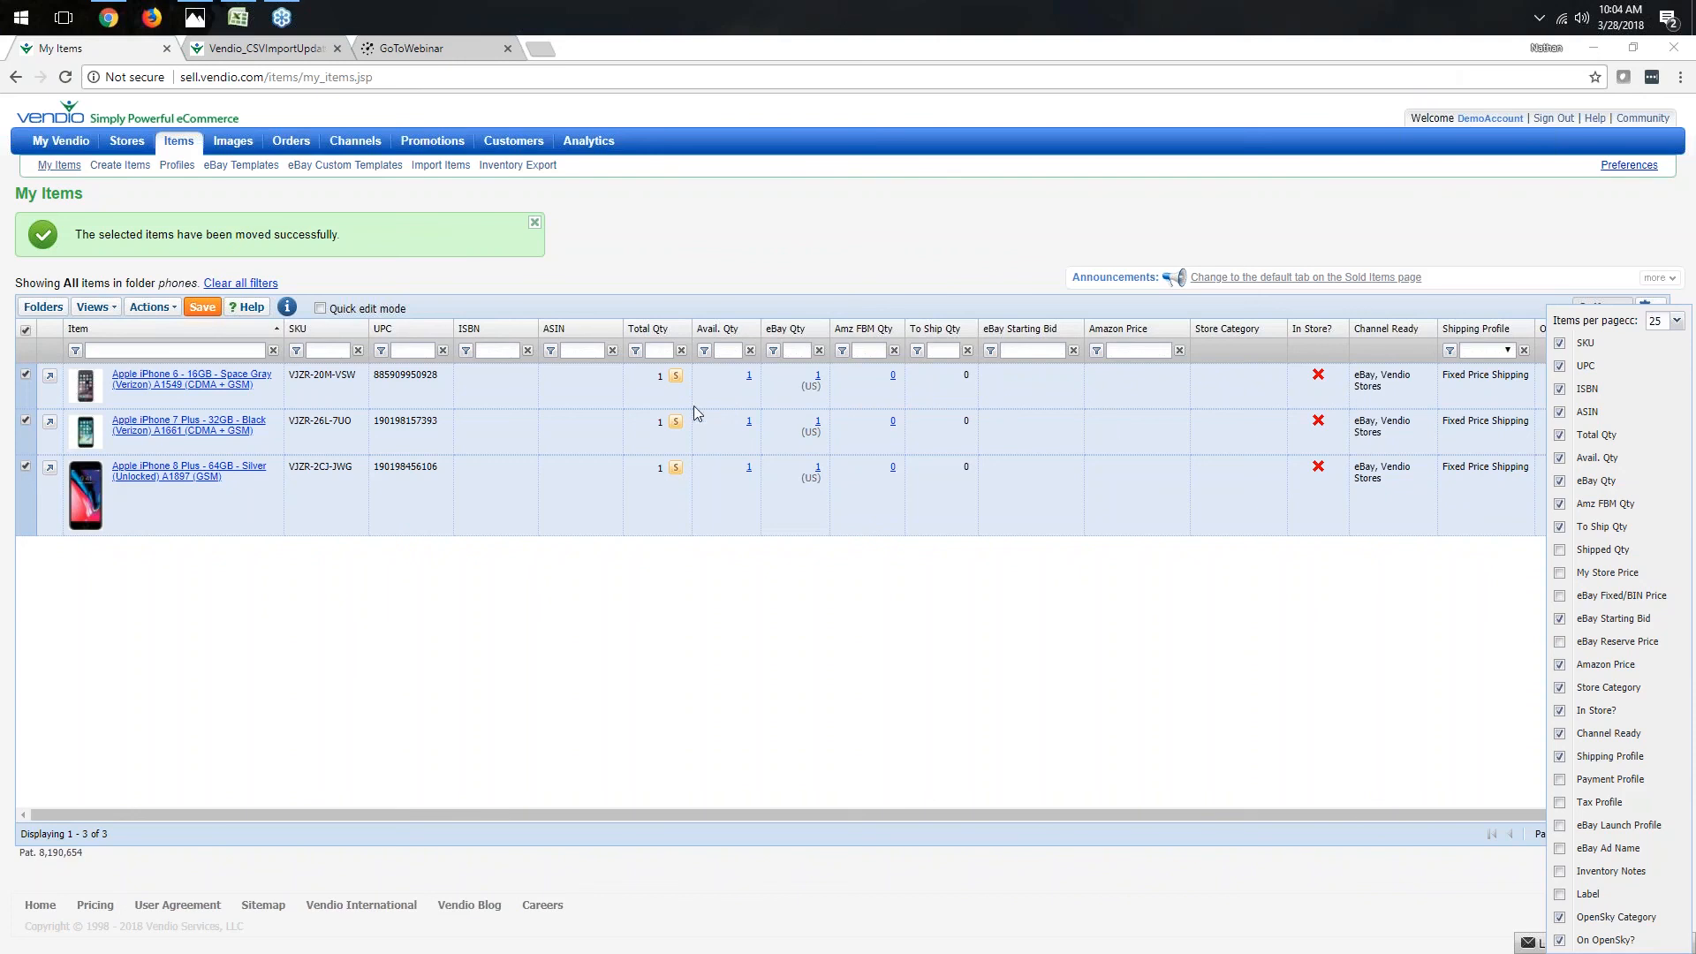
- Close the column options, turn quick edit mode back on, and select all three phone items for bulk editing
left_click(919, 237)
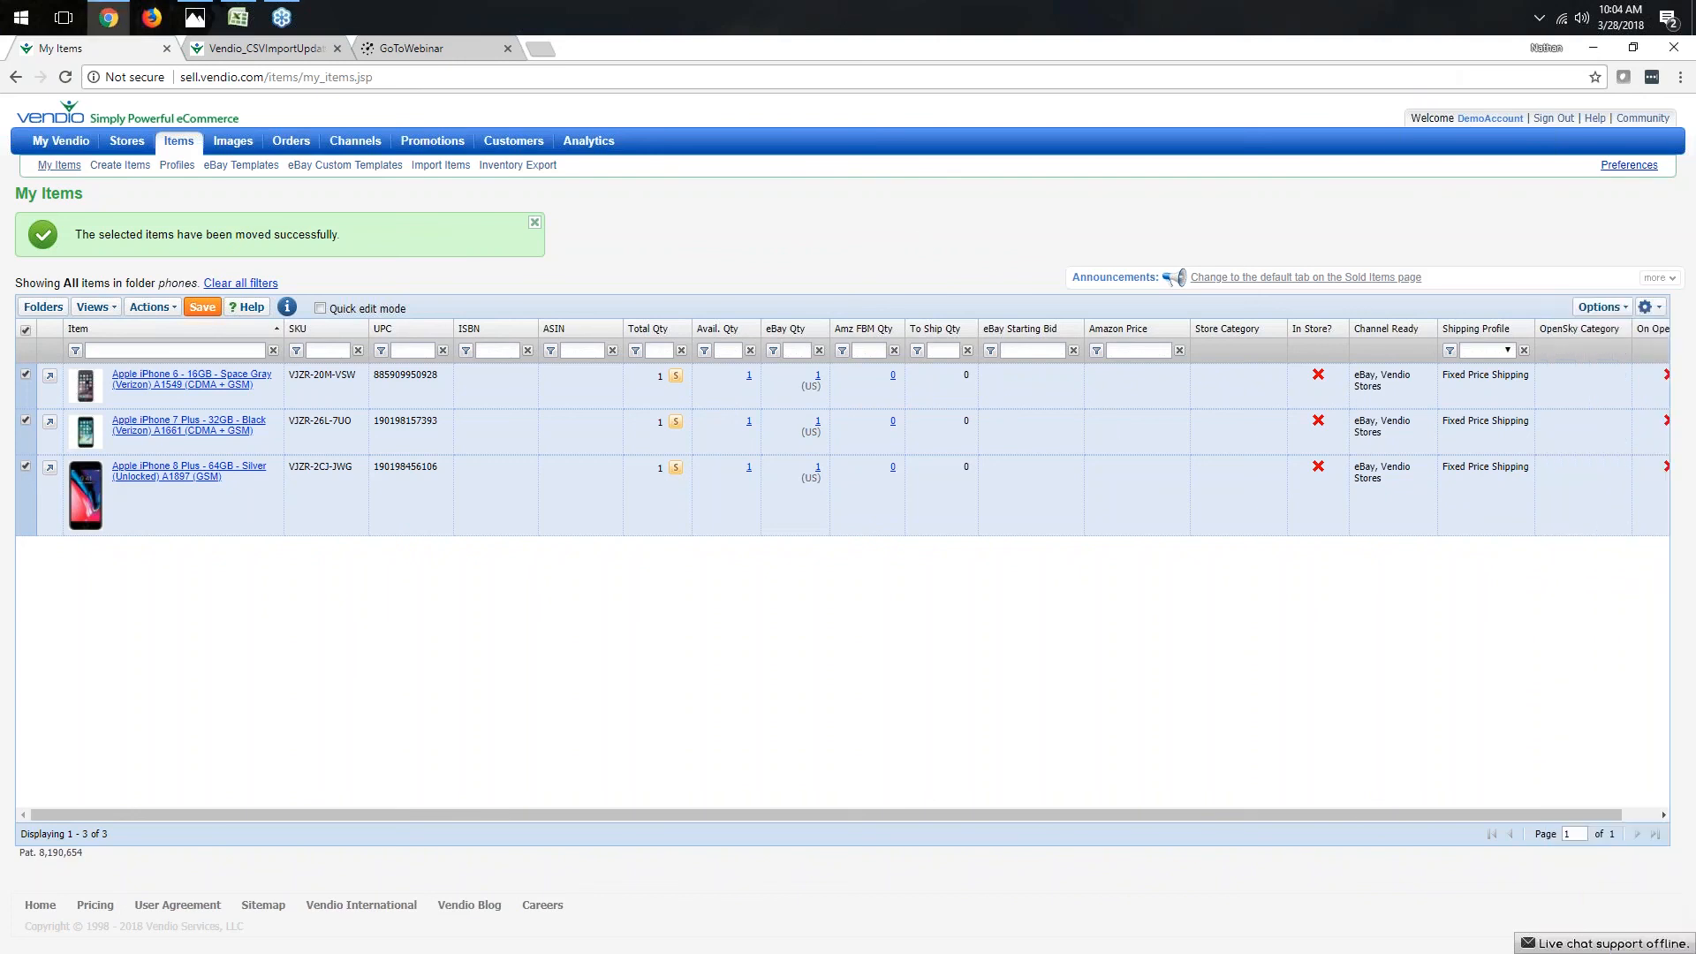
left_click(26, 331)
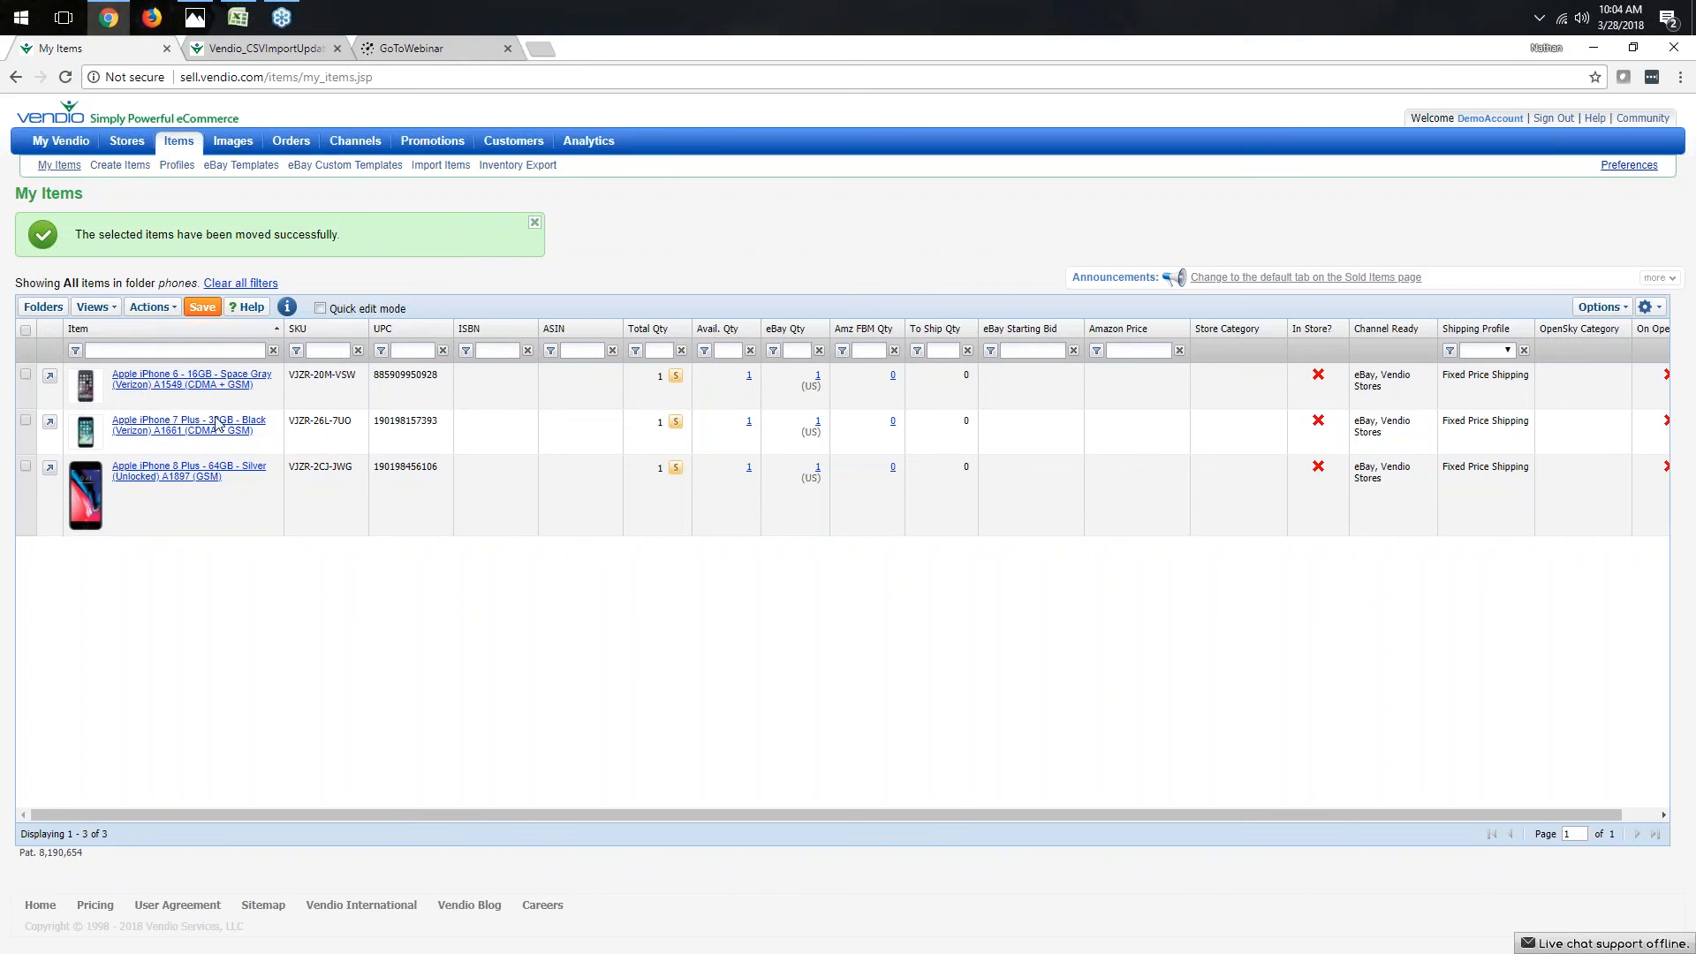
left_click(320, 308)
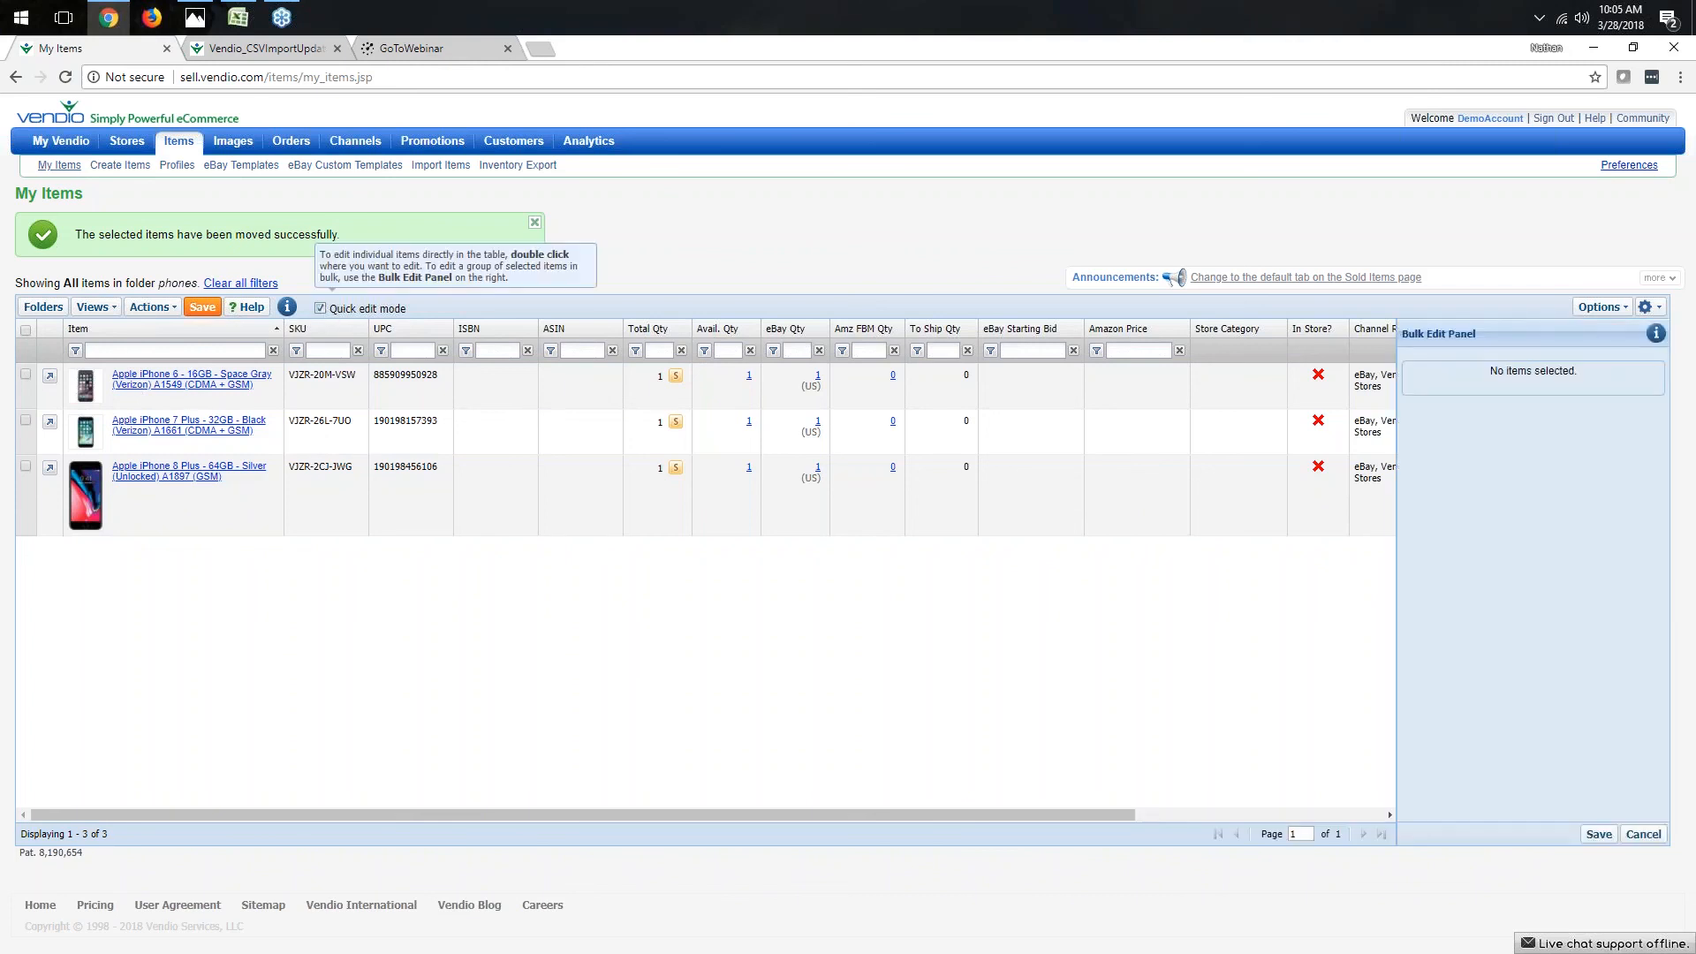
left_click(26, 330)
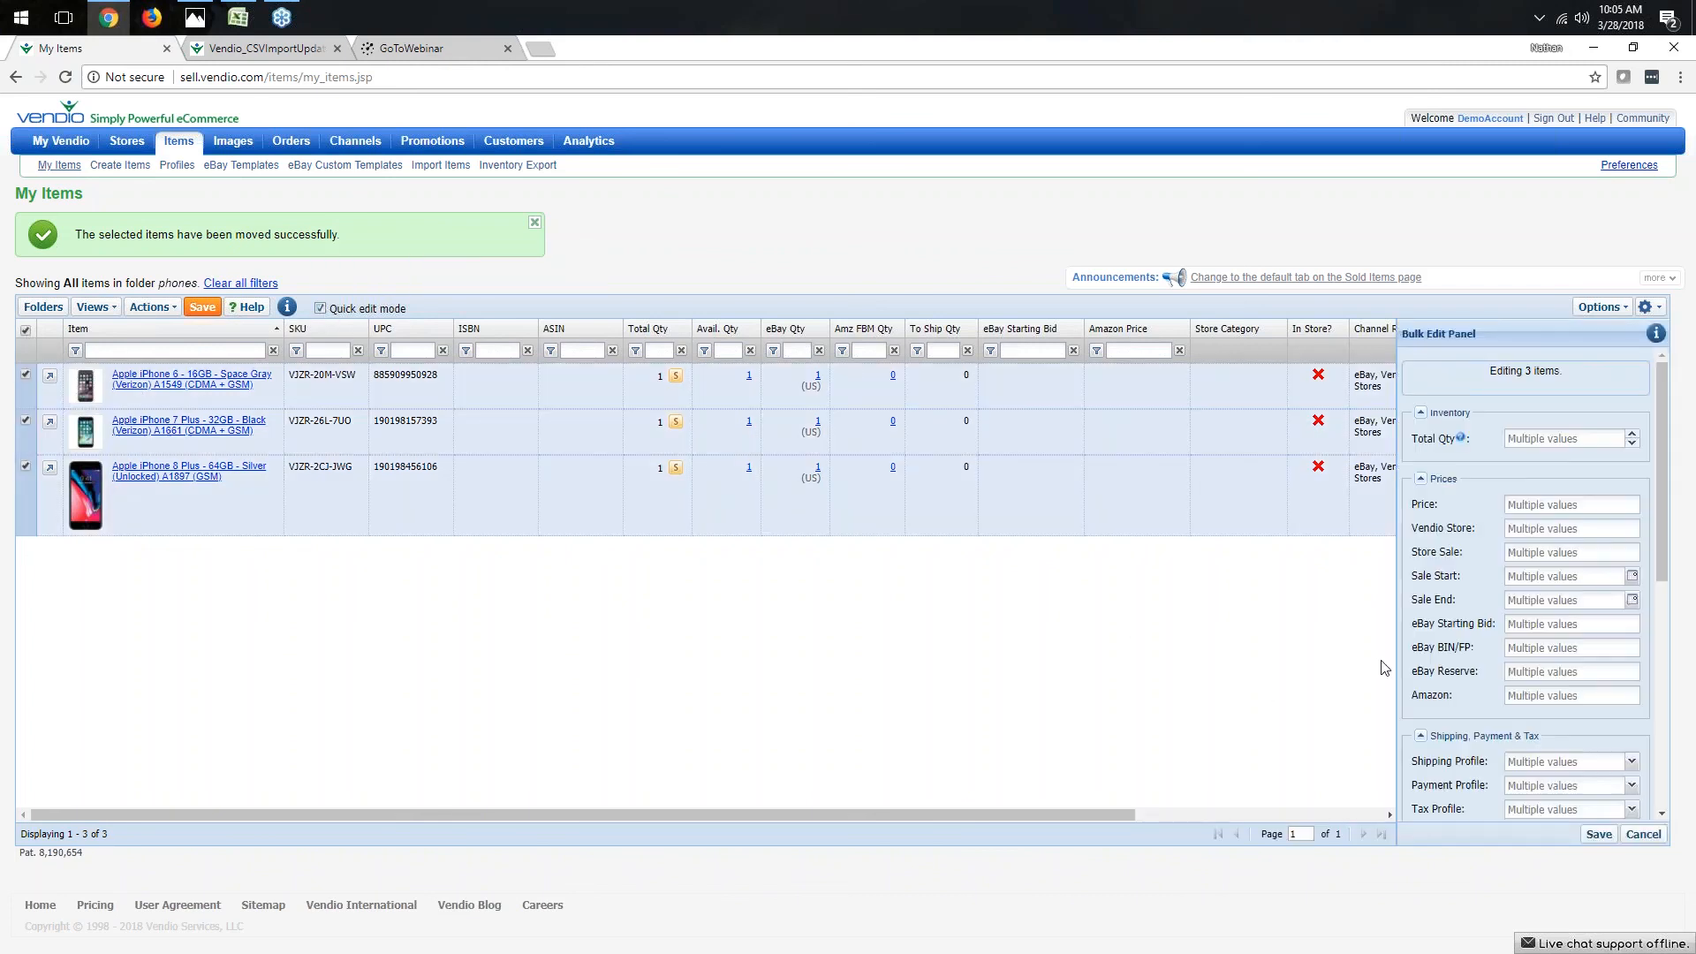
- Scroll through the Bulk Edit Panel to examine its inventory, price, shipping and marketplace fields
scroll(1440, 601, "down", 5)
scroll(1440, 600, "down", 3)
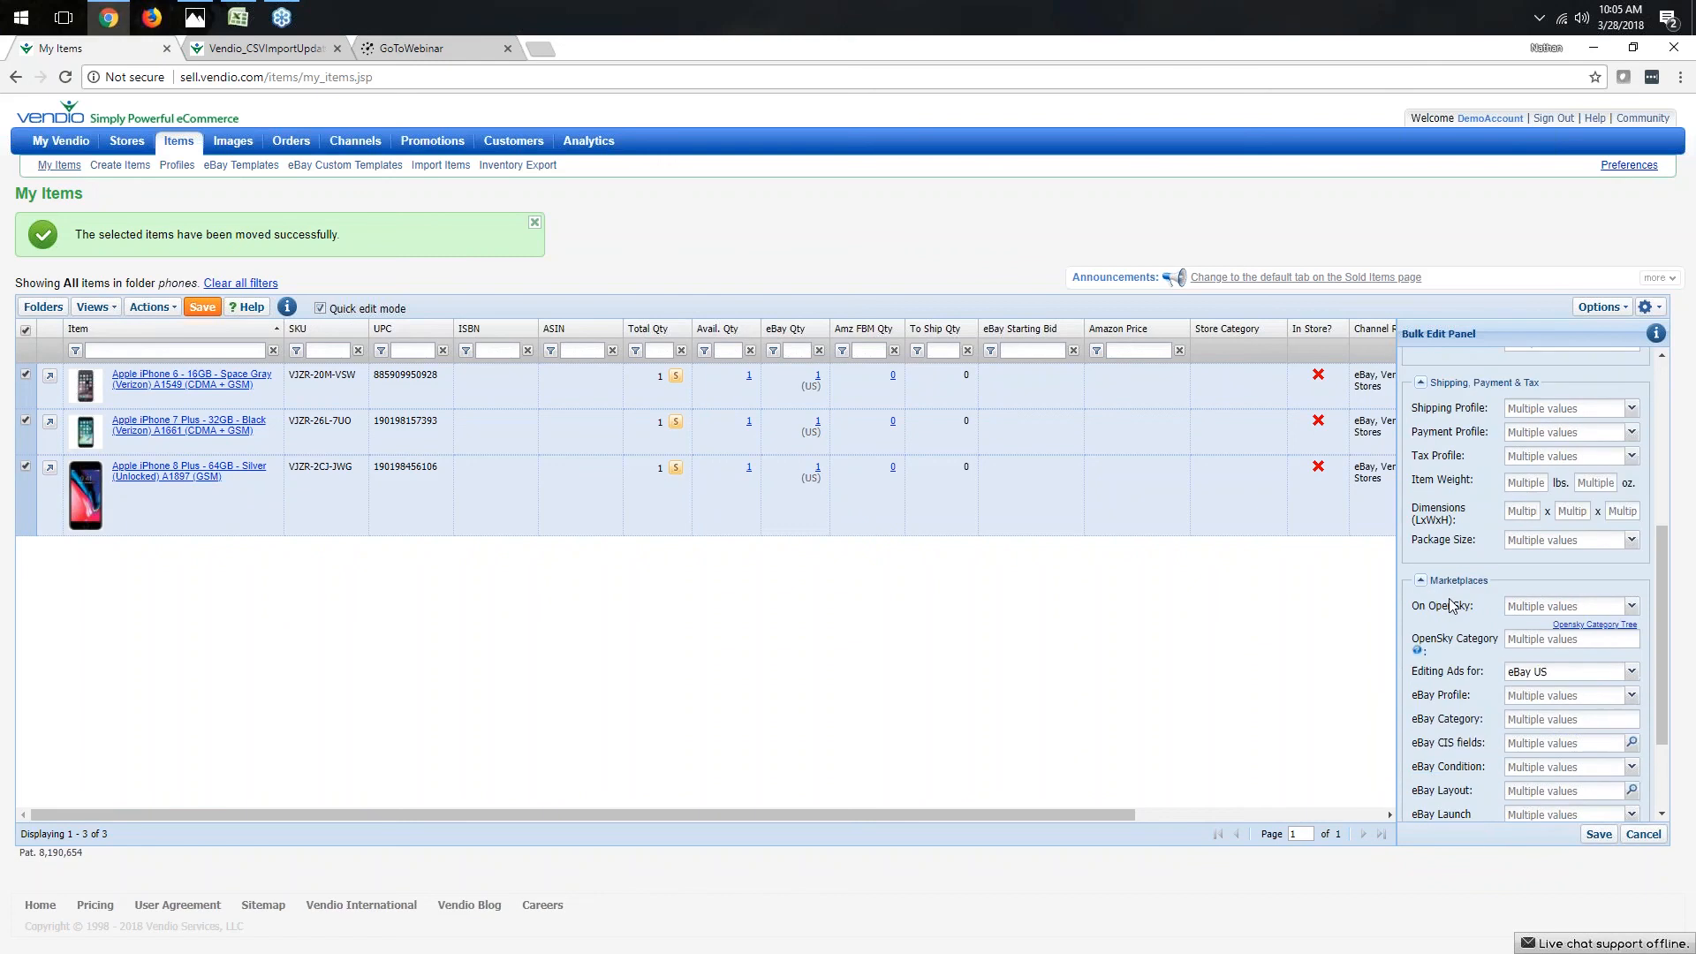
scroll(1450, 604, "down", 2)
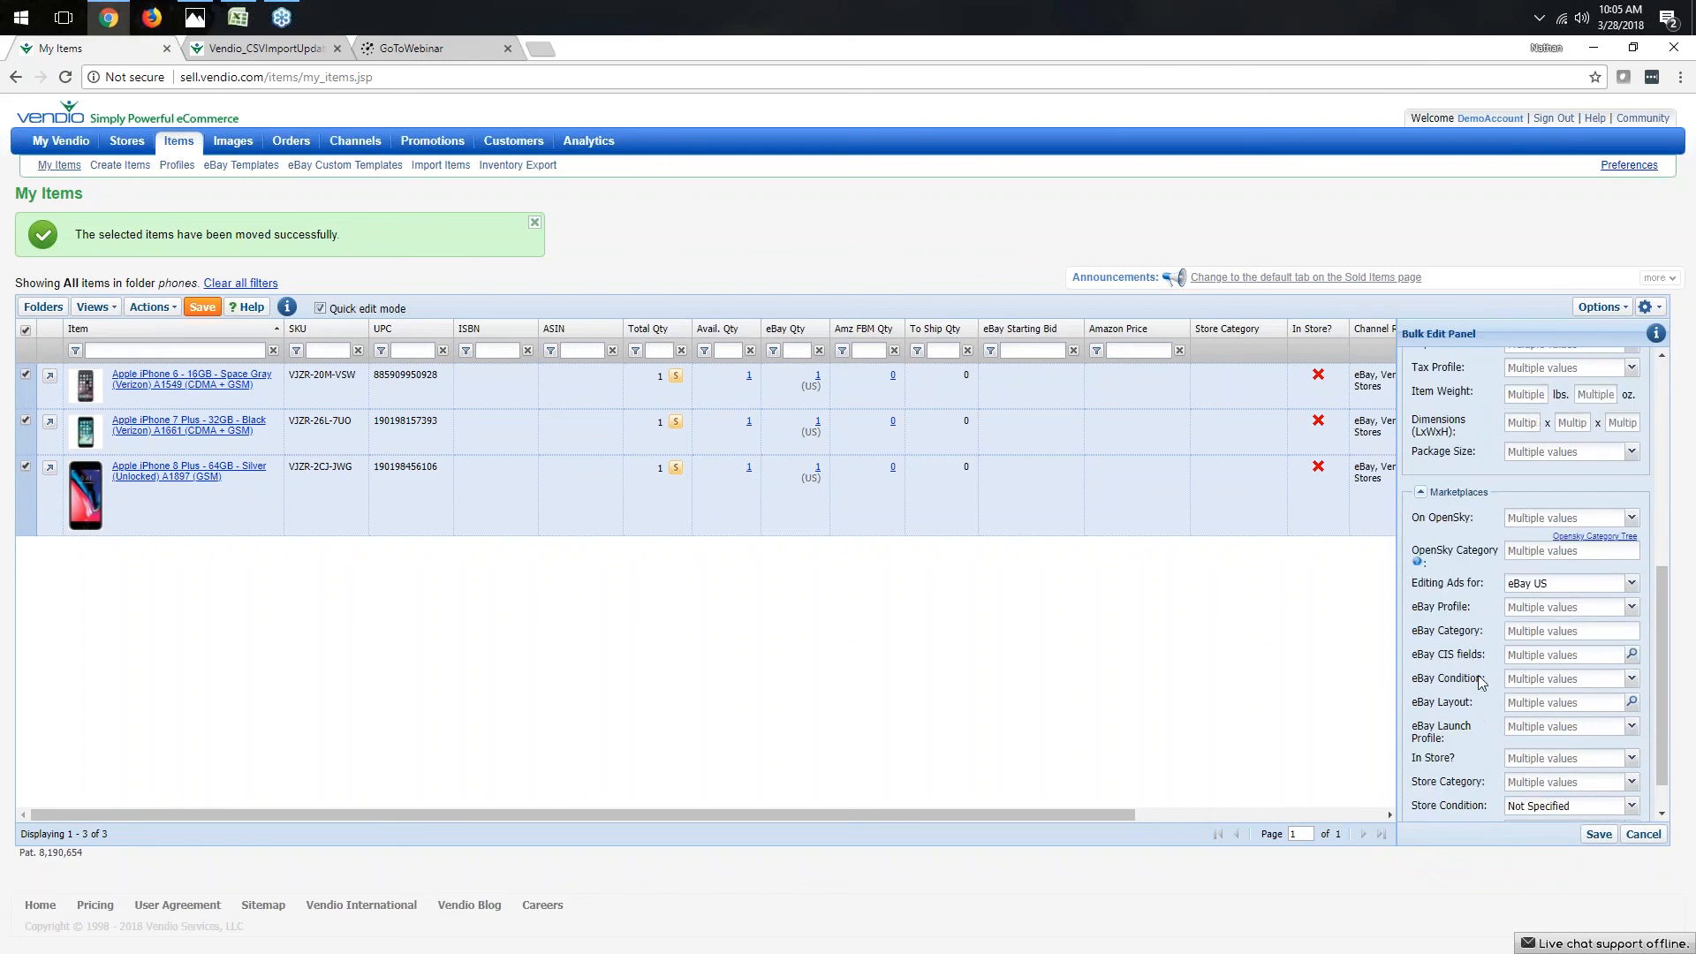
scroll(1479, 677, "down", 1)
scroll(1477, 675, "up", 3)
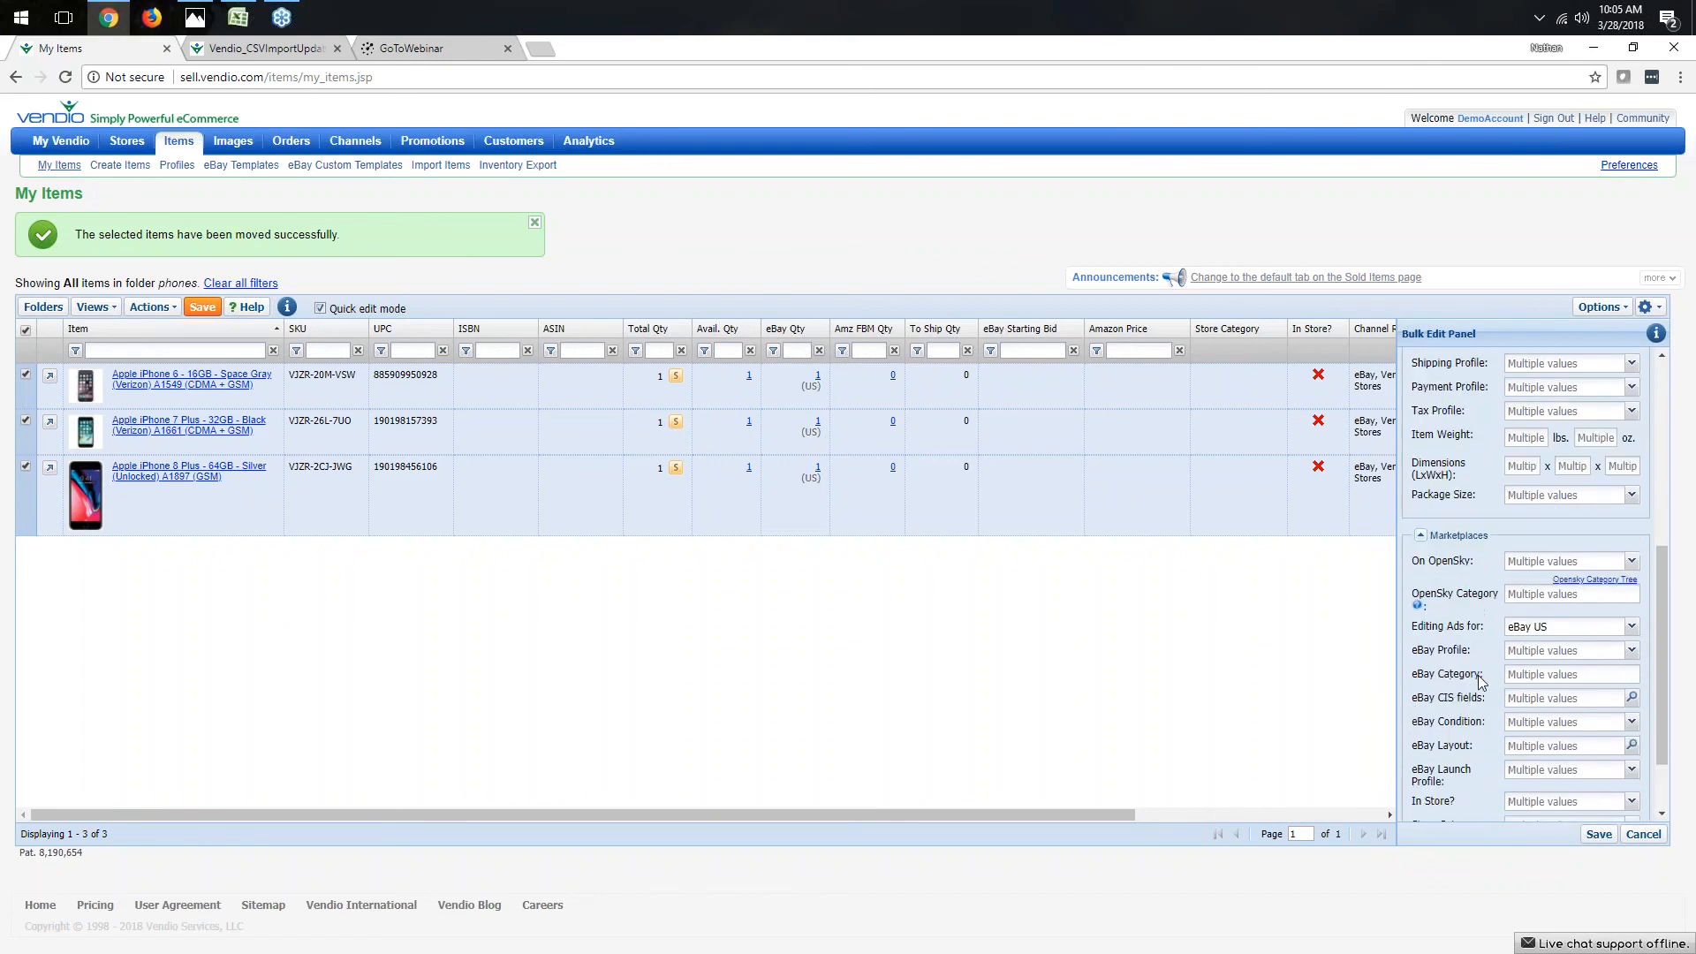
scroll(1479, 677, "up", 3)
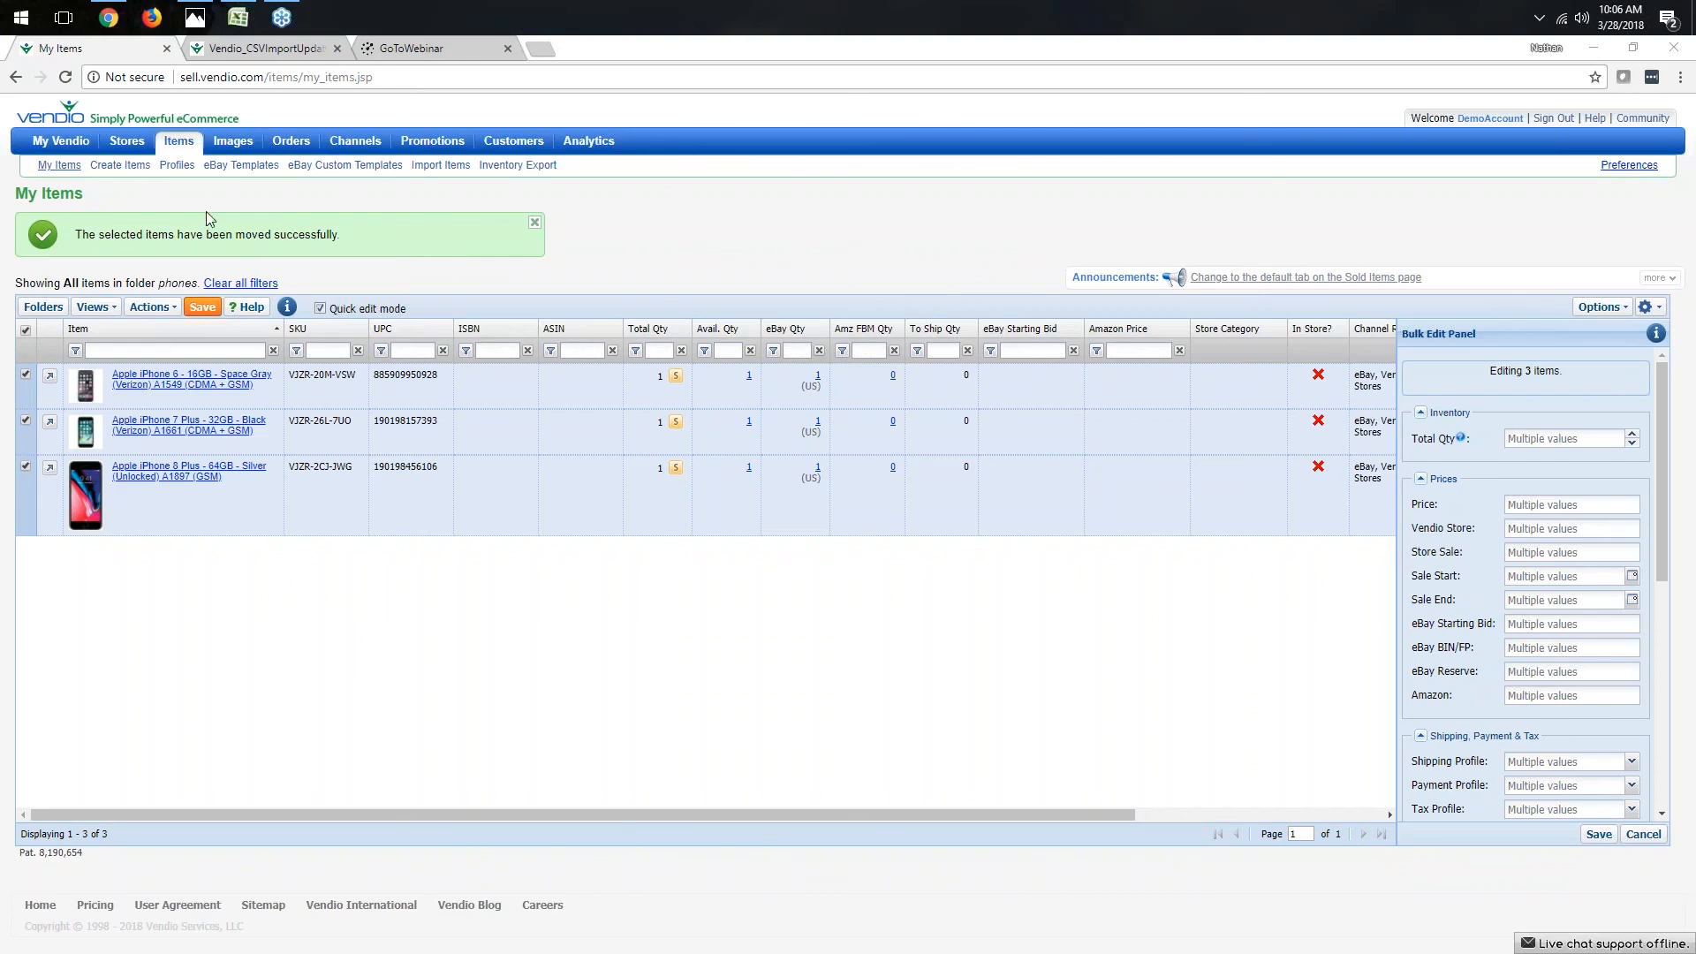
- View the store Applications page and return to the My Items list
mouse_move(128, 151)
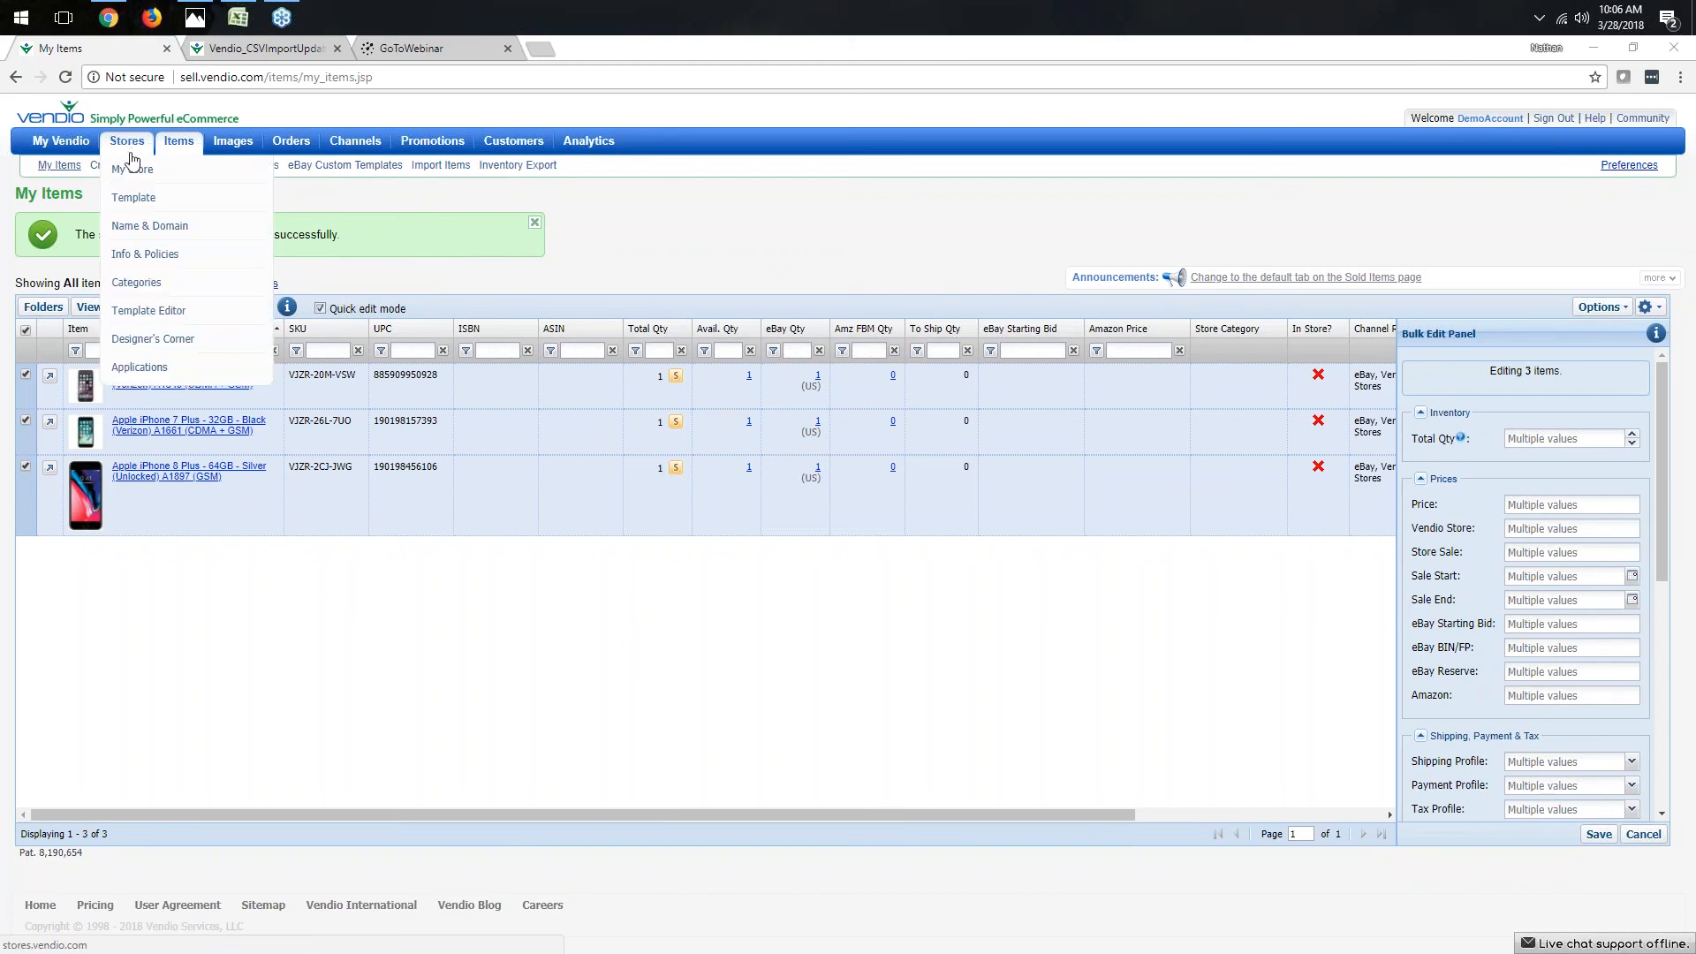
left_click(149, 378)
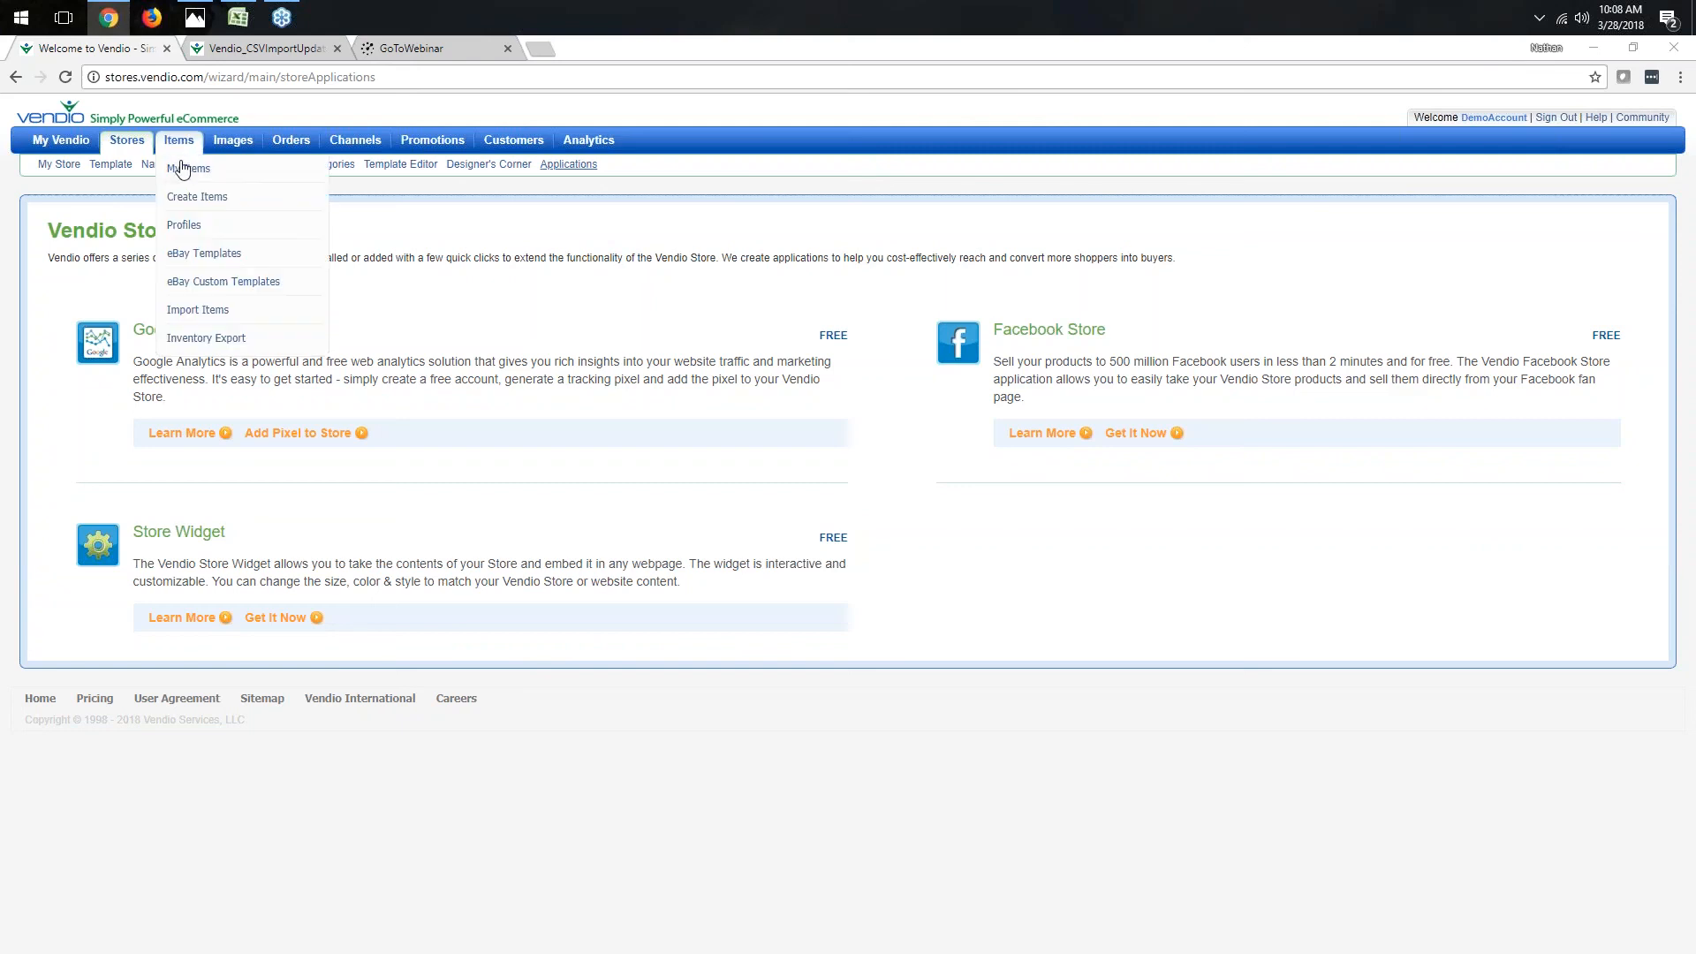
left_click(186, 169)
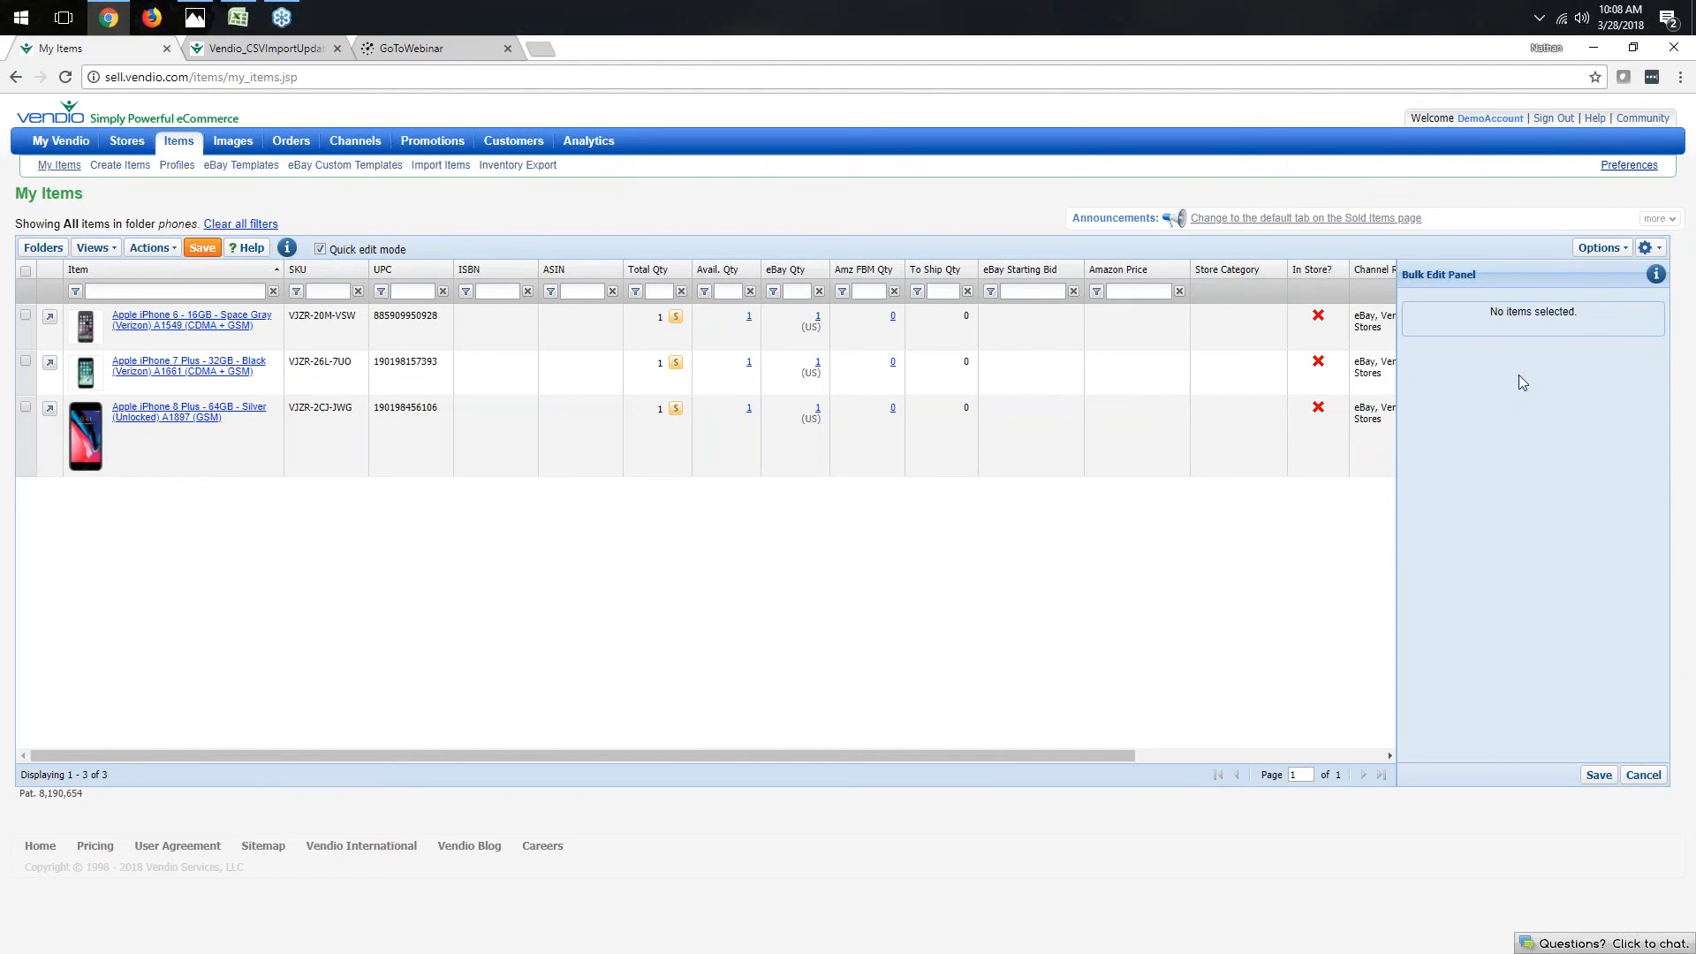
- Show the Inventory Notes and Label columns in the item list and scroll across to view them
left_click(1591, 249)
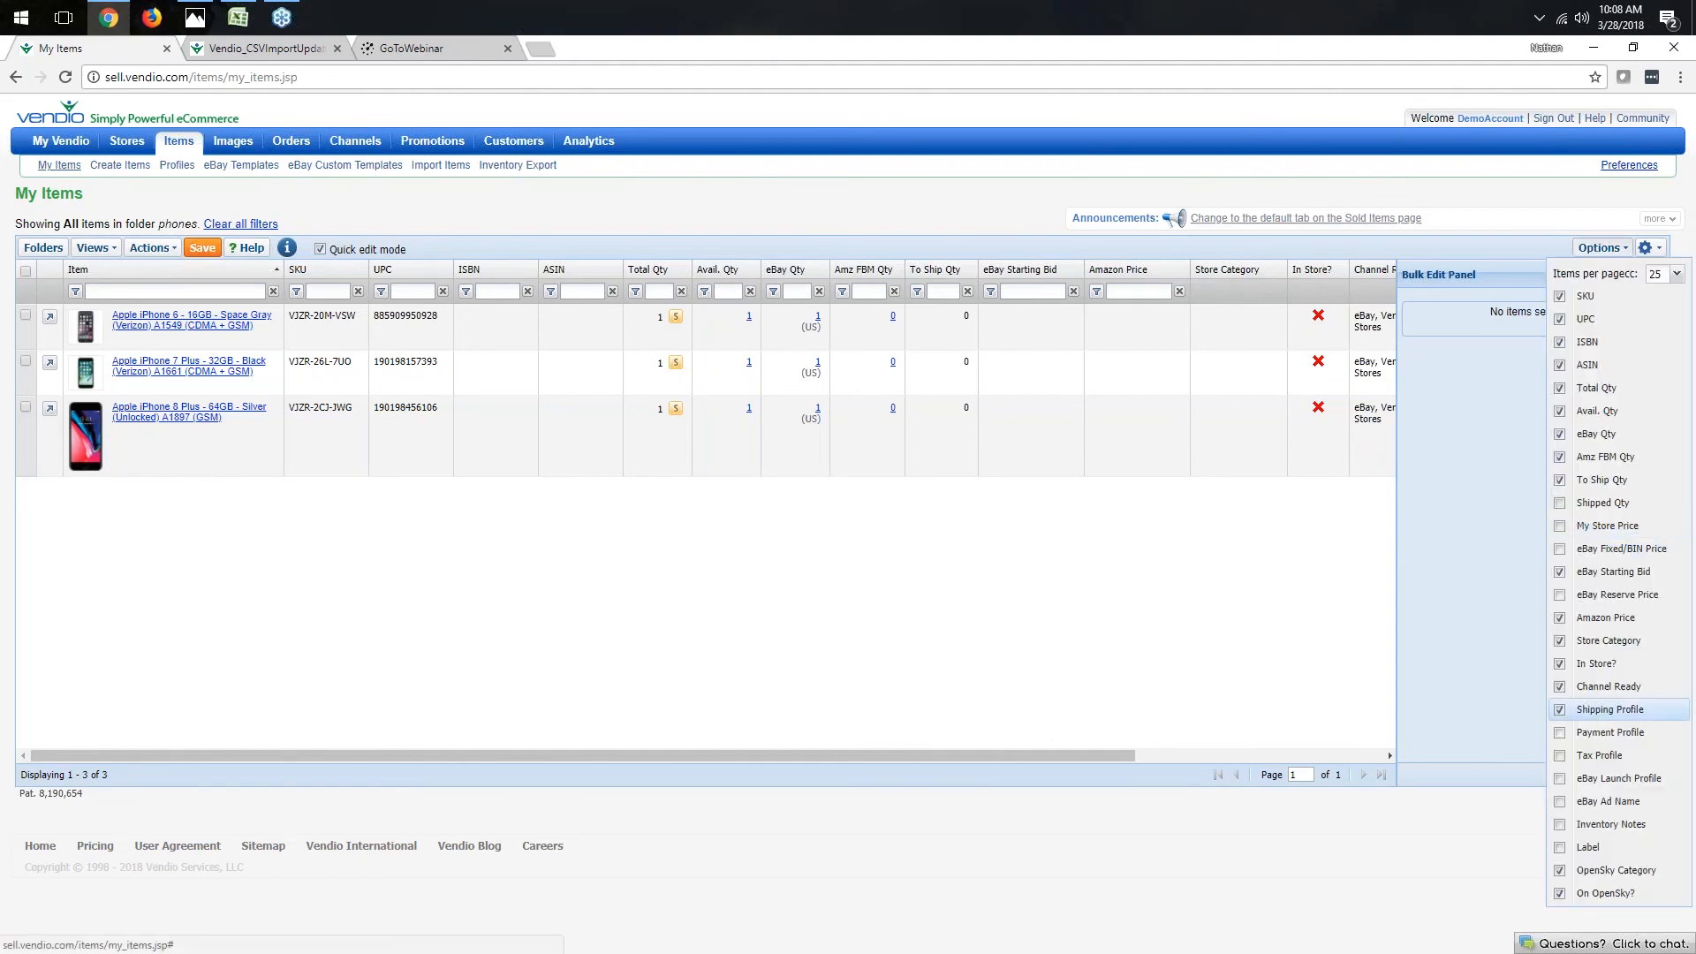
left_click(1560, 825)
left_click(1560, 848)
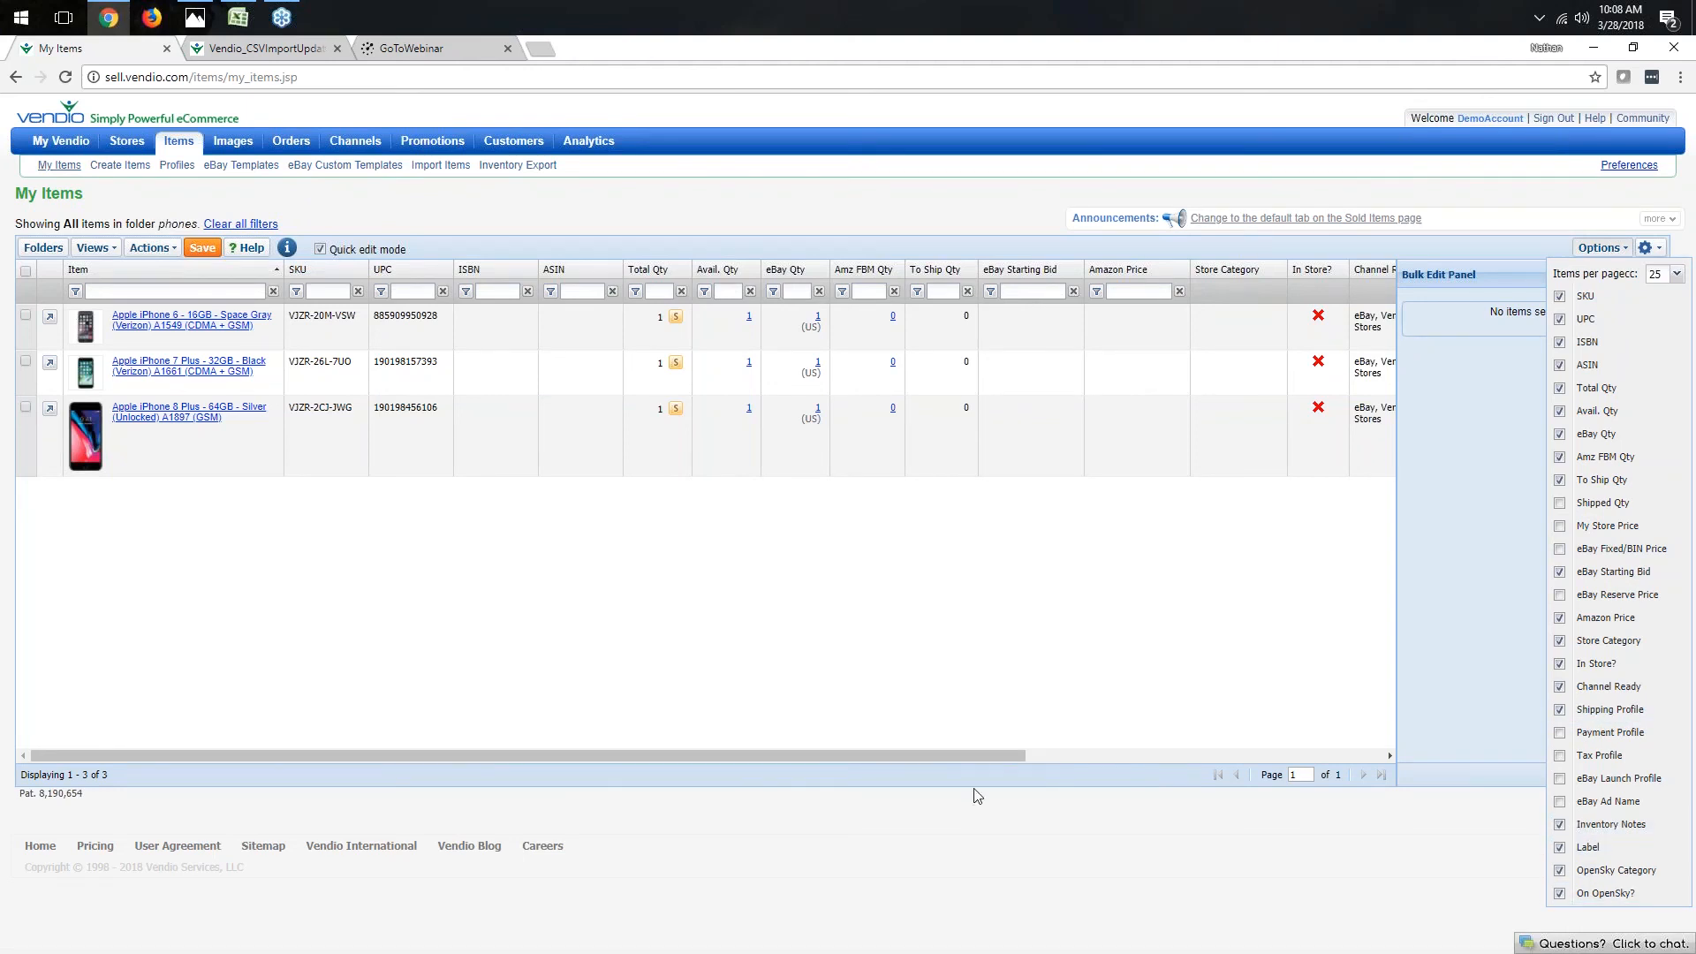
left_click_drag(1009, 755, 1364, 754)
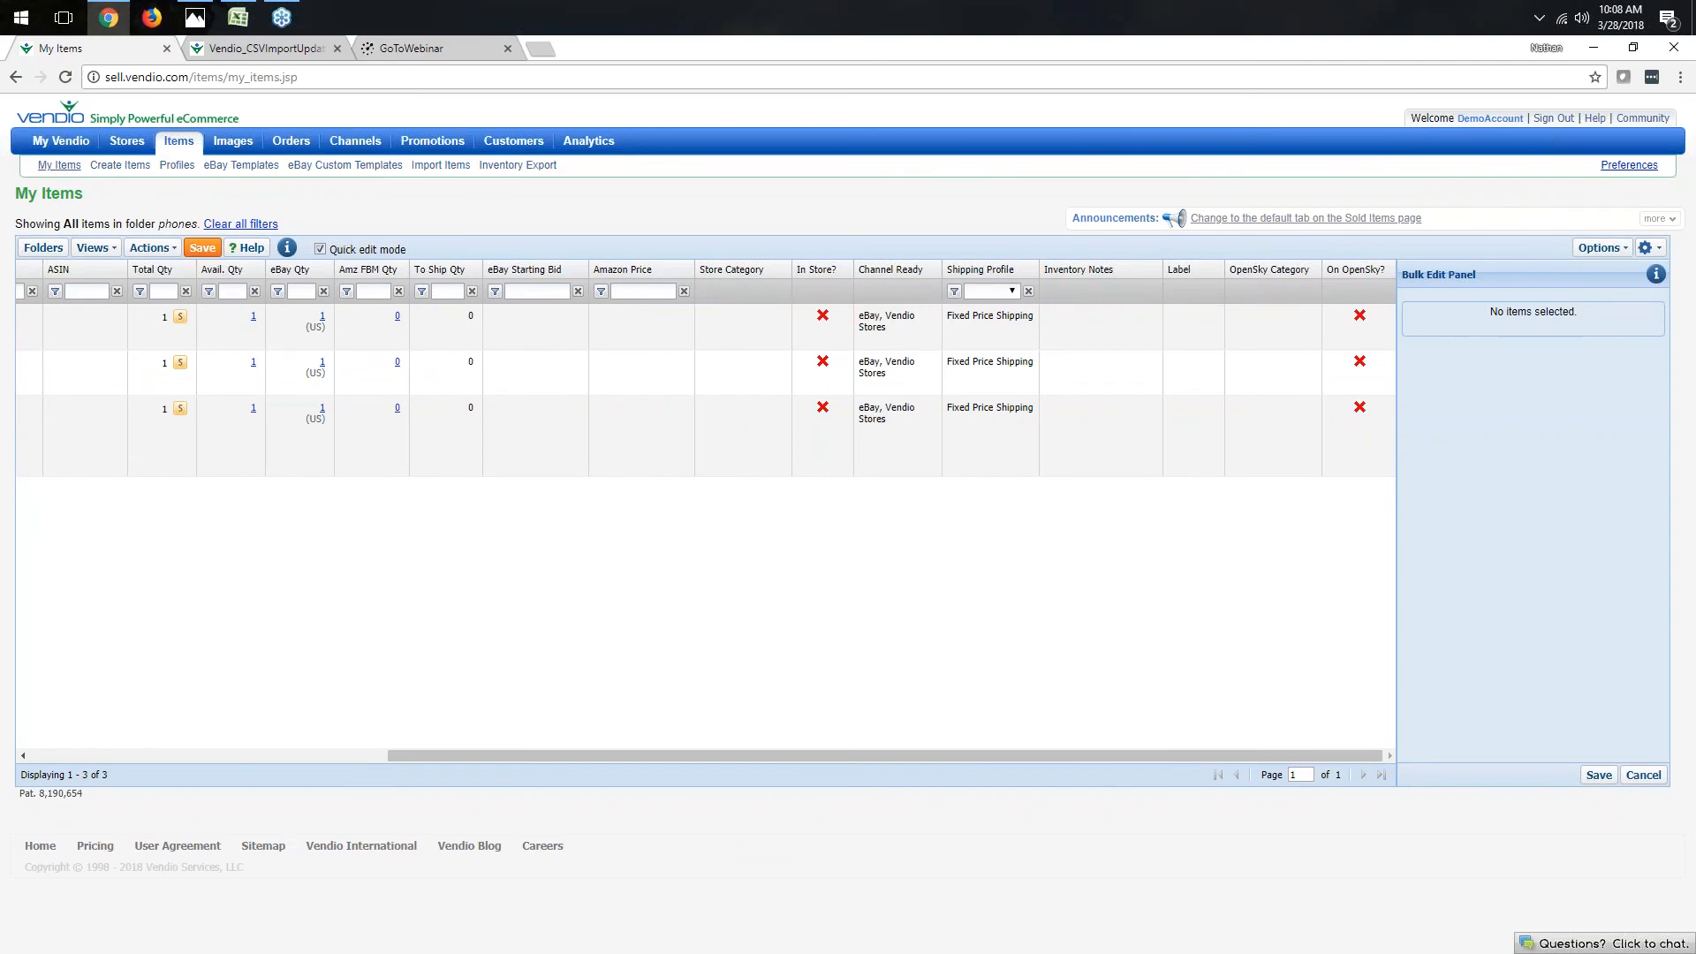
left_click(1158, 271)
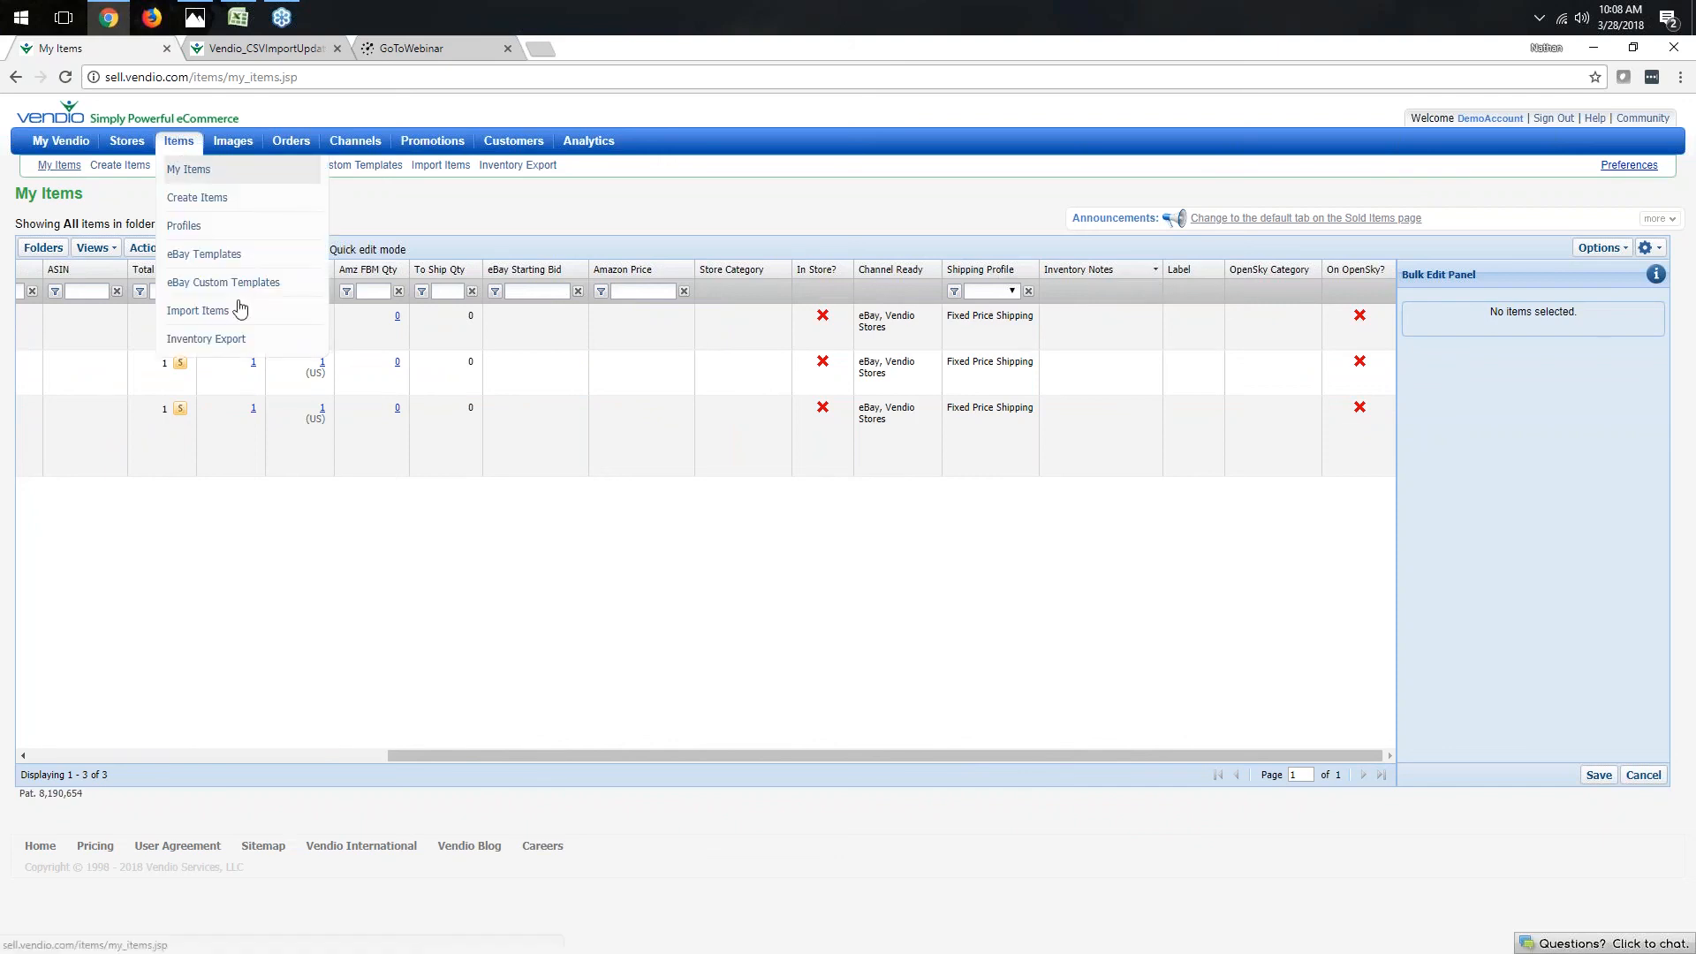
left_click_drag(1021, 754, 412, 758)
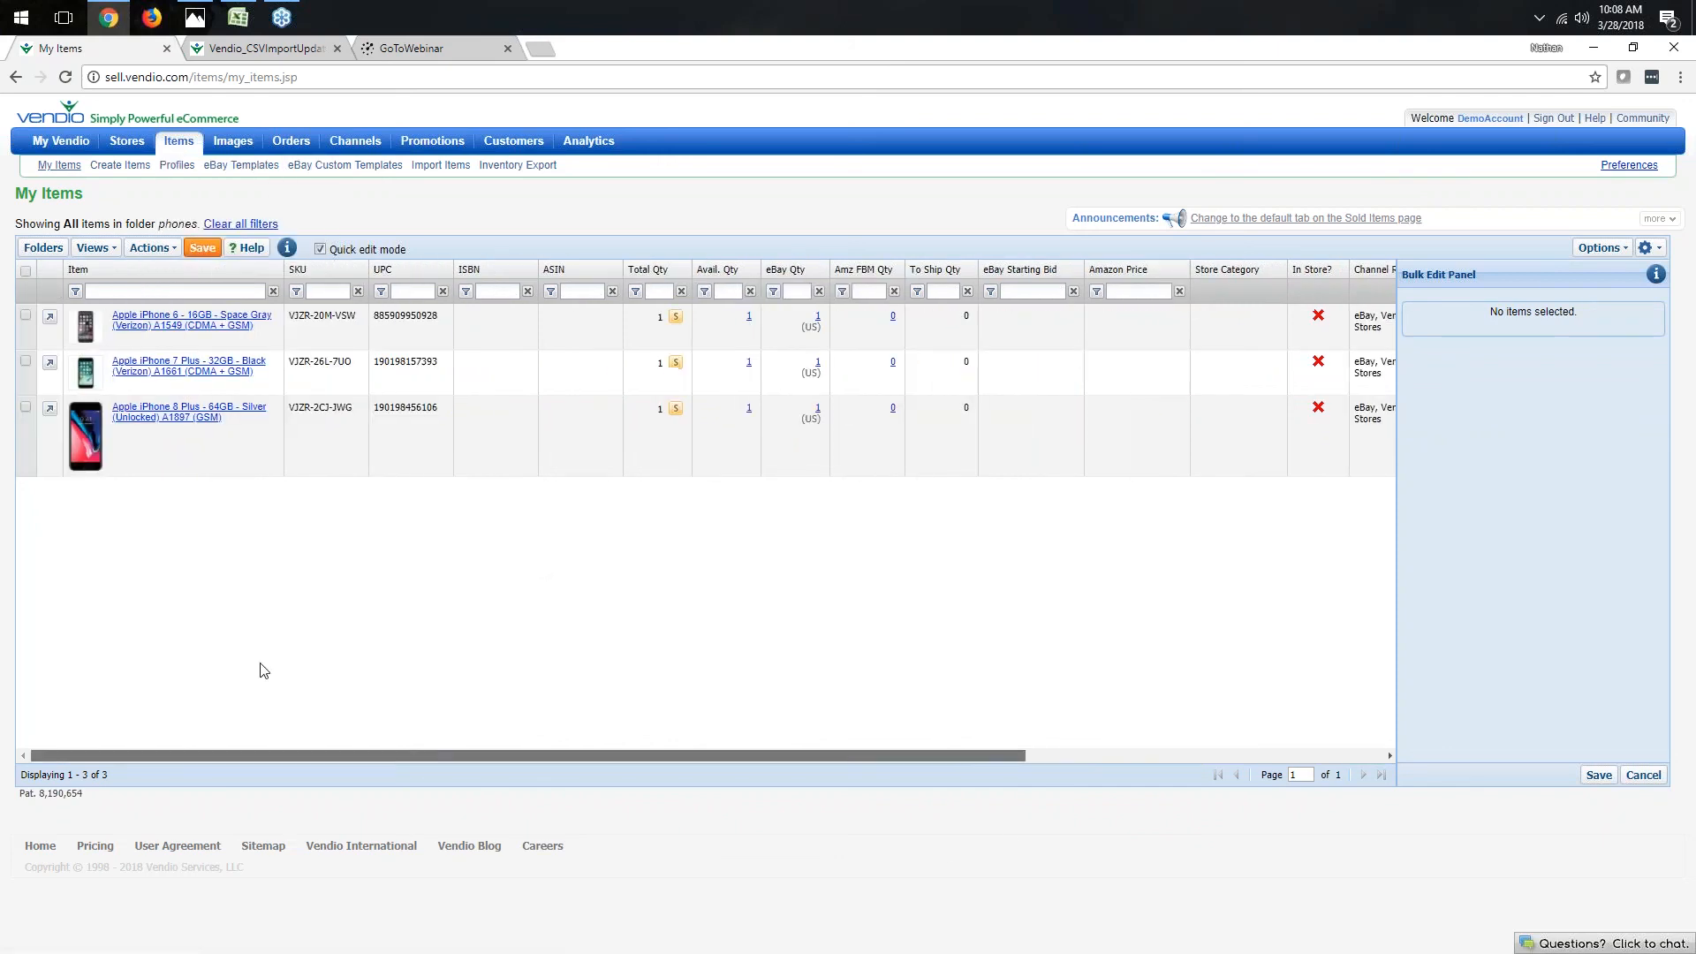
- Open the Apple iPhone 6 item's inventory section and expand its Advanced options
left_click(209, 326)
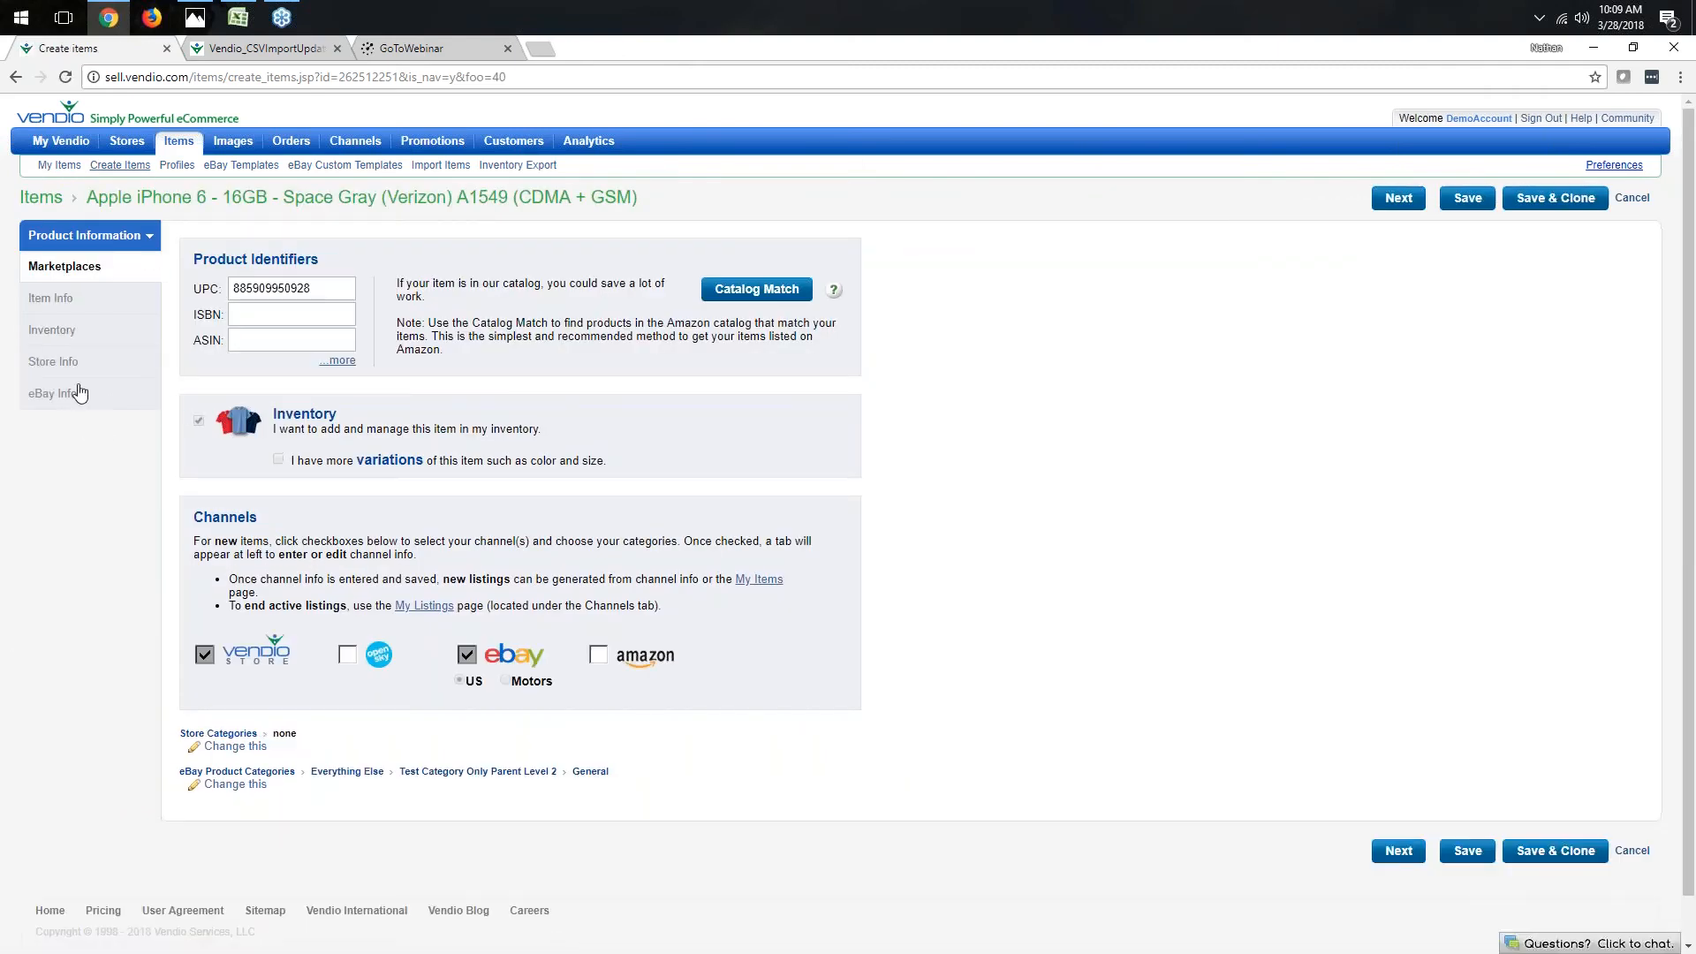
left_click(67, 338)
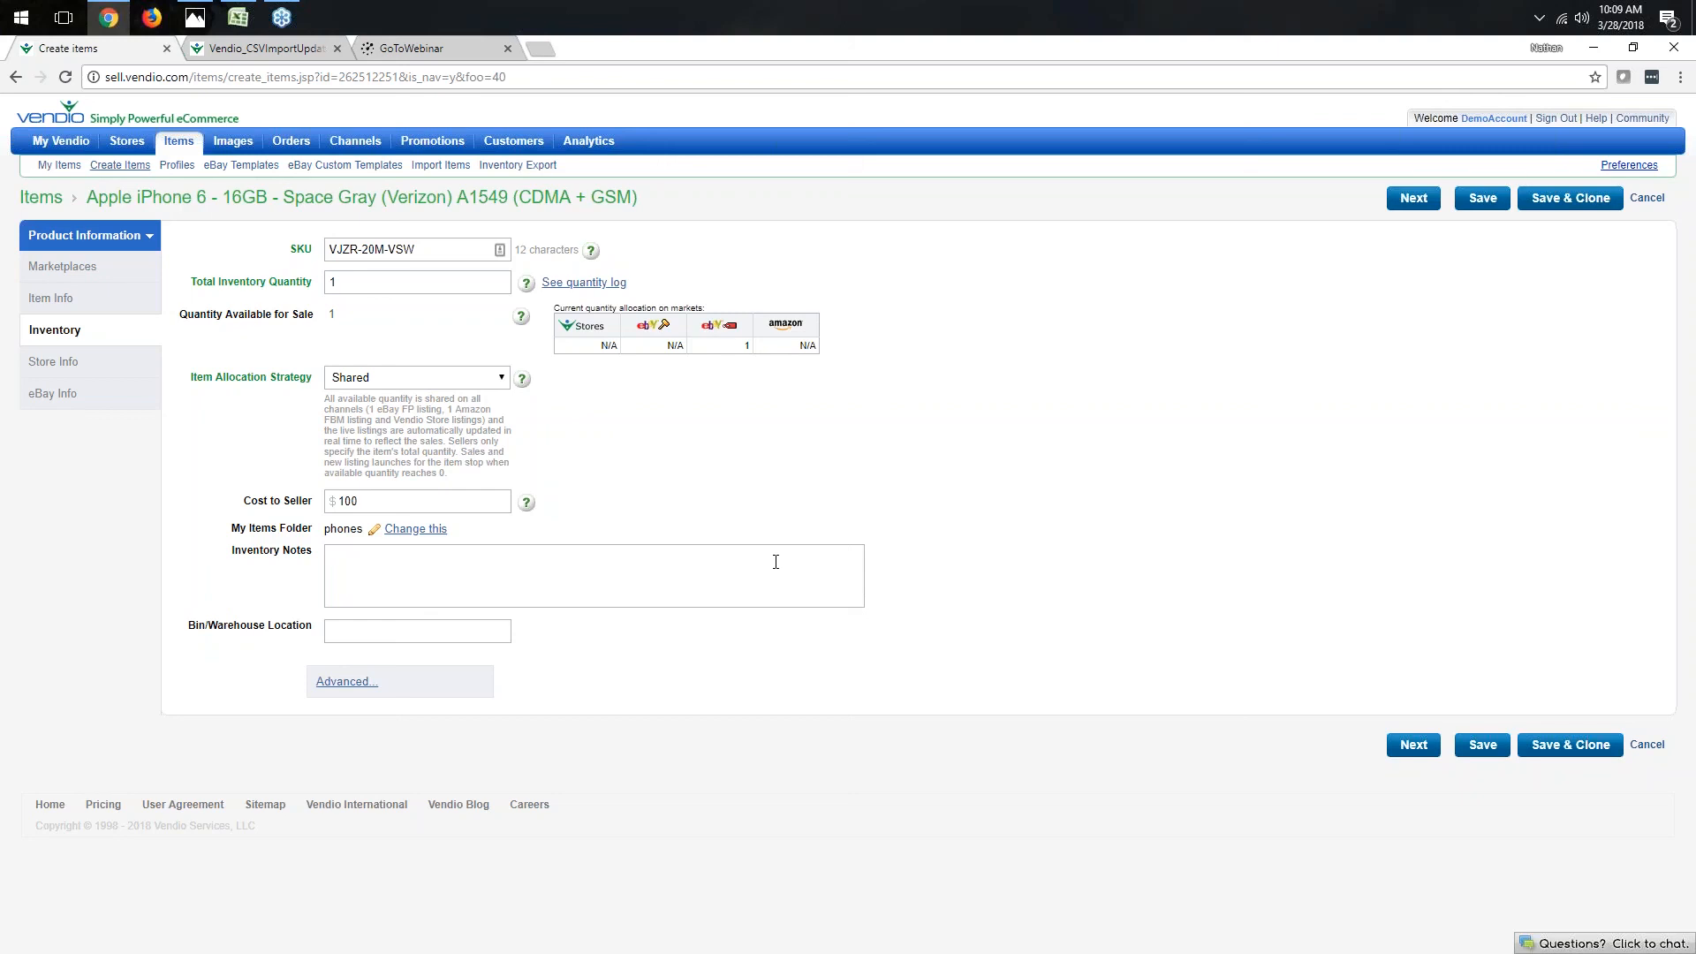
left_click(1518, 649)
left_click(347, 681)
- Scroll through the advanced inventory fields such as Labels, Website and Manufacturer
scroll(295, 616, "down", 2)
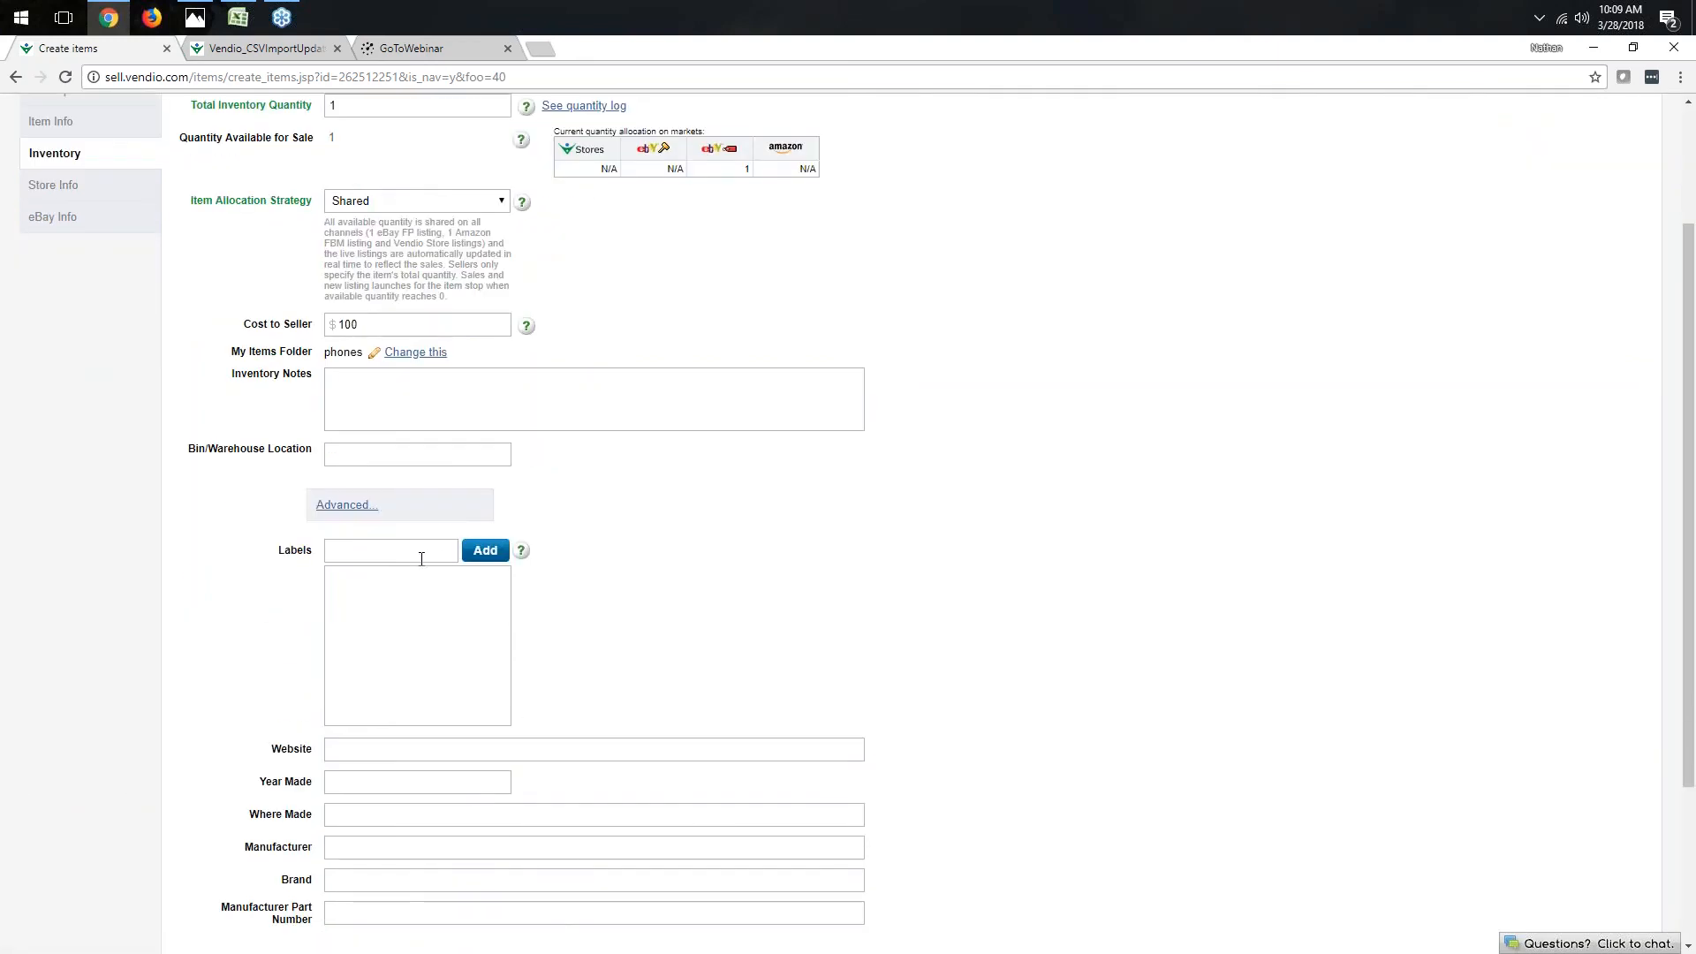
scroll(273, 579, "down", 3)
left_click(346, 320)
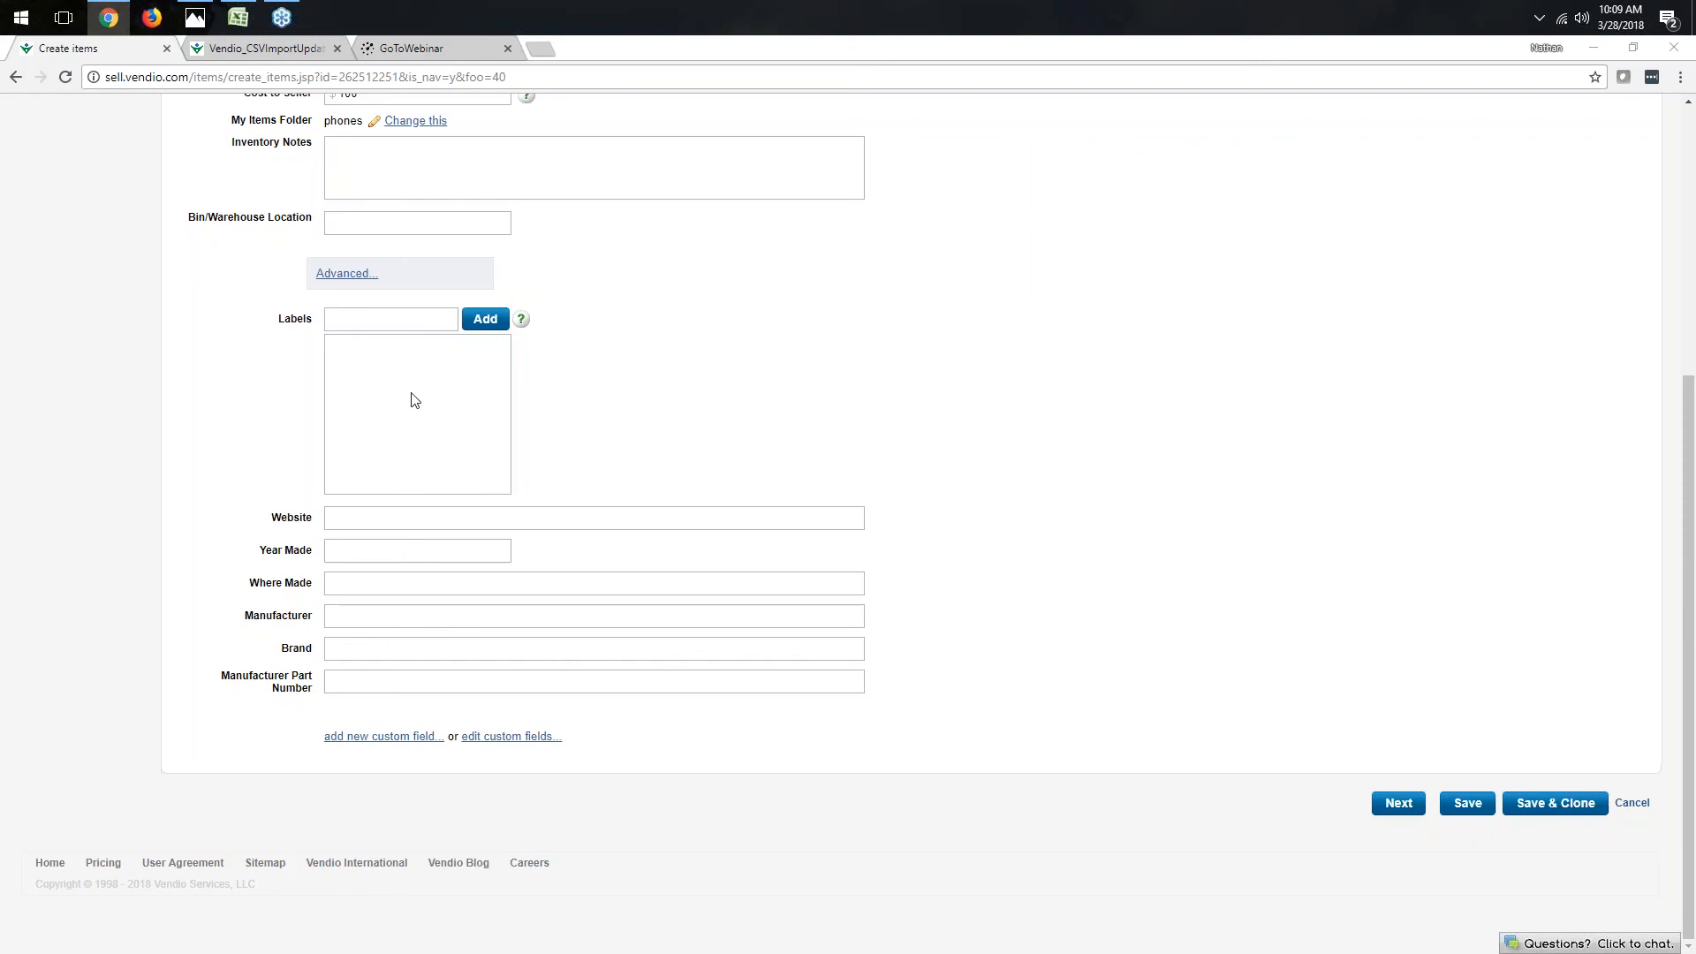
left_click(341, 273)
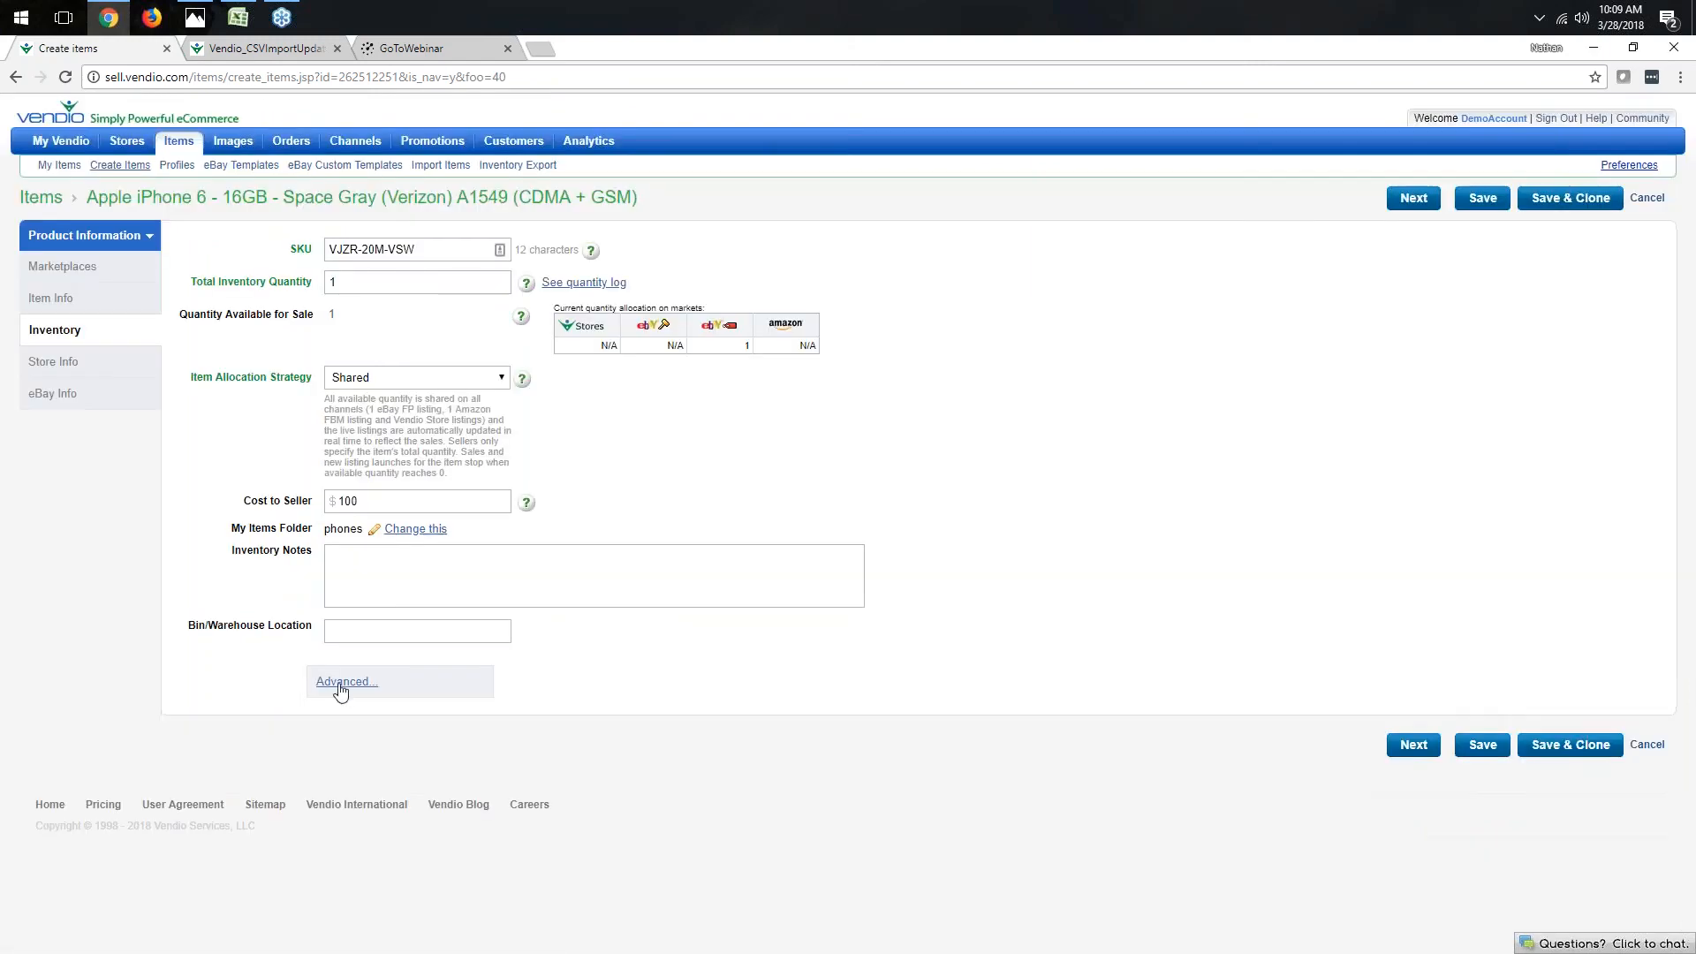
scroll(336, 358, "down", 4)
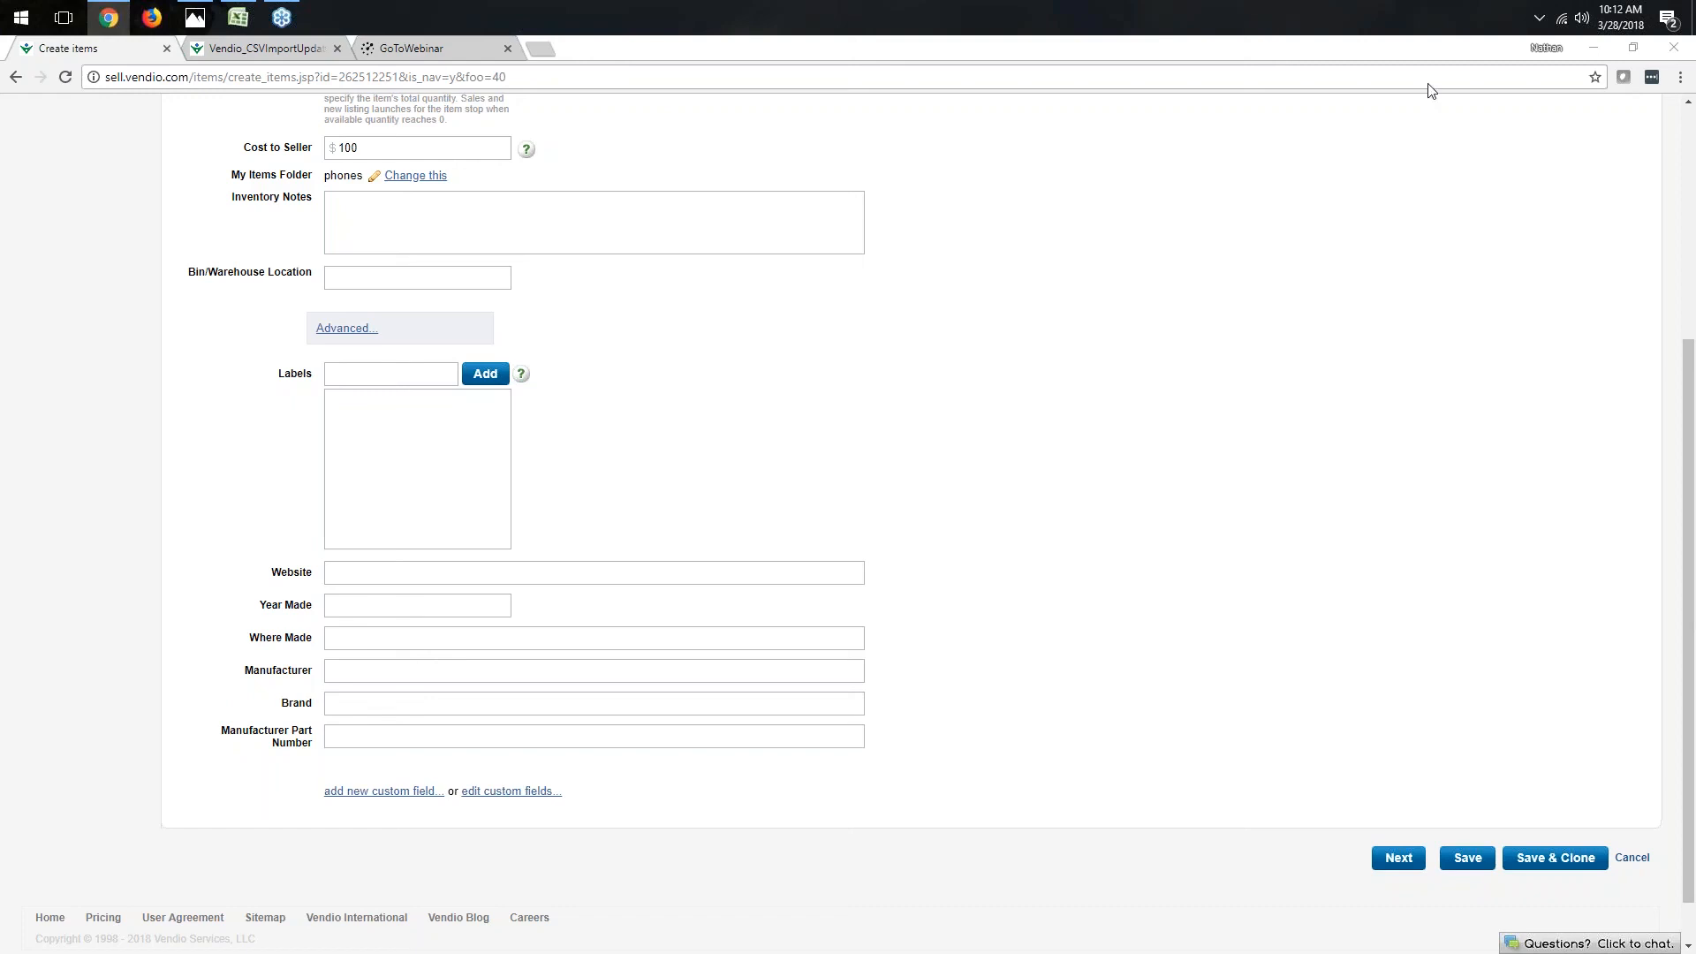
scroll(1378, 265, "up", 4)
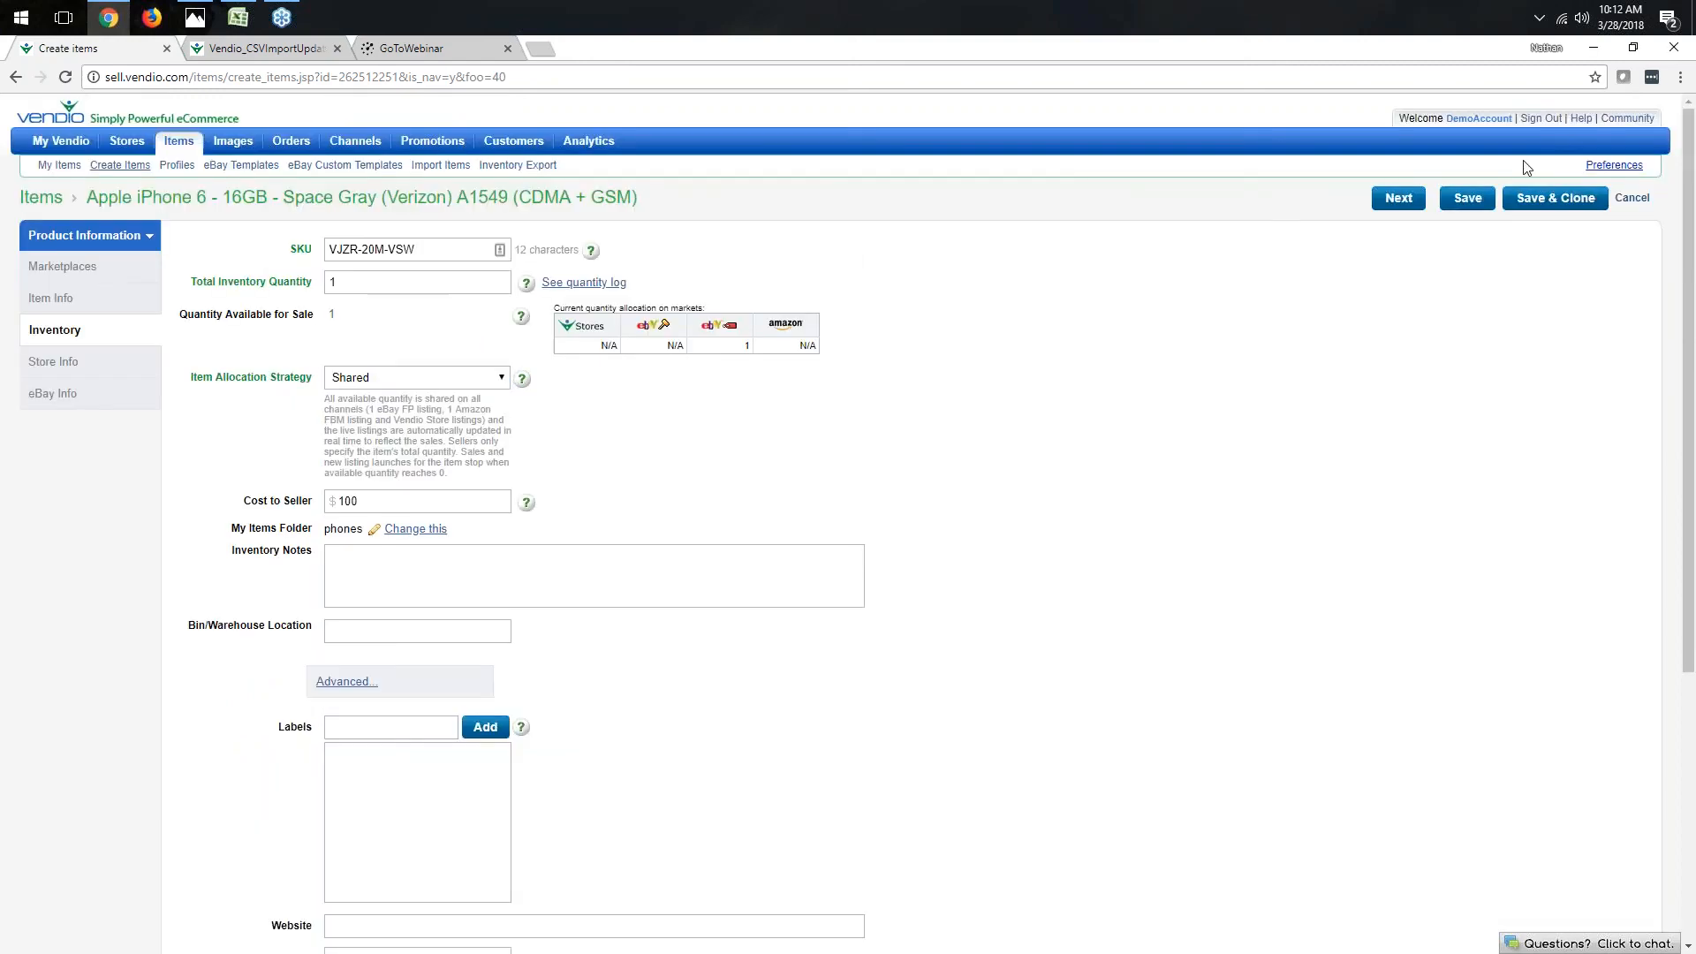
- Open the Vendio help portal and go to its Request Support form
left_click(1580, 118)
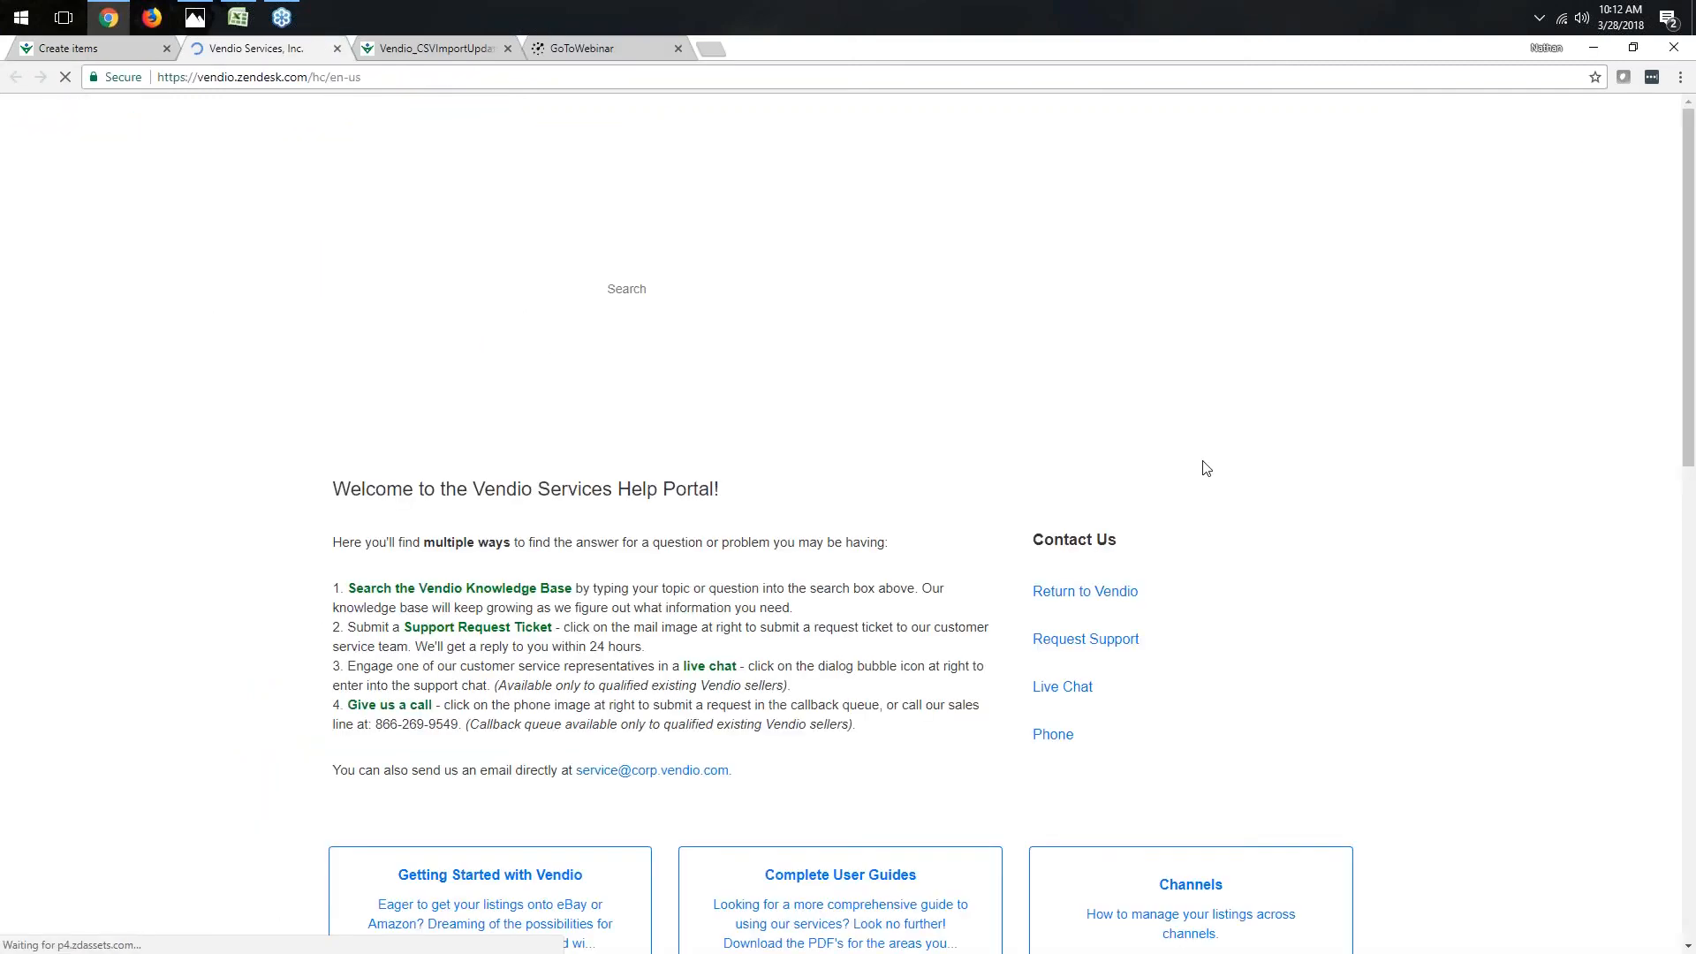
left_click(1135, 639)
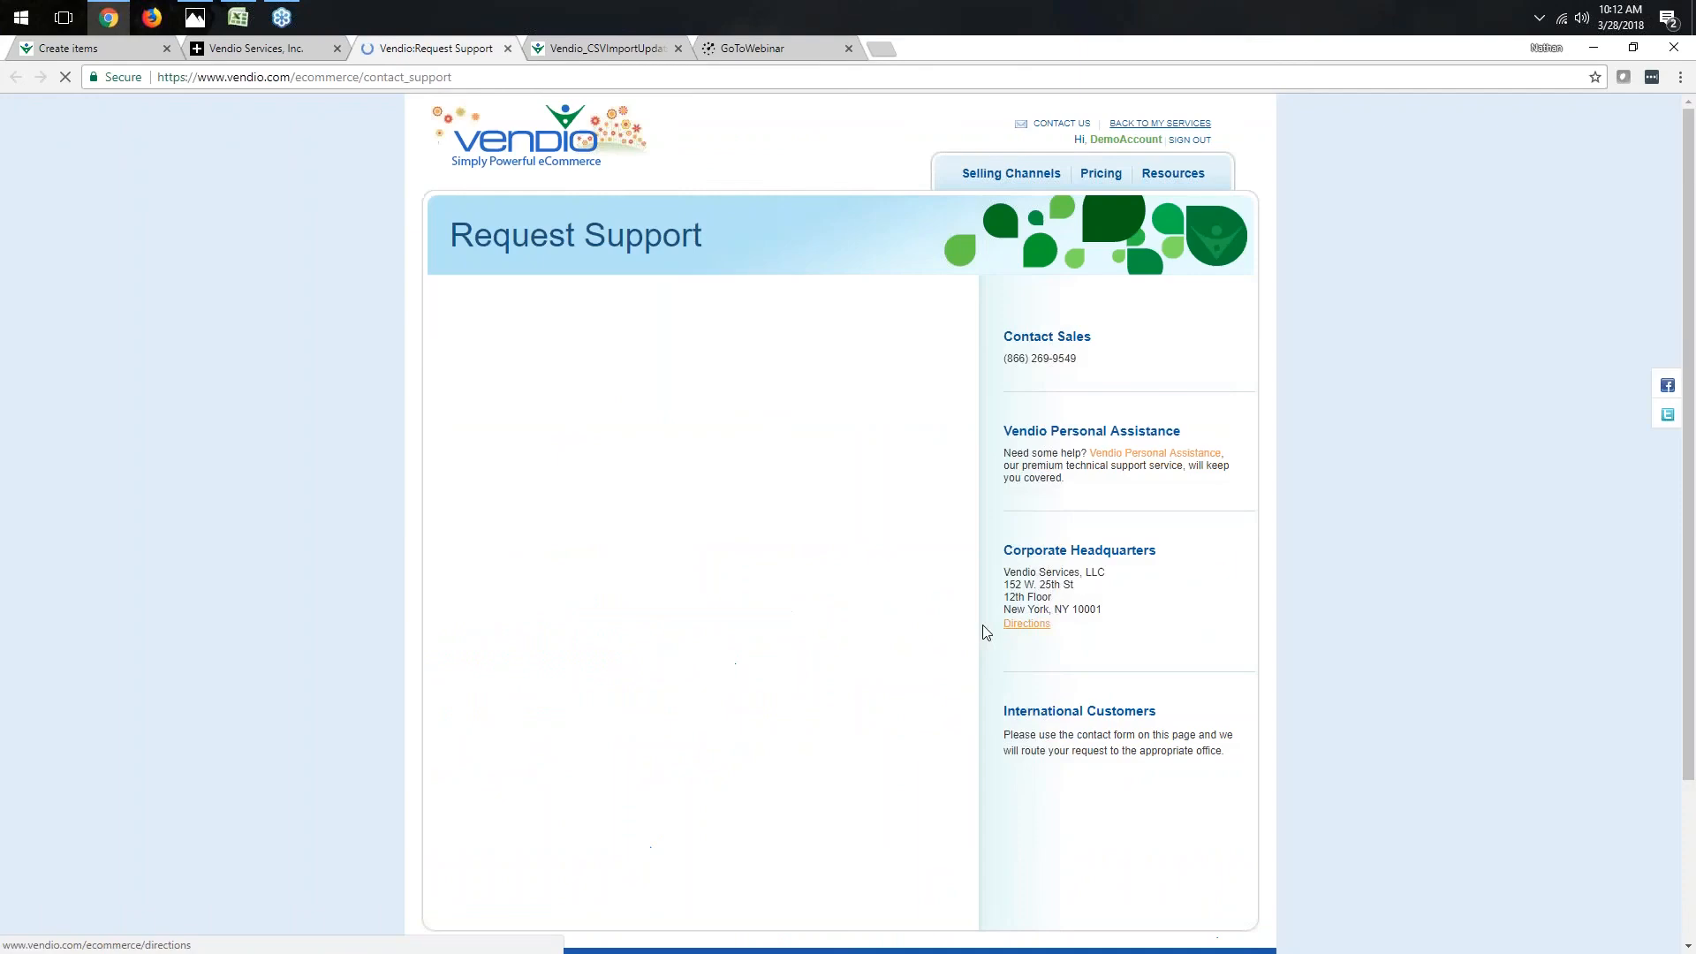
left_click(260, 49)
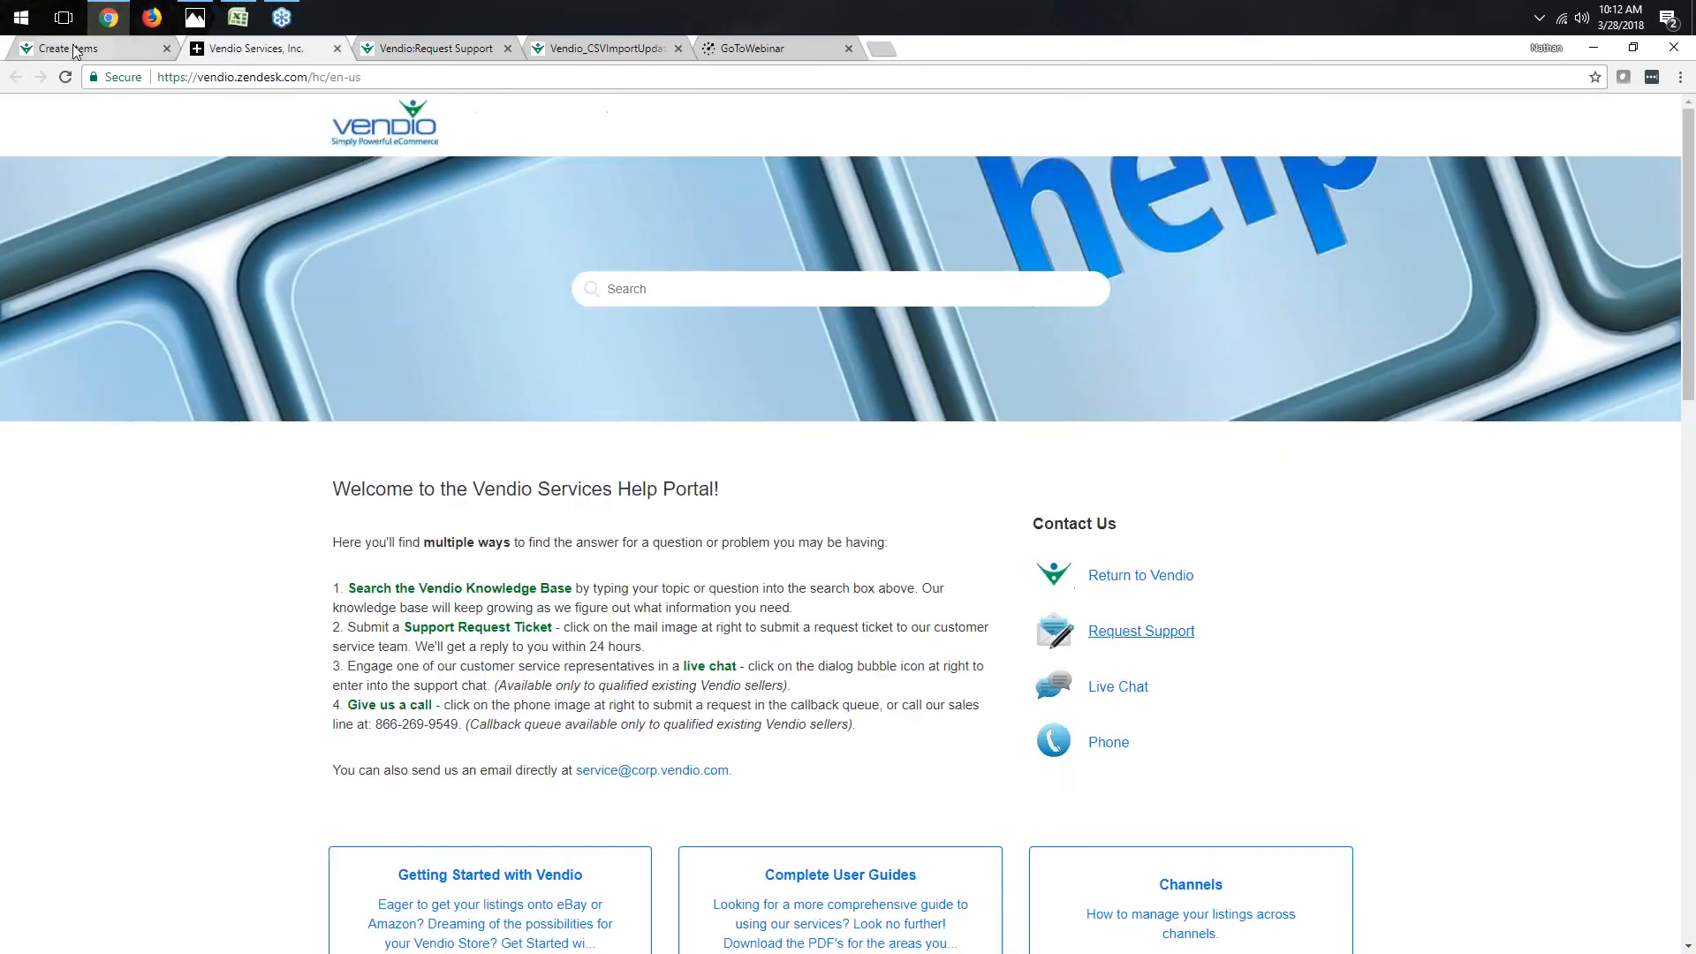
left_click(75, 50)
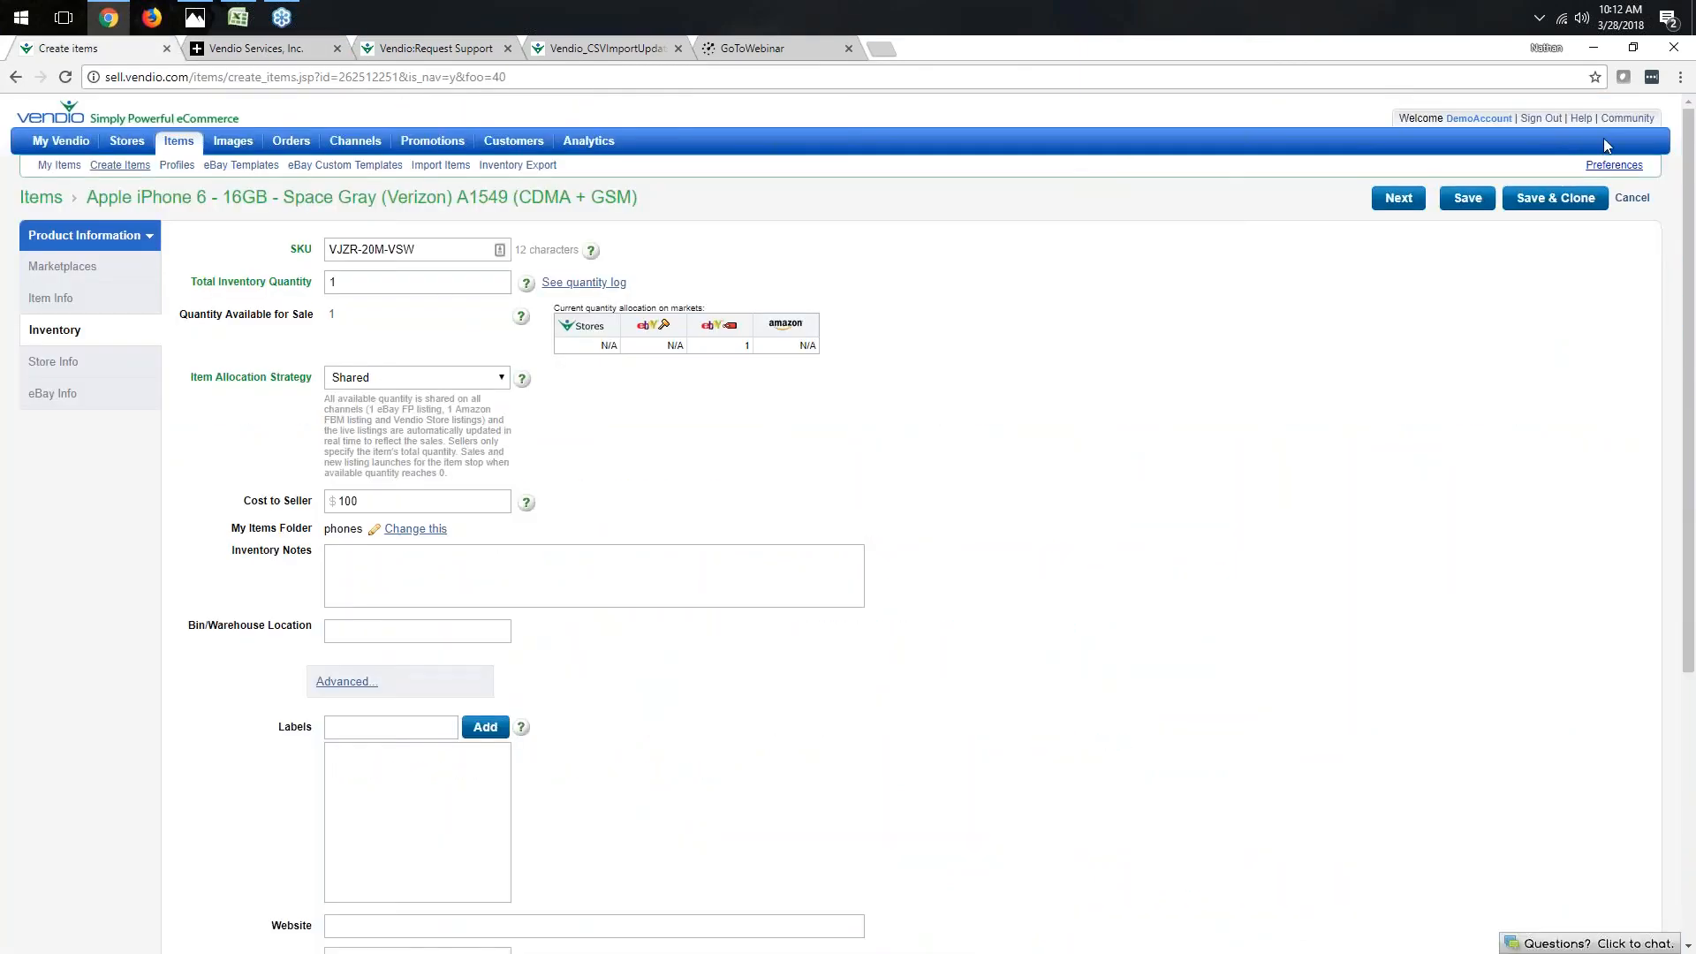
left_click(262, 50)
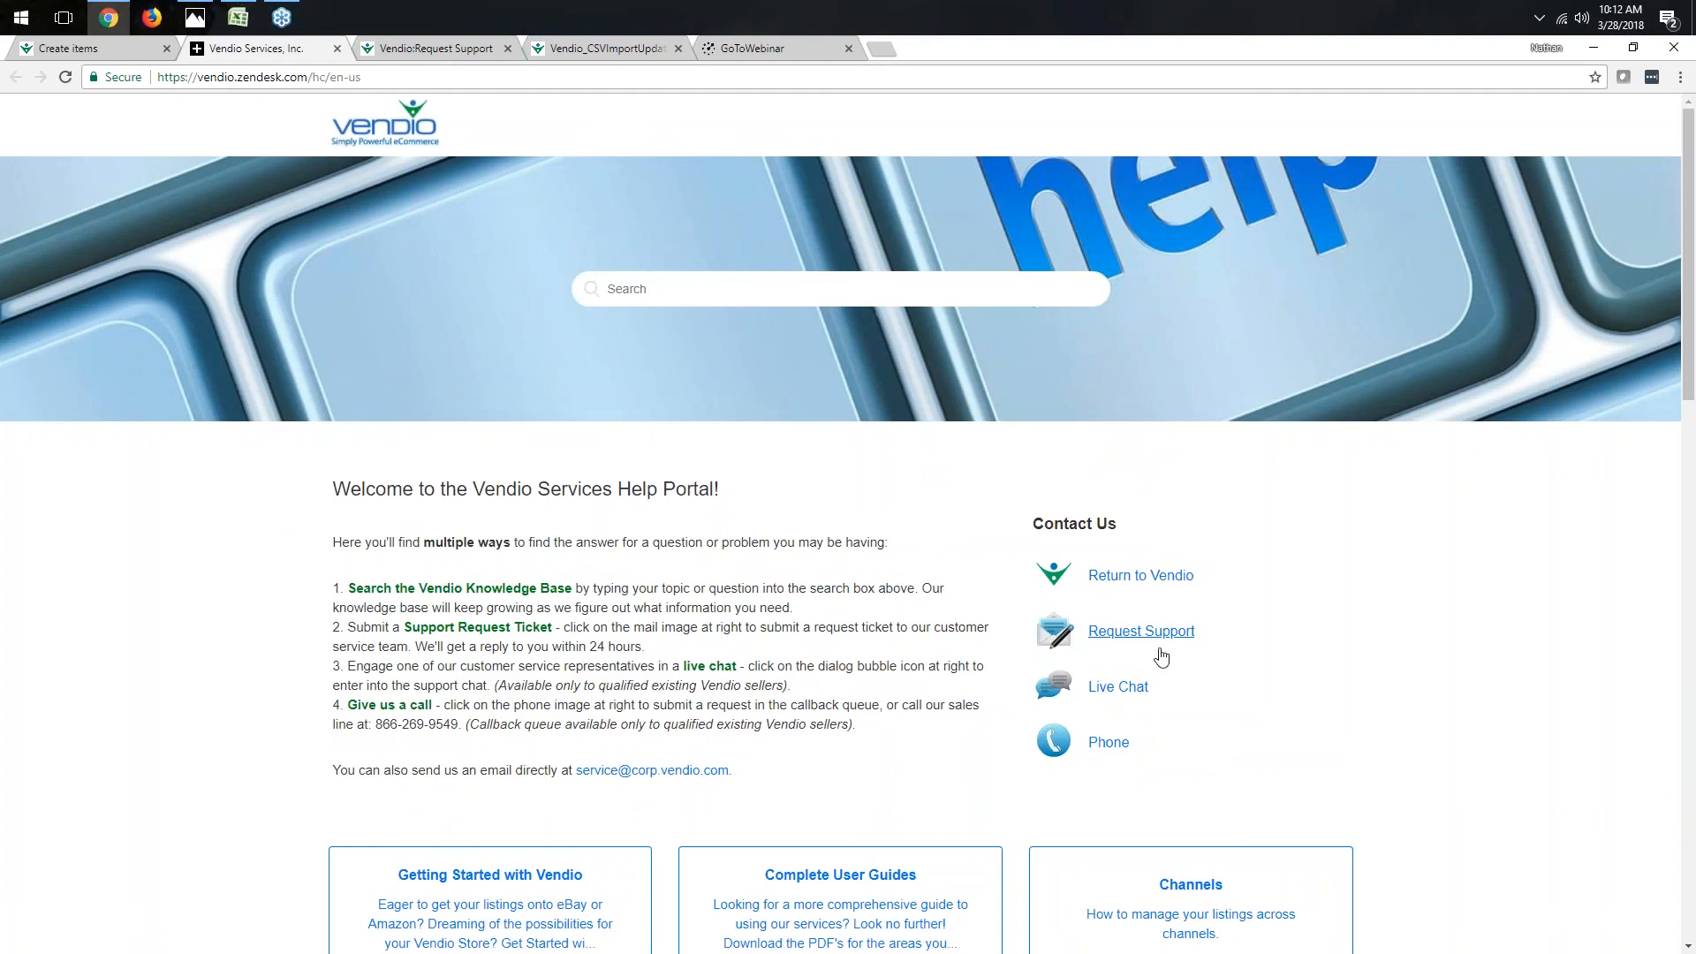
left_click(1142, 631)
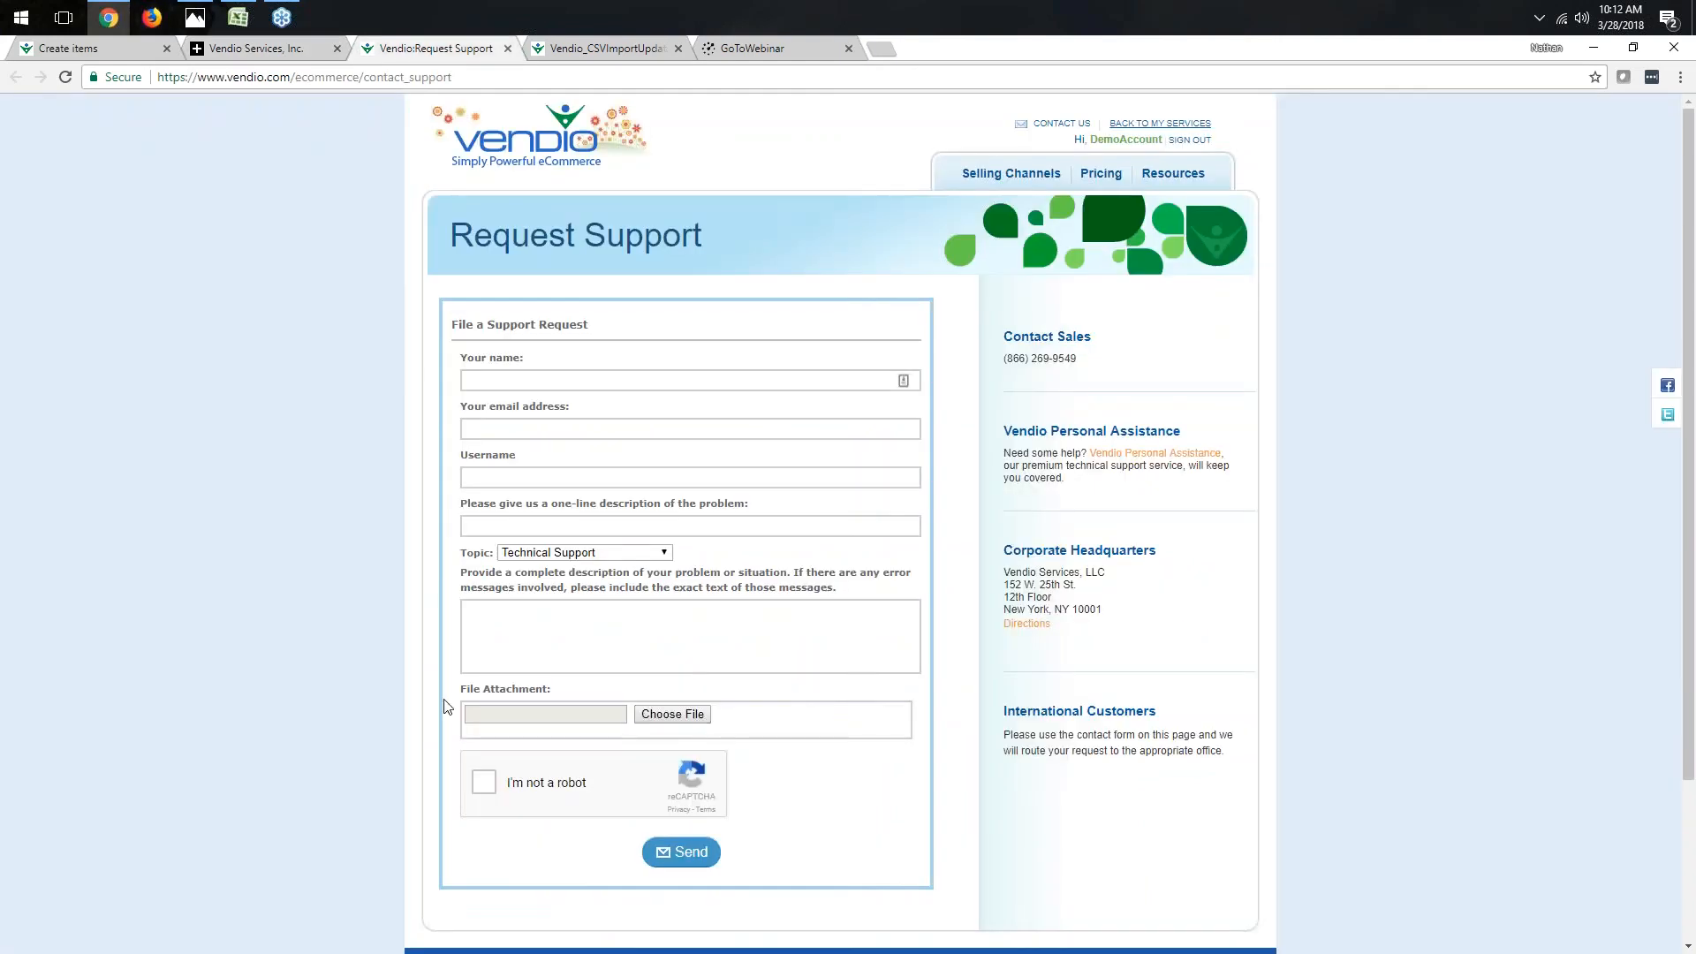